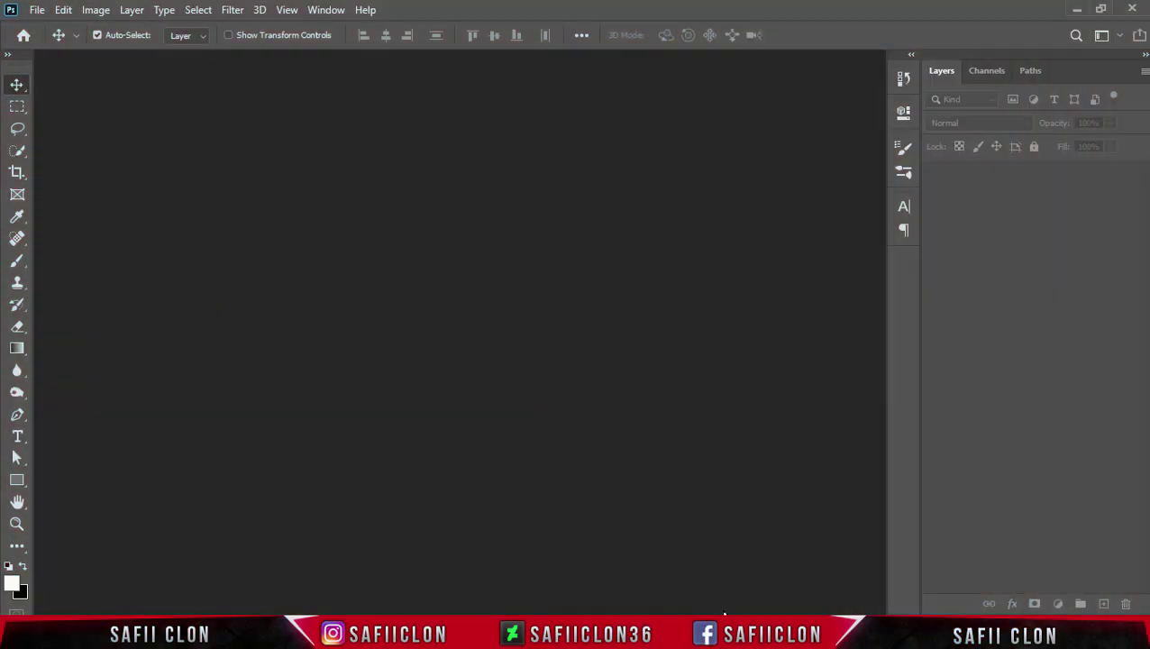
Step: Open connor-mcsheffrey-MlspM6Hlit8-unsplash.jpg from the Rain folder as the base photo
click(36, 11)
click(52, 45)
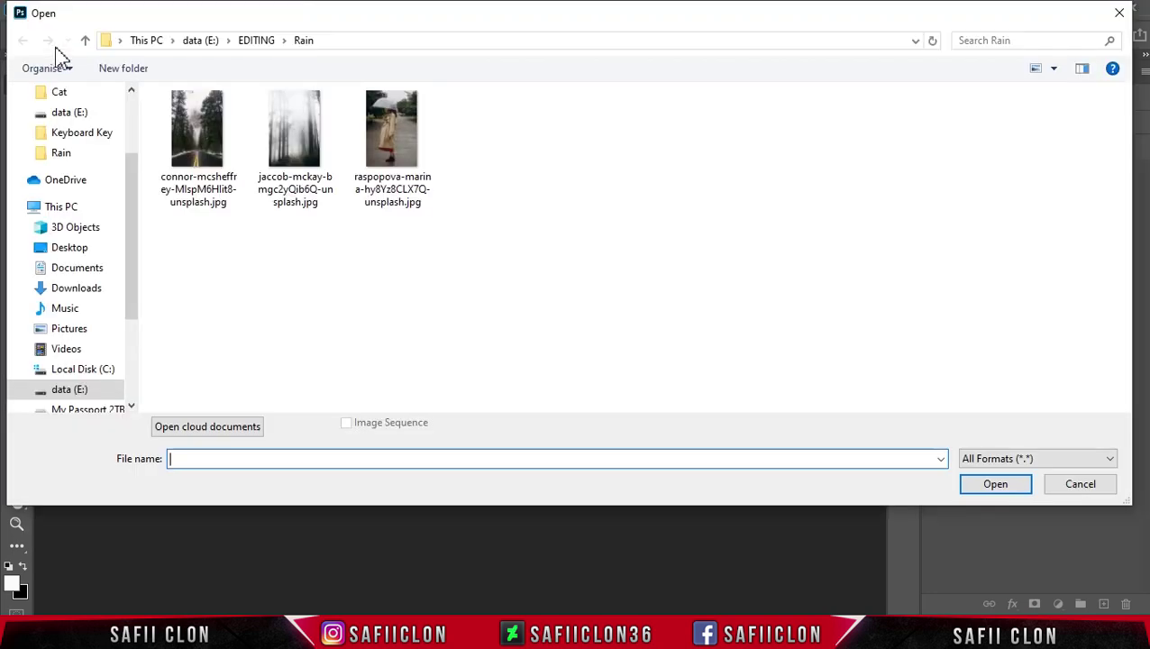
click(209, 159)
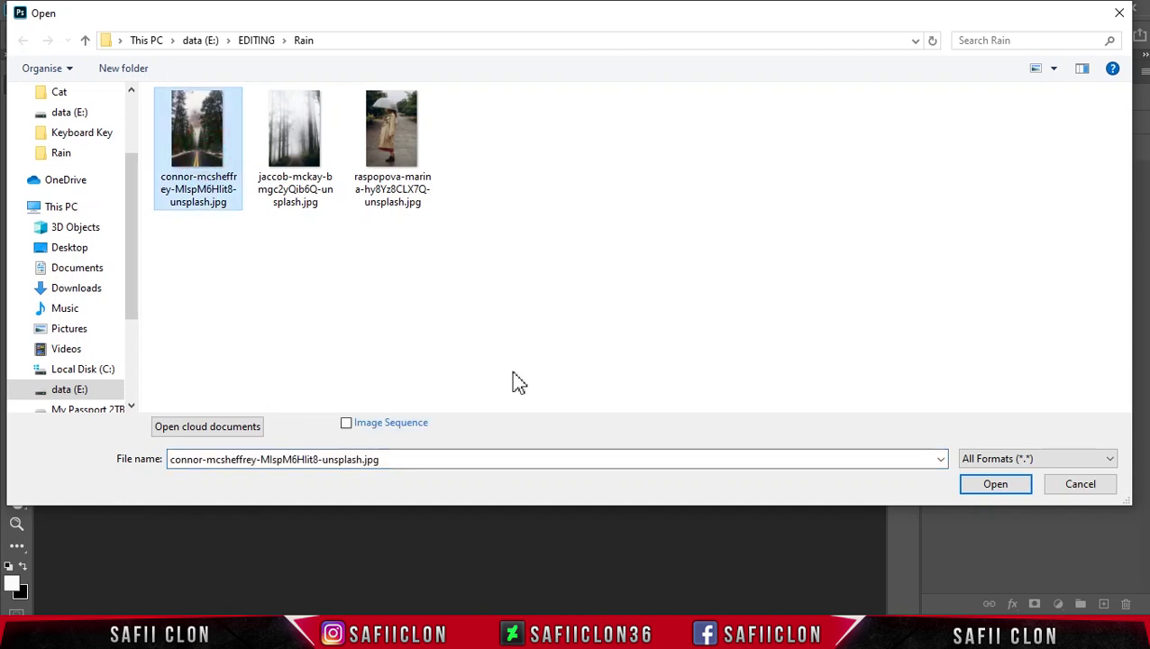
click(996, 485)
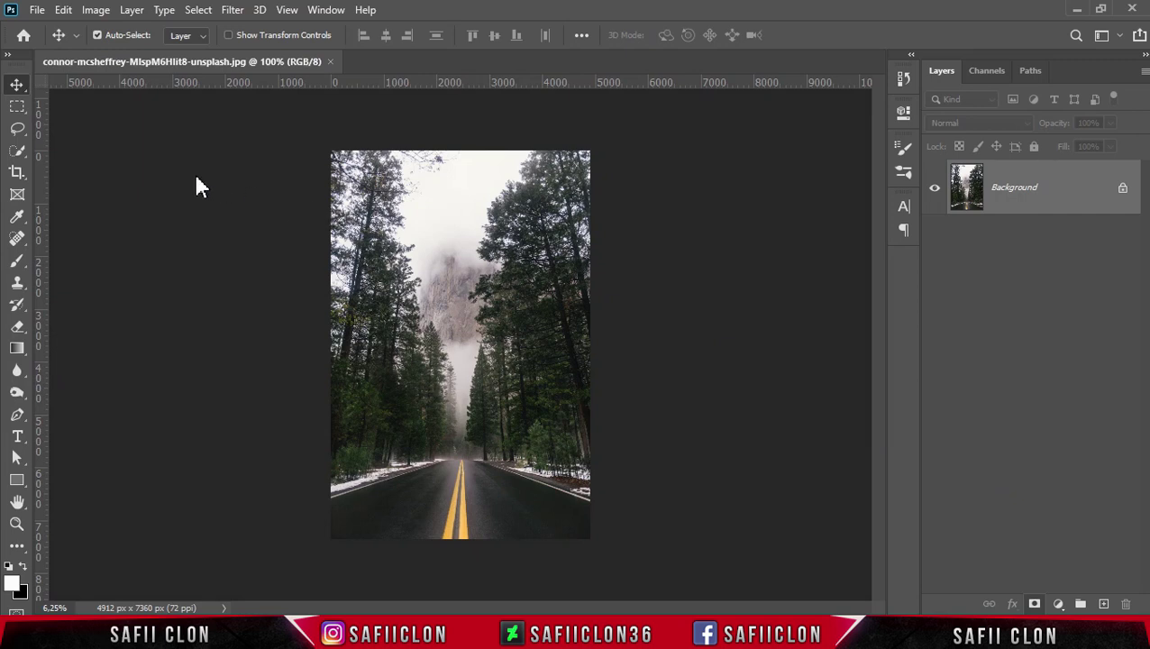
Step: Crop the road photo to a 4912 × 3504 px landscape frame by lowering the top edge
click(18, 173)
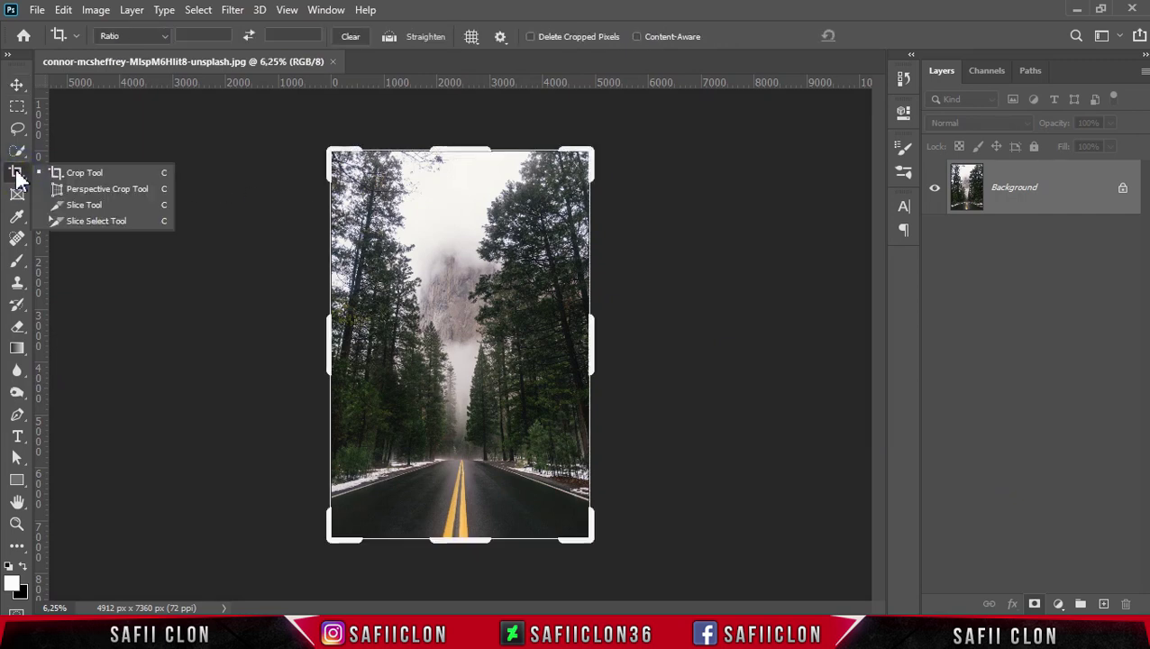
click(77, 176)
drag(448, 151, 473, 239)
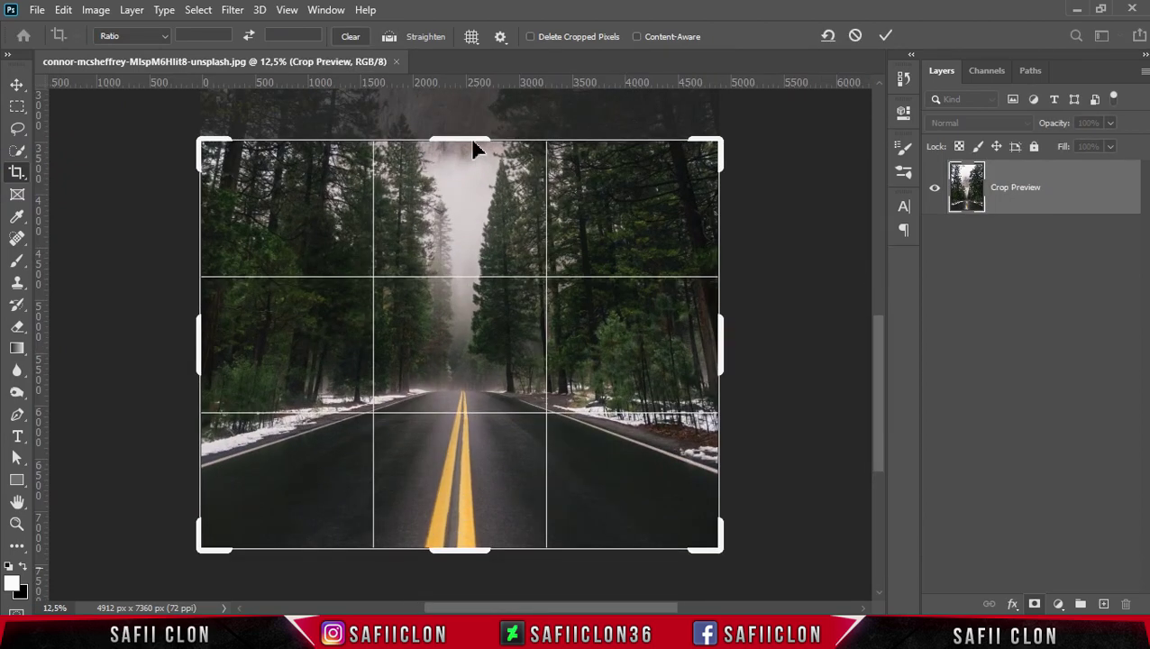
drag(473, 142, 470, 156)
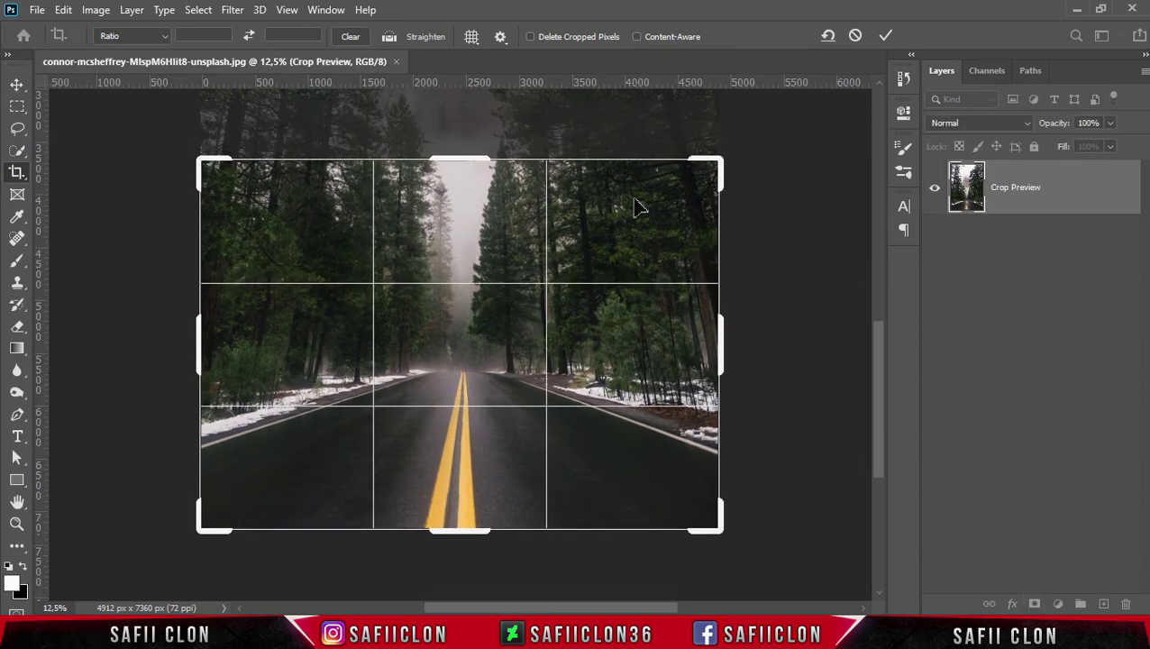
drag(467, 158, 472, 158)
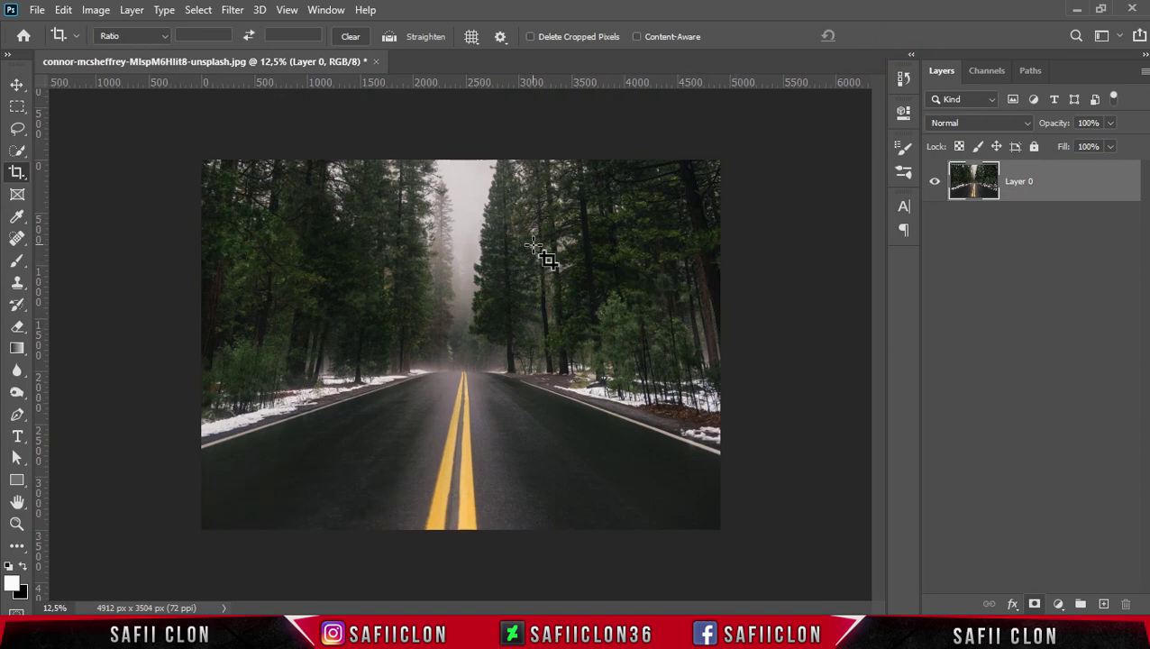
Step: Open raspopova-marina-hy8Yz8CLX7Q-unsplash.jpg as a second document beside the road photo
click(36, 11)
click(52, 41)
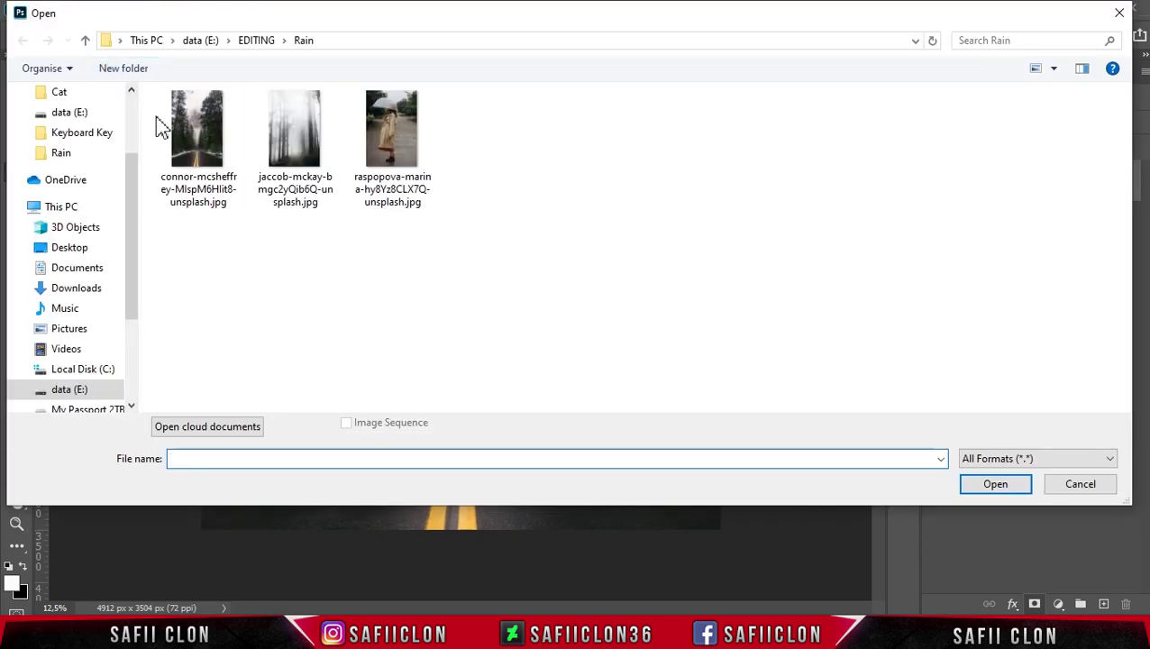
click(391, 135)
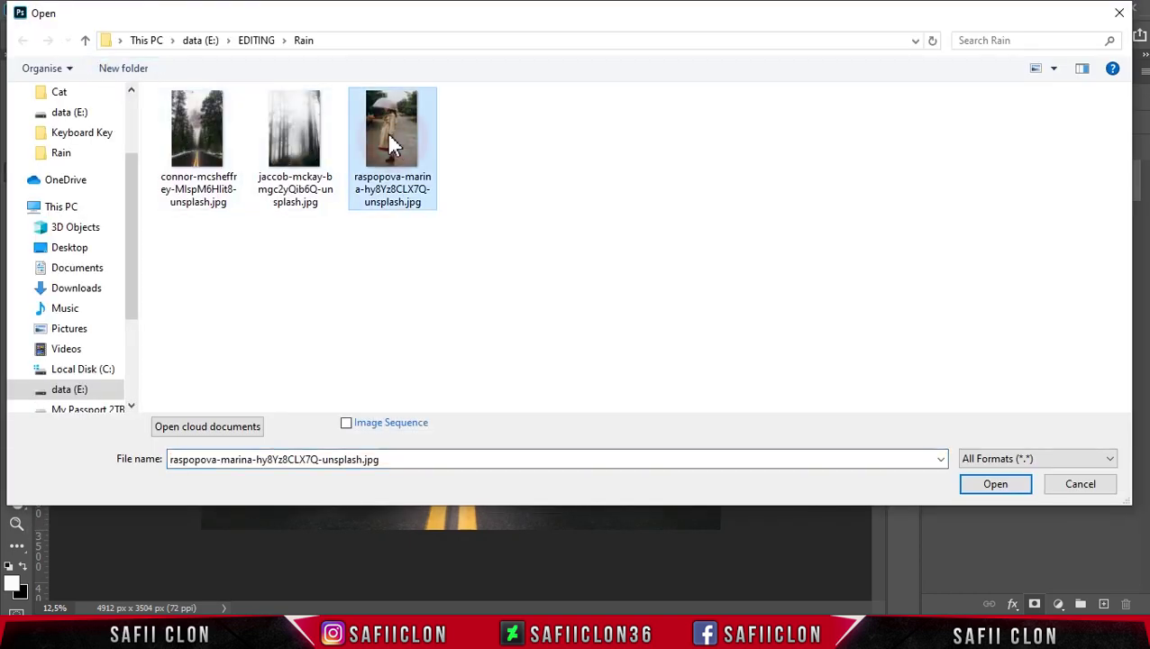
click(991, 495)
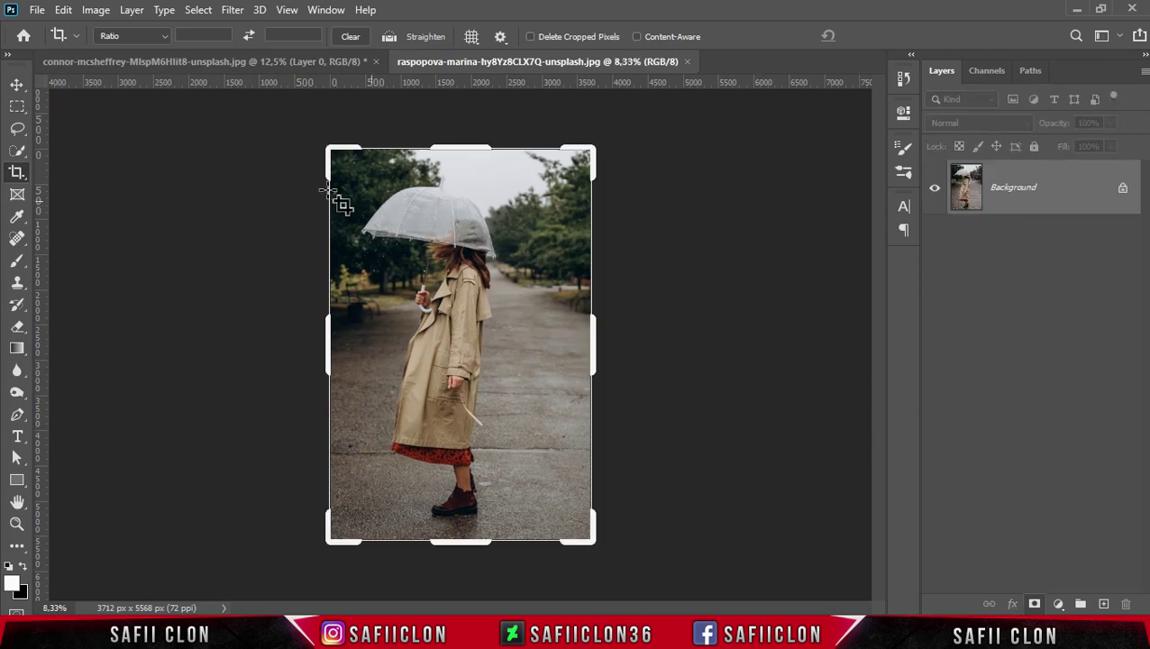
click(19, 158)
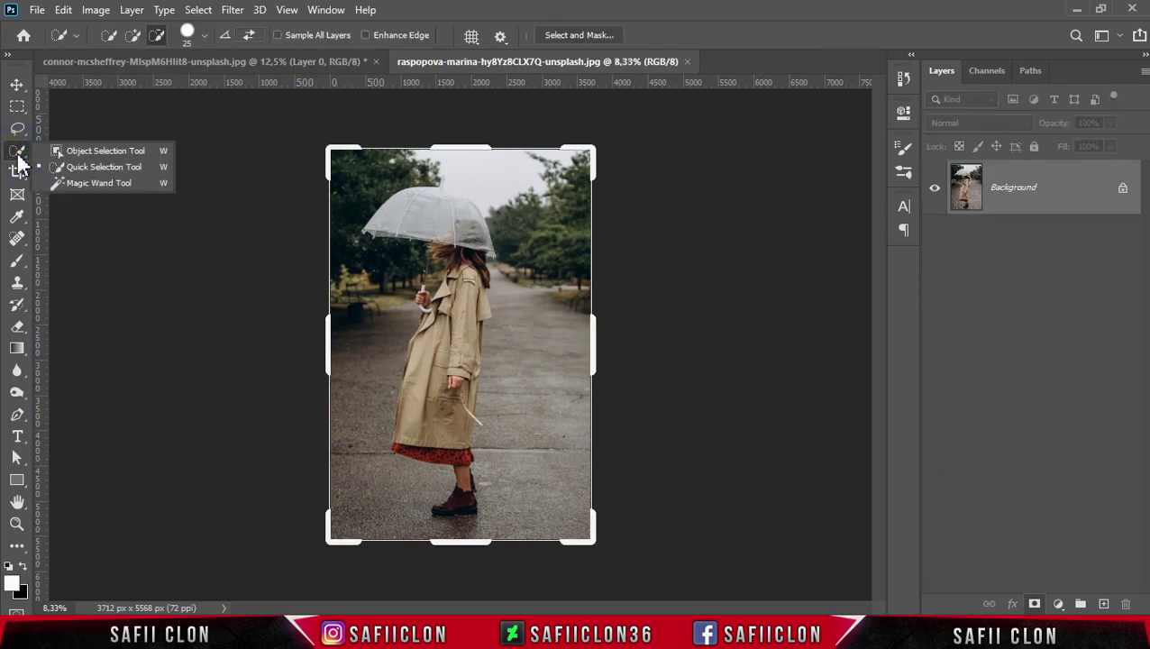
Step: Set the Quick Selection Tool to Add to Selection with a 27 px brush
click(71, 166)
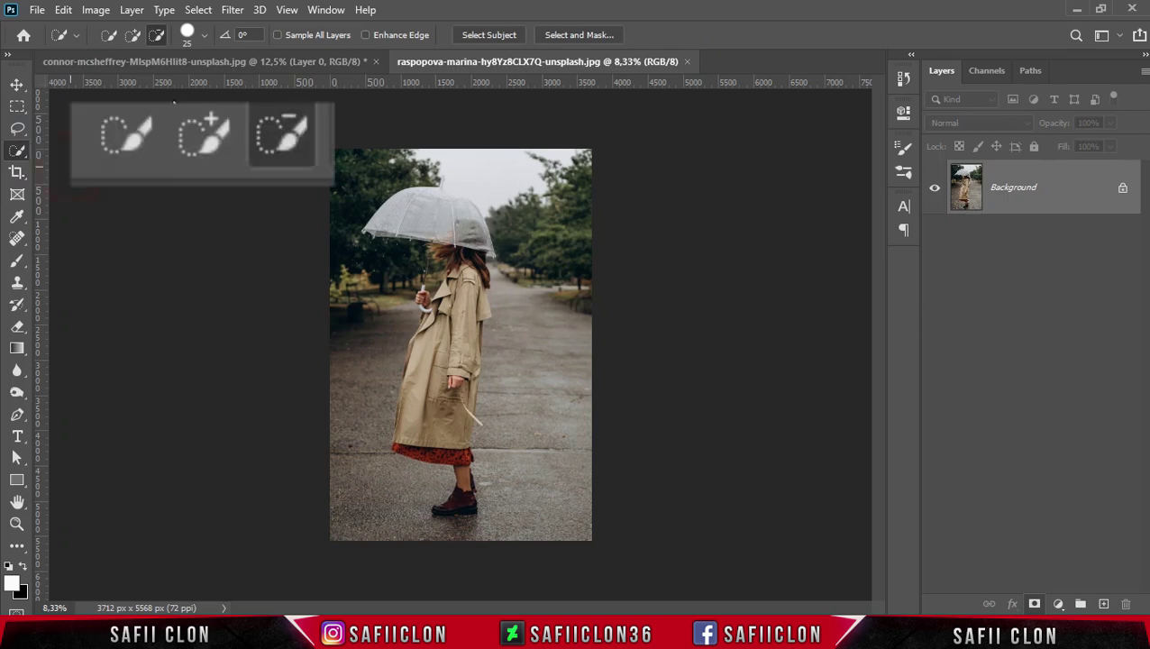
click(132, 34)
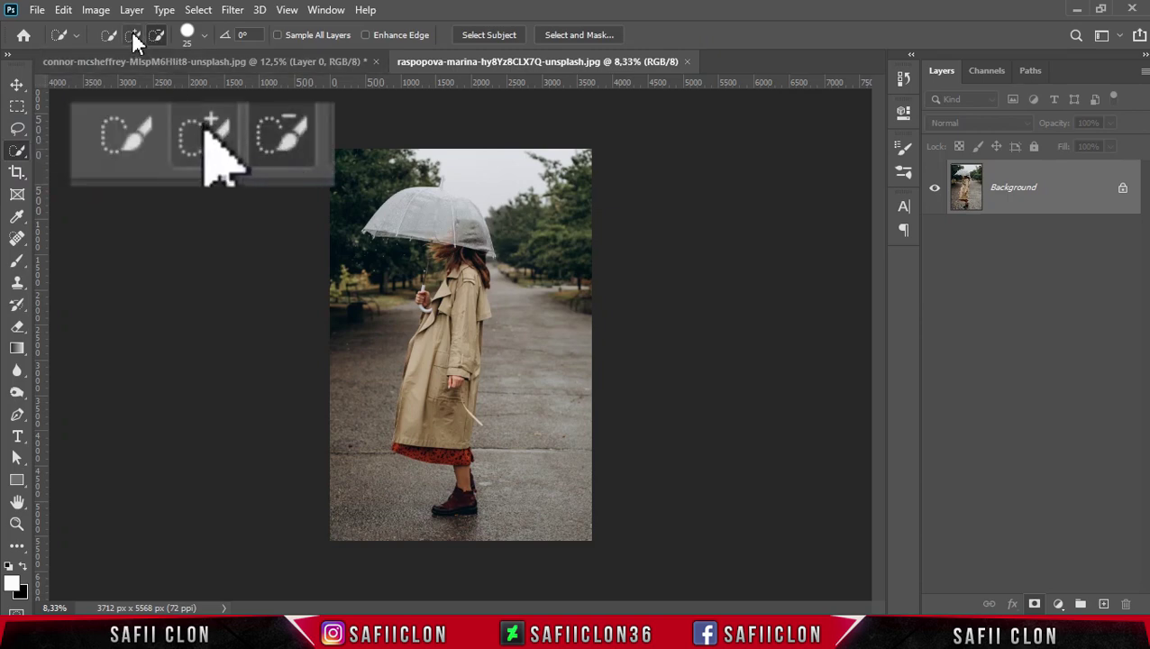
click(203, 41)
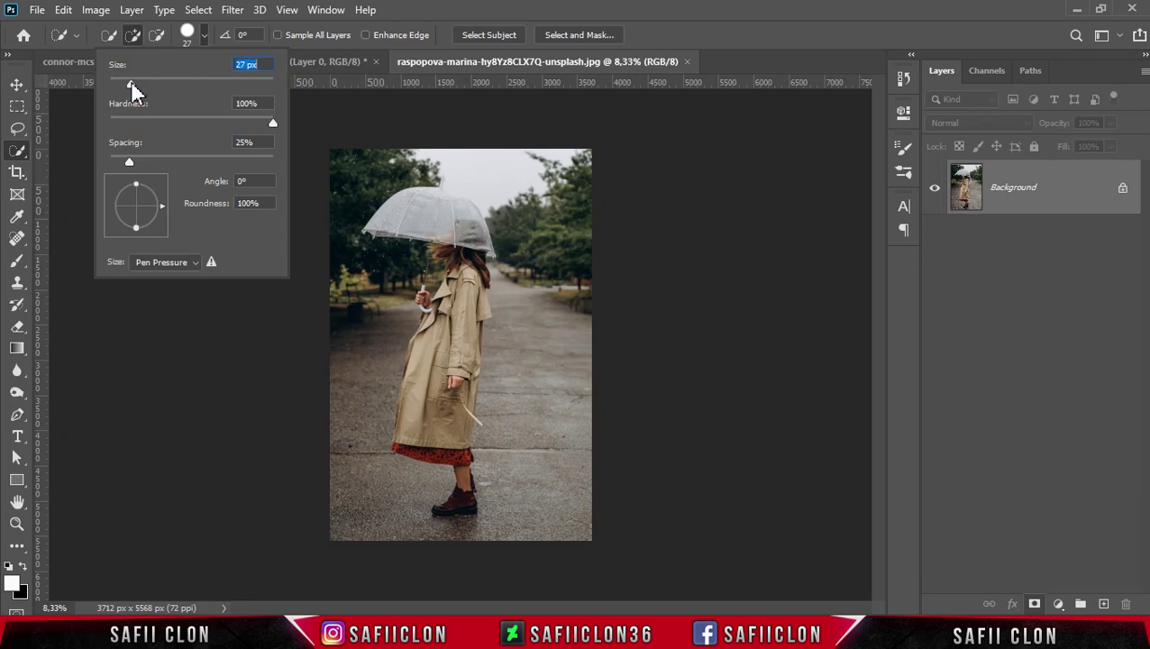
click(206, 36)
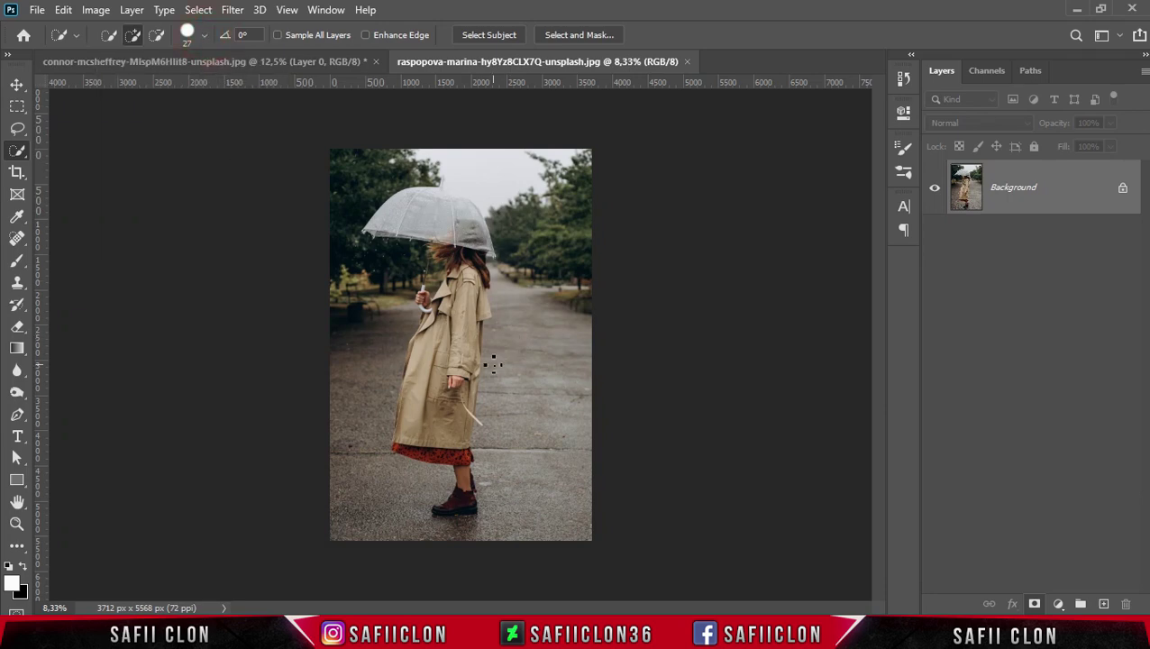
scroll(493, 369, up, 1)
Step: Paint a quick selection over the coat, dress, legs and boot heel
scroll(493, 369, up, 1)
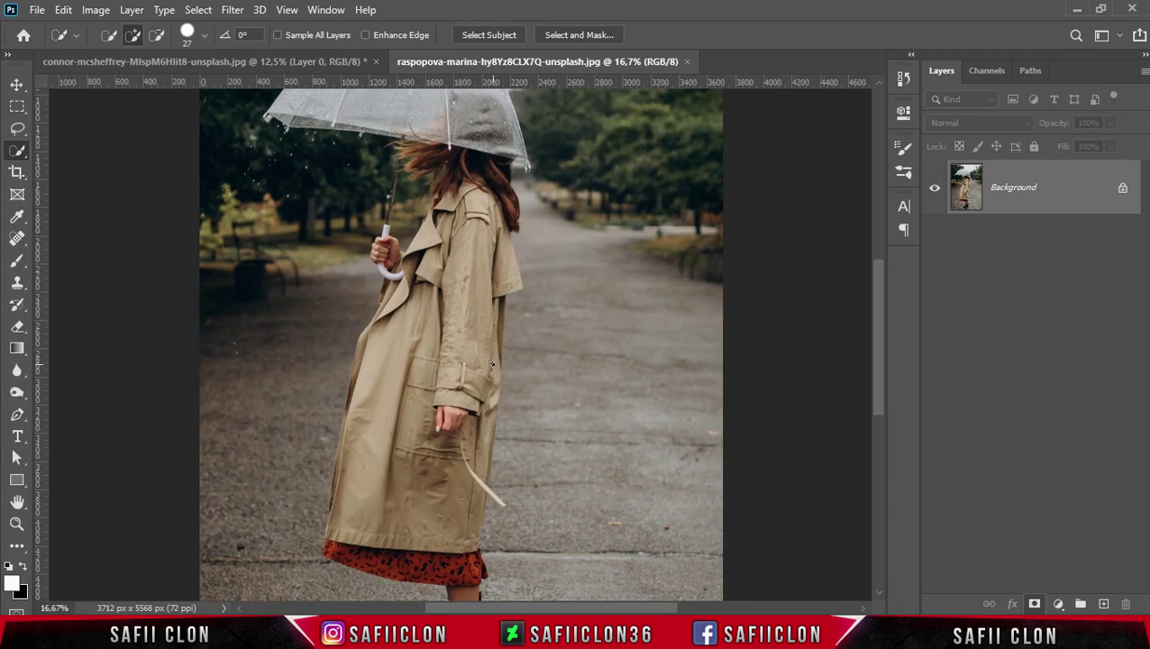
scroll(460, 387, down, 1)
scroll(403, 415, down, 2)
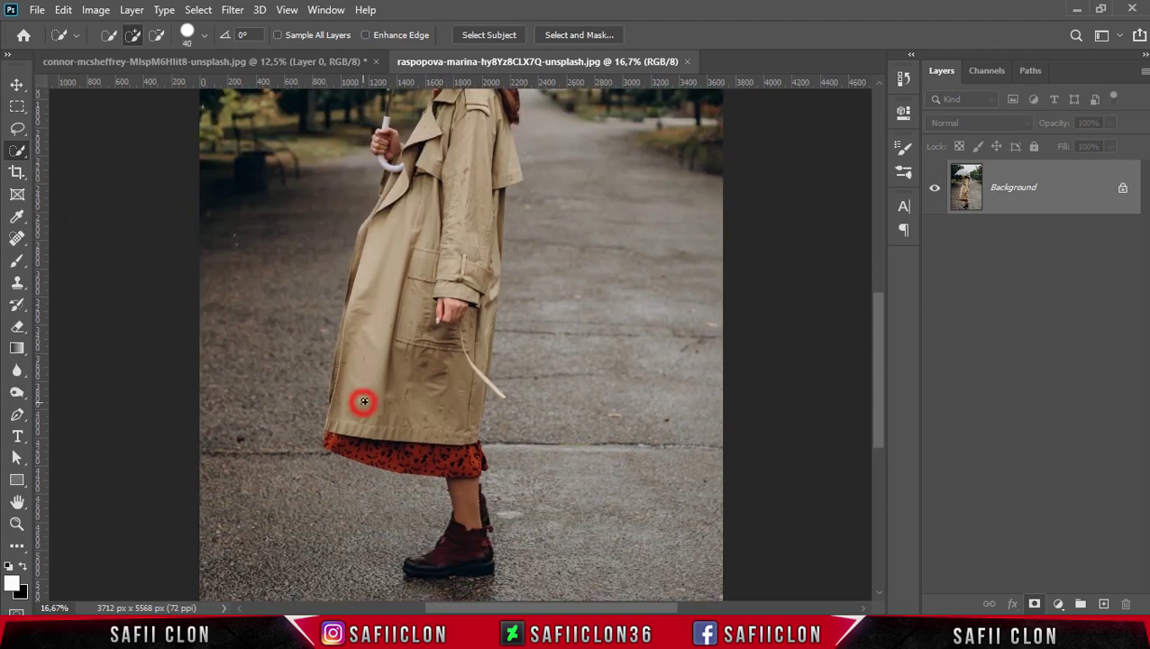
drag(451, 425, 475, 104)
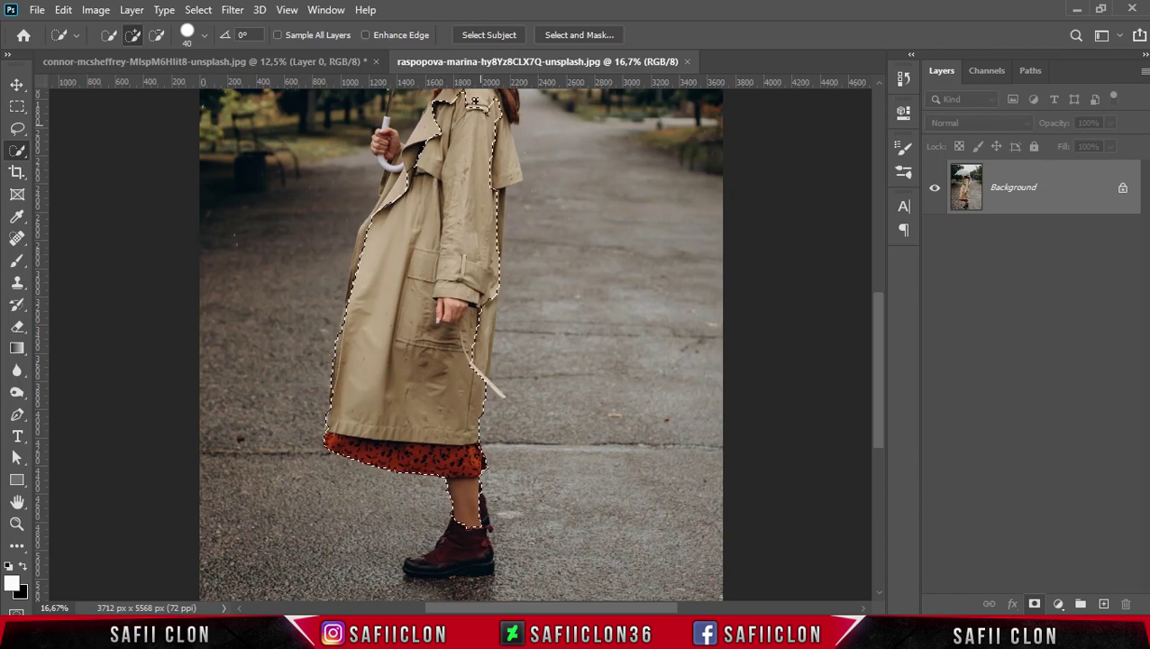
scroll(406, 315, up, 1)
scroll(405, 315, up, 1)
scroll(450, 414, down, 2)
scroll(464, 476, down, 1)
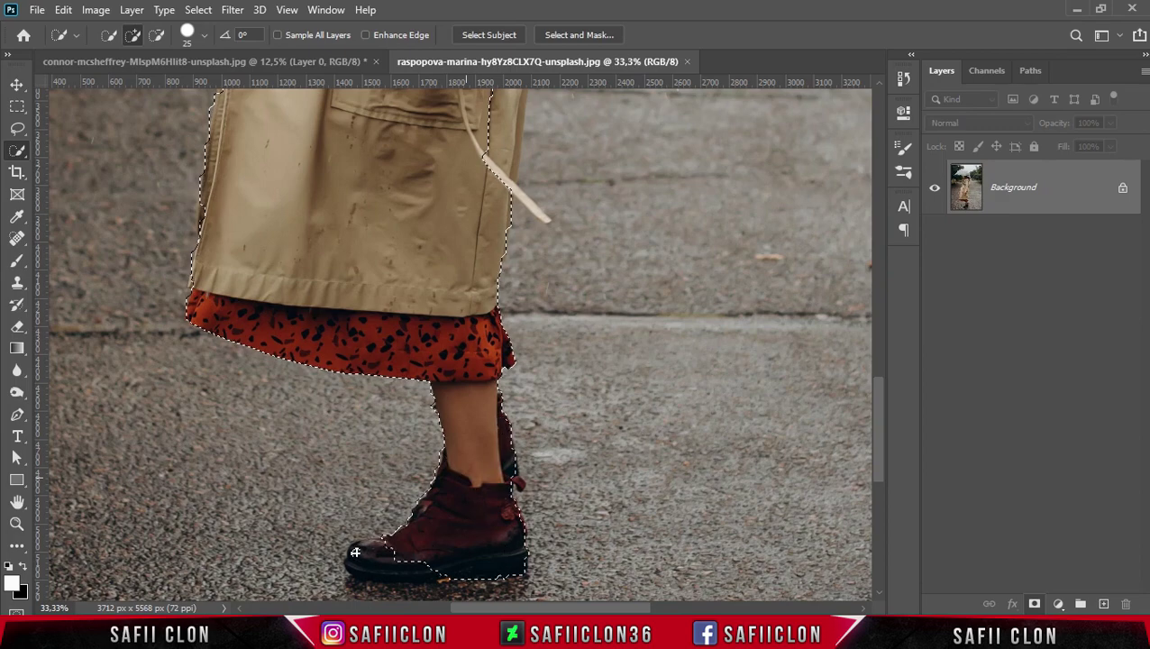
scroll(461, 532, down, 1)
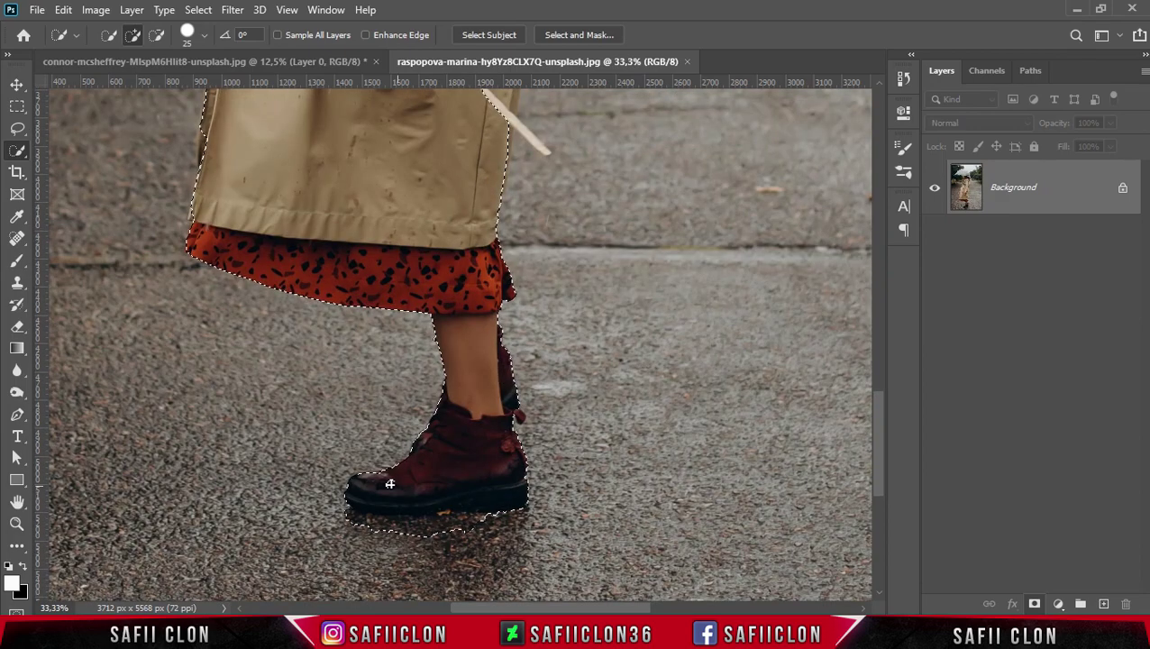
click(518, 417)
Step: With a smaller brush, refine the coat's left edge and add the hanging belt strap tip
key(bracketleft)
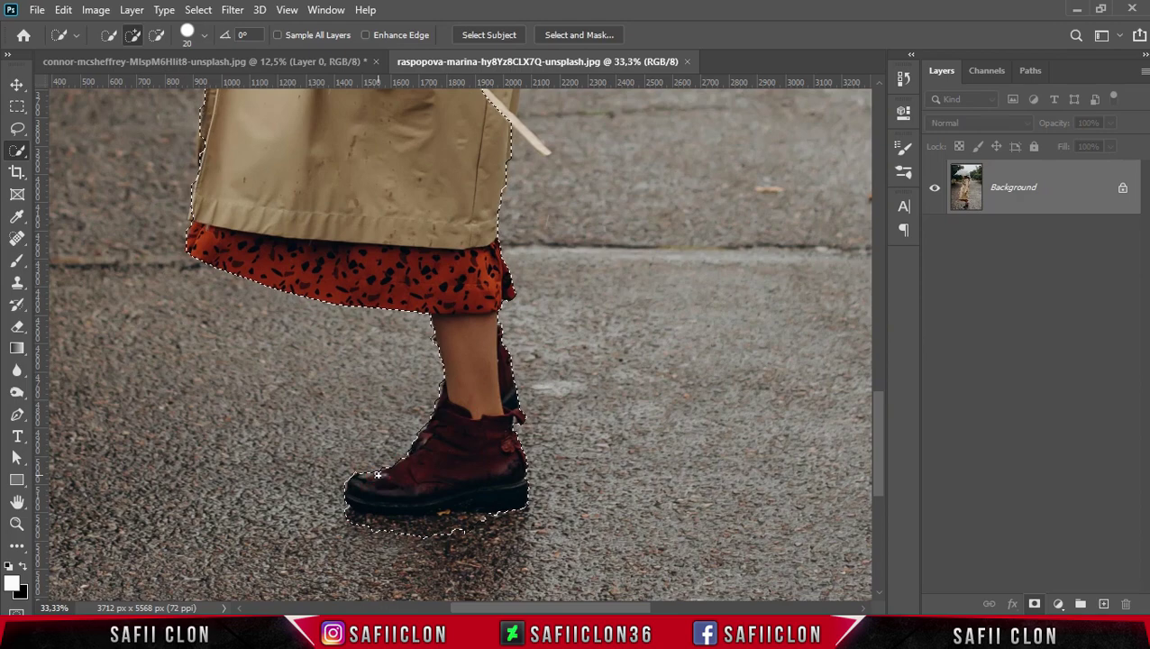
drag(877, 433, 883, 397)
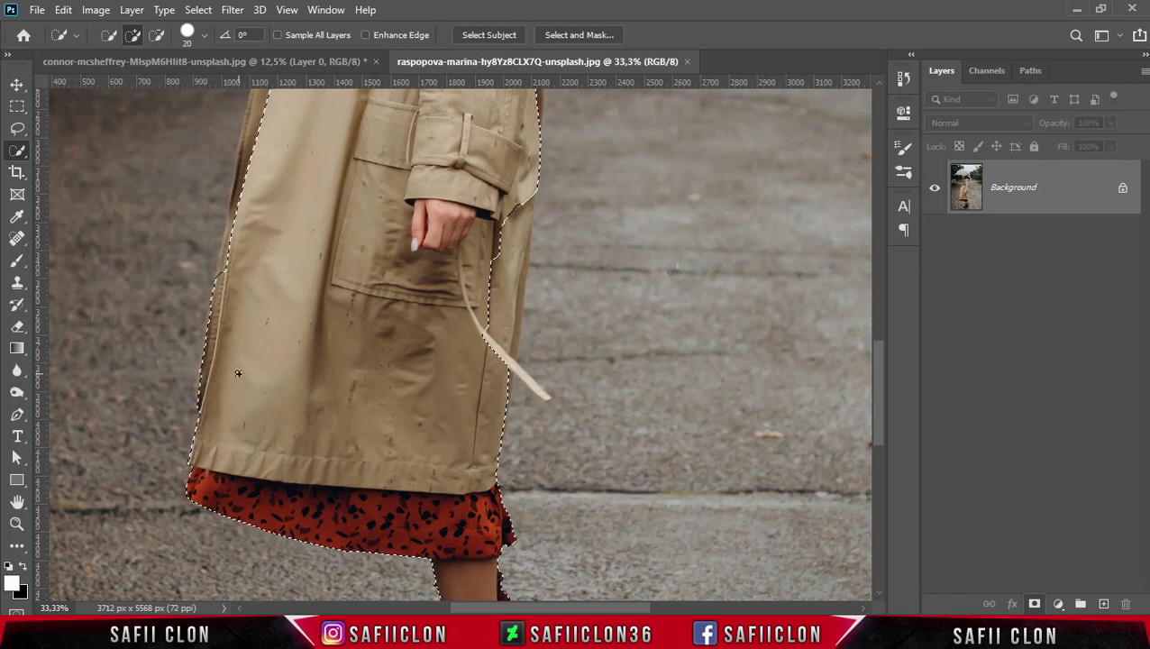
scroll(226, 402, up, 3)
drag(226, 403, 230, 367)
drag(239, 311, 306, 127)
scroll(494, 386, down, 2)
drag(494, 386, 544, 437)
key(bracketleft)
key(bracketleft)
scroll(542, 437, down, 1)
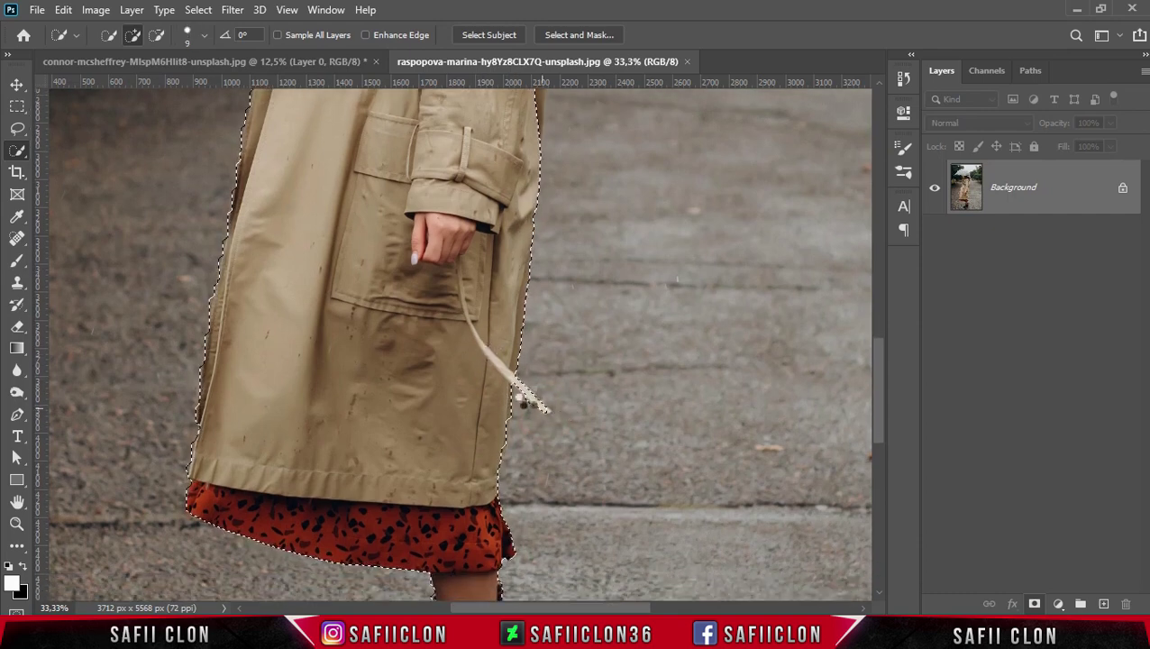
click(544, 403)
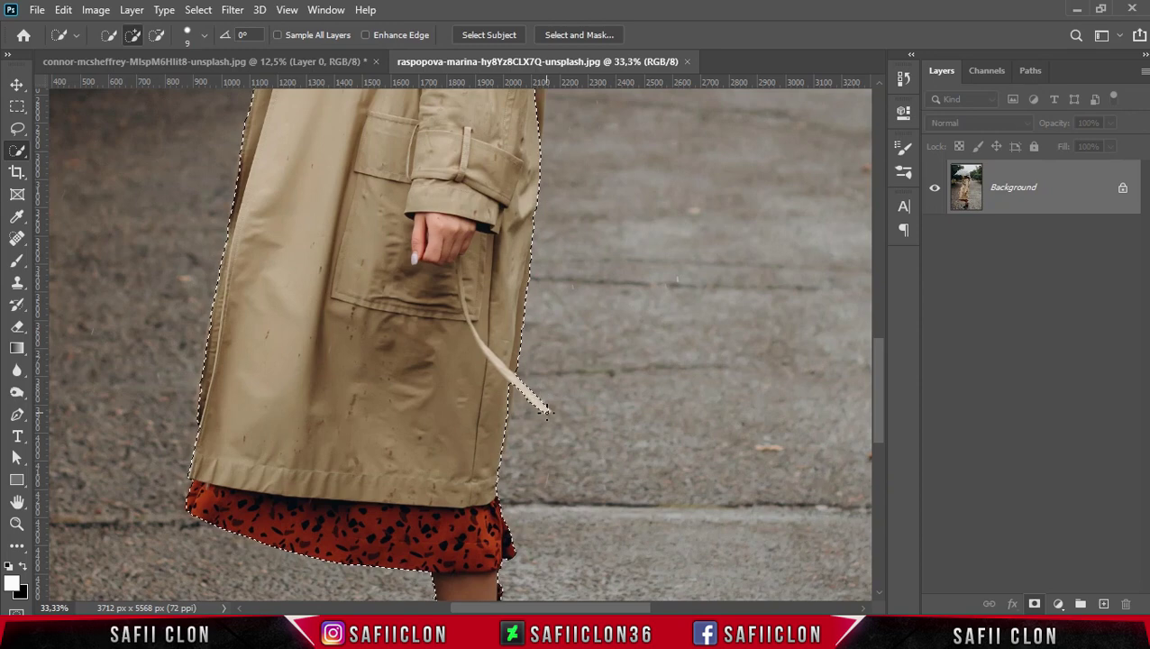
Step: Fill the gap at the right sleeve and tidy the lapel edge beside the umbrella handle
scroll(881, 417, up, 2)
scroll(881, 417, up, 5)
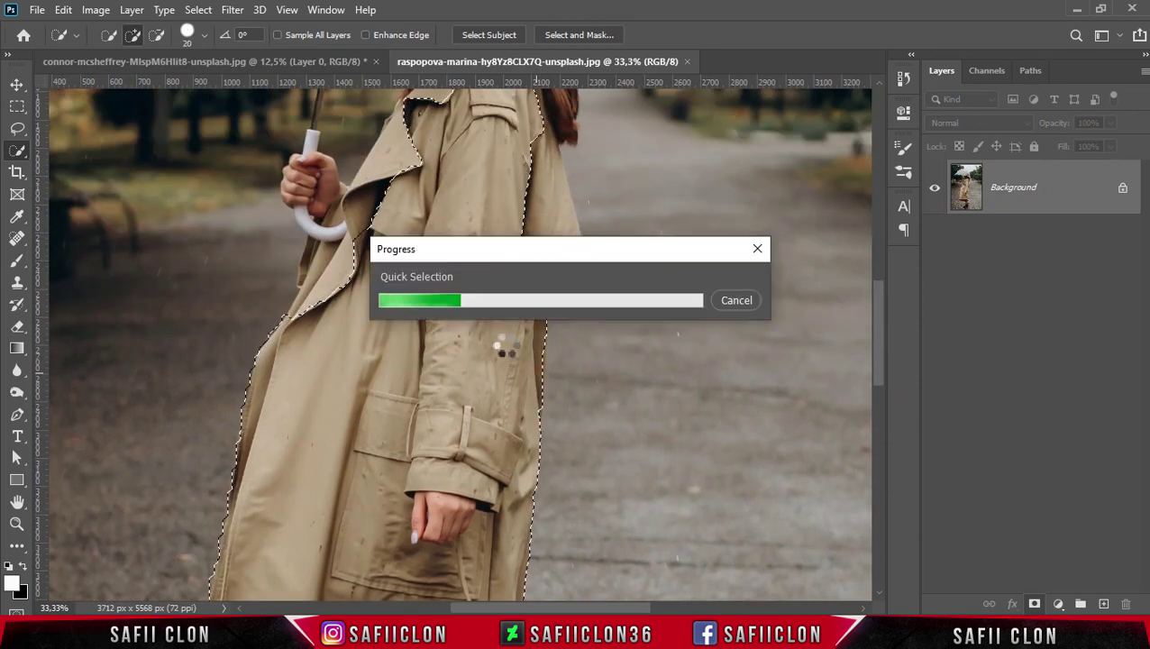
scroll(298, 470, up, 2)
scroll(297, 471, up, 1)
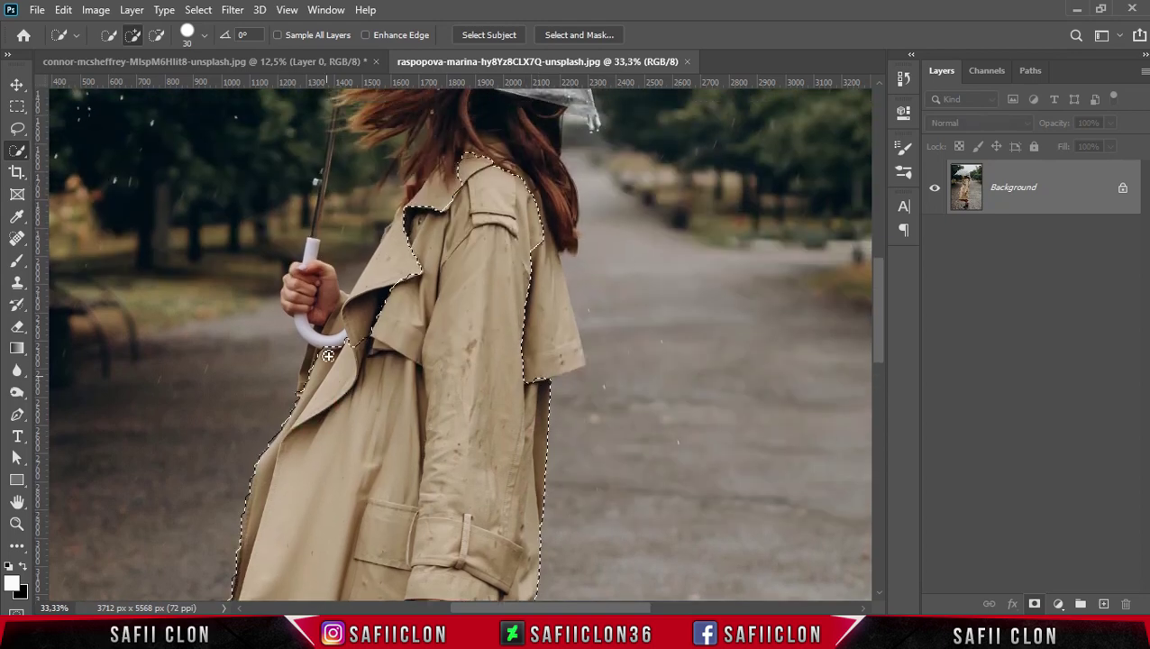
drag(351, 298, 559, 344)
click(559, 343)
drag(312, 372, 308, 398)
scroll(307, 401, up, 2)
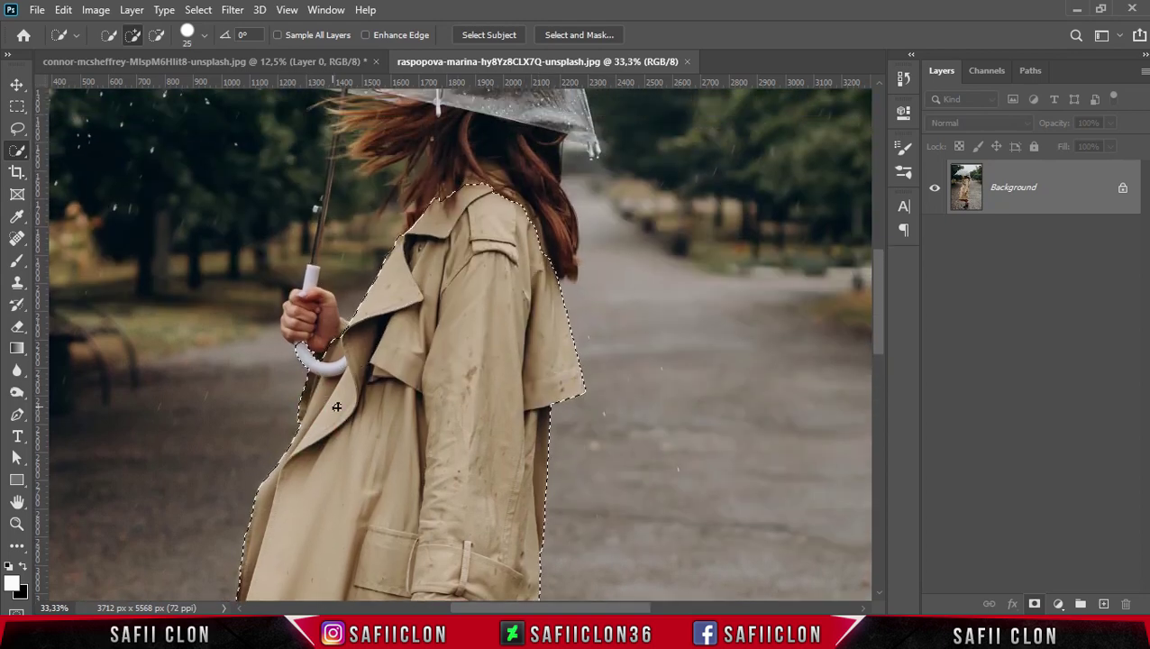
scroll(306, 401, up, 1)
Step: Add the hair, umbrella canopy, hand and umbrella handle to the selection with a smaller brush
key(bracketleft)
scroll(556, 387, up, 2)
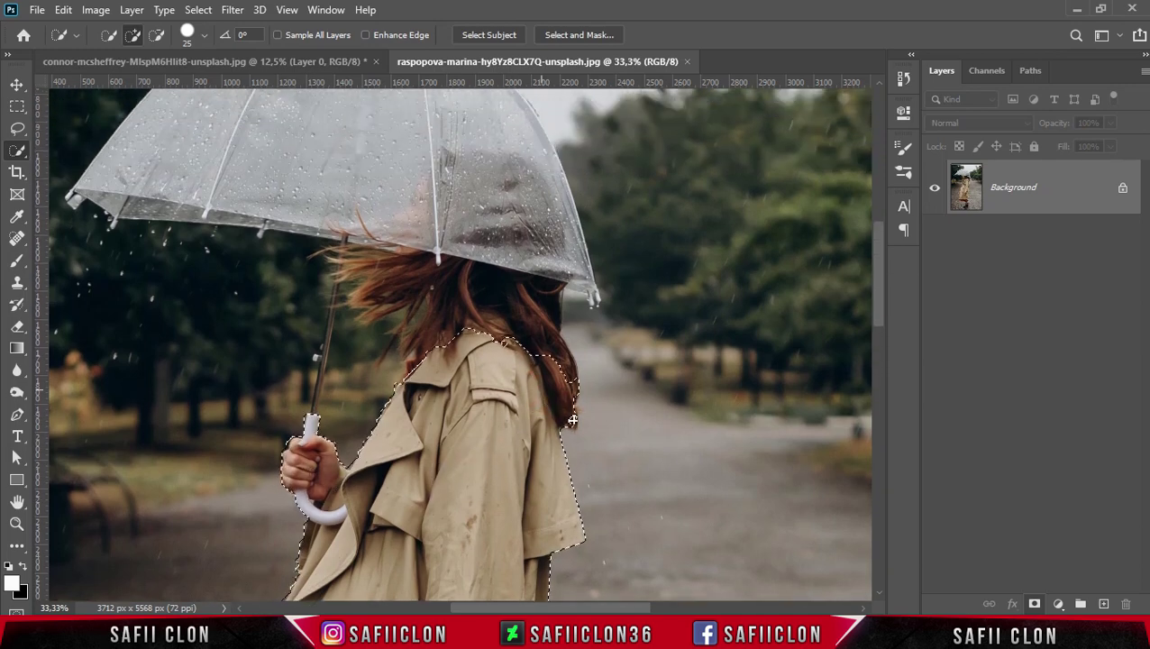
drag(487, 295, 476, 325)
scroll(476, 325, up, 3)
drag(570, 372, 347, 233)
scroll(410, 231, up, 3)
key(bracketleft)
scroll(384, 288, down, 5)
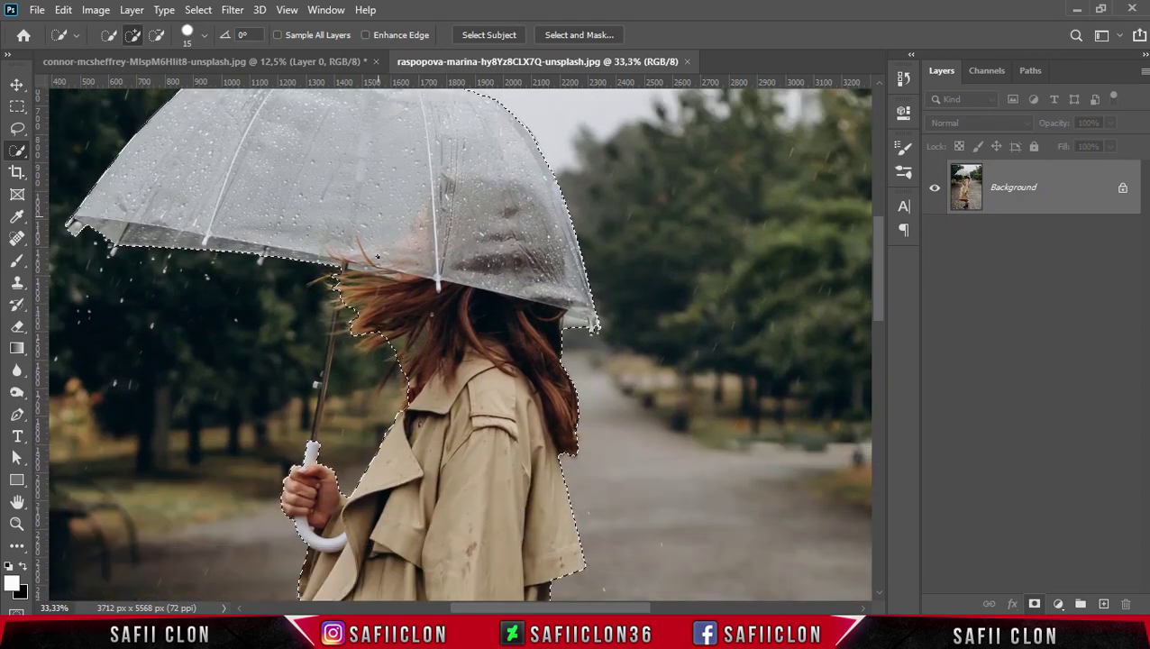
scroll(385, 289, down, 1)
drag(369, 352, 309, 410)
scroll(457, 343, down, 2)
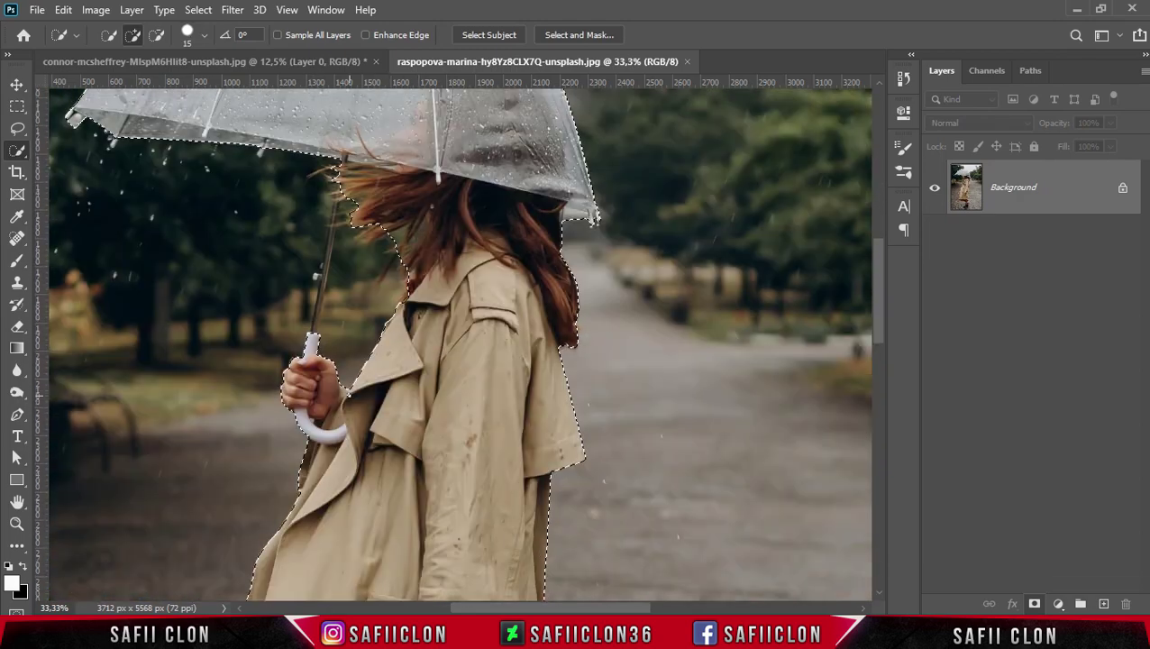
scroll(458, 344, up, 6)
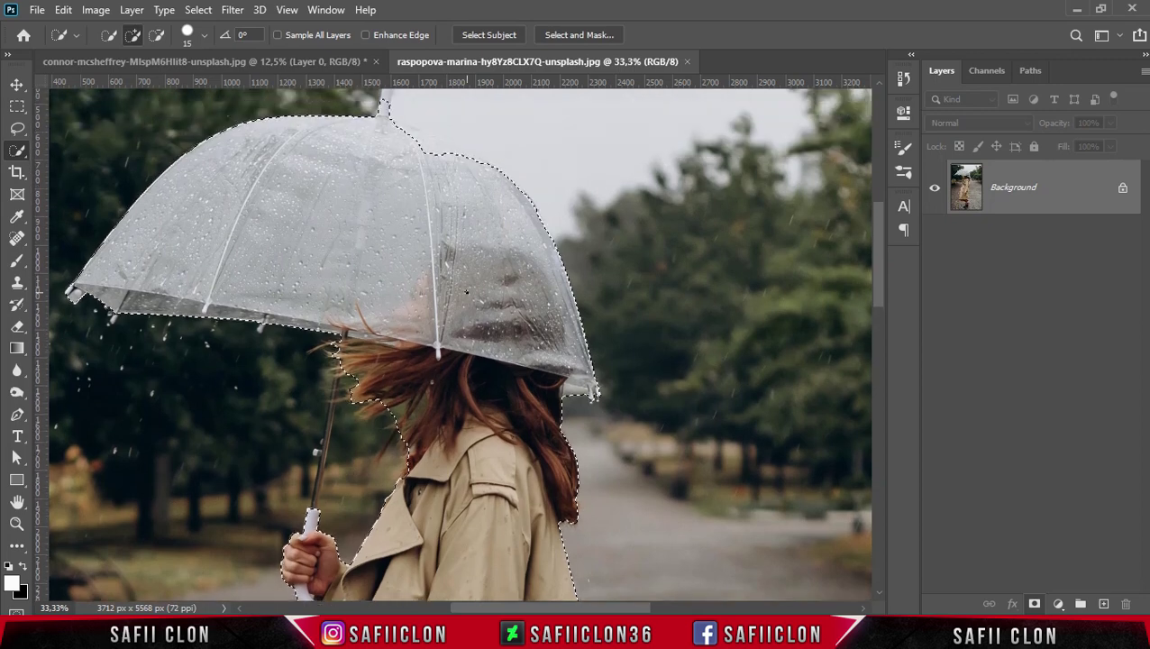
Step: Switch to the Lasso Tool in Add to selection mode and zoom in to 66.7%
click(17, 128)
click(67, 127)
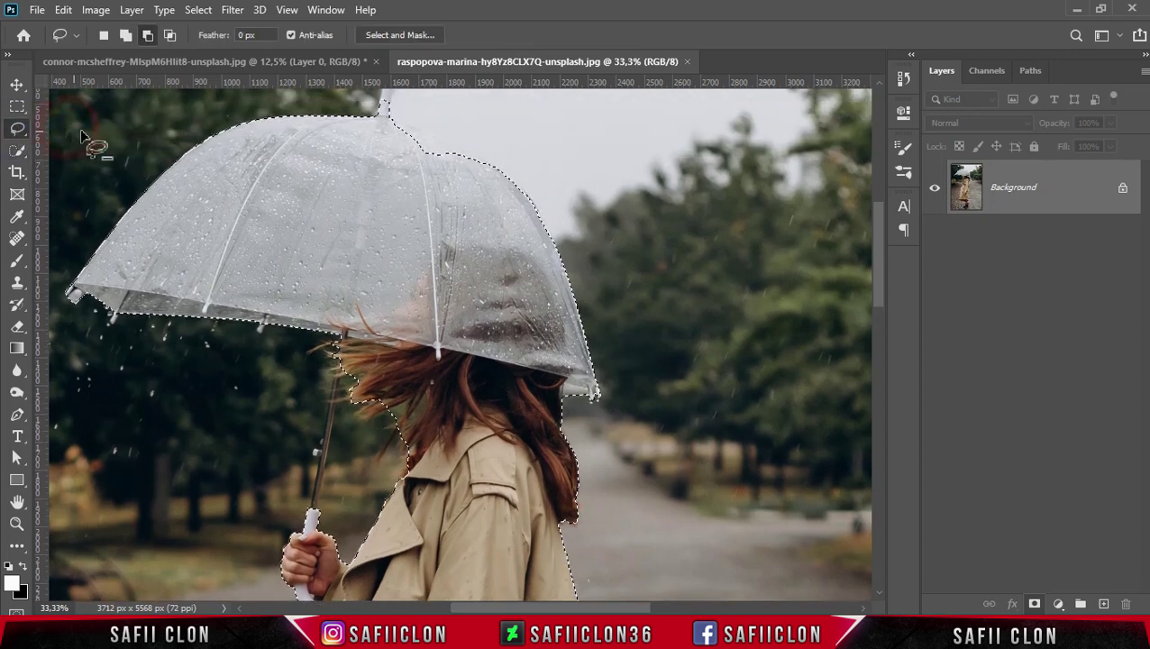
click(126, 36)
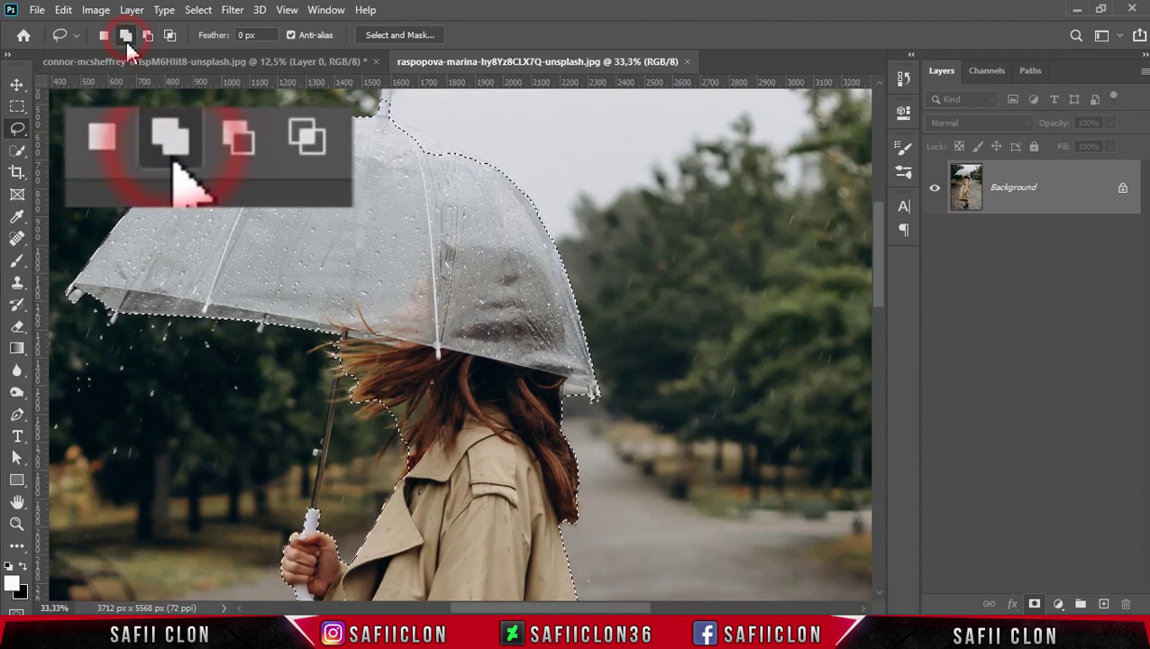
scroll(333, 433, down, 2)
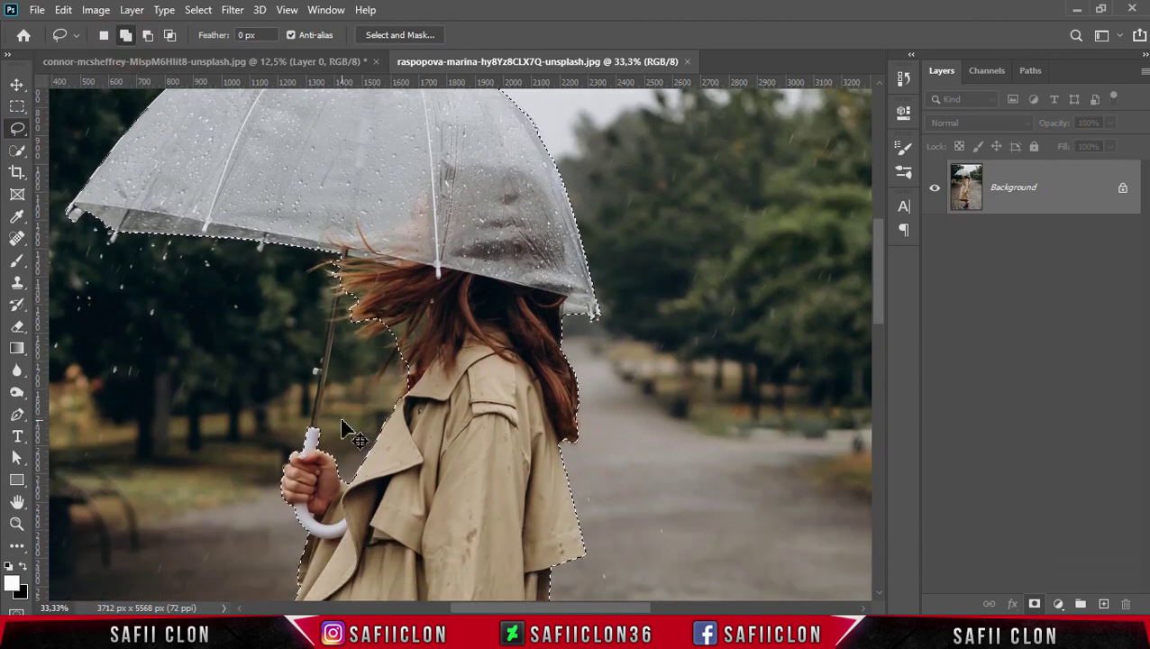
key(ctrl+plus)
scroll(289, 378, down, 2)
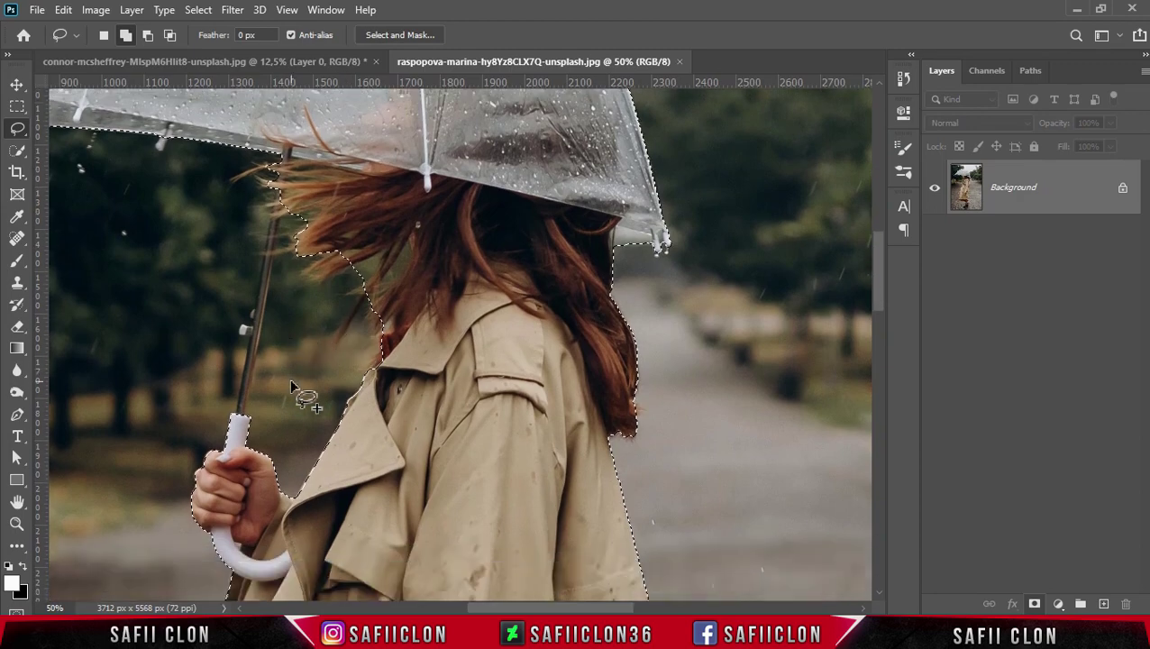
key(ctrl+plus)
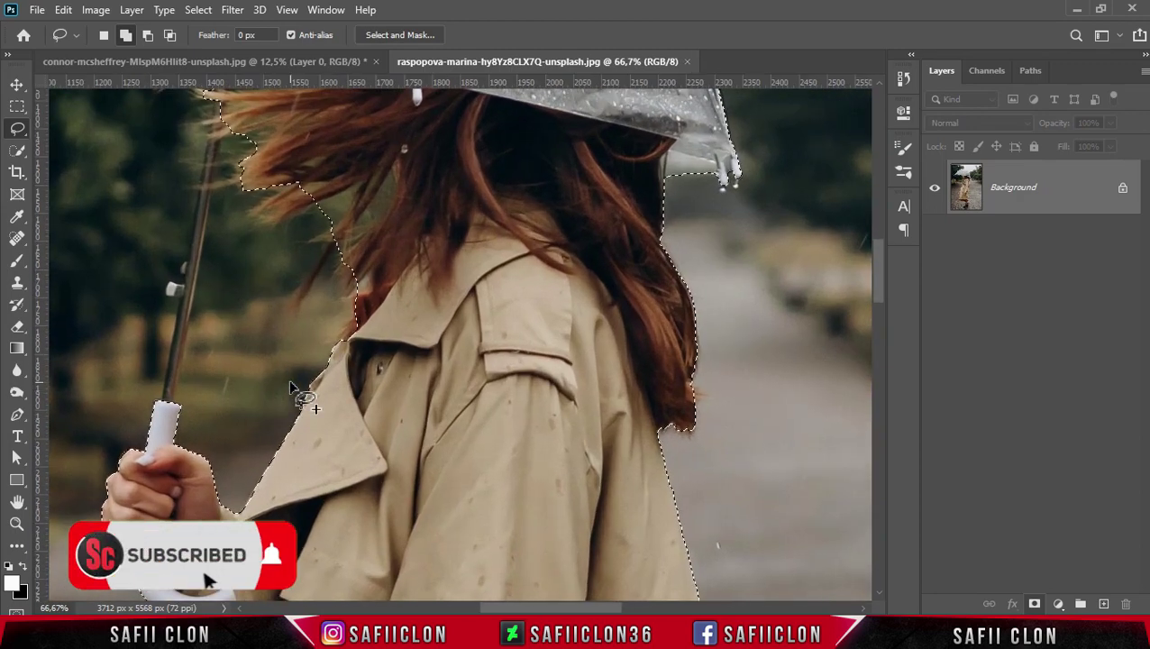
Step: Zoom to 100% and trace along the umbrella pole to add it
drag(577, 608, 514, 608)
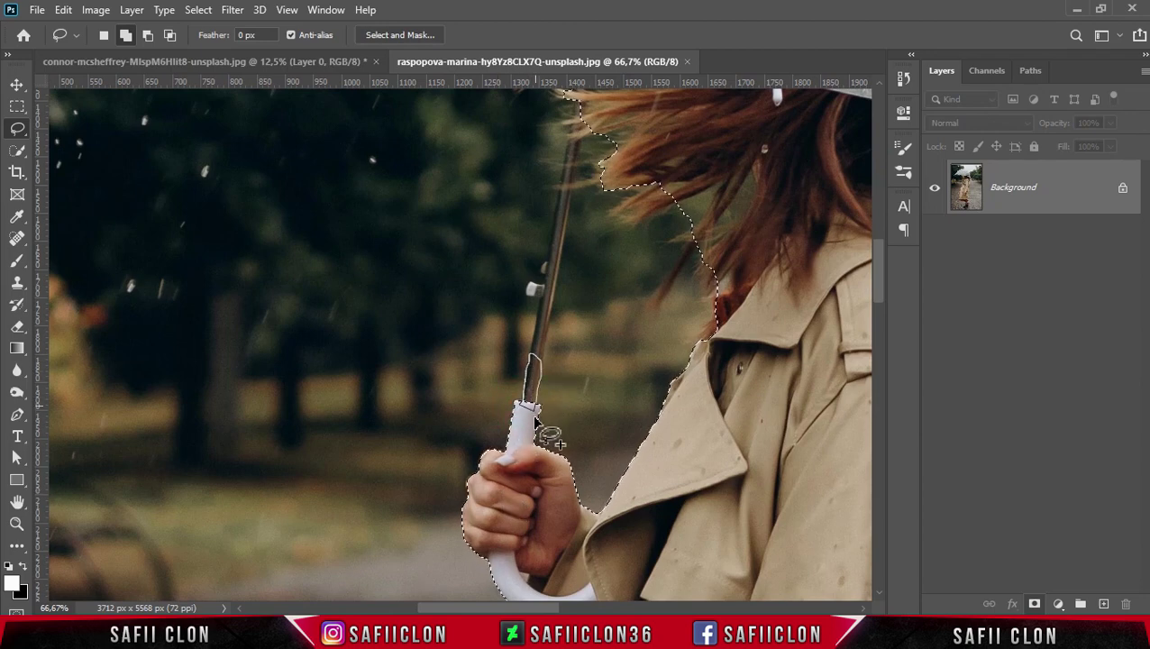
scroll(541, 424, up, 3)
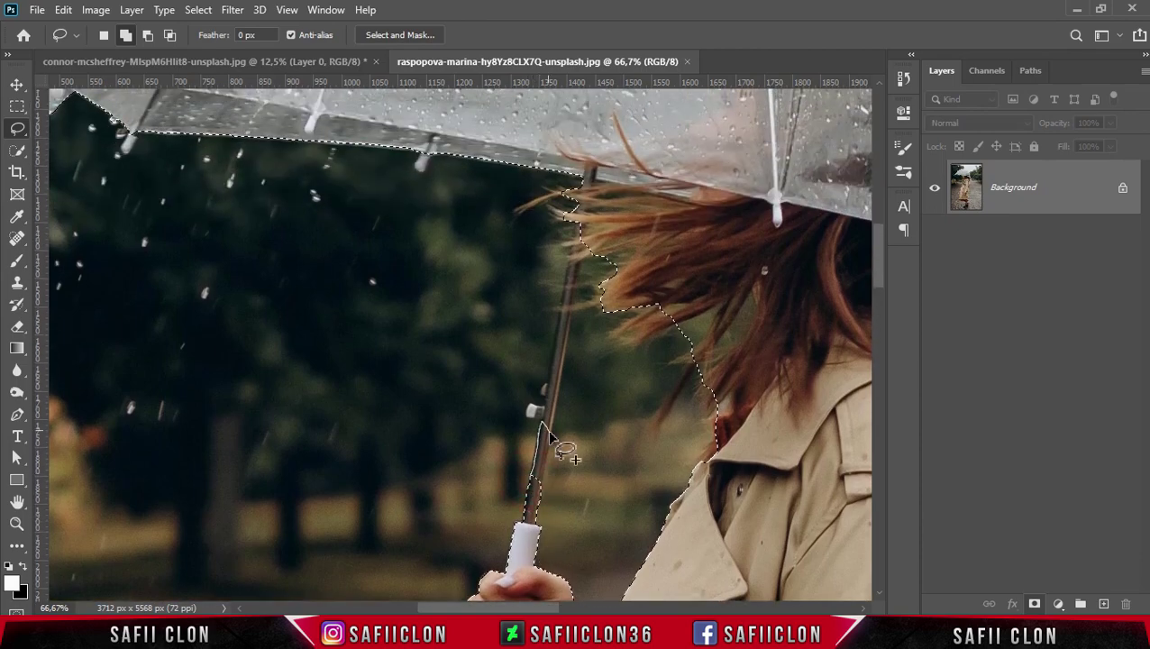
scroll(546, 433, up, 1)
key(ctrl+plus)
scroll(558, 399, down, 3)
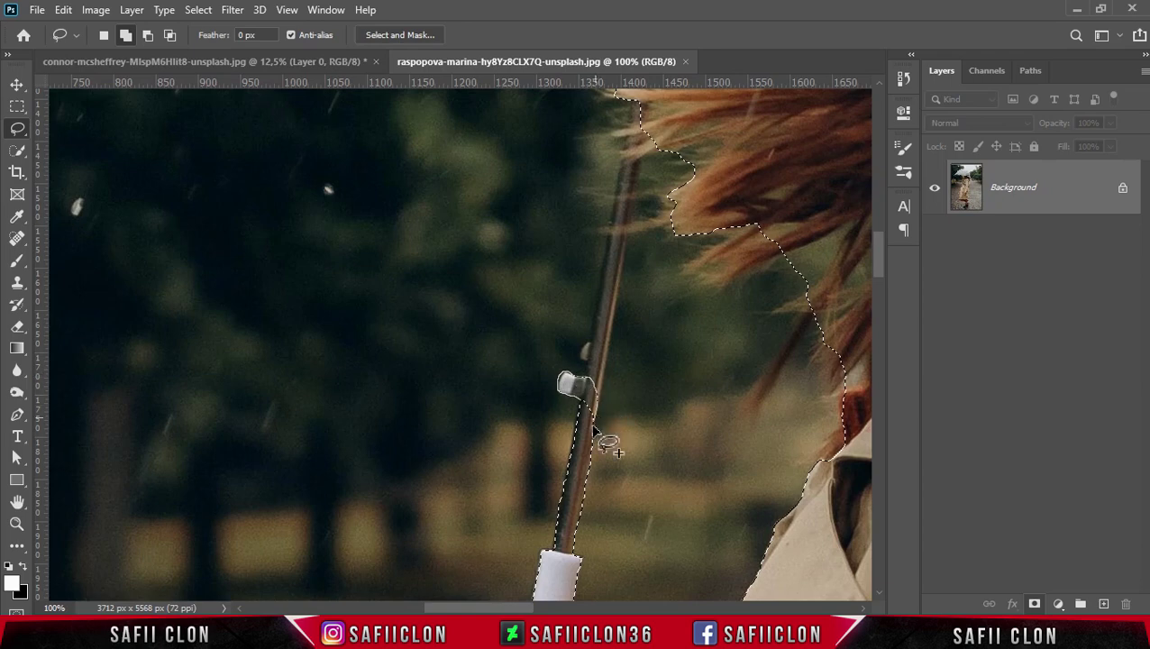
scroll(596, 410, up, 1)
scroll(587, 464, up, 2)
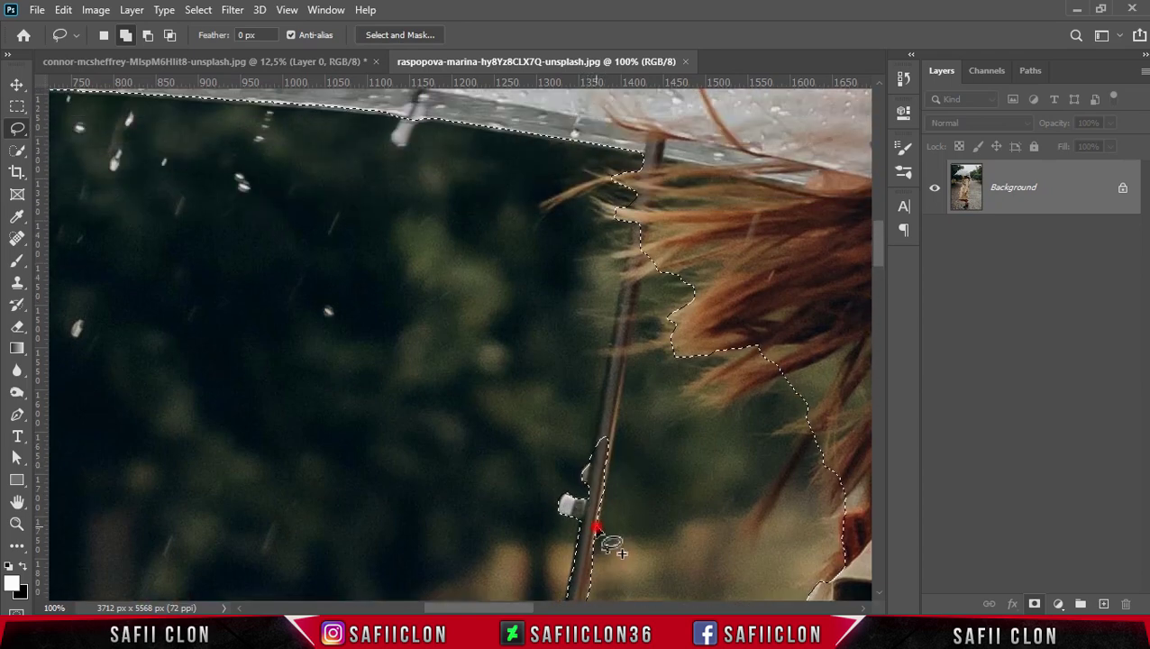
scroll(604, 532, up, 2)
drag(593, 523, 617, 394)
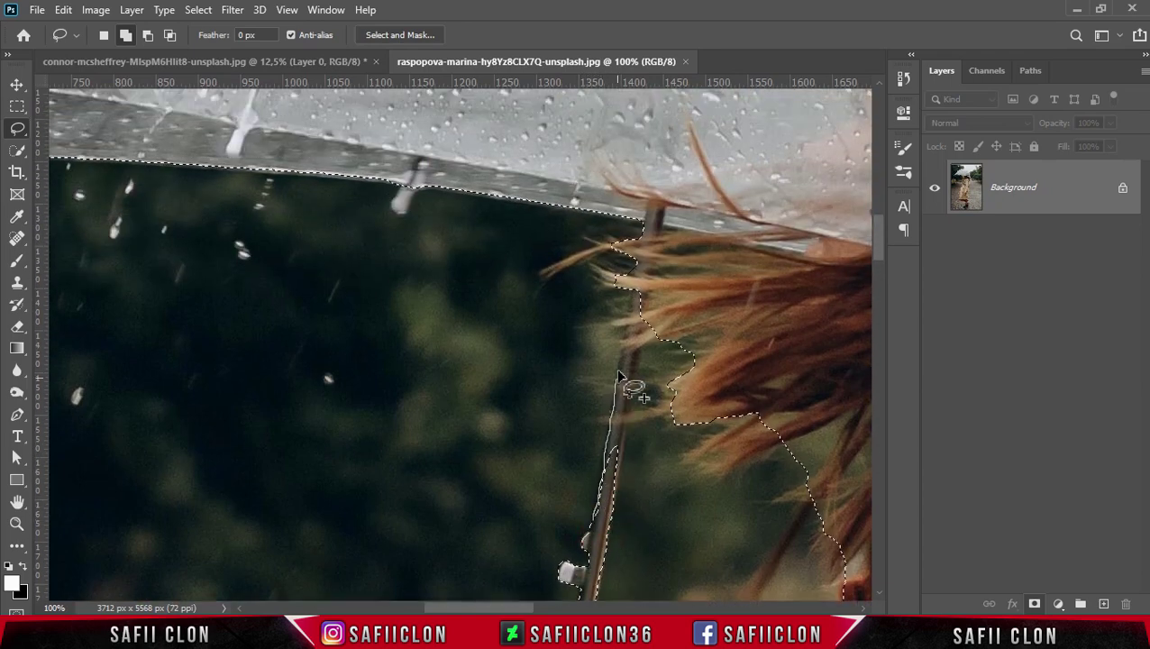
Step: Lasso the loose hair ends beside the pole into the selection
scroll(629, 512, up, 1)
drag(629, 512, 615, 482)
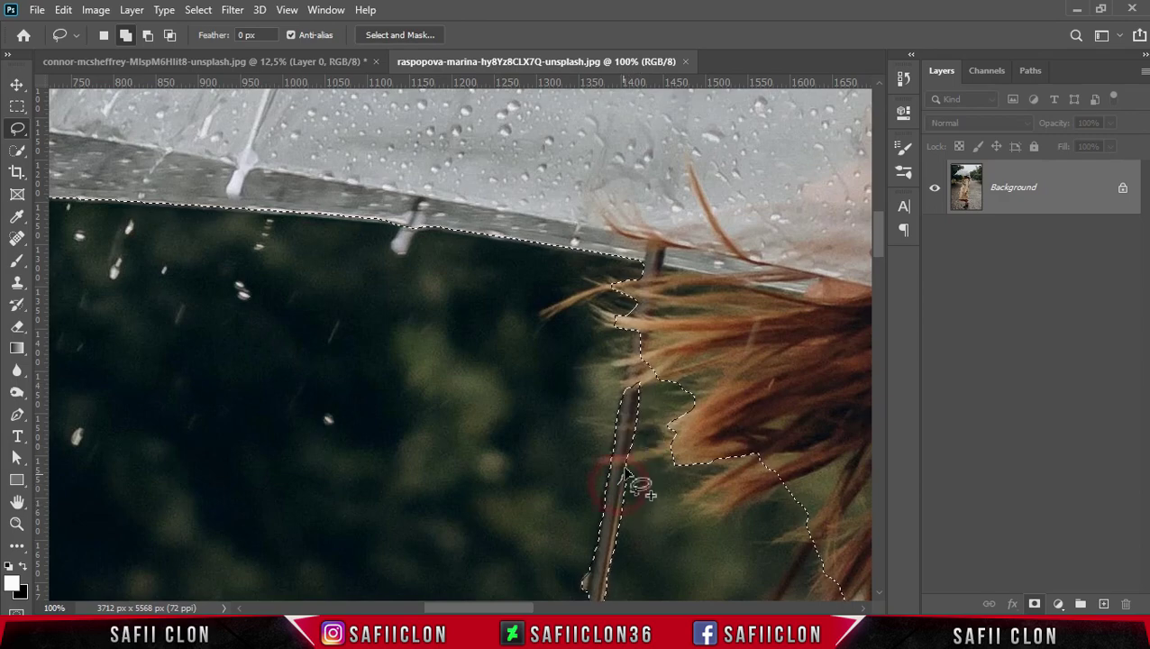
mouse_move(601, 532)
mouse_down()
mouse_move(642, 470)
mouse_move(688, 439)
mouse_move(566, 263)
mouse_up()
scroll(642, 470, up, 2)
scroll(689, 439, down, 3)
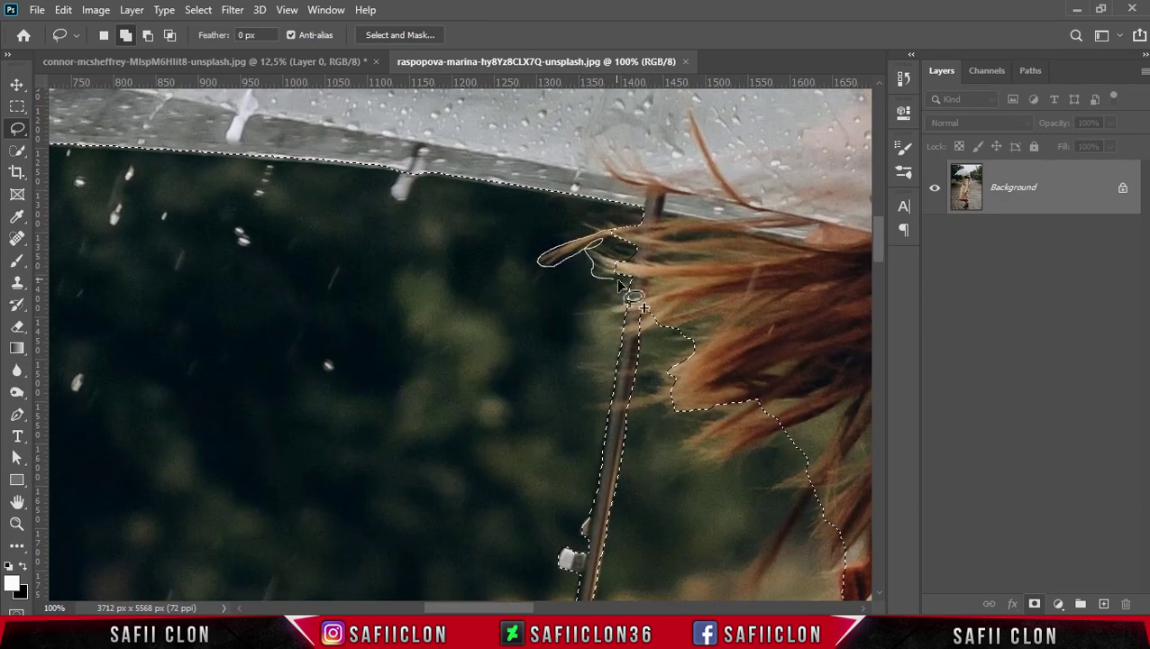
drag(612, 335, 660, 339)
scroll(659, 245, down, 2)
drag(674, 379, 672, 374)
scroll(671, 374, down, 4)
scroll(671, 374, right, 4)
mouse_move(641, 186)
mouse_down()
mouse_move(578, 349)
mouse_move(641, 245)
mouse_move(633, 300)
mouse_up()
drag(718, 360, 703, 236)
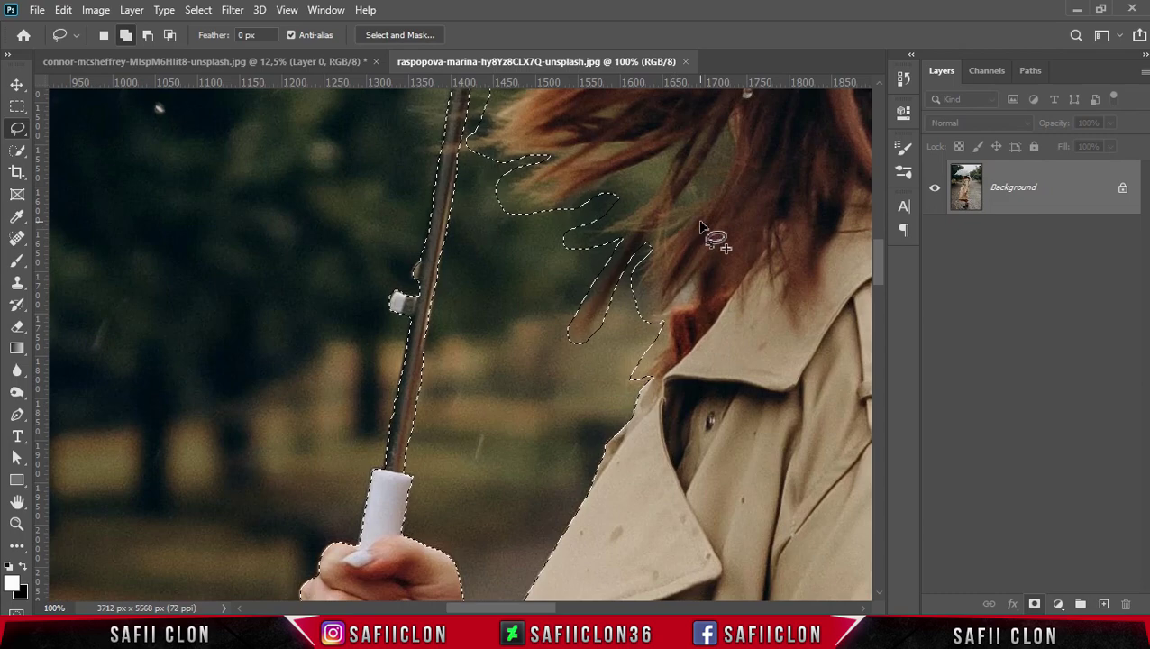
Step: Add the umbrella tip and its right slope, filling the notch in the edge
key(ctrl+minus)
scroll(752, 264, up, 5)
scroll(864, 225, up, 4)
key(ctrl+plus)
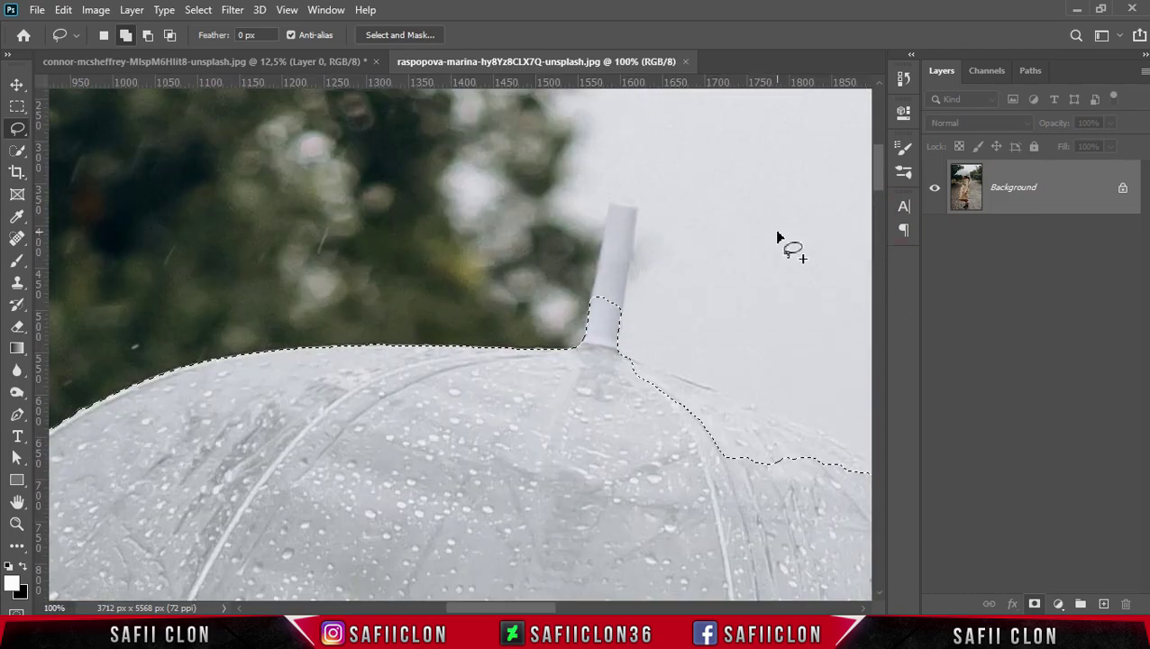
drag(628, 267, 592, 308)
scroll(585, 450, down, 3)
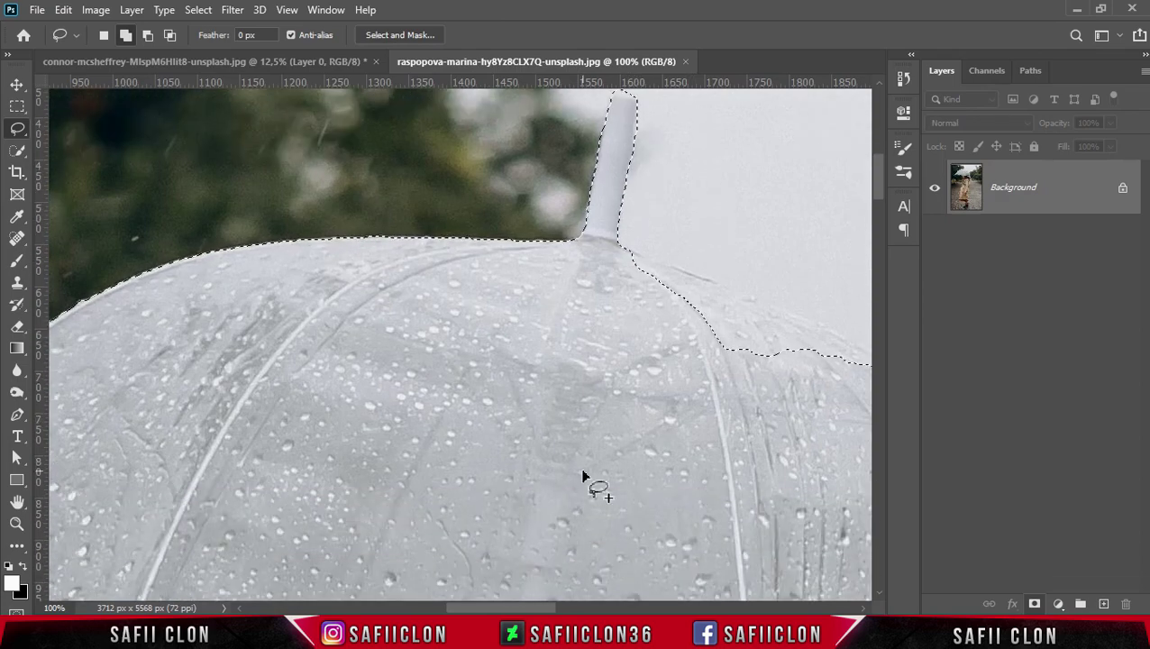
scroll(361, 297, right, 5)
drag(212, 251, 180, 256)
drag(288, 290, 279, 297)
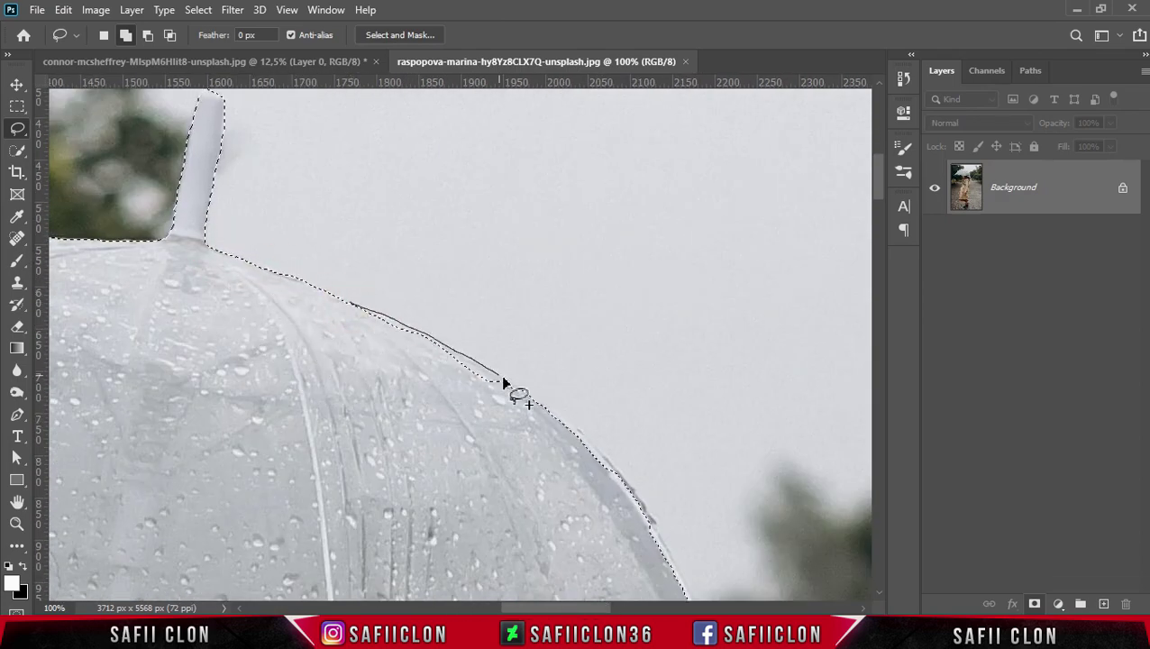
Step: Zoom out and add the umbrella's lower edge to the selection
scroll(469, 342, down, 3)
mouse_move(493, 290)
mouse_down()
mouse_move(585, 359)
mouse_move(651, 434)
mouse_up()
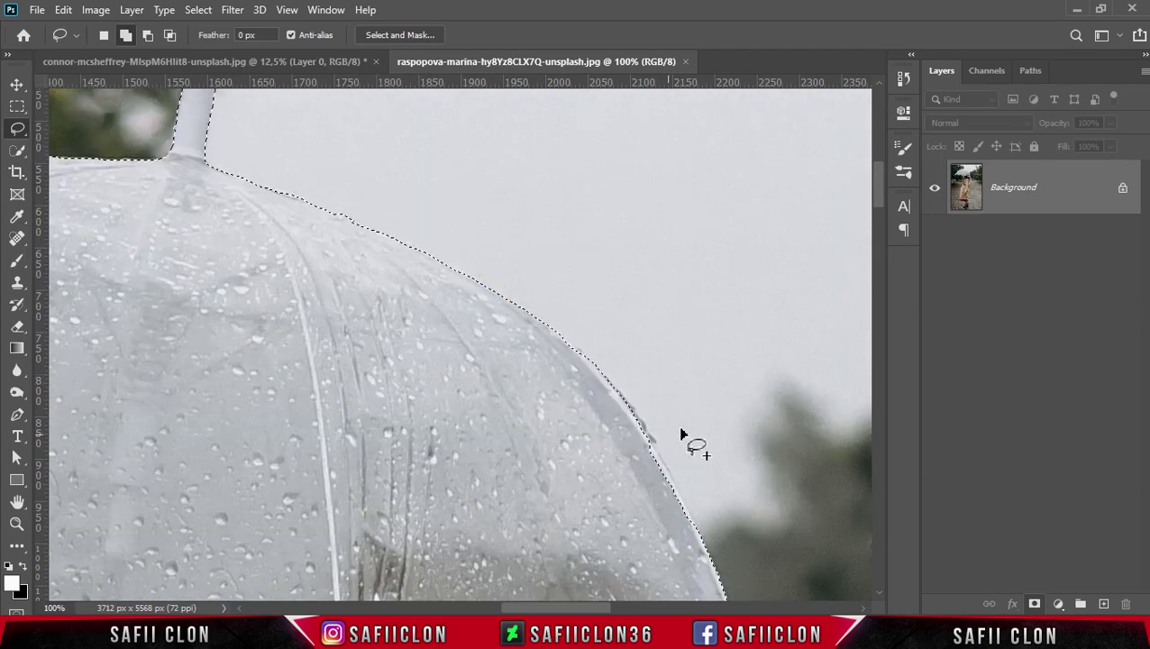
scroll(667, 427, down, 4)
scroll(628, 392, up, 5)
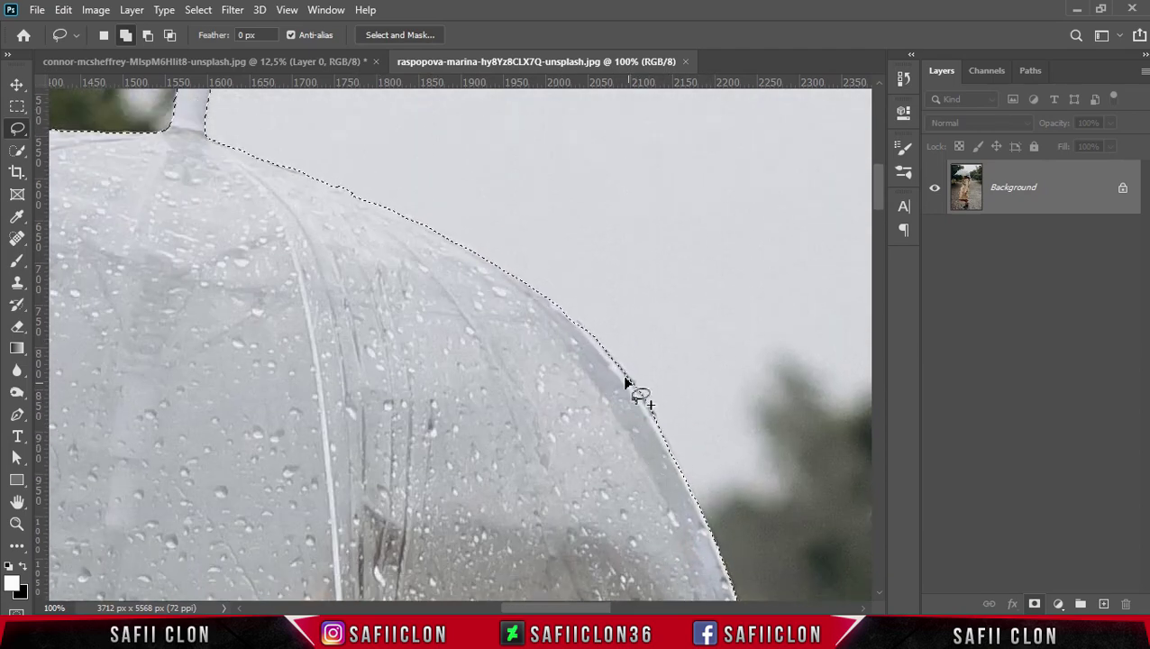
click(419, 290)
scroll(548, 378, down, 7)
scroll(547, 378, down, 5)
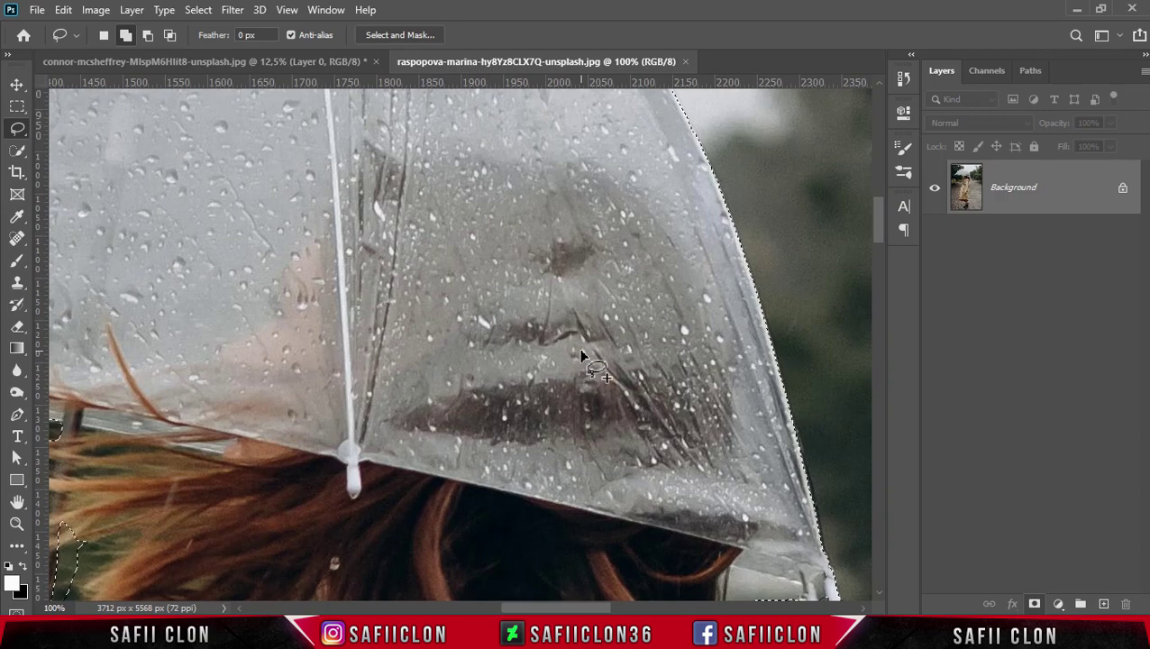
key(ctrl+minus)
key(ctrl+minus)
drag(320, 338, 582, 374)
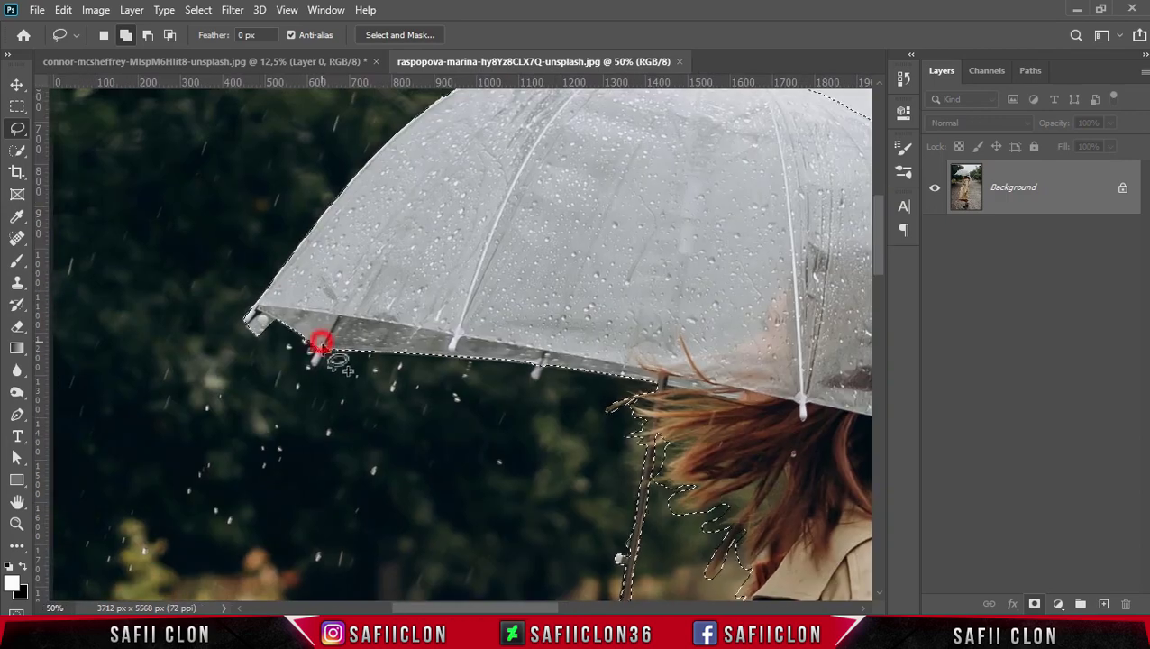
drag(879, 226, 886, 484)
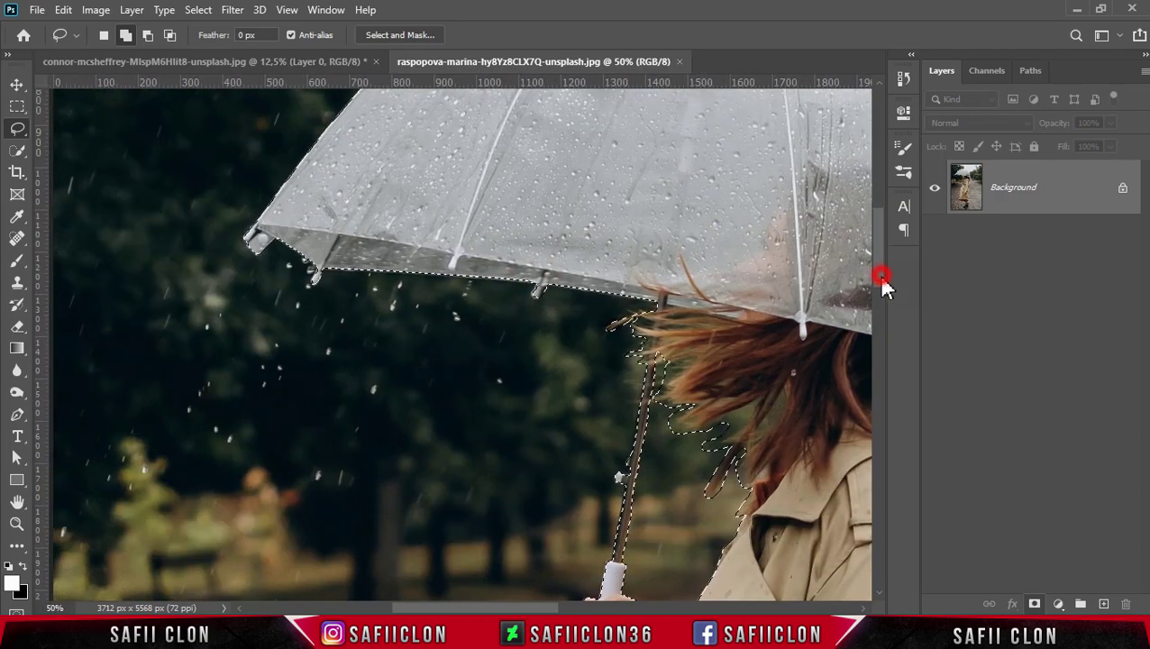
scroll(712, 483, right, 4)
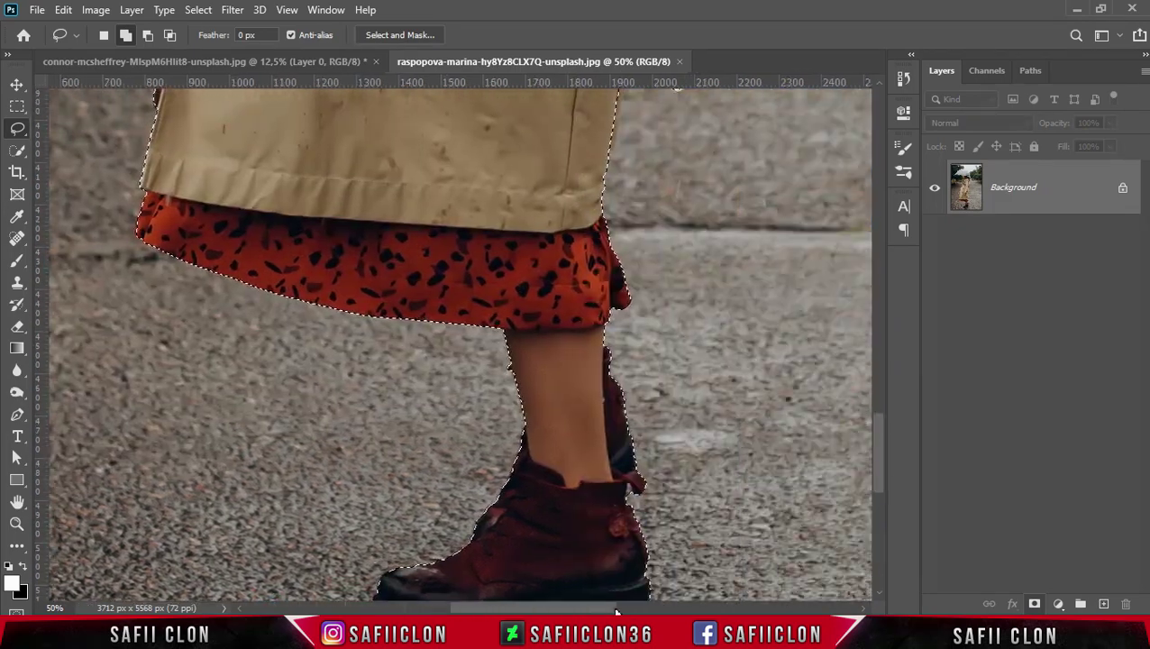
Step: Subtract the road patch under the boot from the selection with the lasso
scroll(680, 466, down, 2)
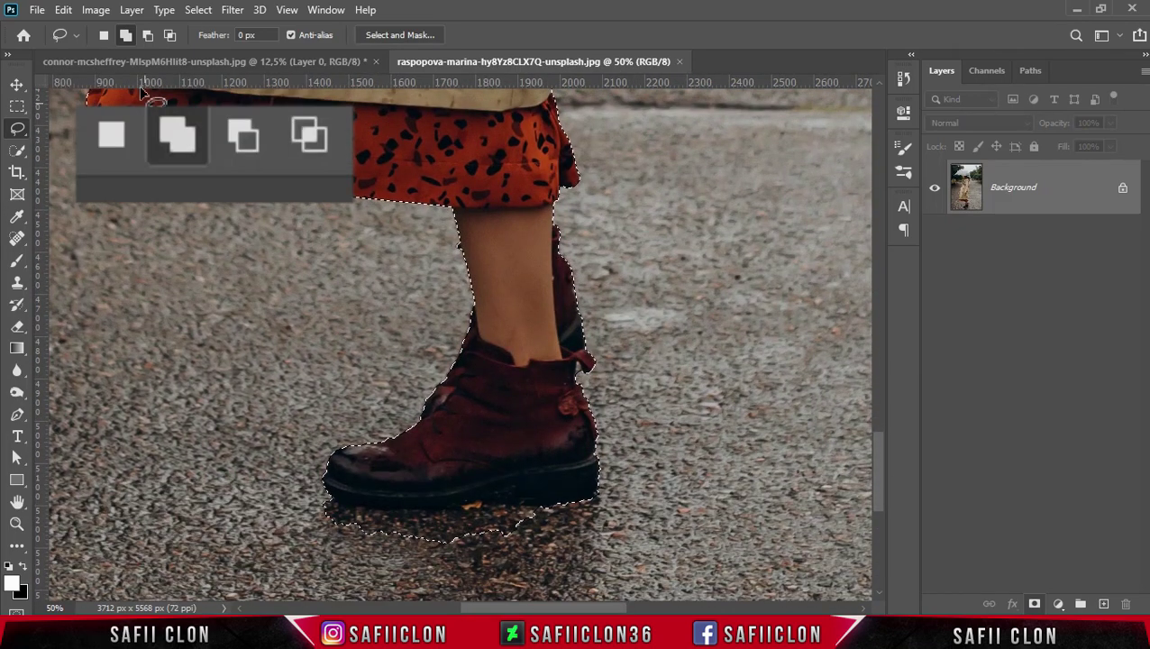
click(148, 34)
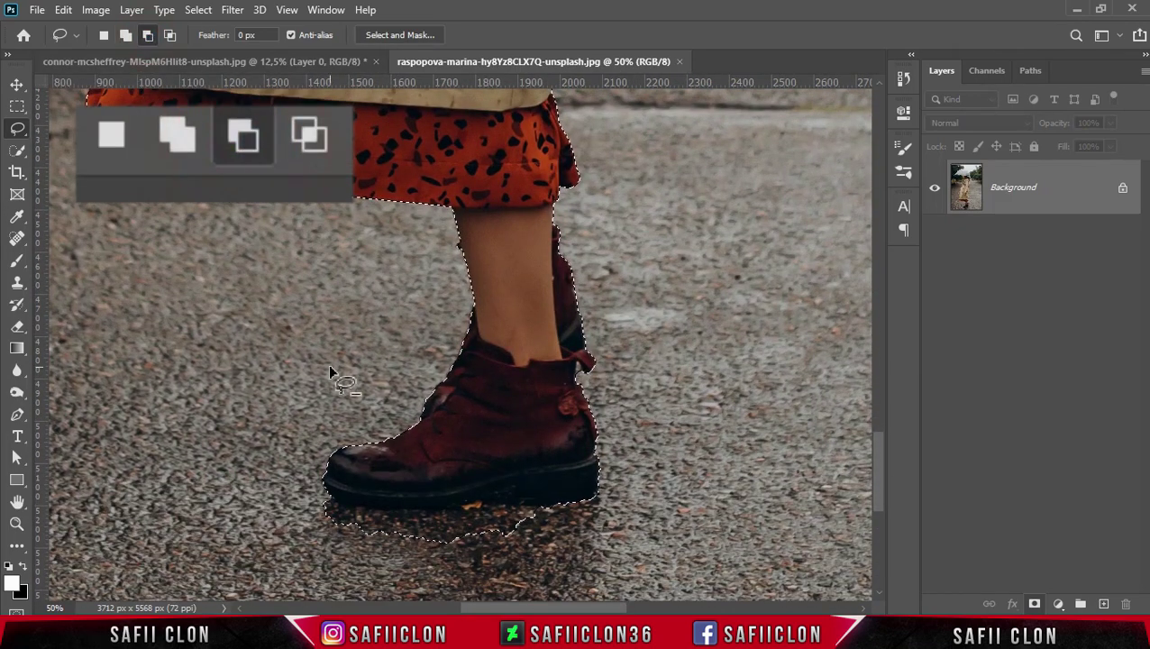
mouse_move(570, 509)
mouse_down()
mouse_move(459, 516)
mouse_move(585, 518)
mouse_up()
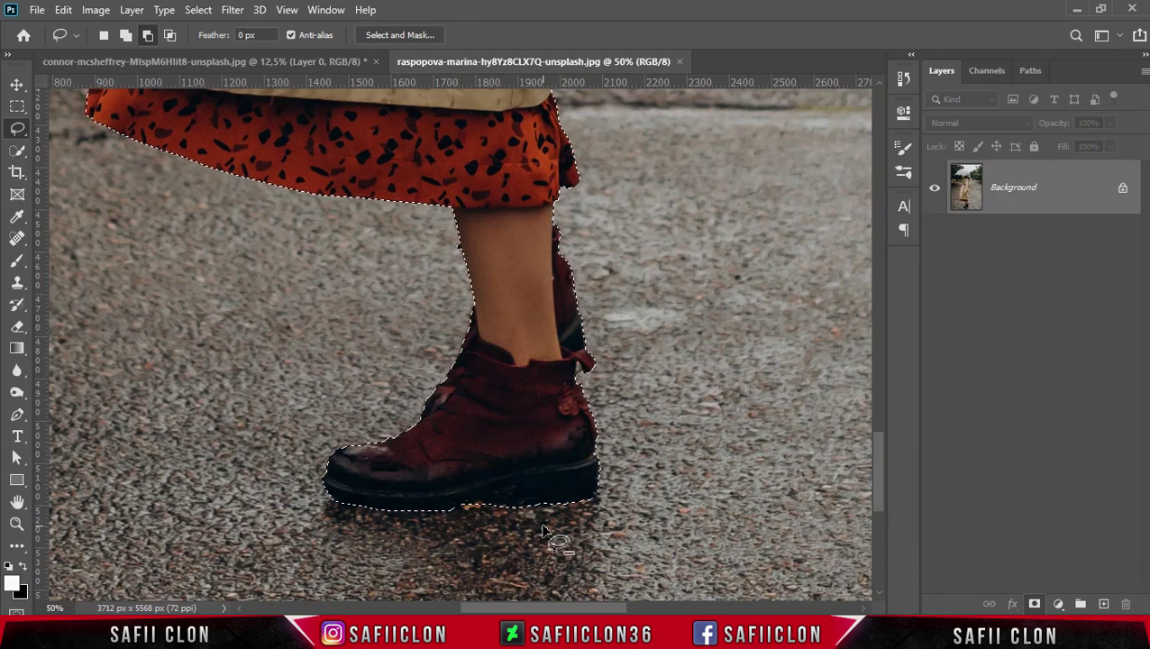
click(580, 377)
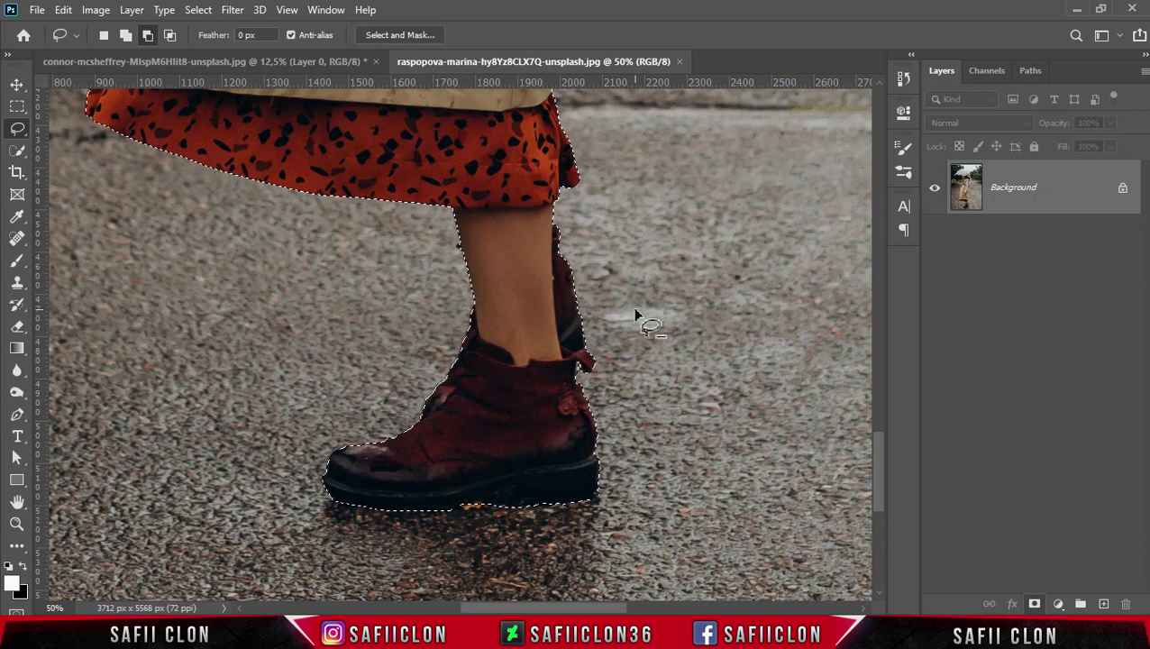
Step: Zoom out to 16.7% to check the selection around the whole figure
key(ctrl+minus)
key(ctrl+minus)
key(ctrl+plus)
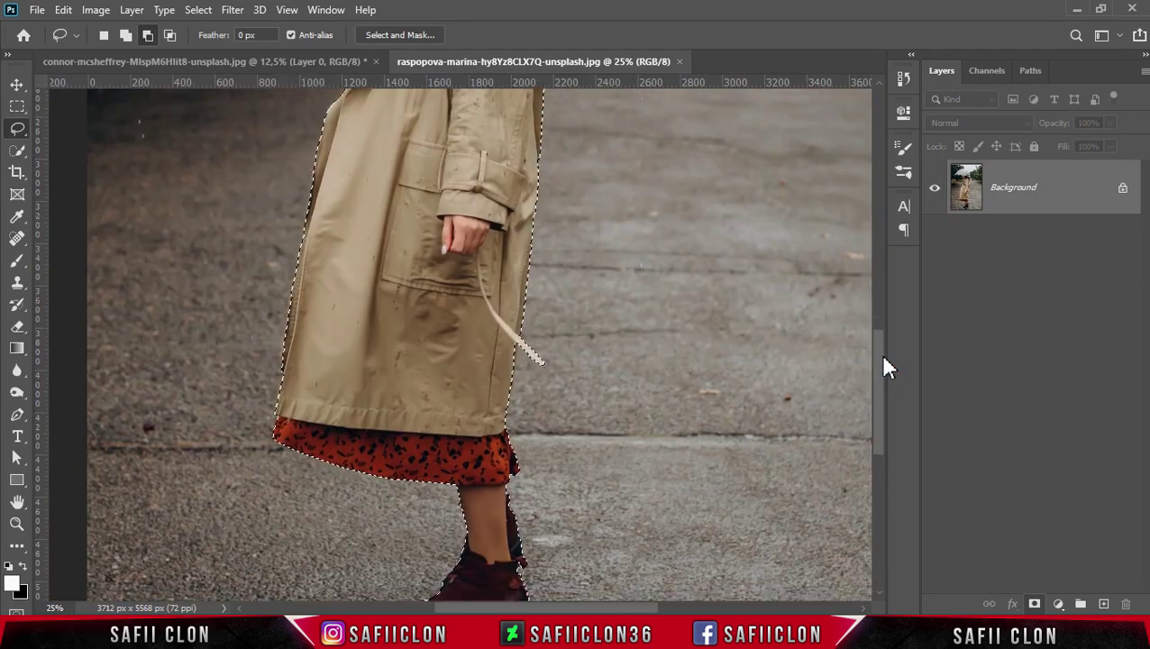
key(ctrl+plus)
key(ctrl+minus)
key(ctrl+minus)
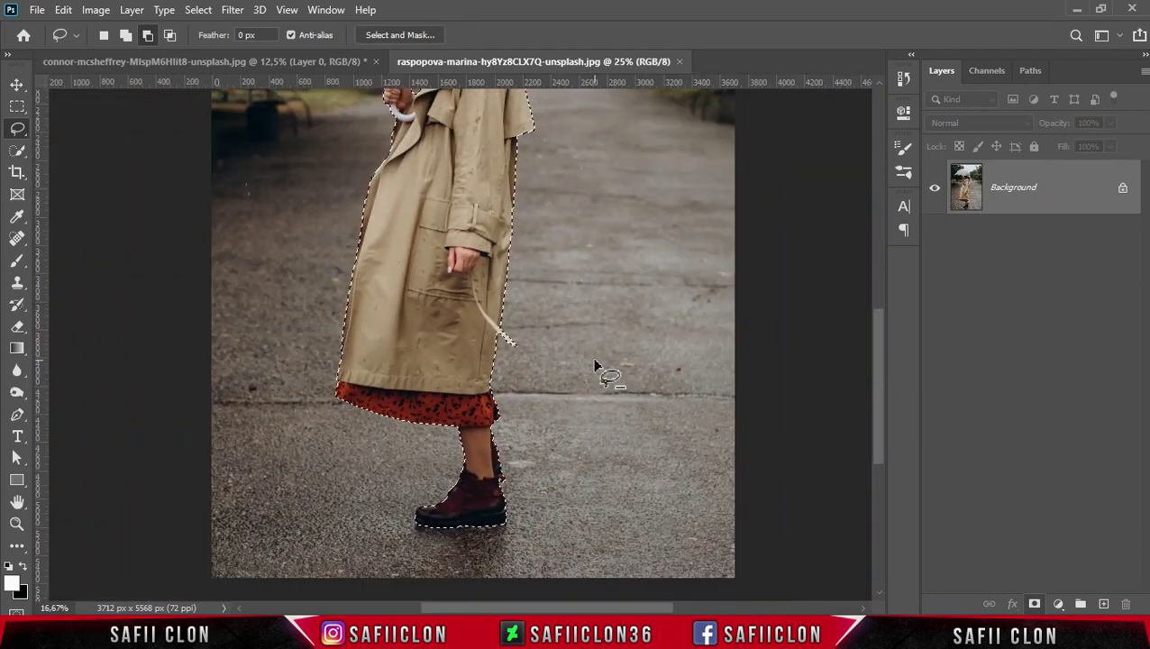
key(ctrl+minus)
scroll(630, 405, up, 2)
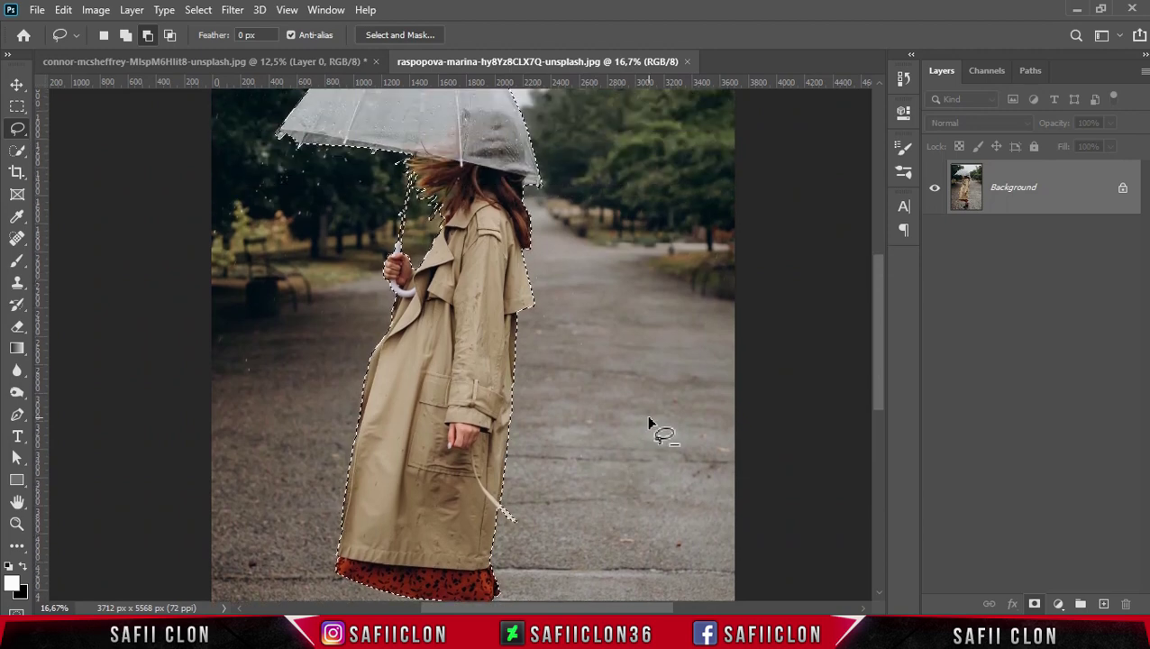
scroll(647, 420, up, 1)
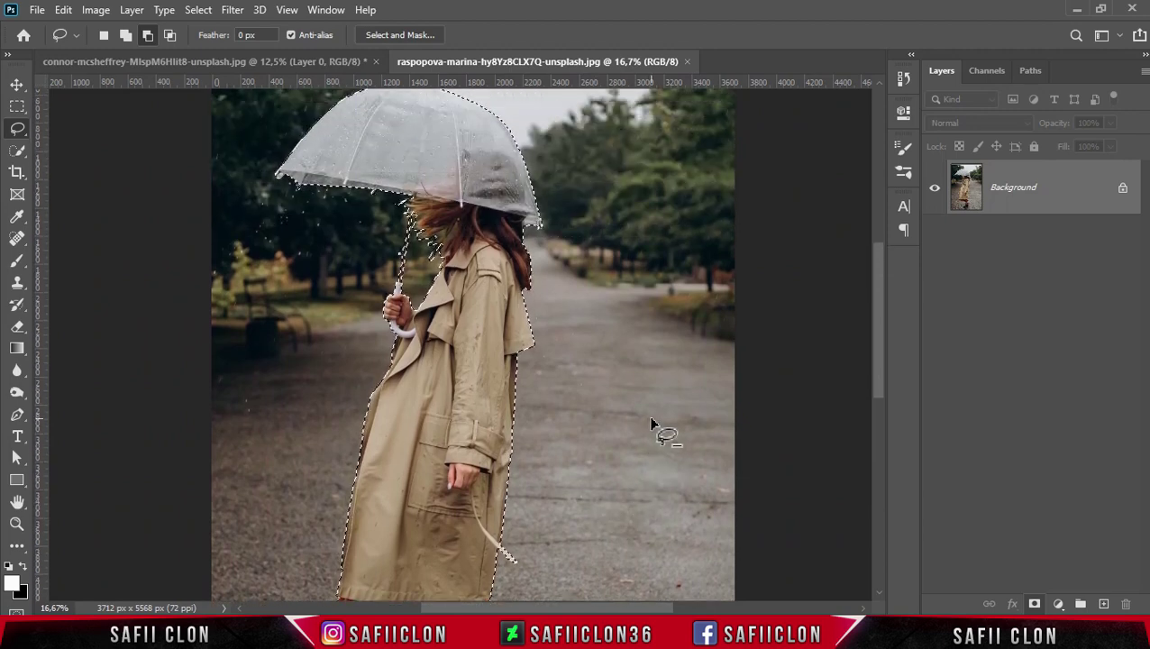
scroll(647, 420, up, 1)
scroll(647, 420, up, 1)
scroll(647, 420, up, 1)
scroll(647, 420, down, 2)
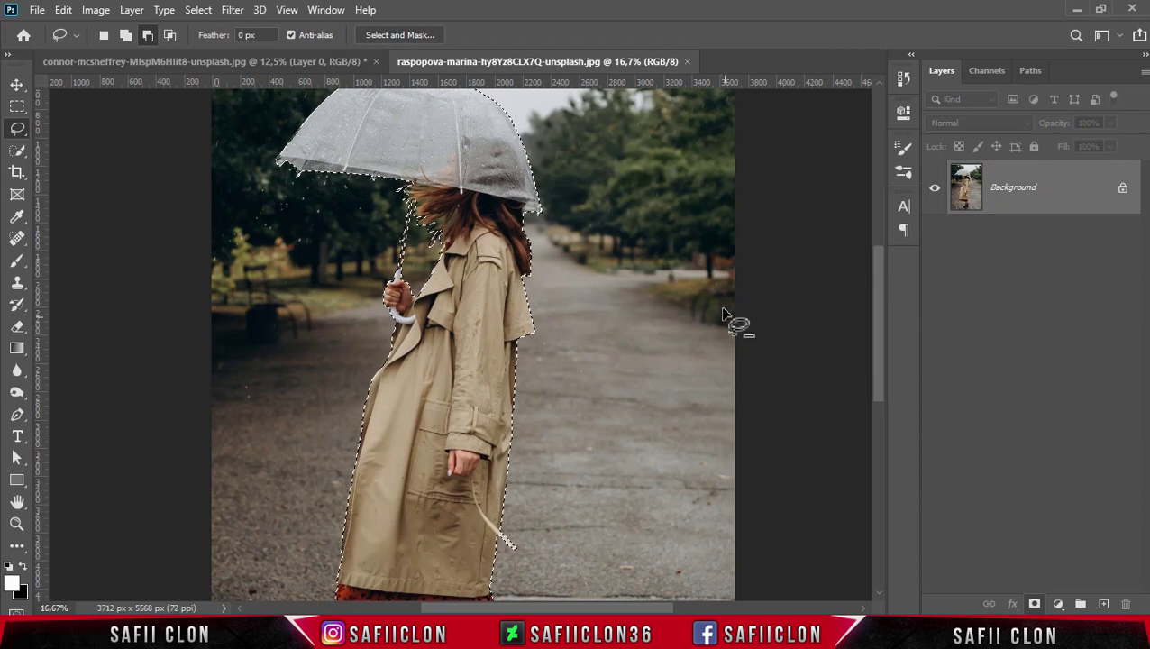
Step: Apply a Reveal Selection layer mask to hide the park background around the woman
click(133, 11)
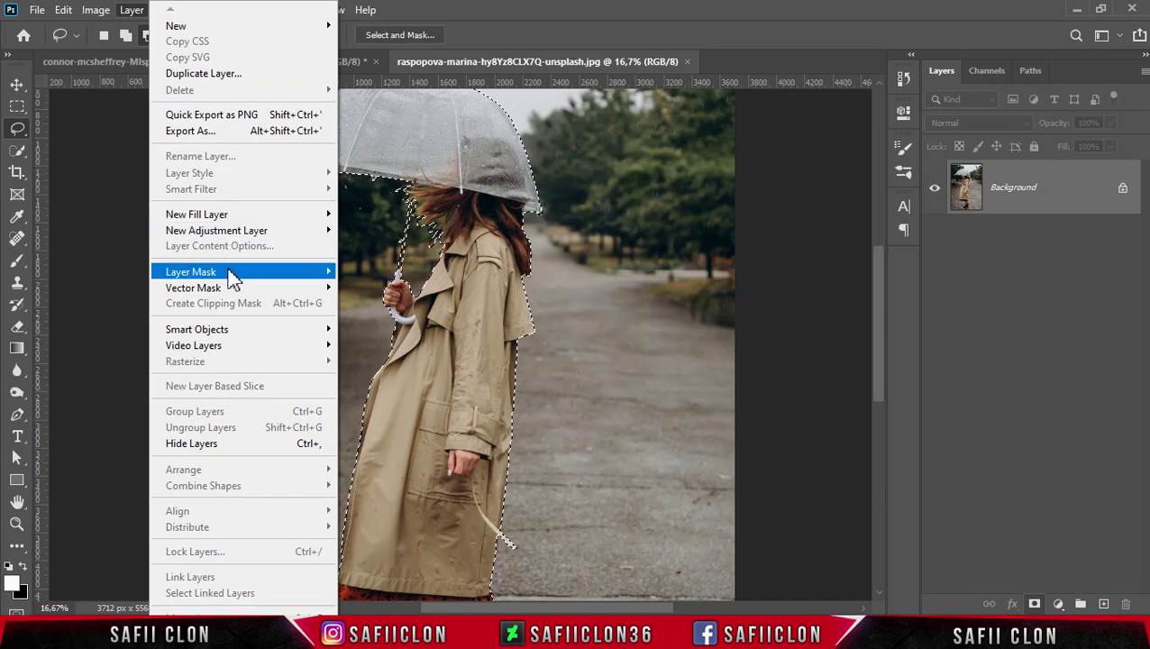
mouse_move(191, 271)
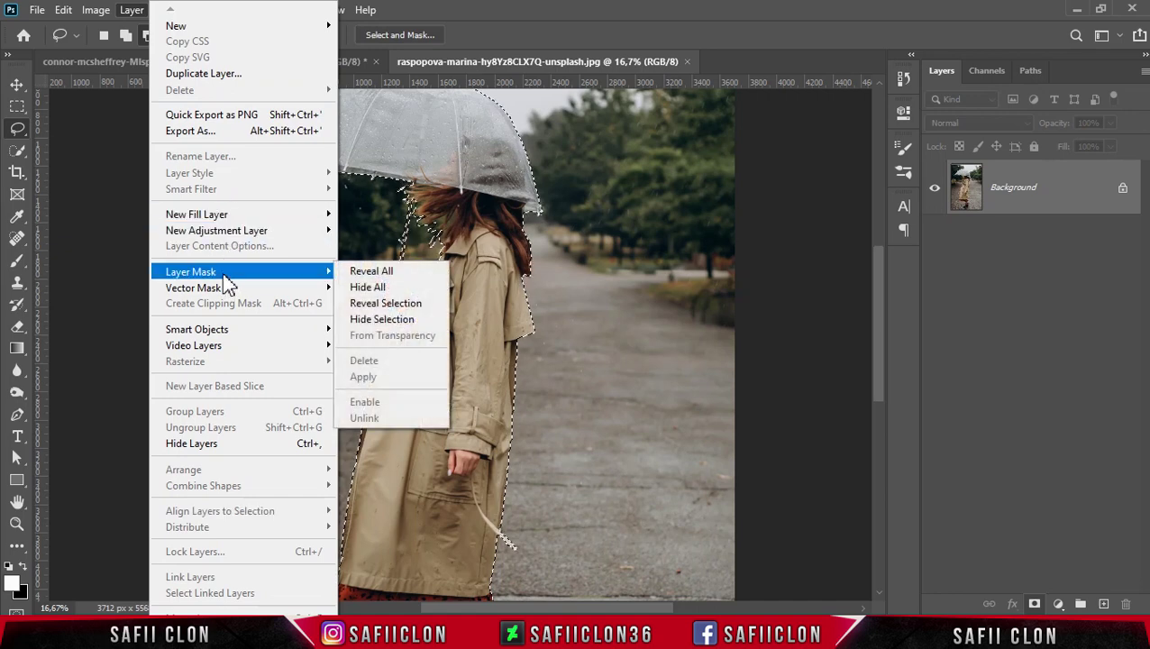
click(394, 304)
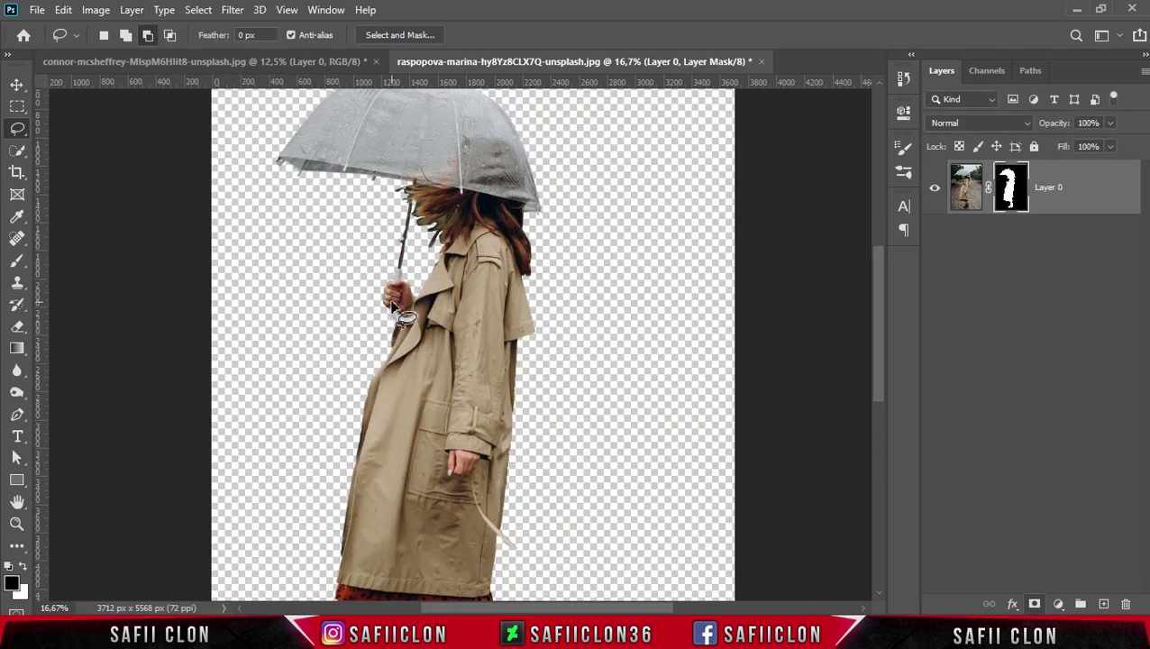
mouse_move(1085, 189)
mouse_down()
mouse_move(298, 97)
mouse_move(259, 68)
mouse_up()
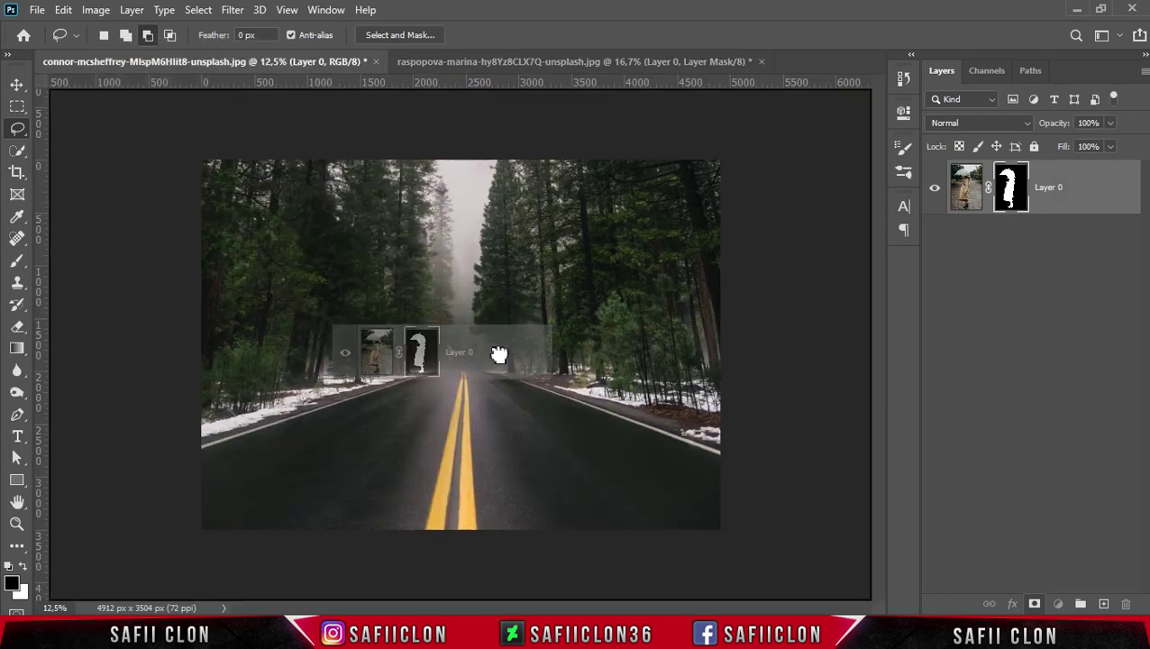
Step: Drop the woman into the road photo, scale her to 42.08% and stand her on the centre lines
drag(258, 68, 498, 351)
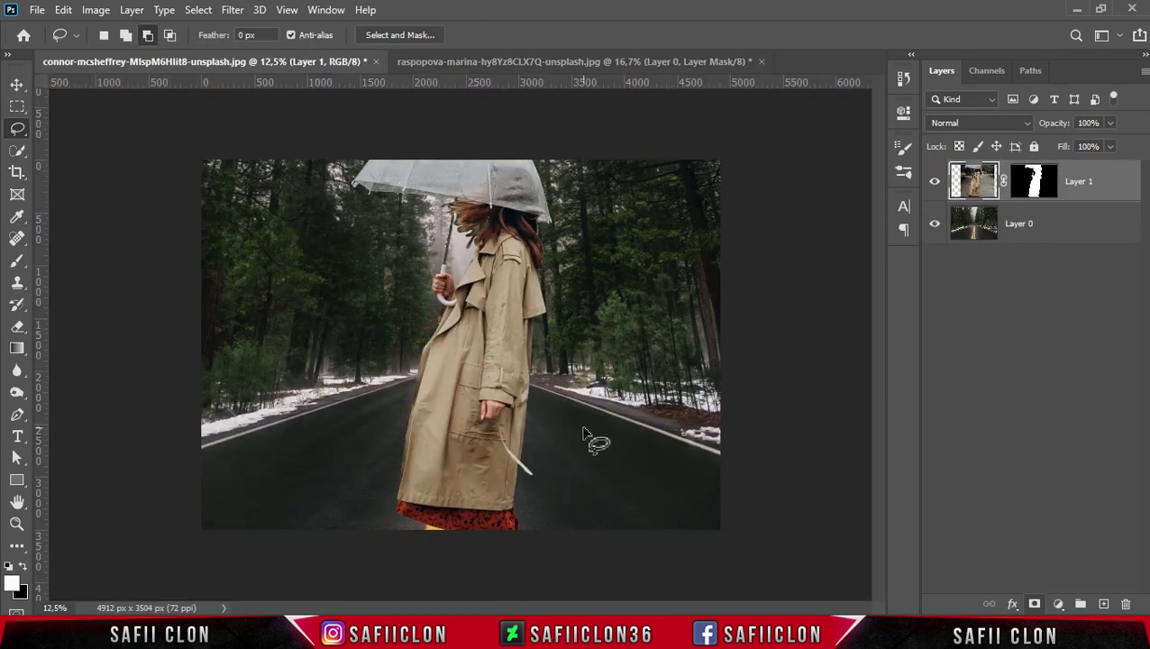
key(ctrl+minus)
key(ctrl+plus)
key(ctrl+t)
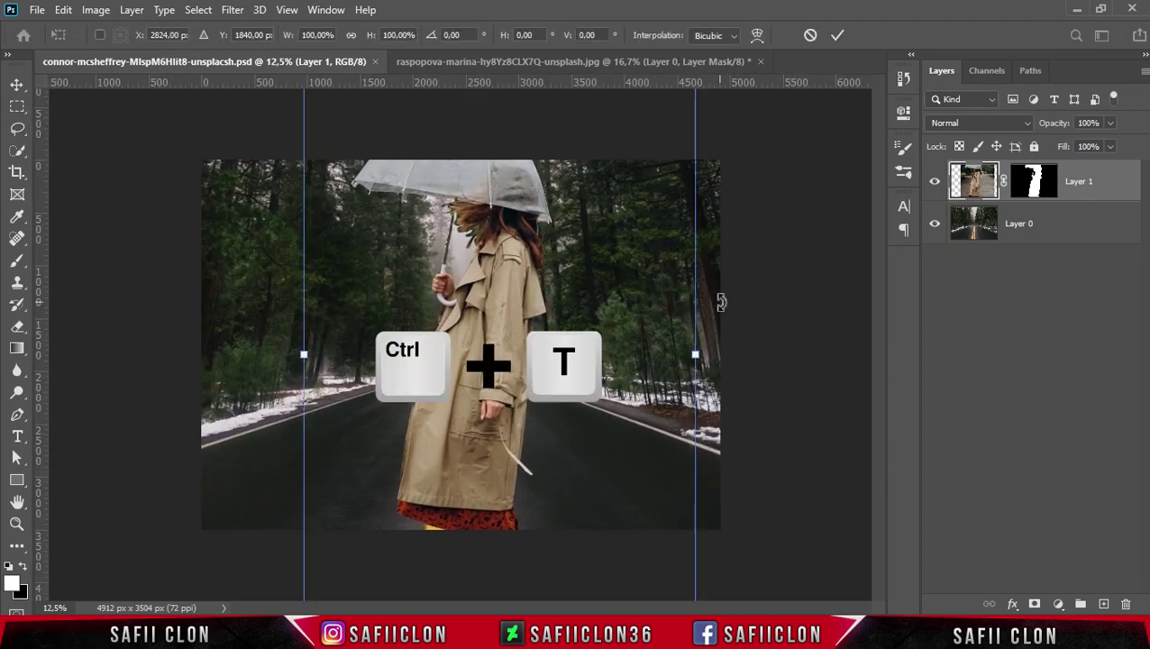
drag(539, 192, 453, 283)
drag(328, 174, 458, 370)
drag(551, 468, 470, 355)
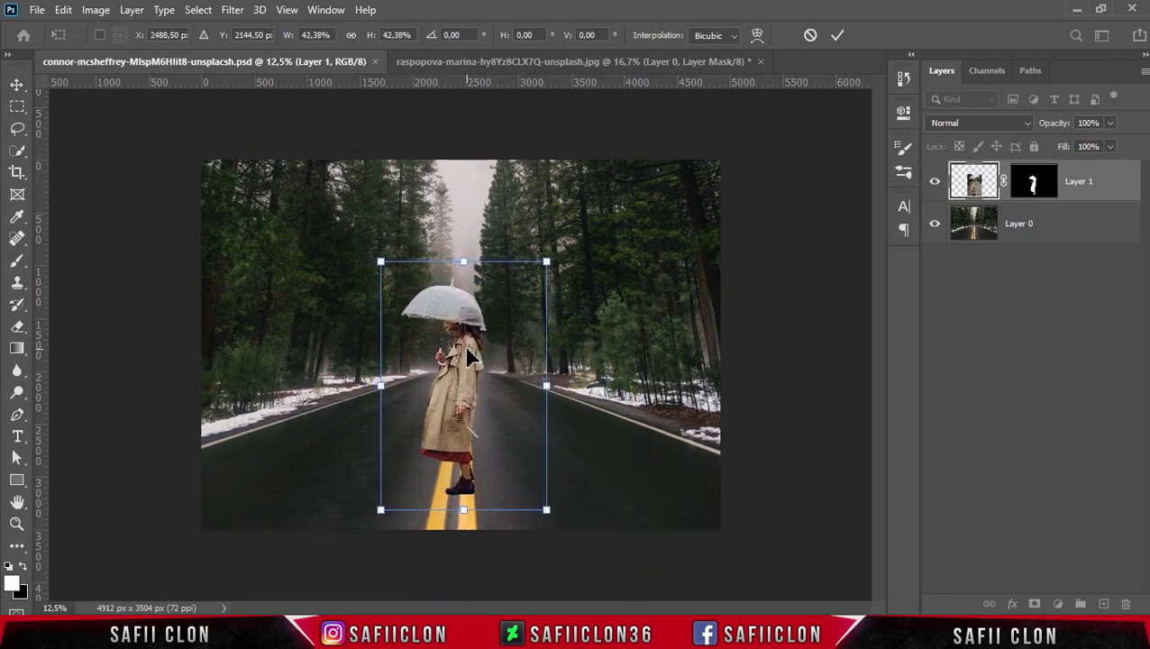
key(ctrl+plus)
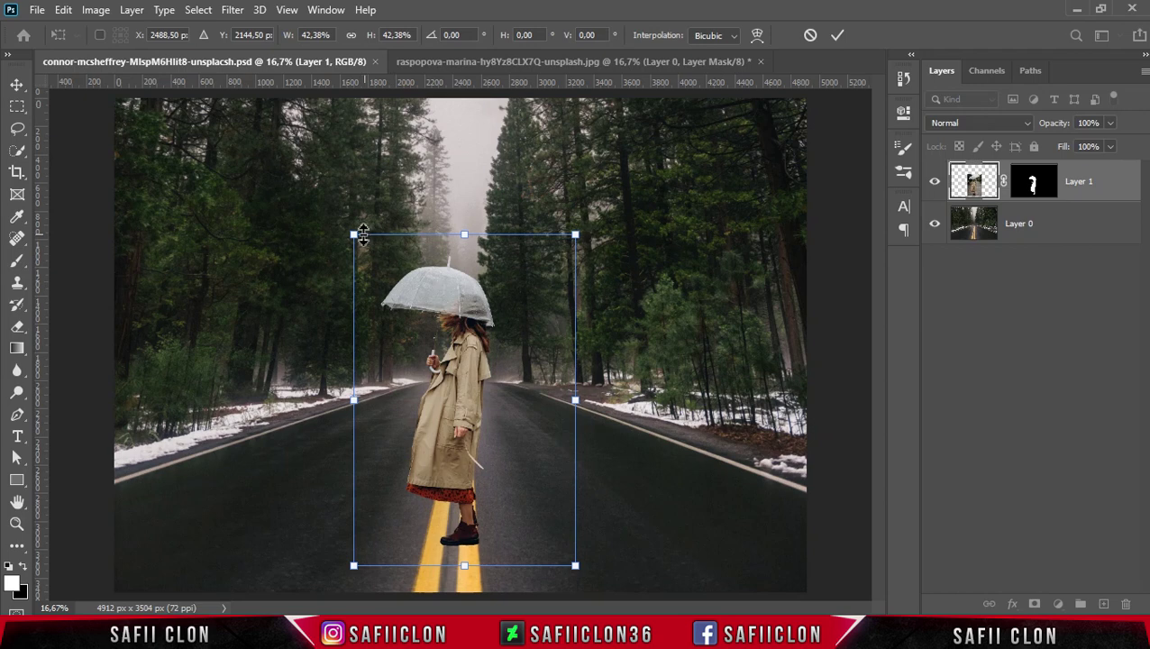
drag(354, 234, 357, 236)
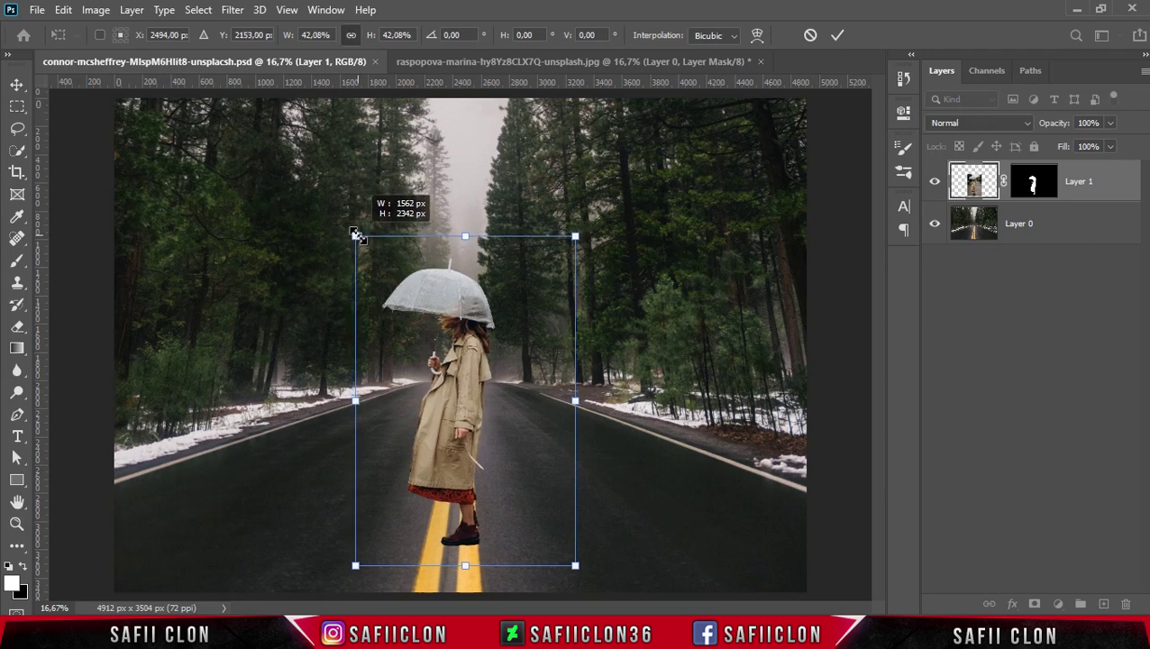
drag(469, 379, 470, 379)
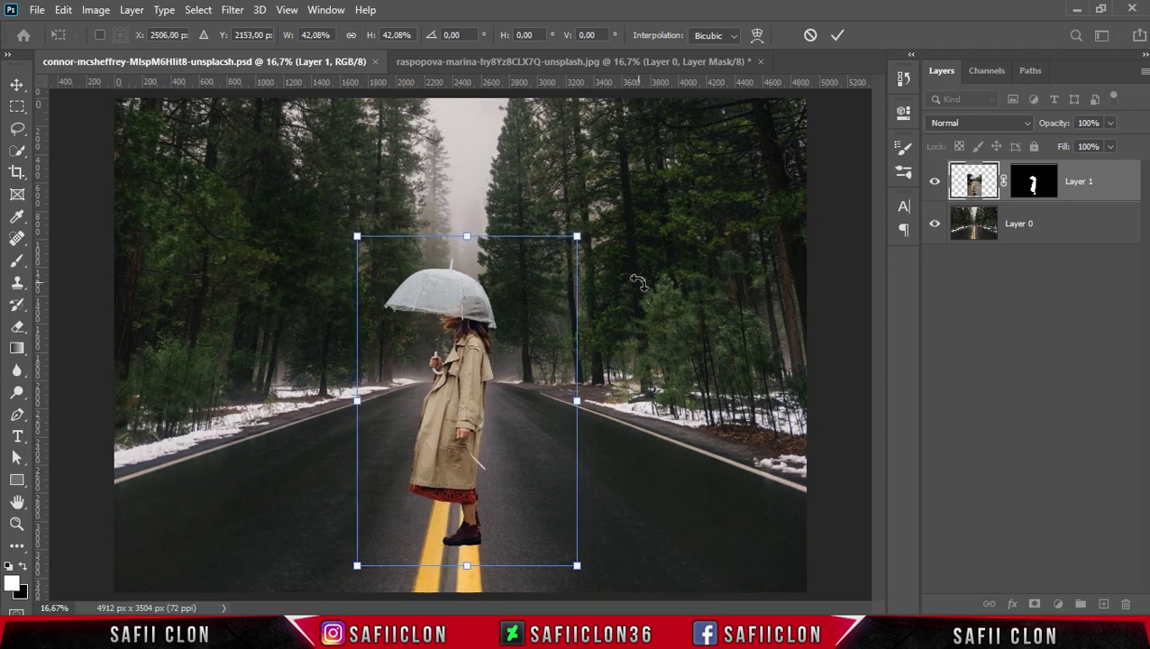
click(833, 37)
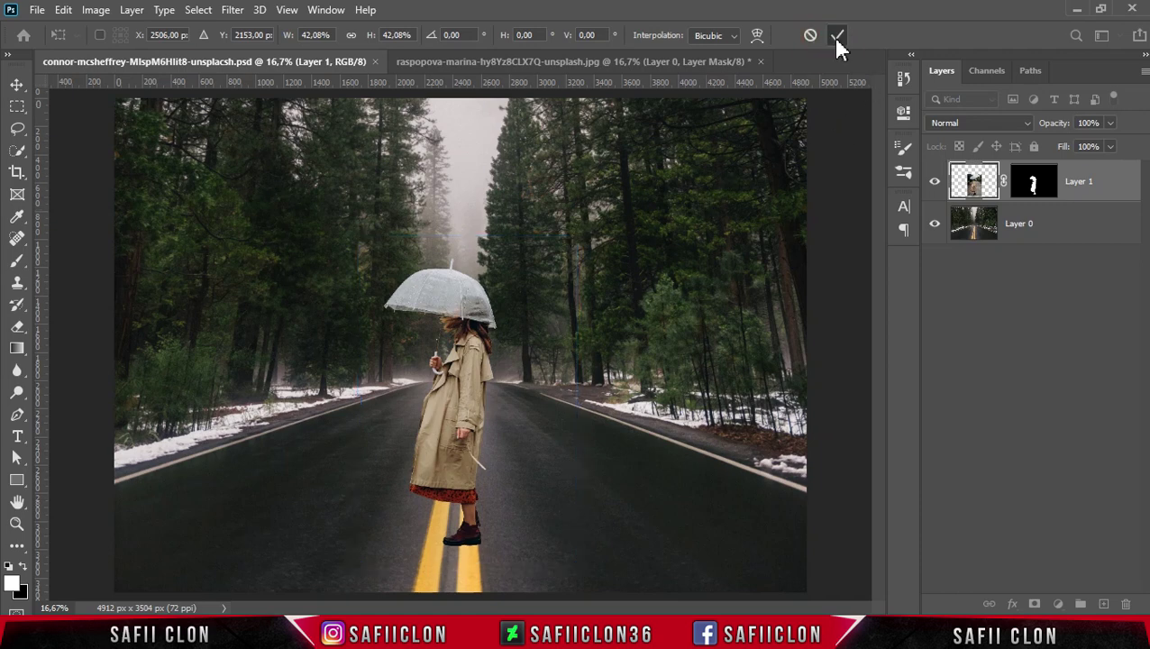
Step: Open Select and Mask on the woman's layer mask, keeping the overlay preview over the road
click(1033, 184)
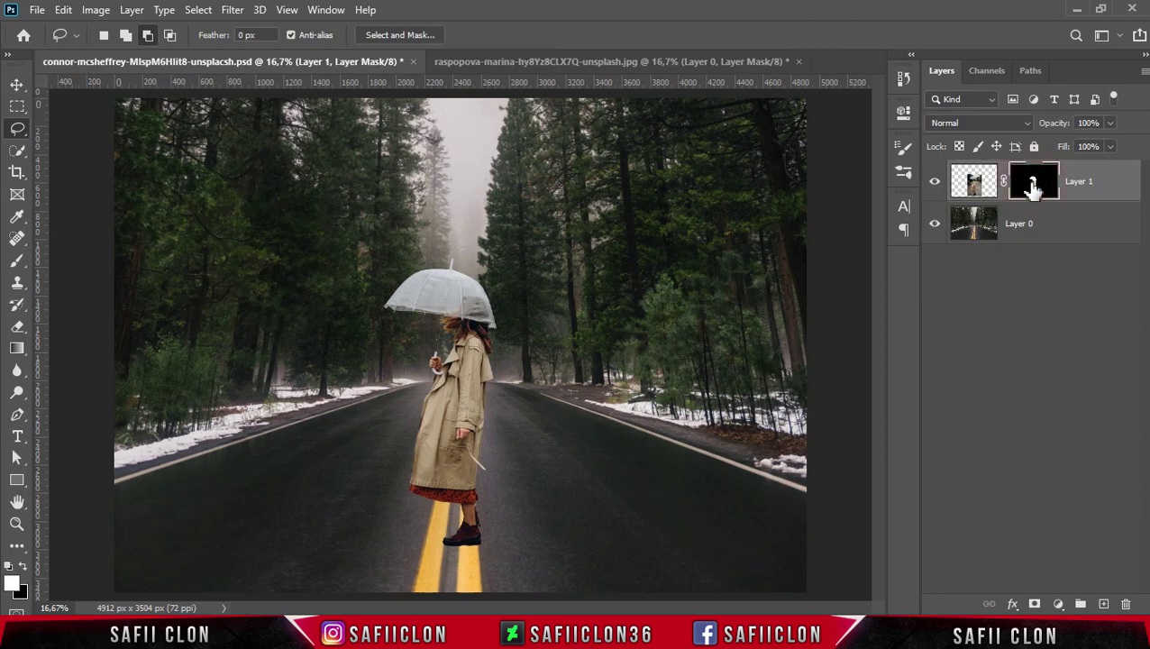
right_click(1030, 181)
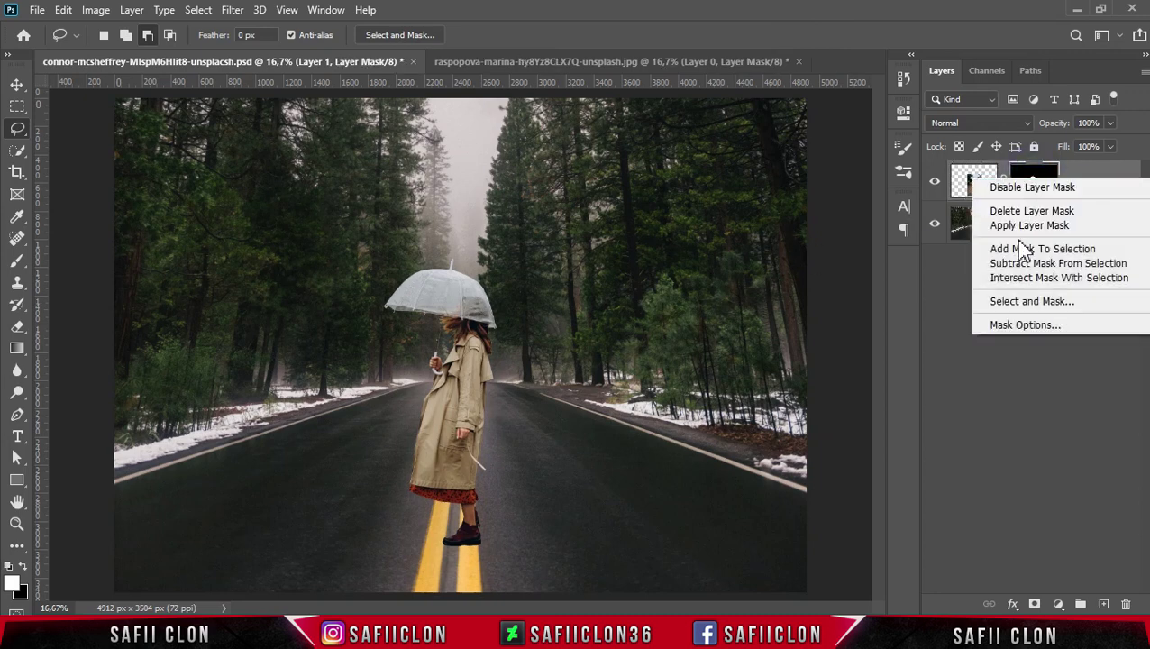
click(1027, 303)
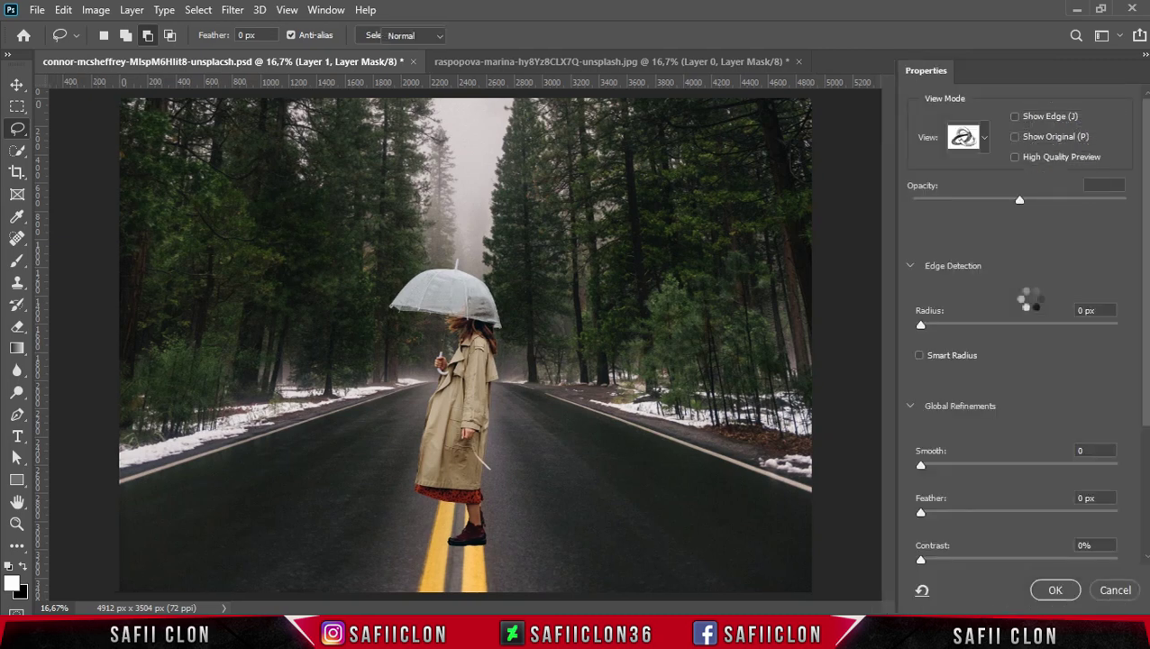
click(985, 140)
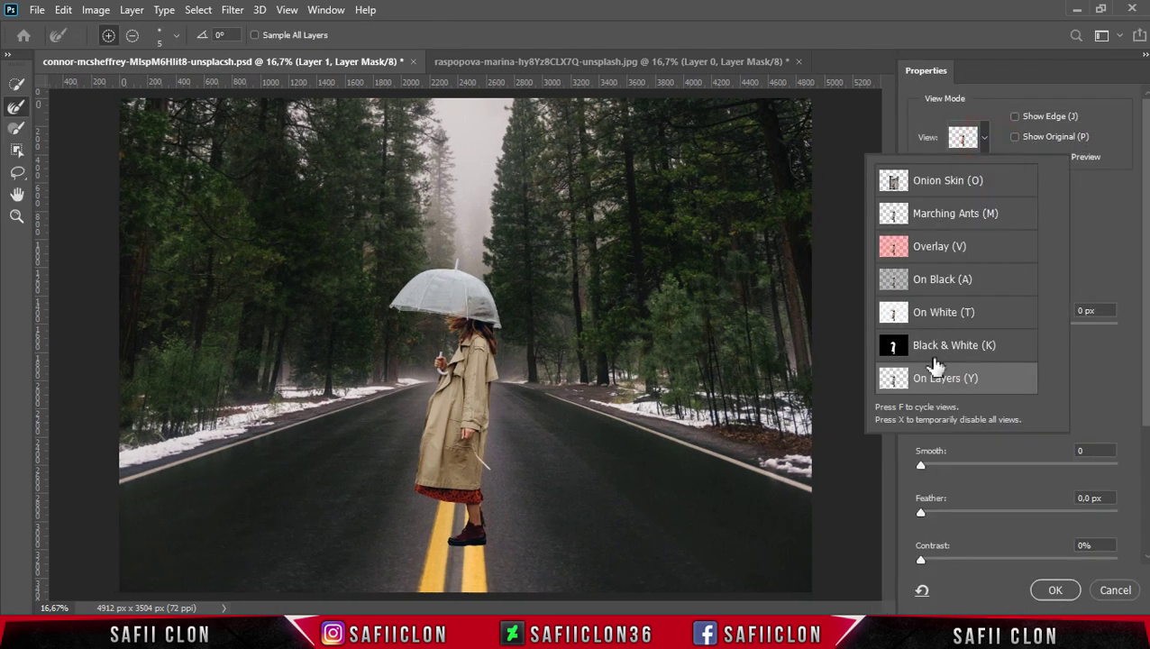
click(986, 141)
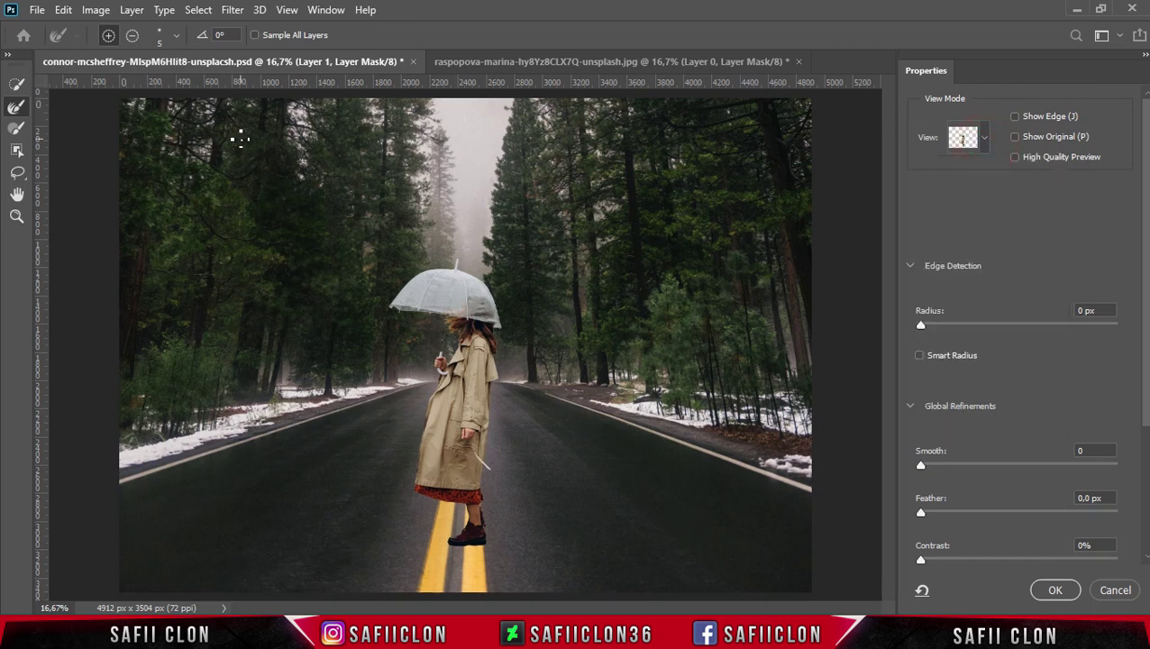
Step: Set the Refine Edge Brush to 14 px and brush along the hair and collar edges
click(108, 35)
click(177, 42)
drag(86, 84, 99, 83)
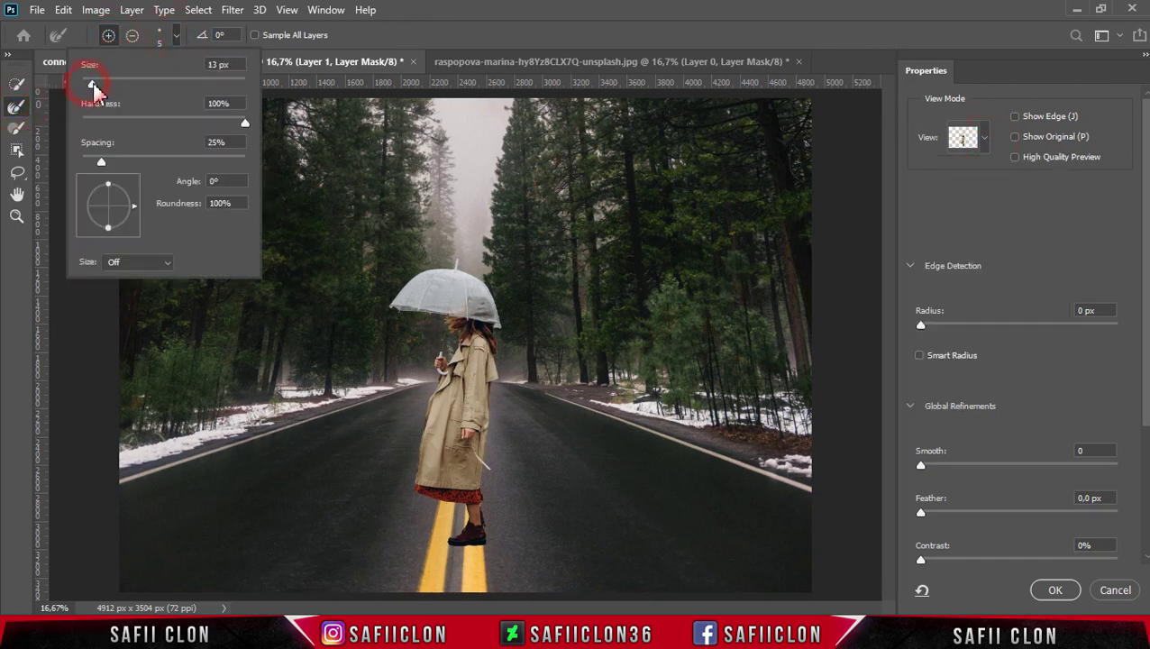
click(176, 36)
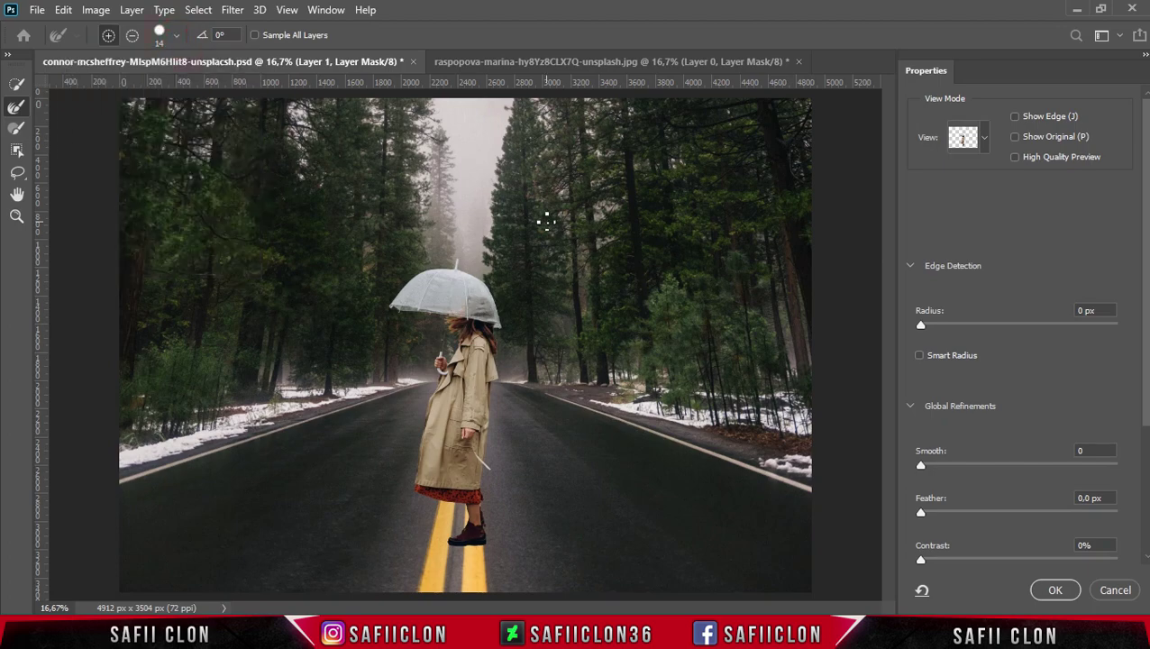
key(ctrl+plus)
key(ctrl+plus)
key(ctrl+plus)
key(ctrl+plus)
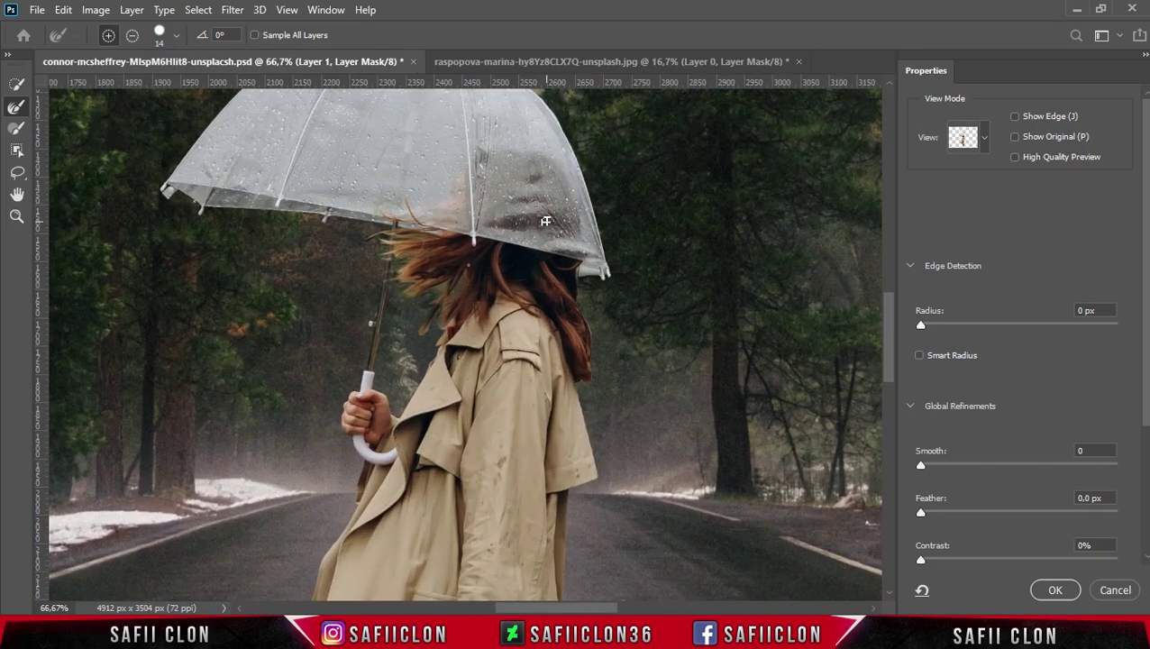
key(ctrl+plus)
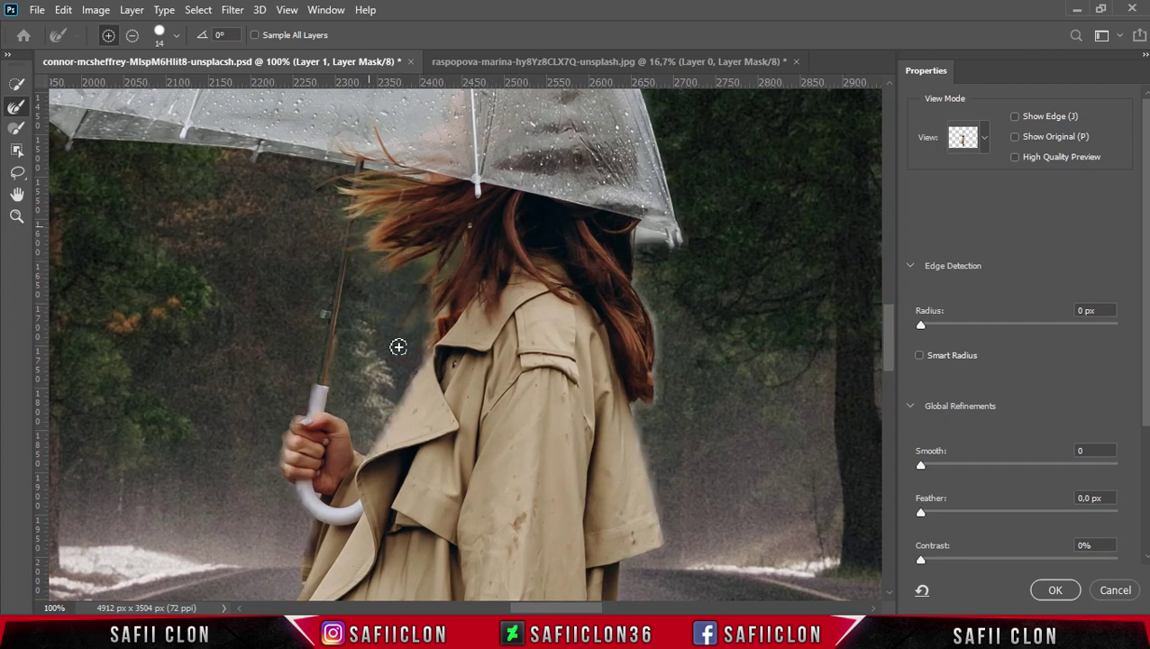
drag(432, 318, 379, 370)
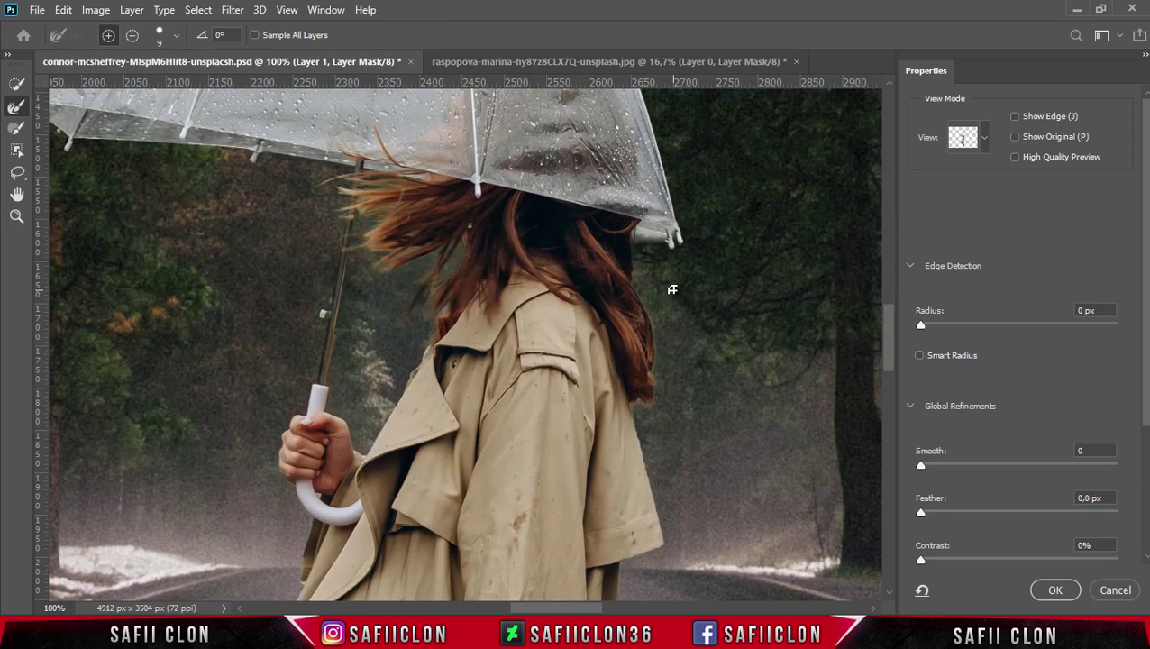
Step: Pull Shift Edge inward and raise the edge Contrast to 7%
key(ctrl+minus)
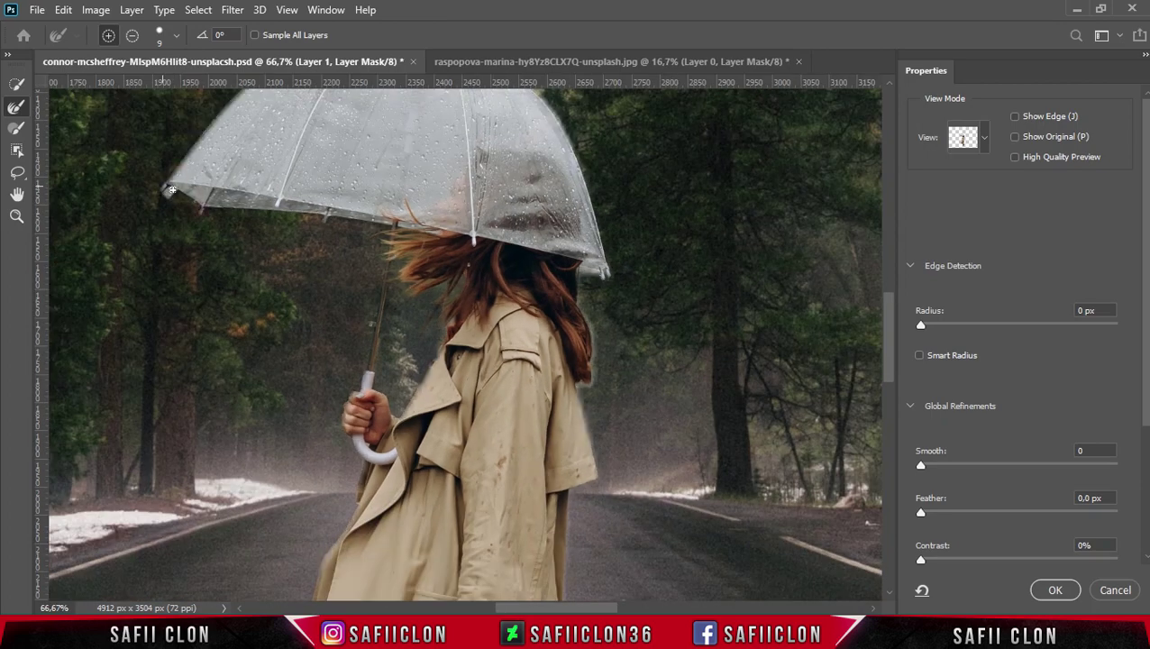
scroll(865, 343, down, 6)
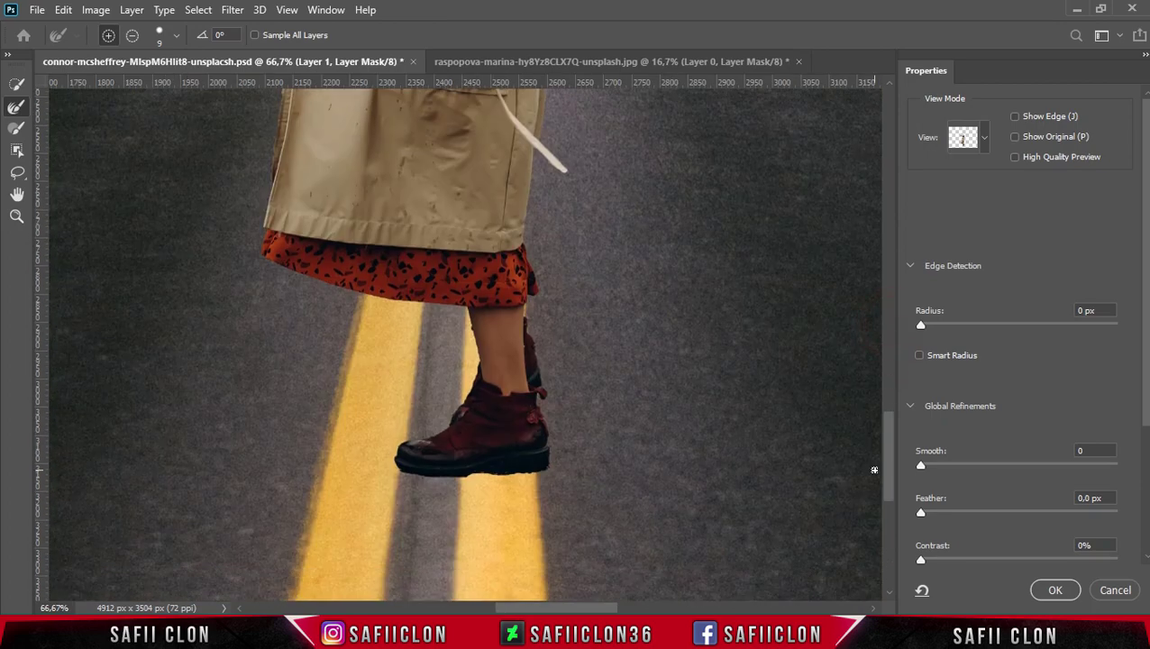
drag(890, 487, 908, 344)
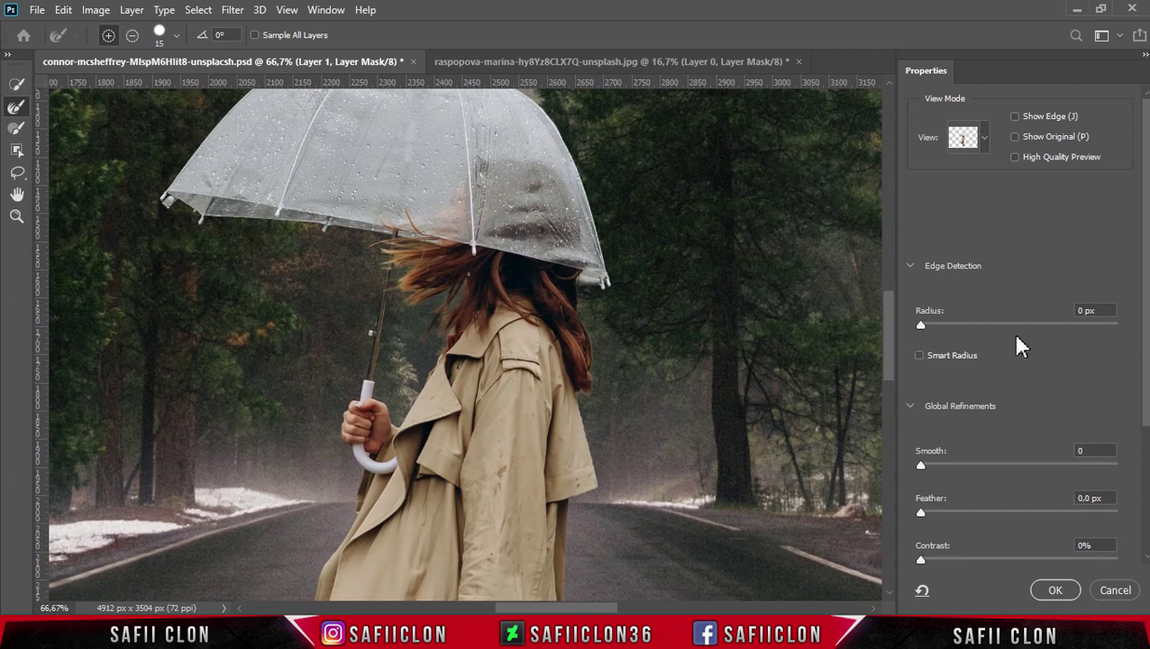
scroll(1141, 306, down, 1)
scroll(1141, 306, down, 2)
scroll(1126, 360, down, 1)
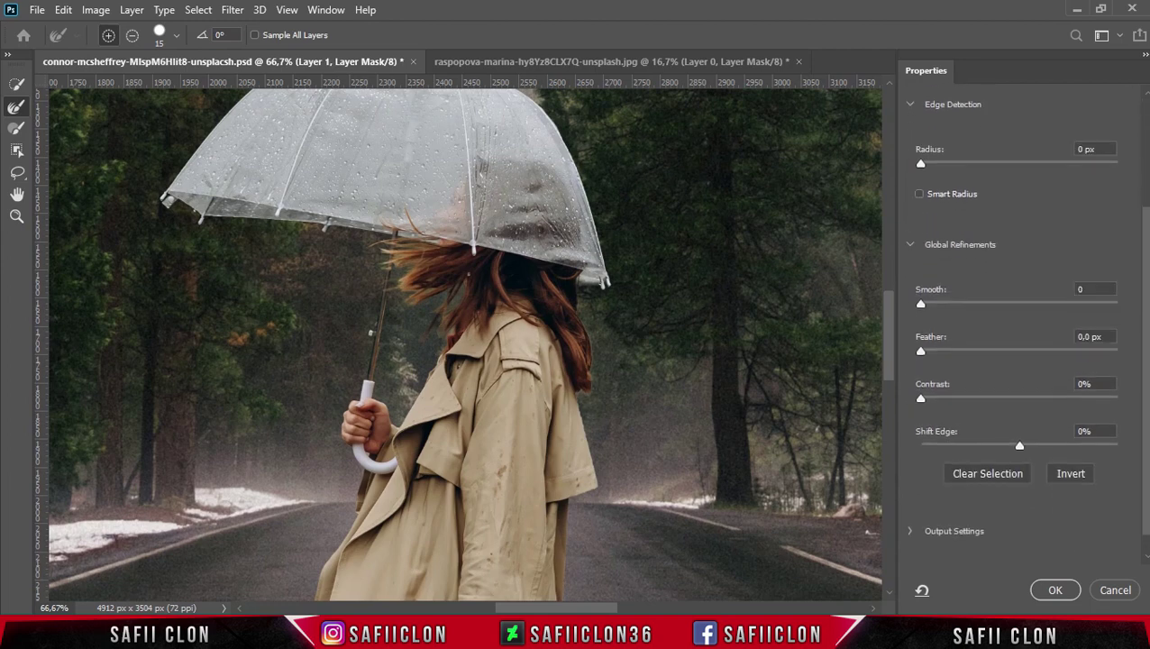
scroll(1085, 428, down, 1)
drag(1010, 435, 1000, 433)
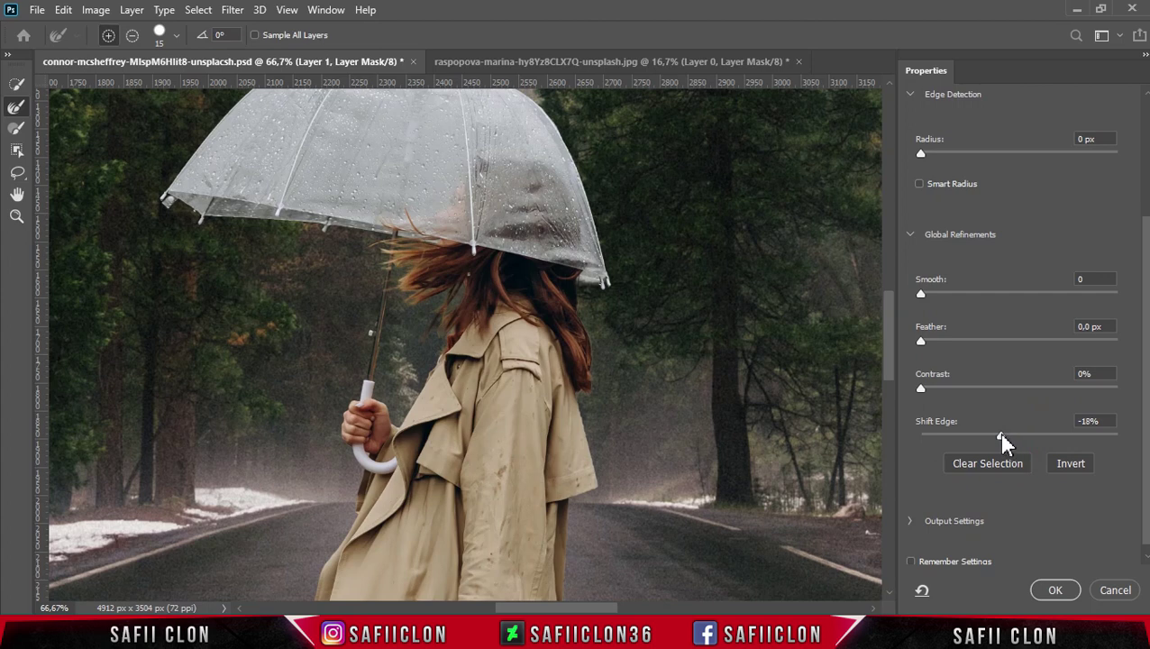
click(920, 387)
drag(934, 389, 933, 388)
Step: Set Feather 0.8 px, Smooth 4 and Shift Edge −26%, then apply the refined mask
scroll(887, 351, up, 3)
drag(921, 341, 927, 342)
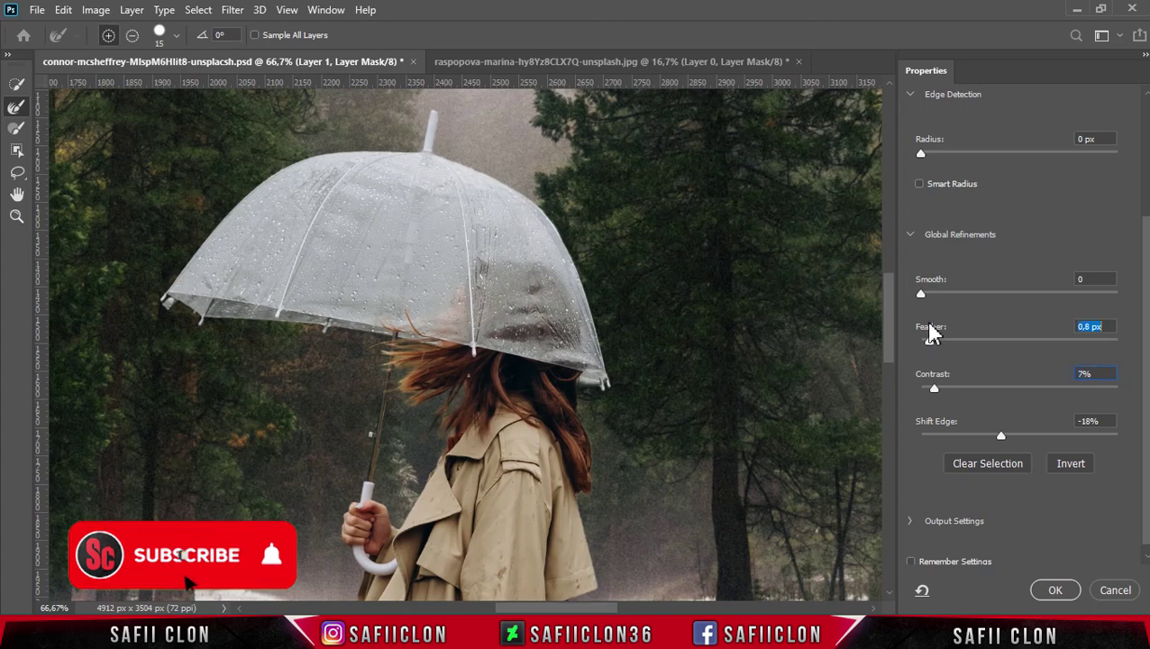
drag(928, 297, 931, 301)
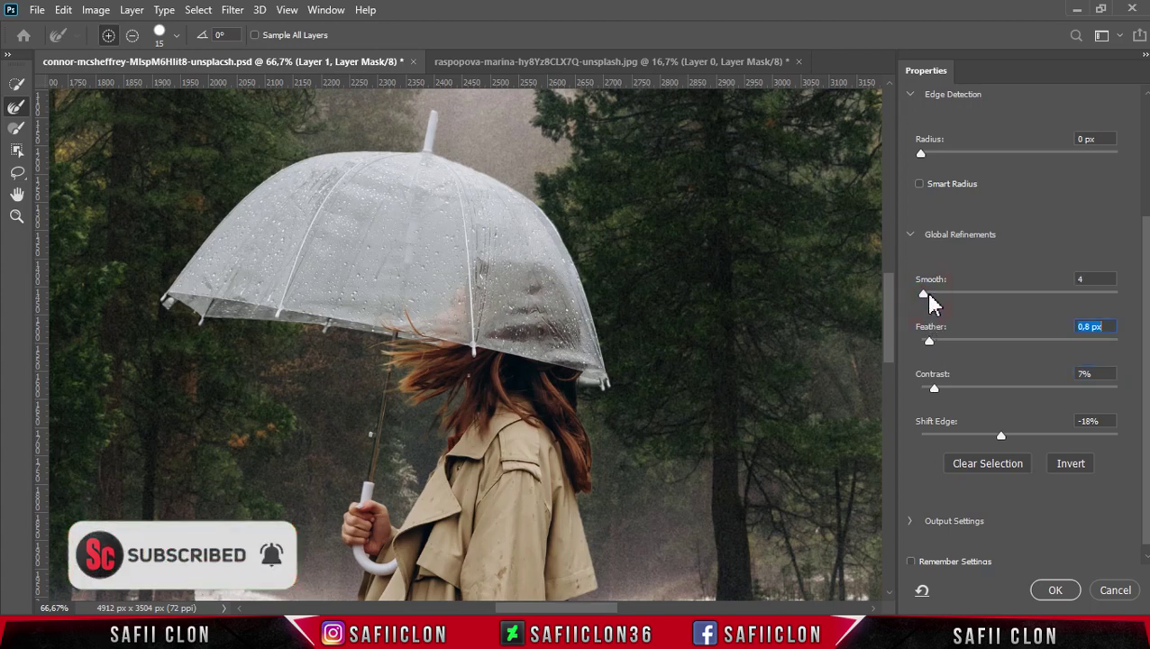
click(931, 300)
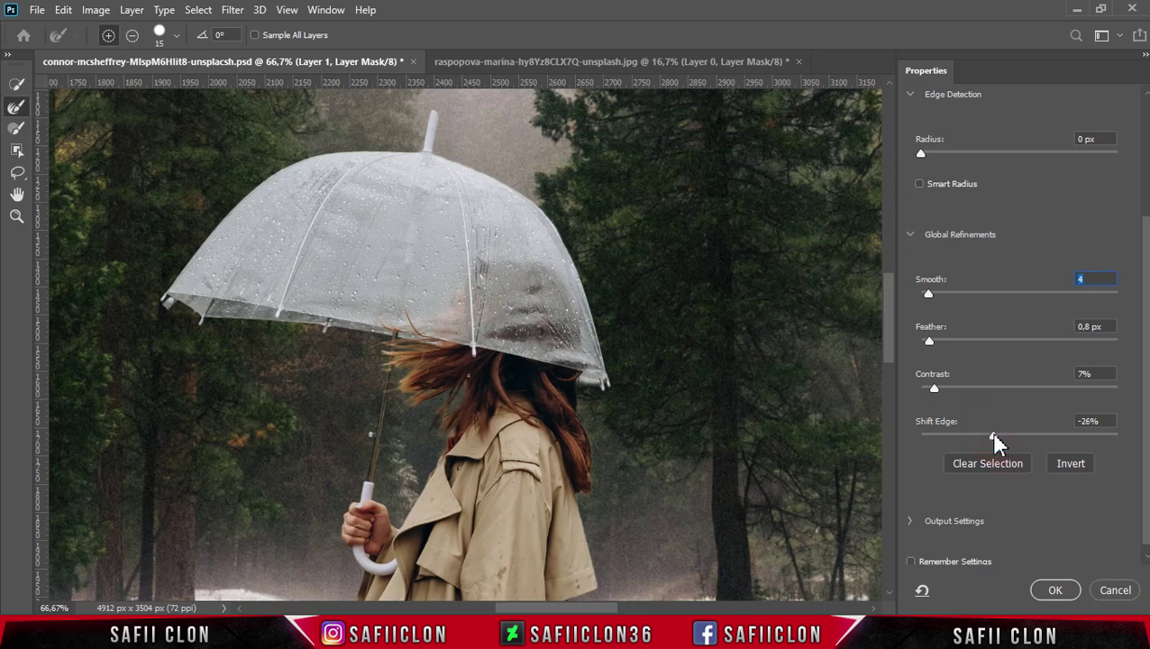
click(991, 434)
click(1053, 594)
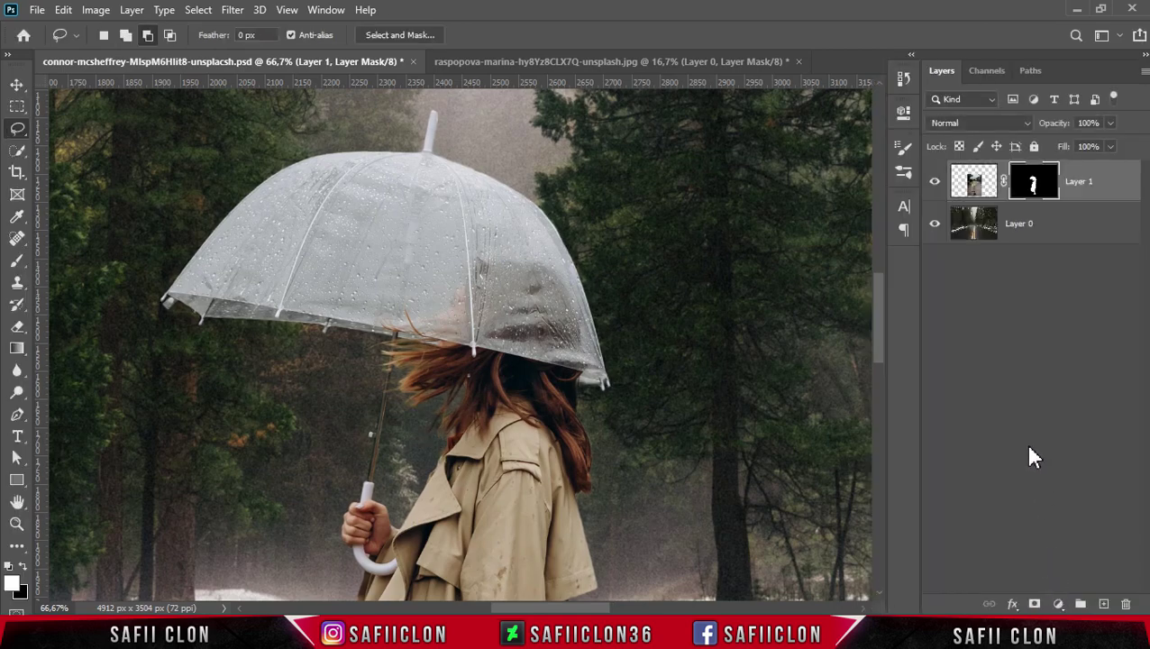
Step: Convert the forest road background (Layer 0) to a smart object
key(ctrl+minus)
key(ctrl+minus)
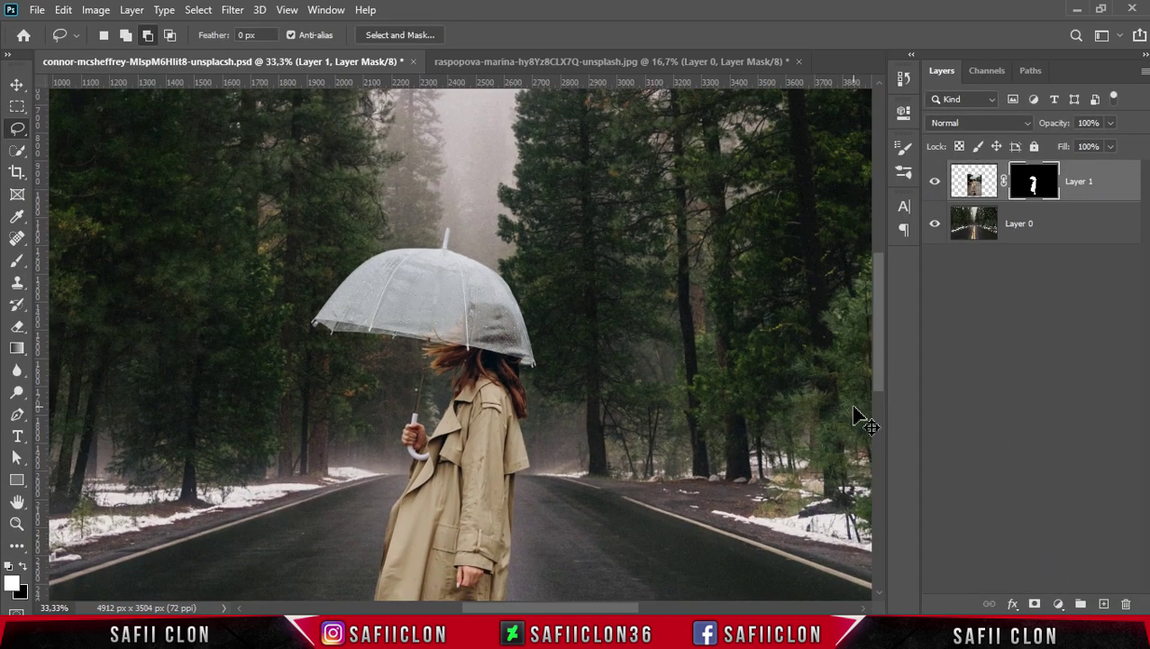
key(ctrl+minus)
key(ctrl+minus)
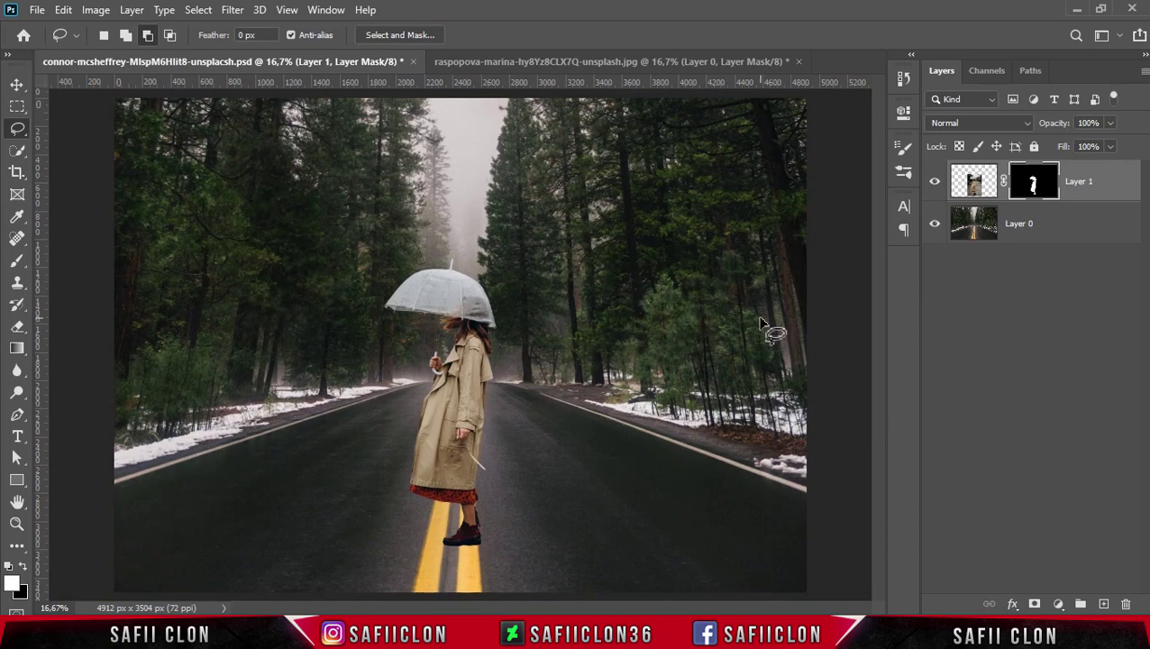
click(1051, 231)
right_click(1073, 223)
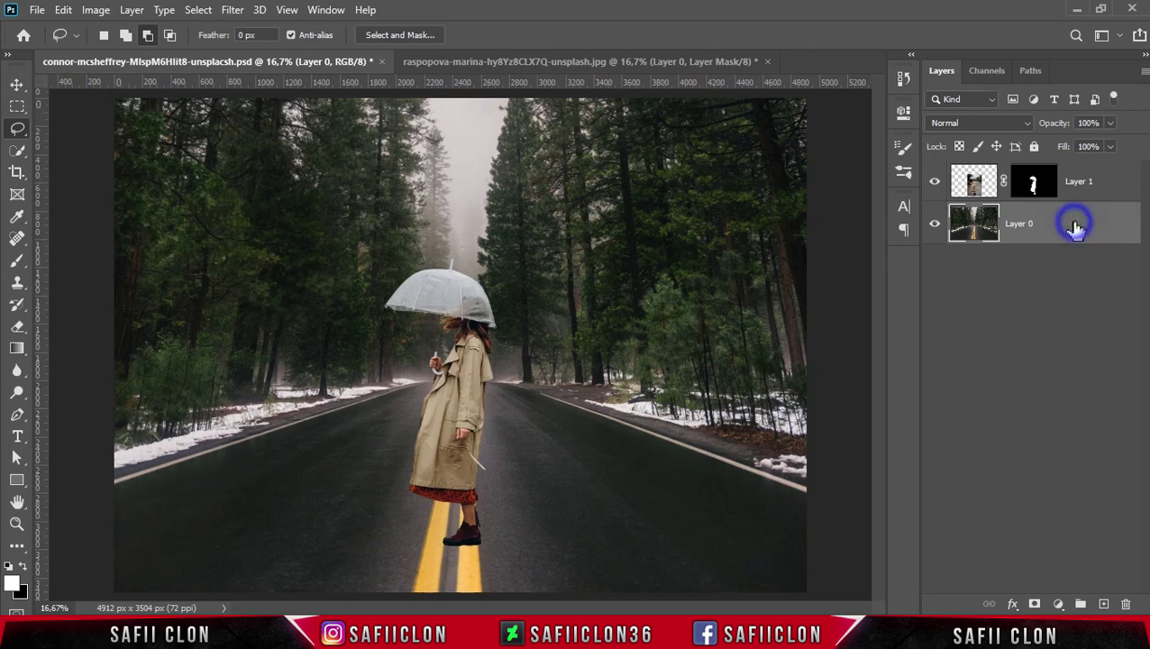
click(909, 236)
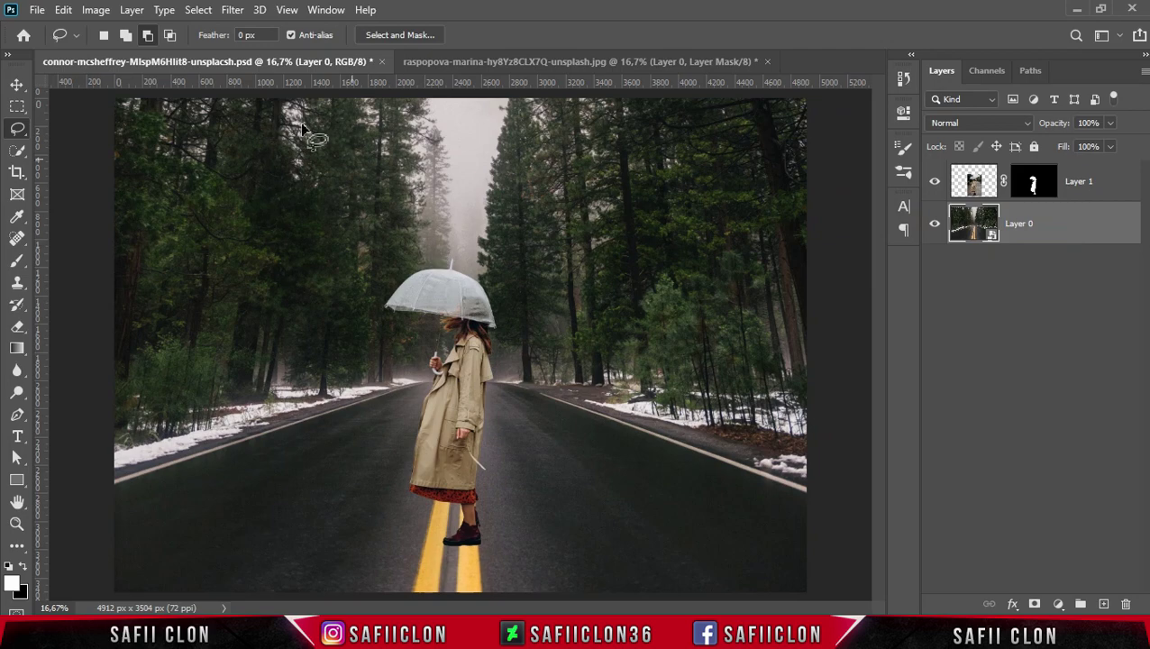
Step: Apply a 13.9 px Gaussian Blur smart filter to the road background
click(232, 10)
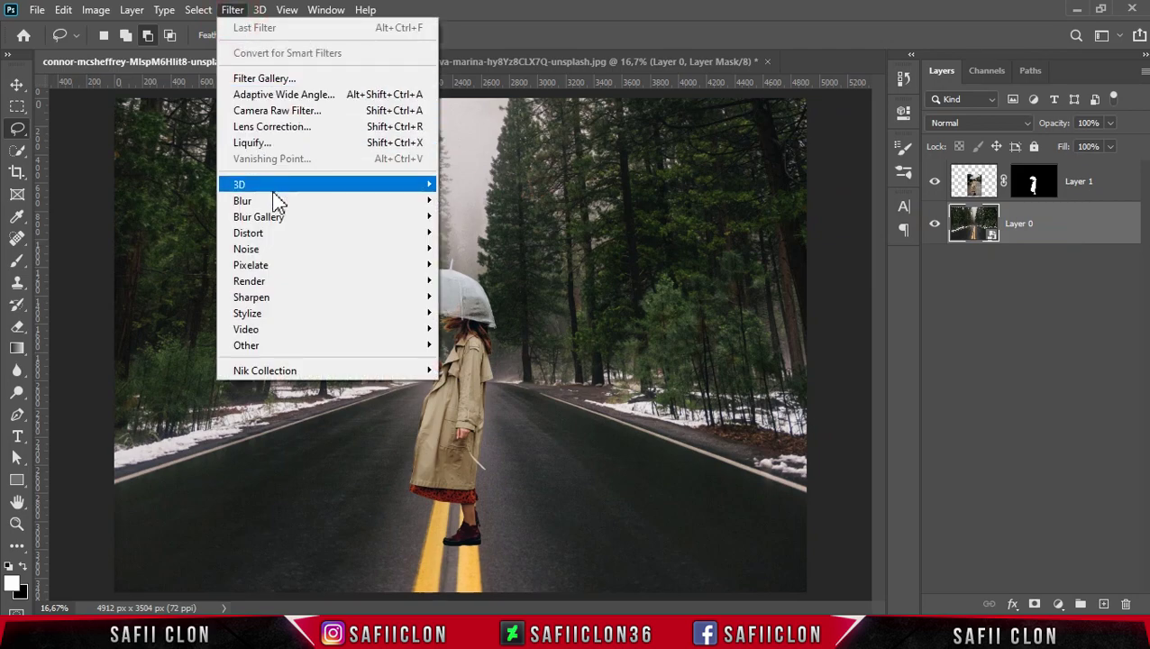
mouse_move(242, 200)
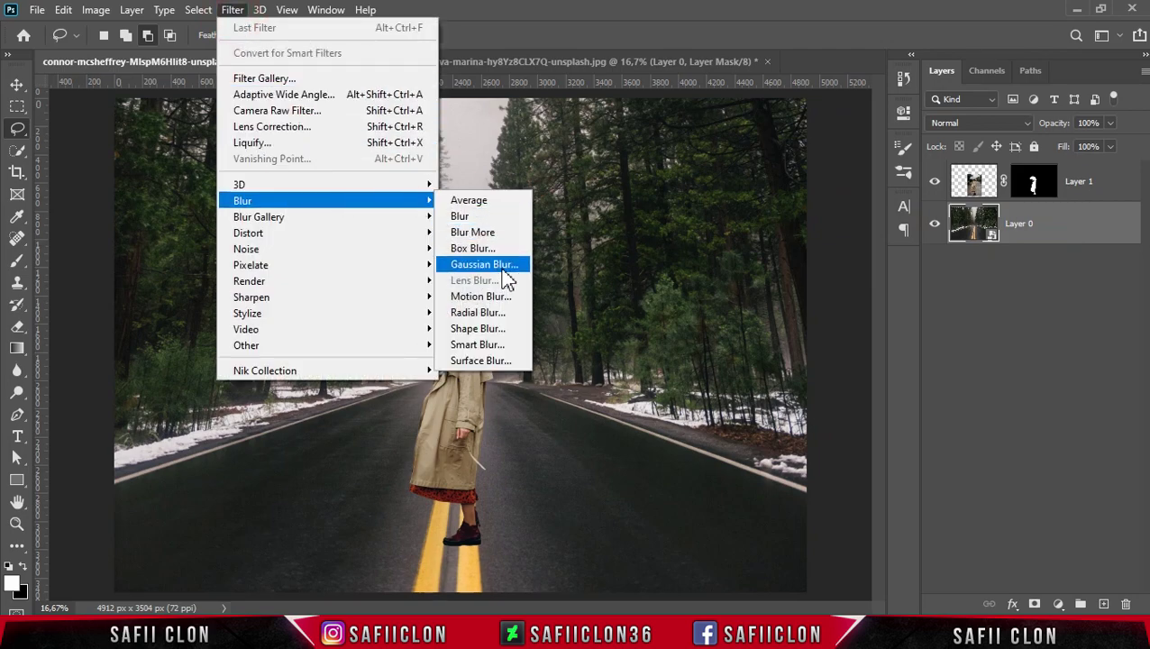
click(498, 265)
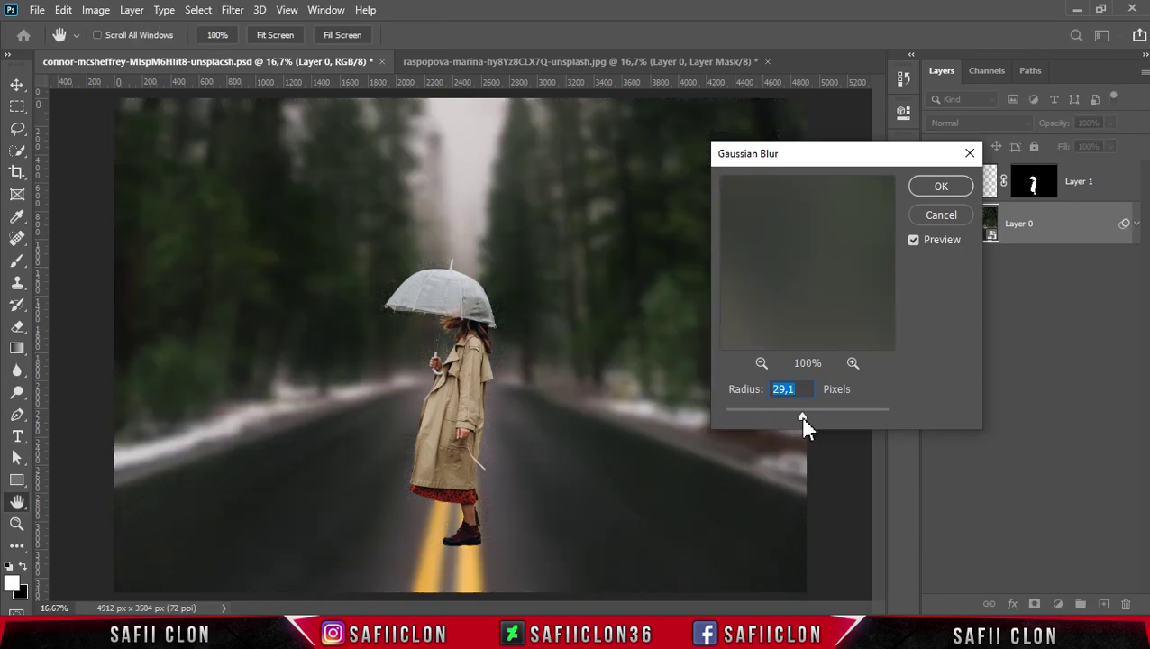
drag(804, 420, 794, 420)
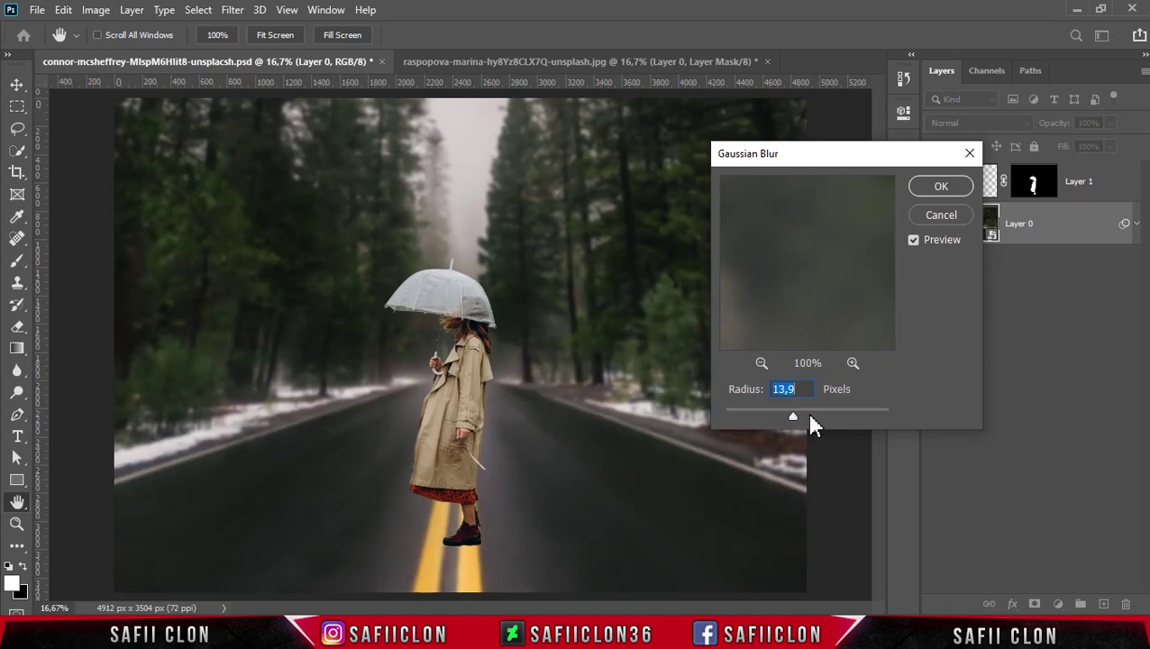
click(937, 189)
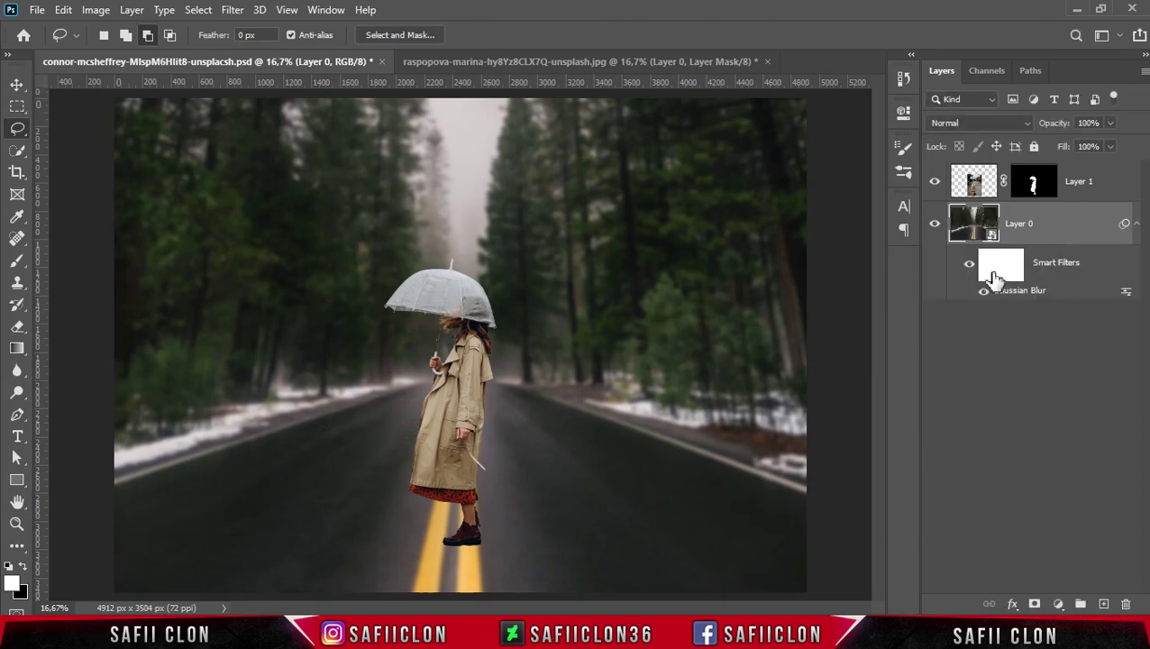
click(1000, 266)
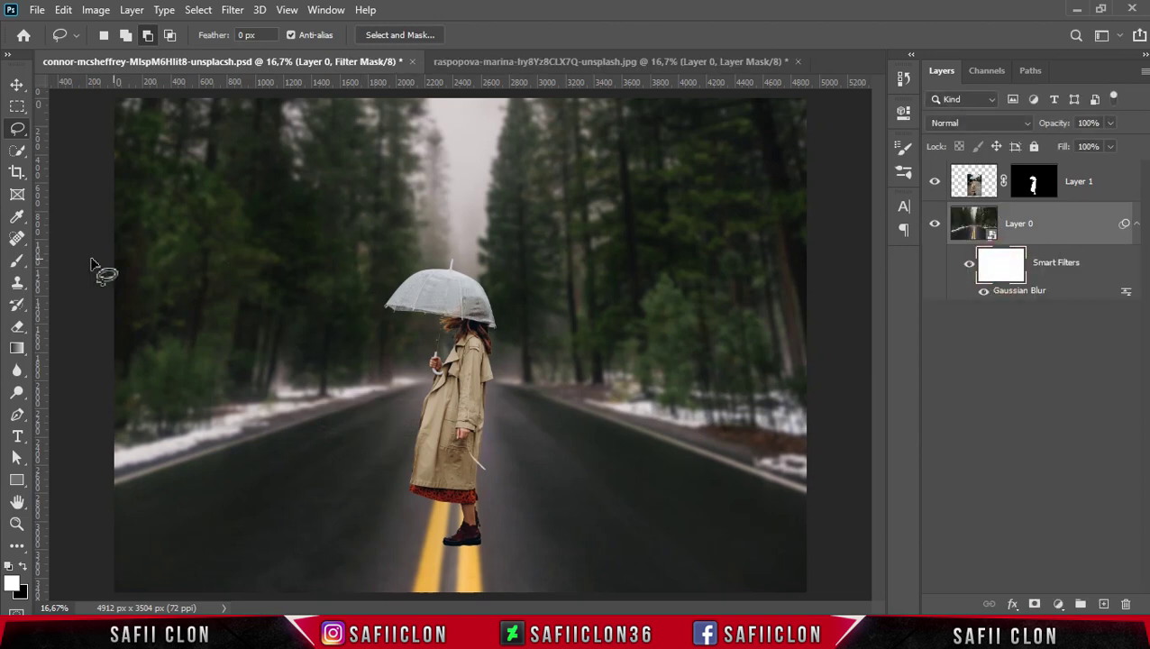
Step: Set up a 250 px Soft Round brush at 100% opacity with black as the foreground
drag(18, 262, 64, 267)
click(64, 263)
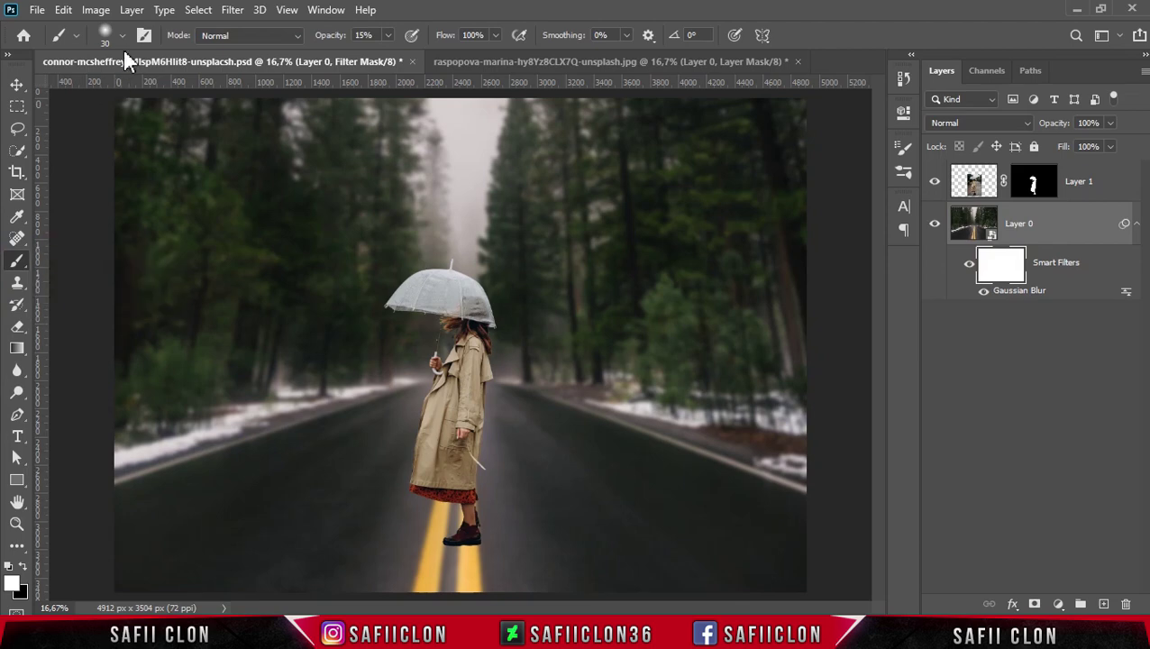
click(124, 37)
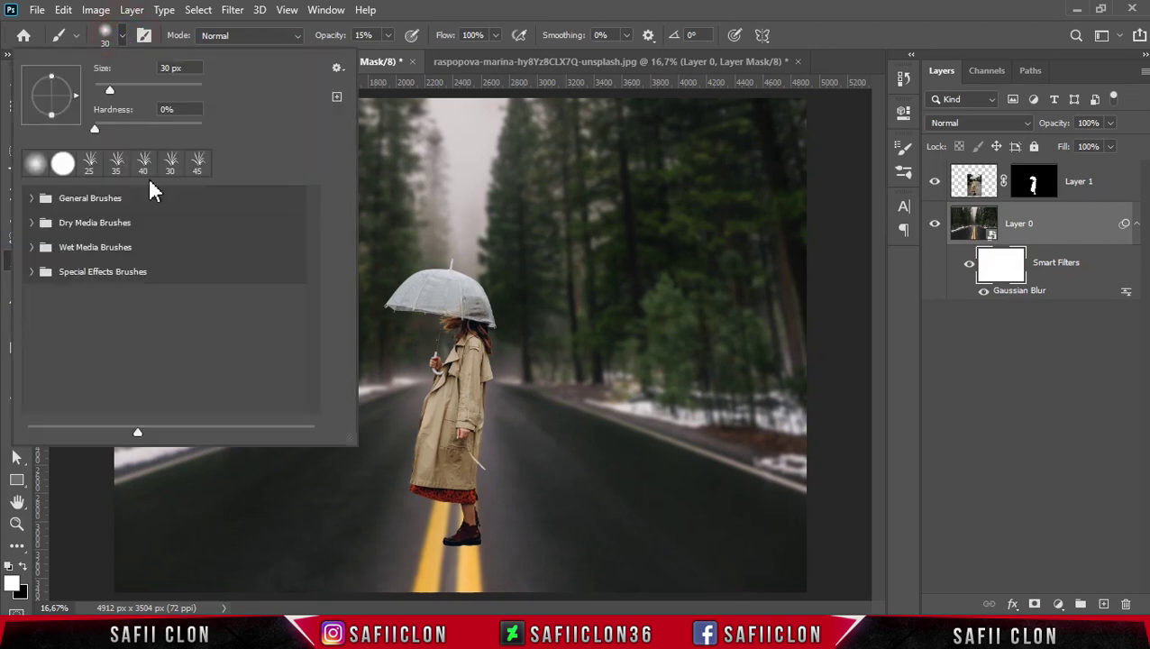
click(30, 198)
click(108, 230)
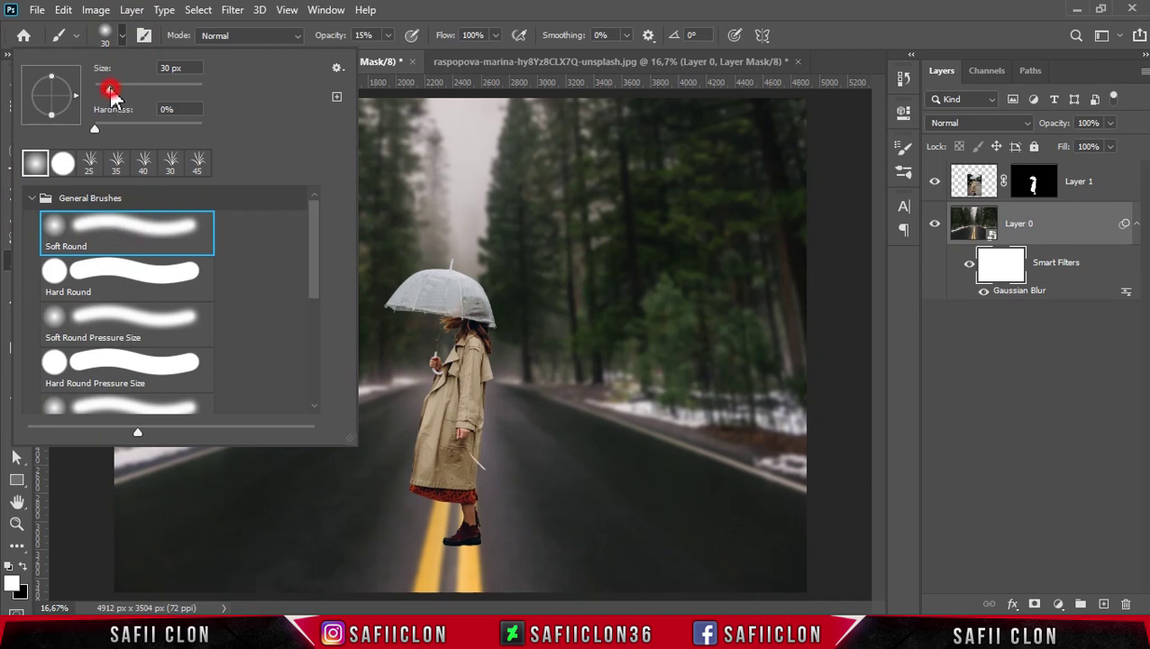
drag(138, 86, 139, 86)
click(124, 36)
click(387, 35)
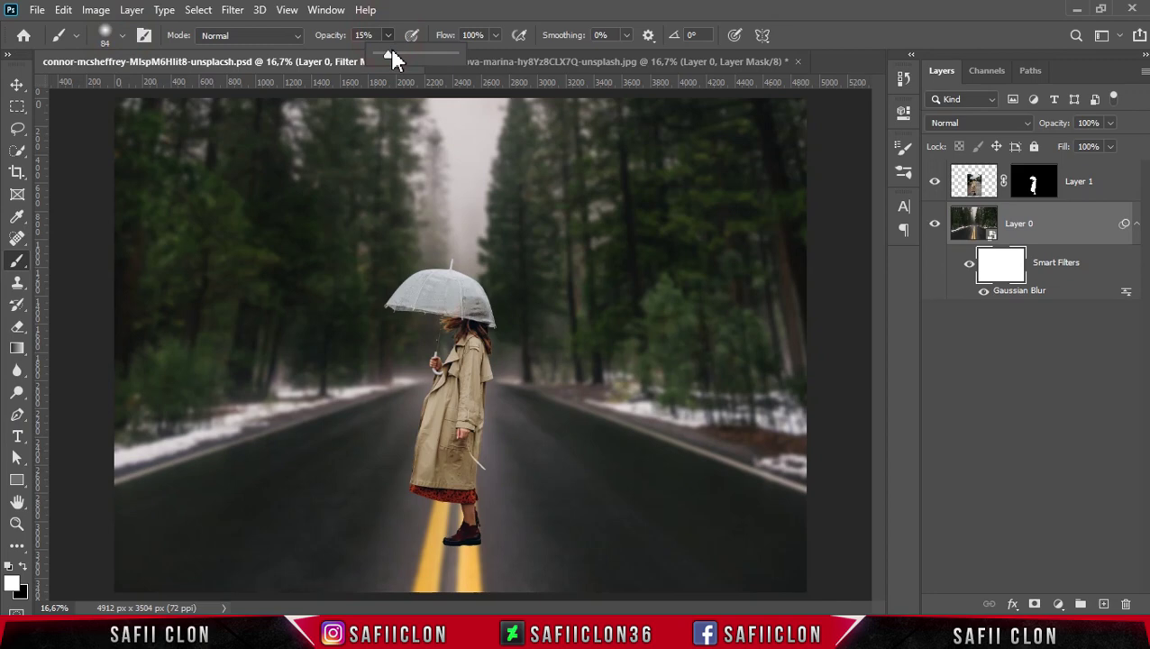
drag(390, 54, 455, 54)
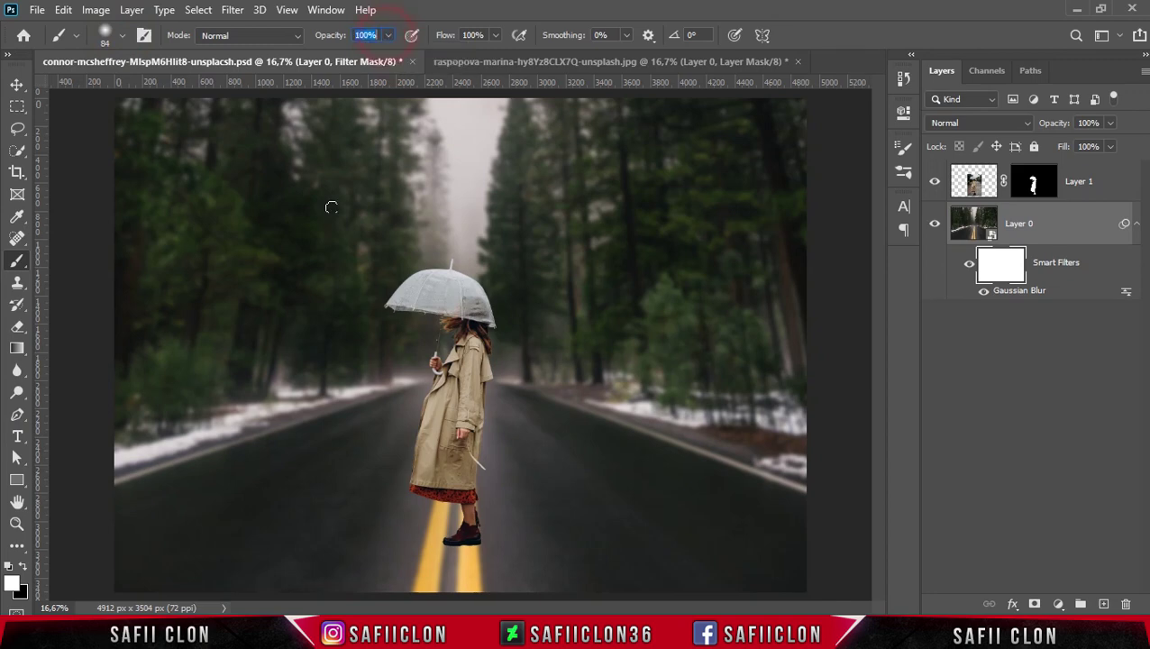
click(25, 566)
key(bracketright)
key(bracketright)
key(bracketright)
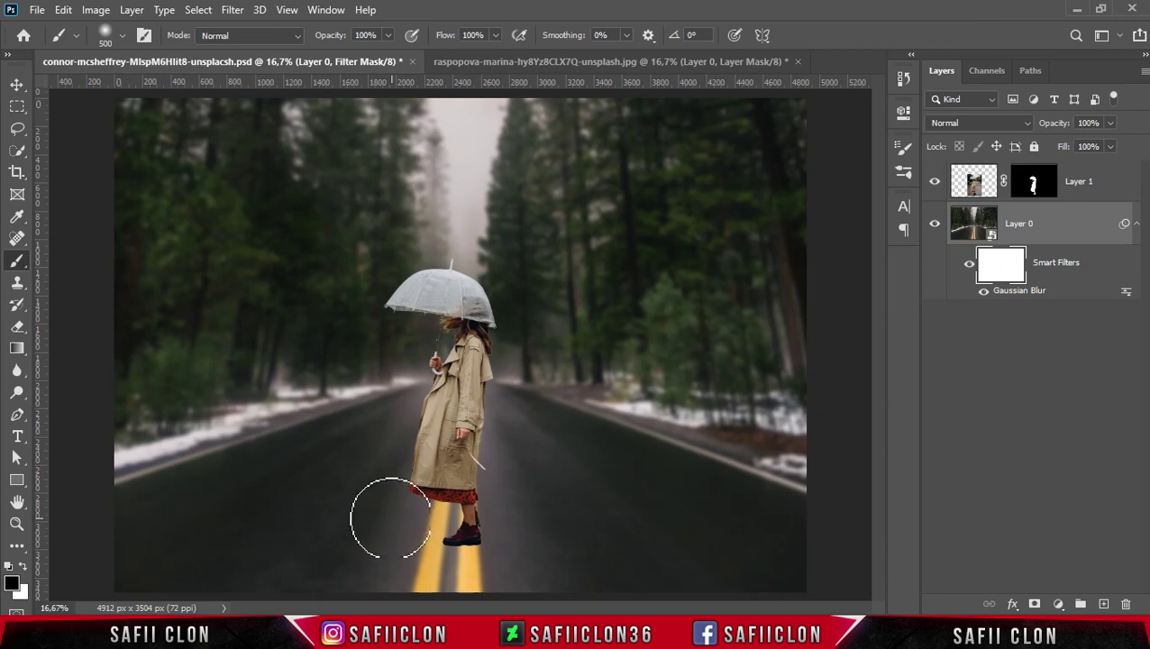
key(bracketleft)
key(bracketleft)
key(bracketleft)
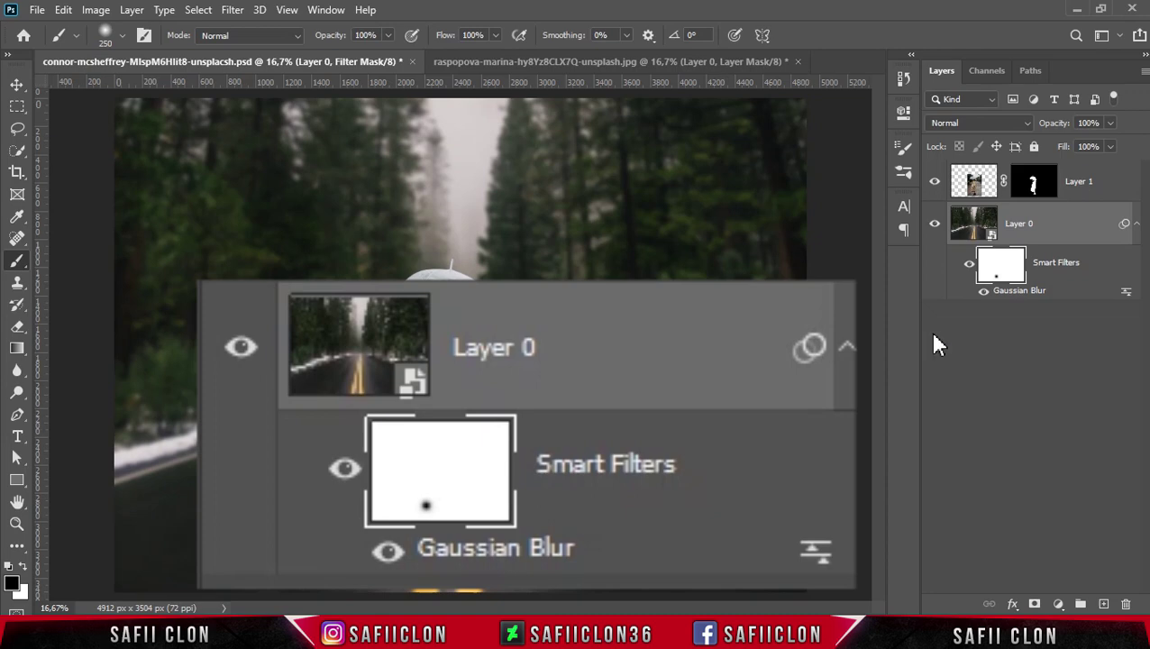
Step: Paint a black patch into the blur mask near her feet and stretch it across the lower road
click(1000, 267)
key(ctrl+plus)
scroll(629, 390, down, 2)
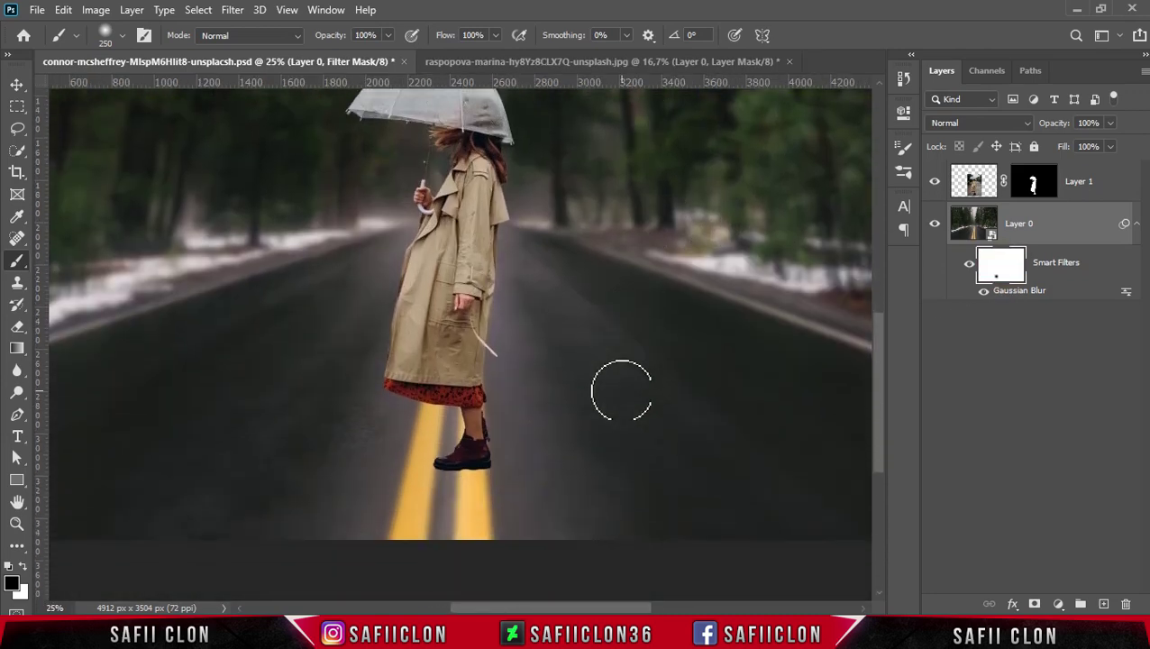
key(ctrl+t)
drag(372, 429, 536, 480)
drag(544, 369, 847, 533)
key(ctrl+minus)
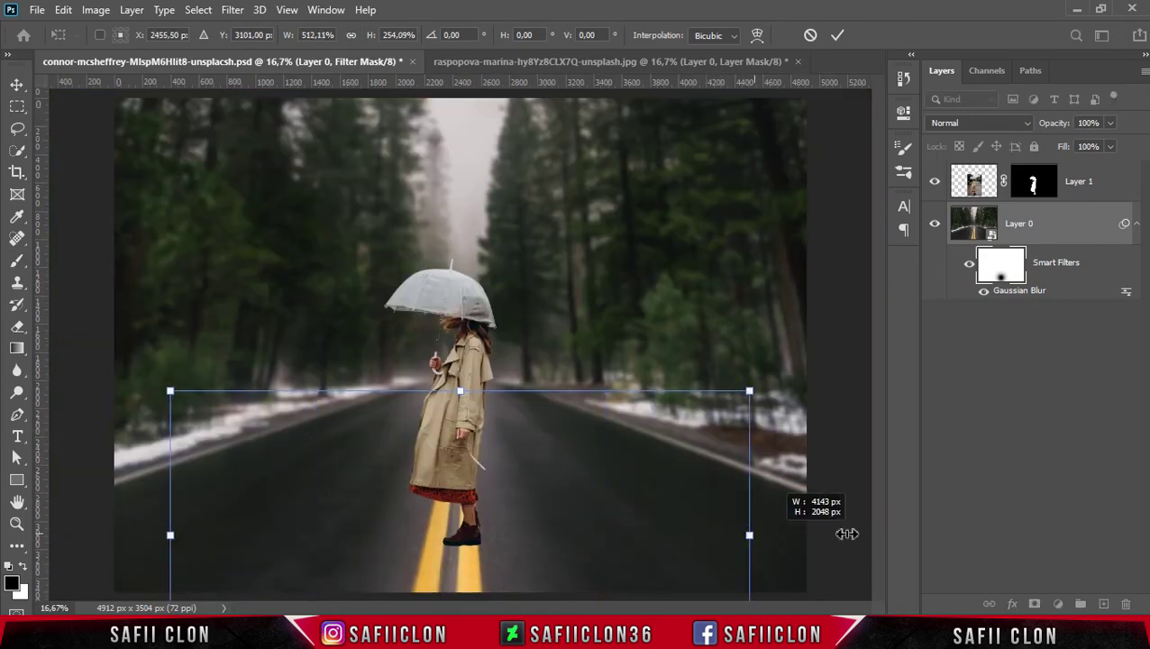
drag(846, 533, 748, 534)
drag(544, 541, 554, 552)
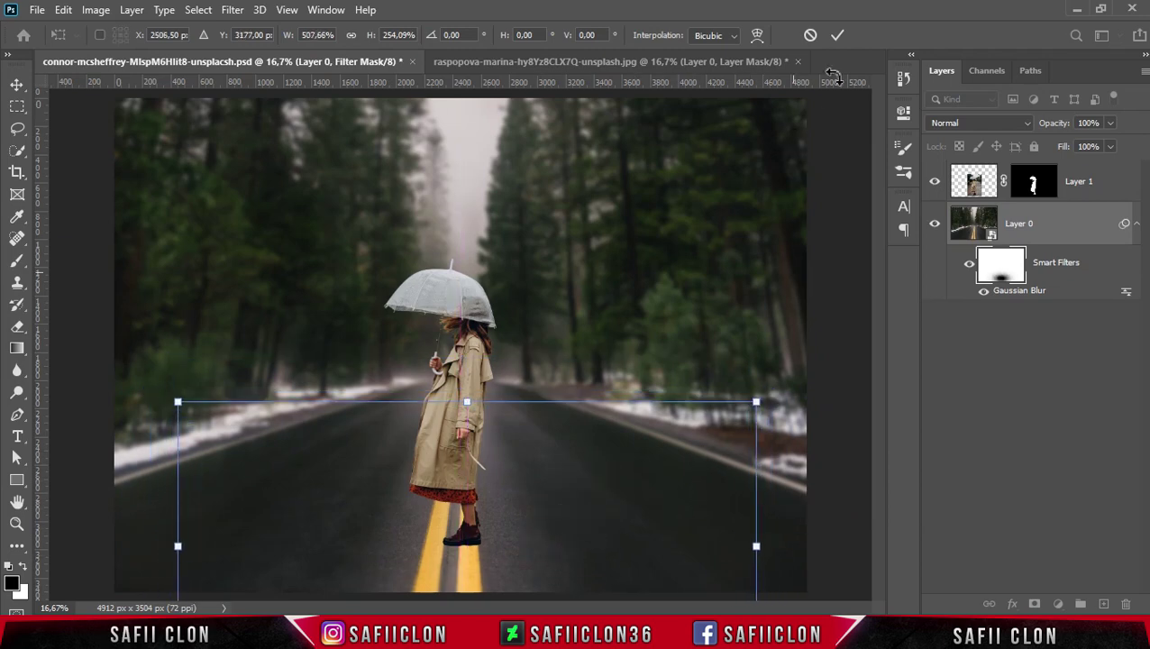
click(837, 35)
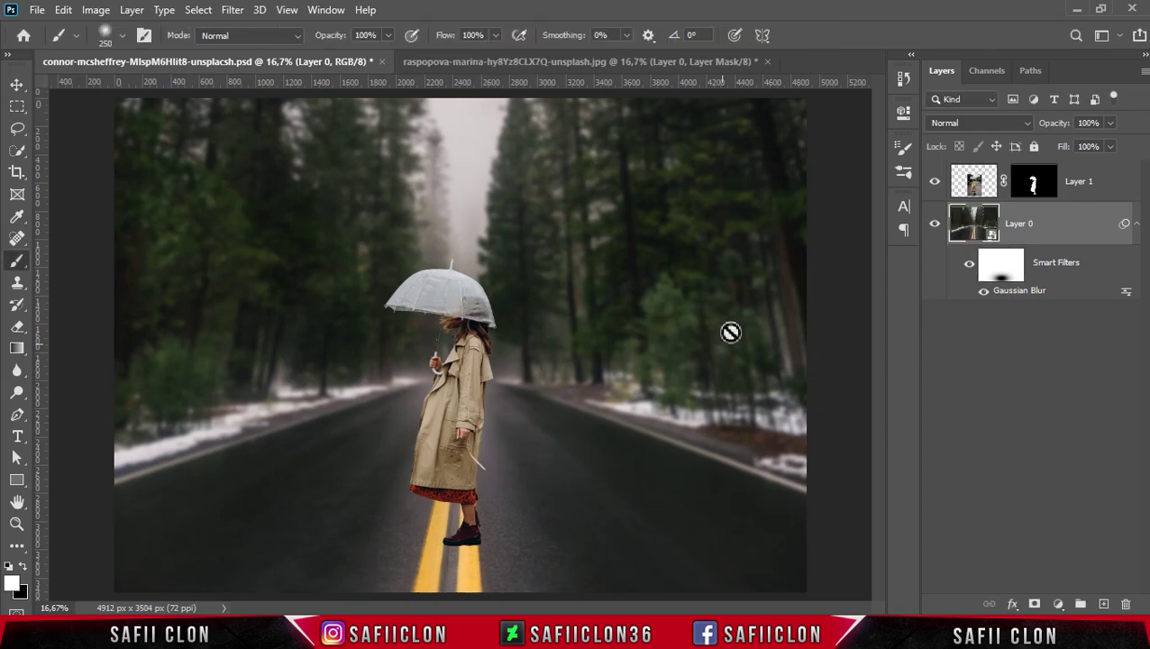
Step: Add a Gradient Fill layer above the woman using the Foreground to Transparent preset
click(1106, 196)
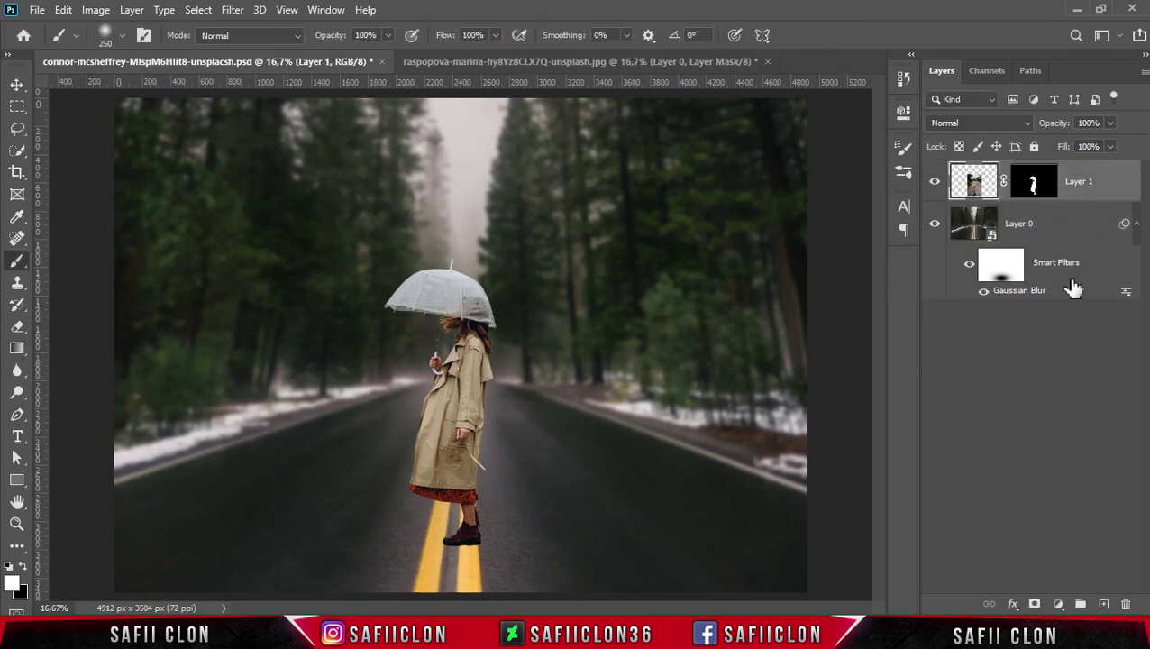
click(1059, 605)
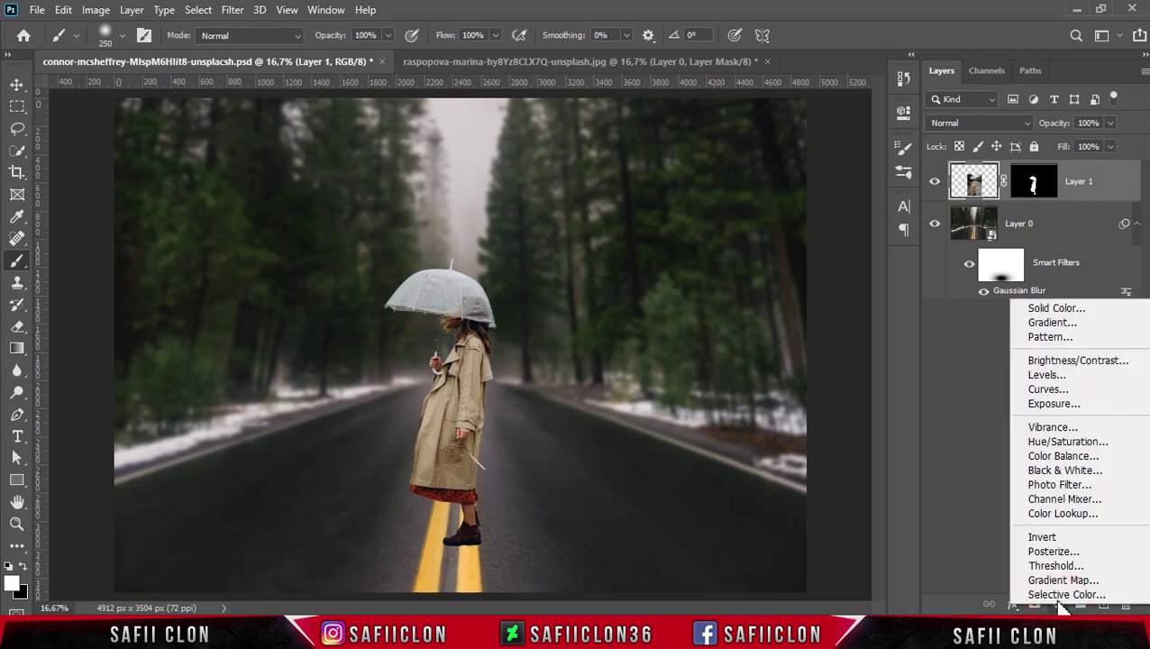
click(1056, 324)
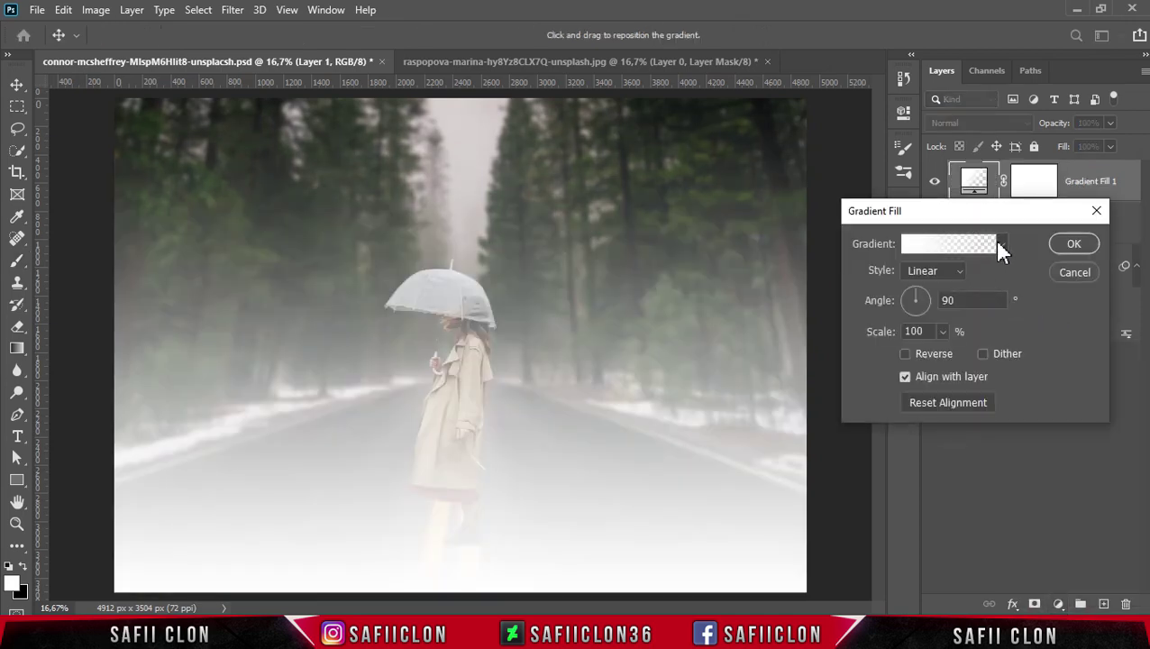
click(974, 245)
click(778, 153)
click(827, 180)
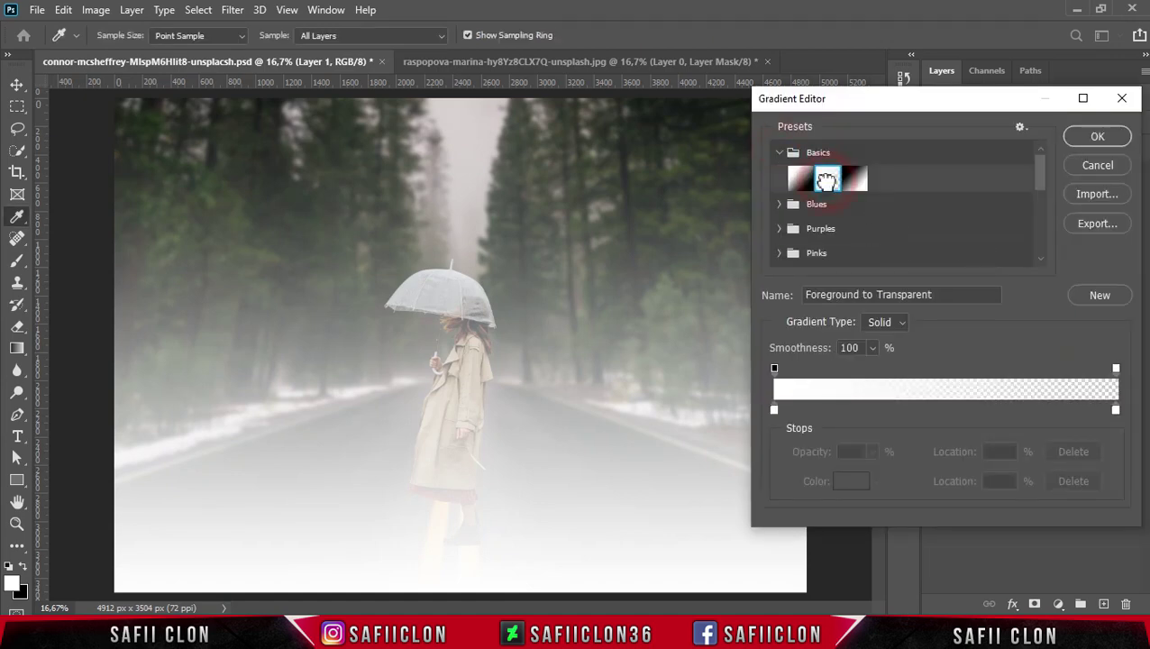
Step: Set both gradient colour stops to black for a black-to-transparent gradient
click(773, 411)
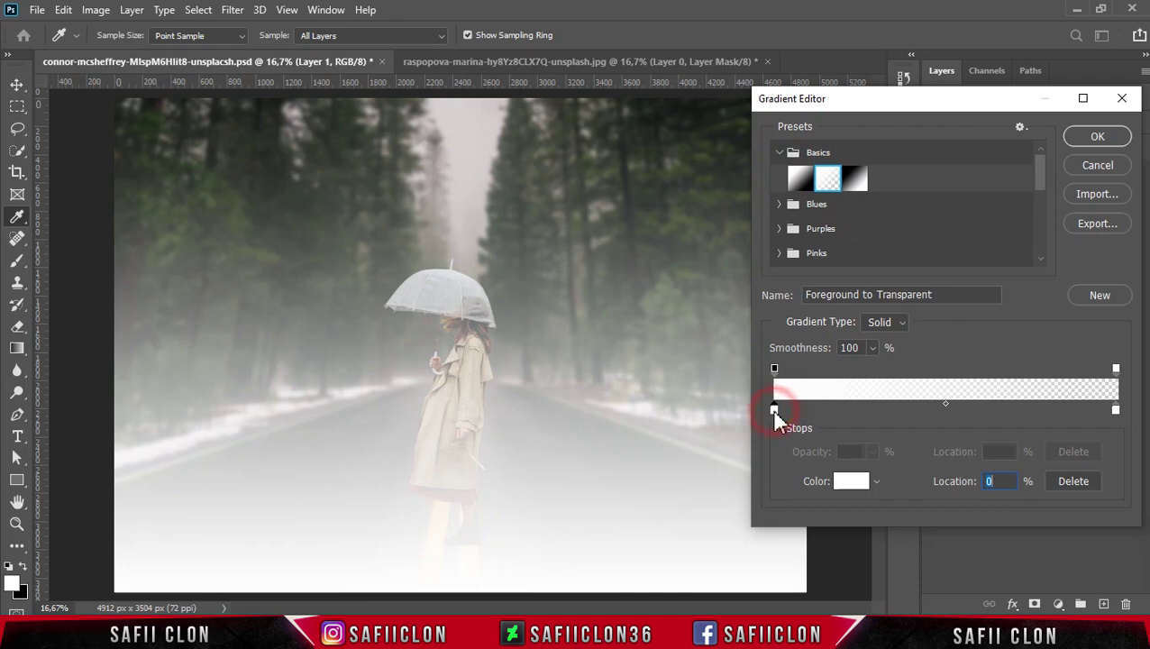
click(851, 482)
drag(770, 341, 691, 353)
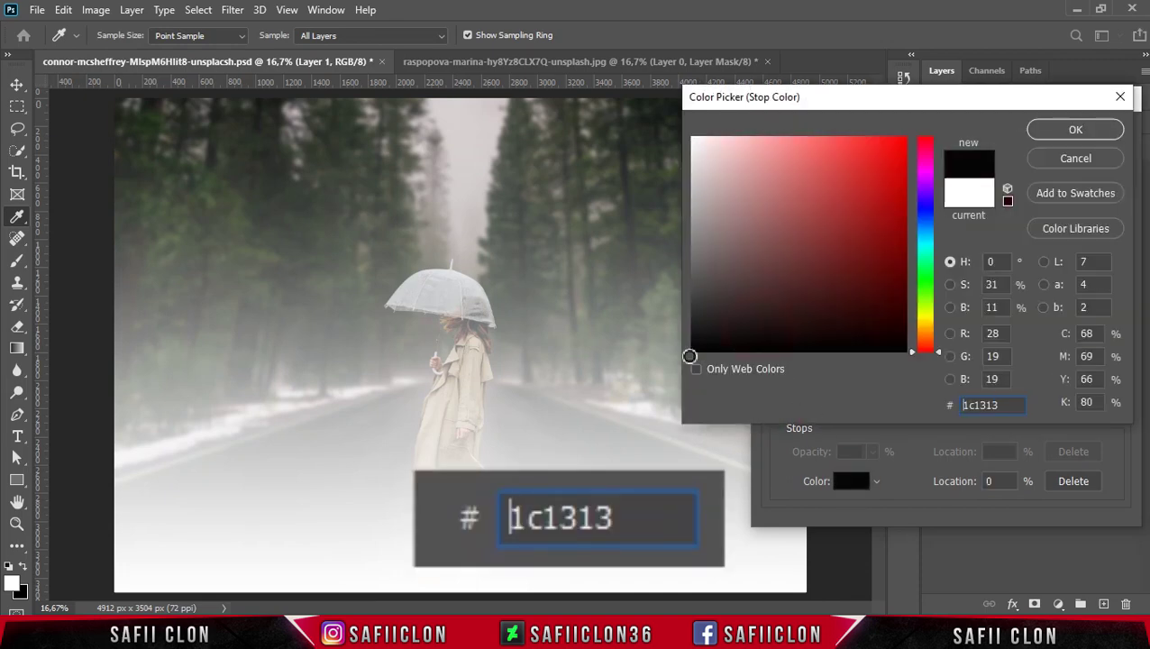
click(1072, 129)
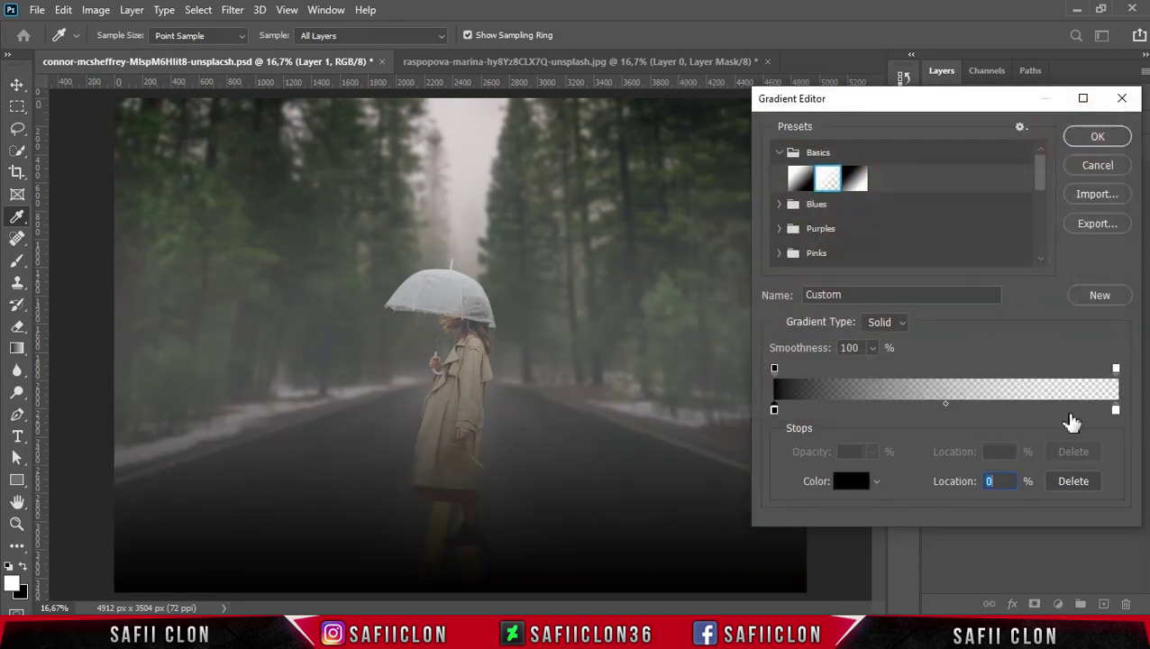
click(1115, 412)
click(852, 482)
text(3b2828000000)
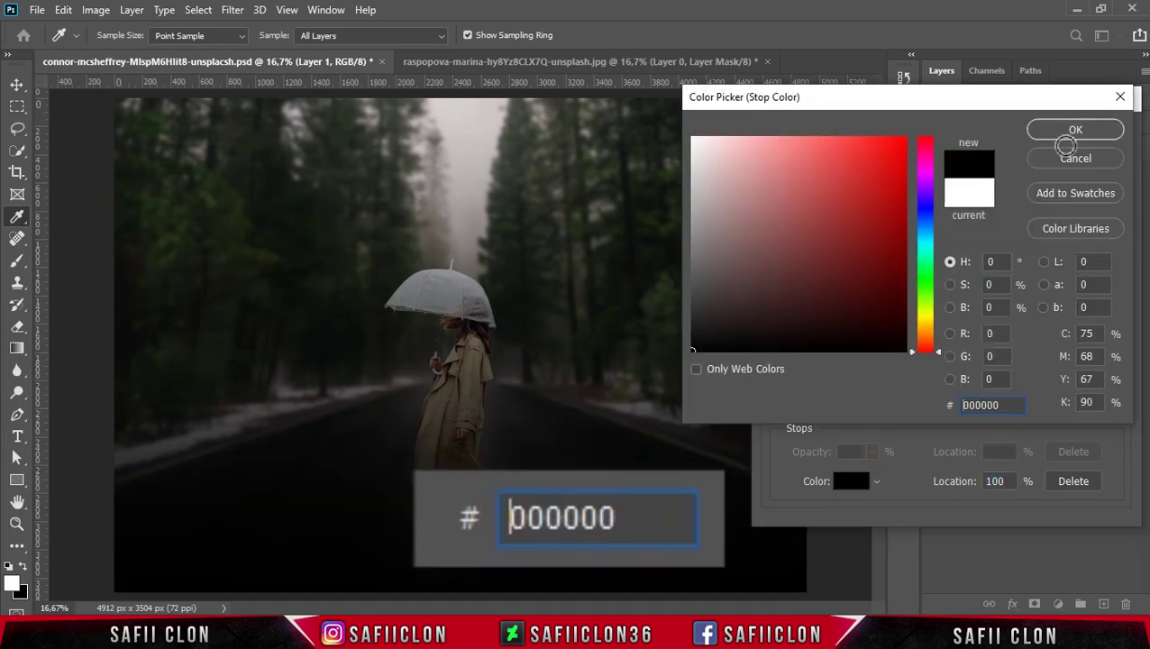
click(1072, 131)
click(1090, 136)
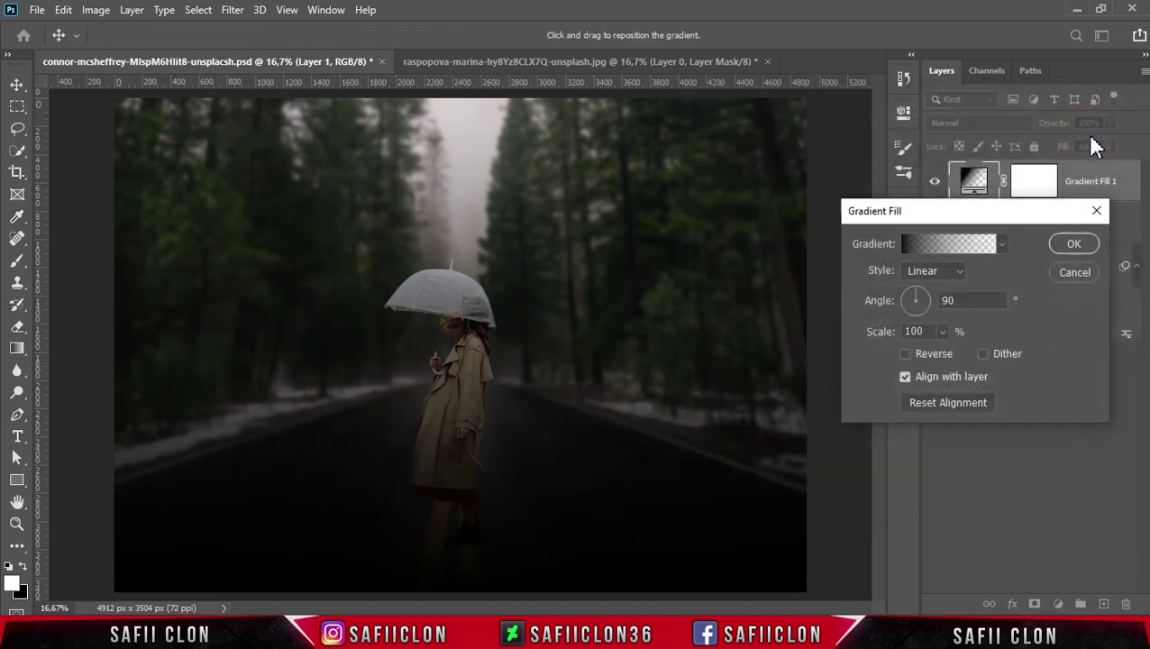
Step: Make the gradient Radial and reversed at 90° and 286% scale, and confirm
click(955, 270)
click(941, 300)
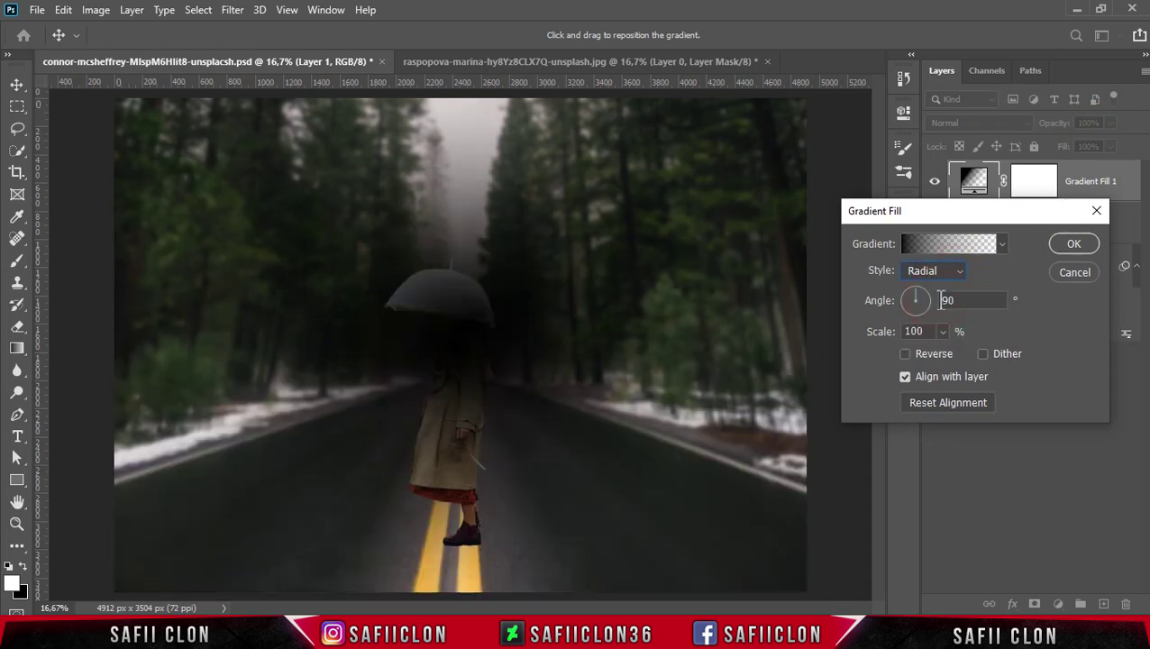
click(903, 353)
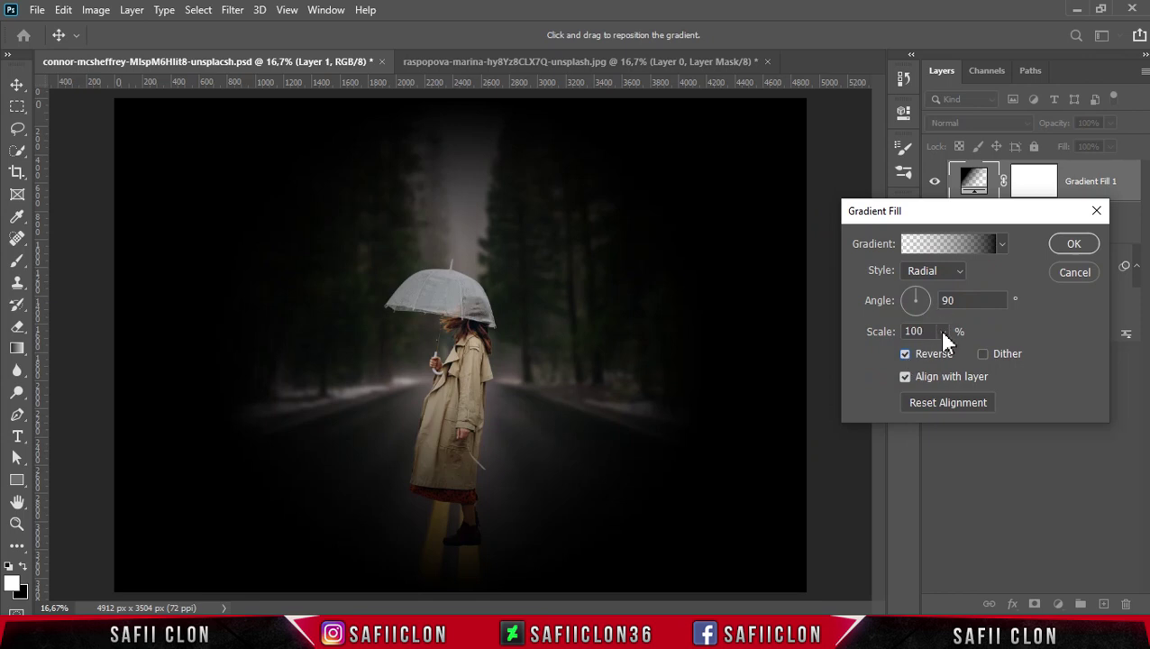
click(944, 333)
drag(944, 346, 958, 353)
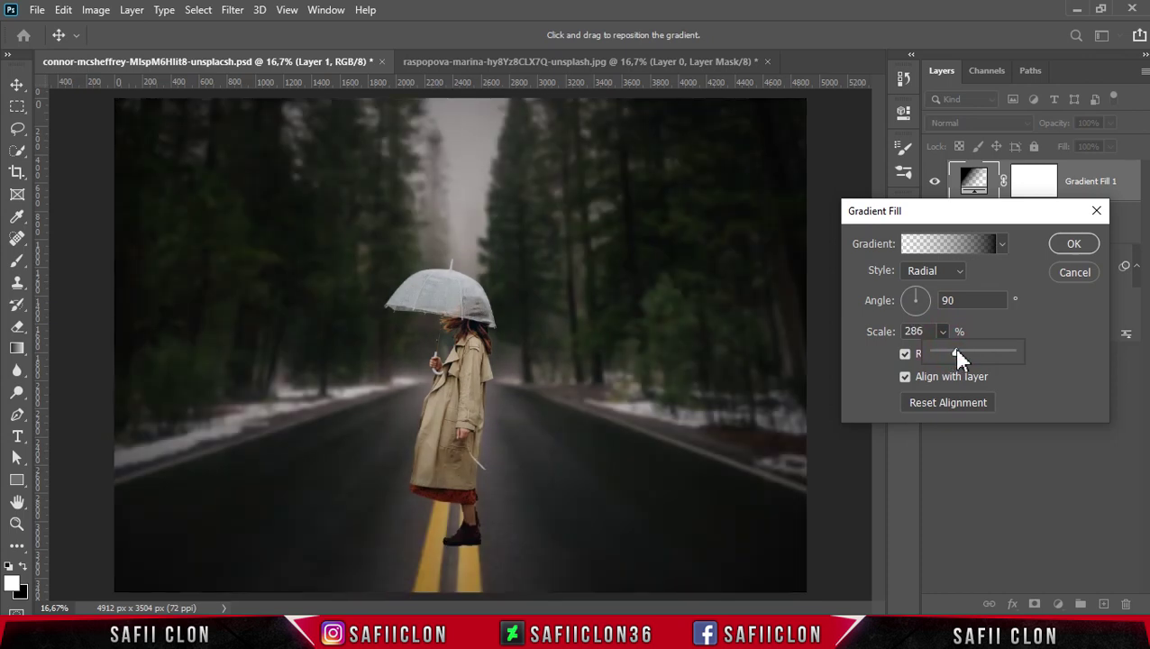
click(1078, 243)
key(b)
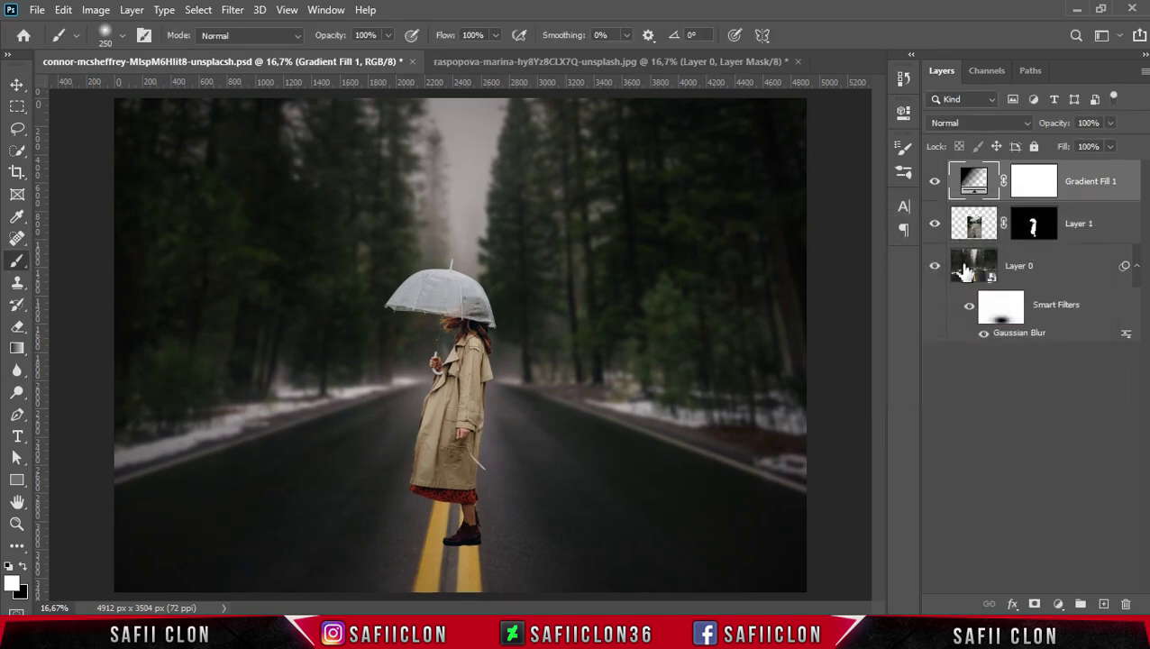
Step: Put the woman's Layer 1 into a new group named MODEL
click(1113, 225)
right_click(1112, 225)
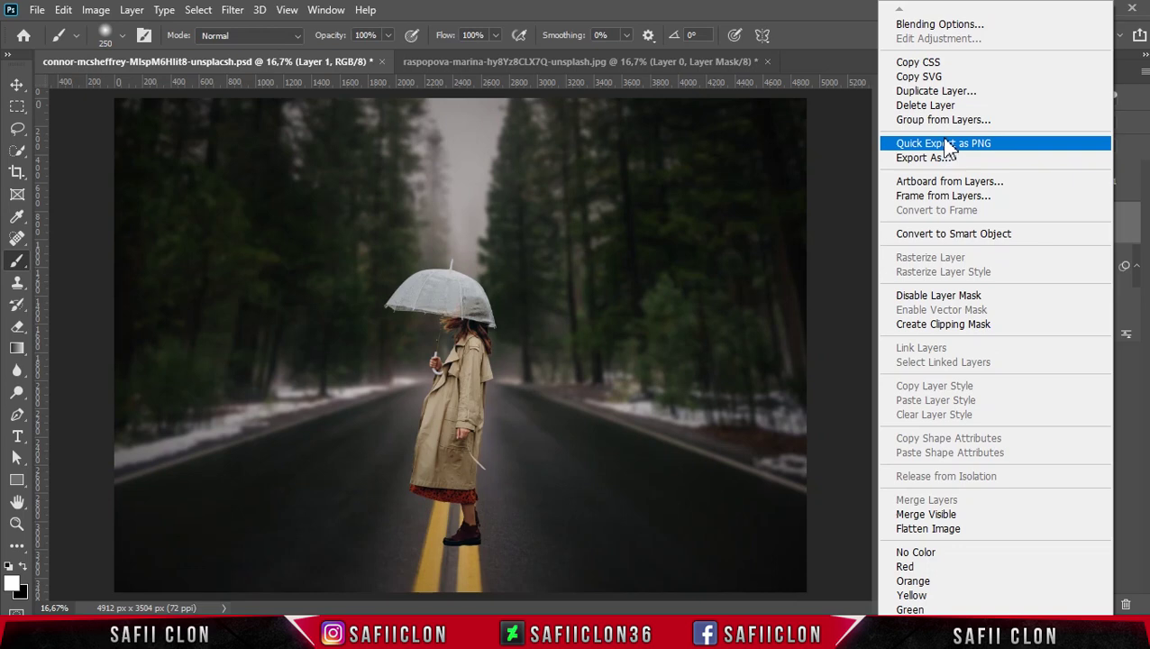
click(942, 119)
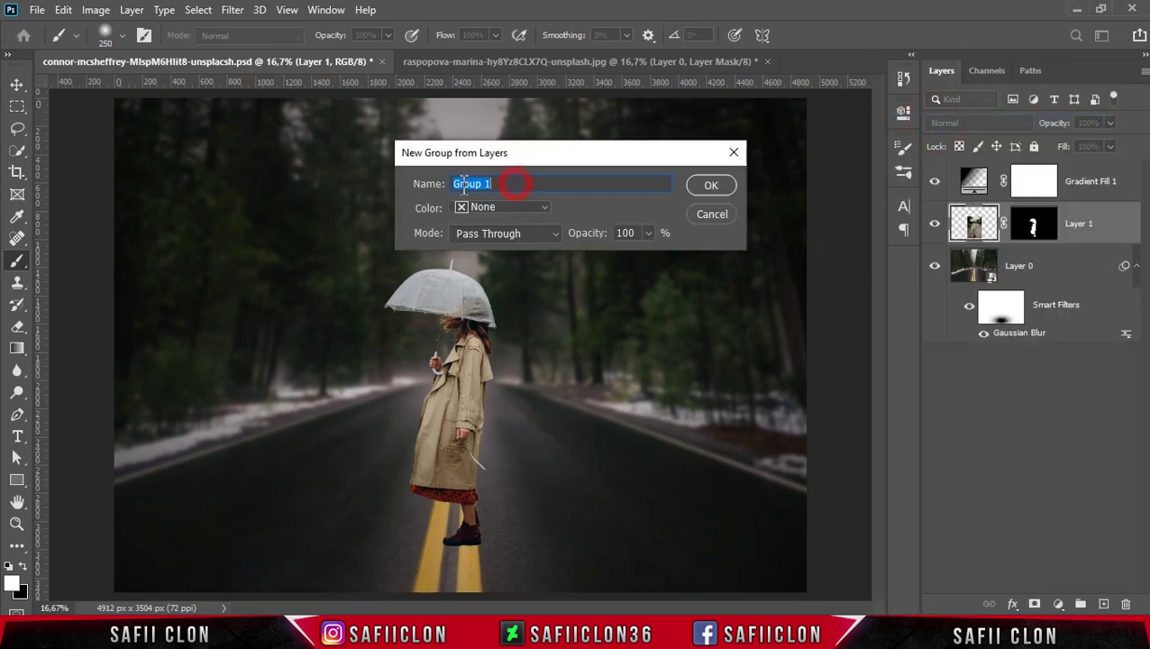
text(MODEL)
click(710, 186)
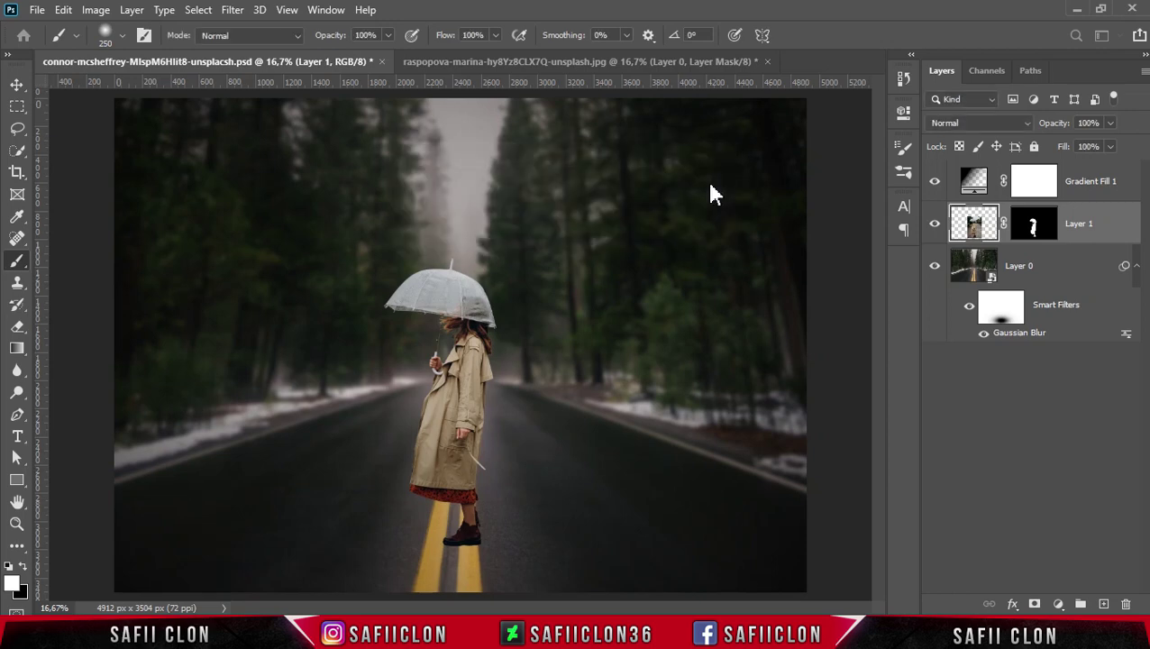
click(952, 213)
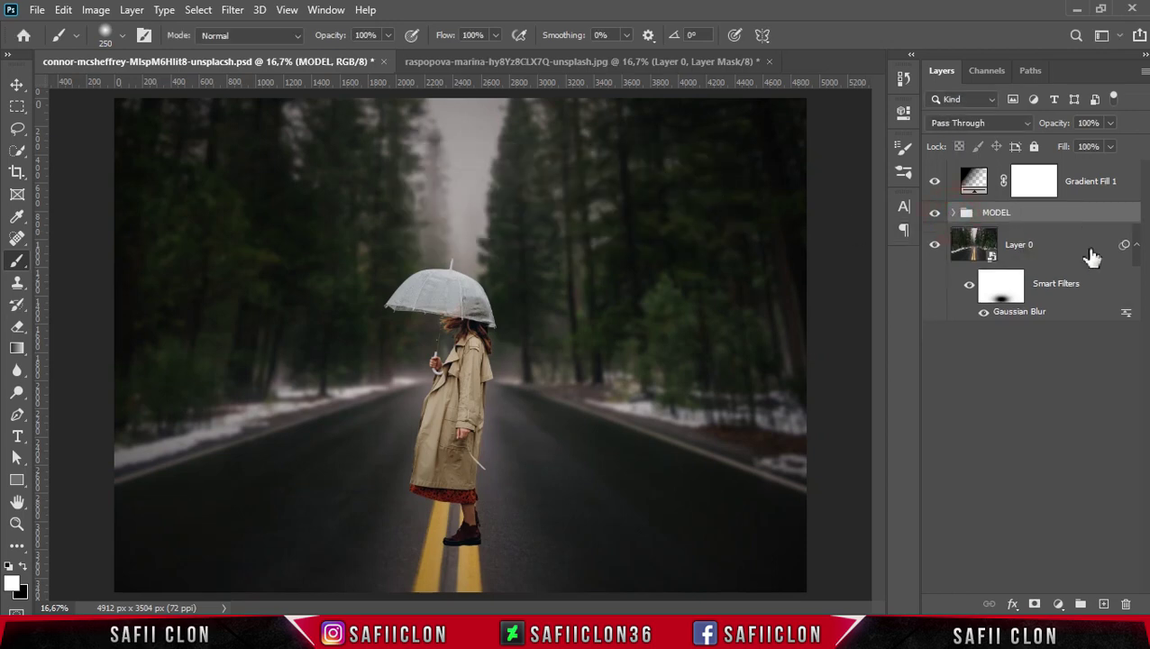
Step: Put Layer 0 into a group named BACKGROUND, then expand MODEL and select Layer 1
click(1054, 245)
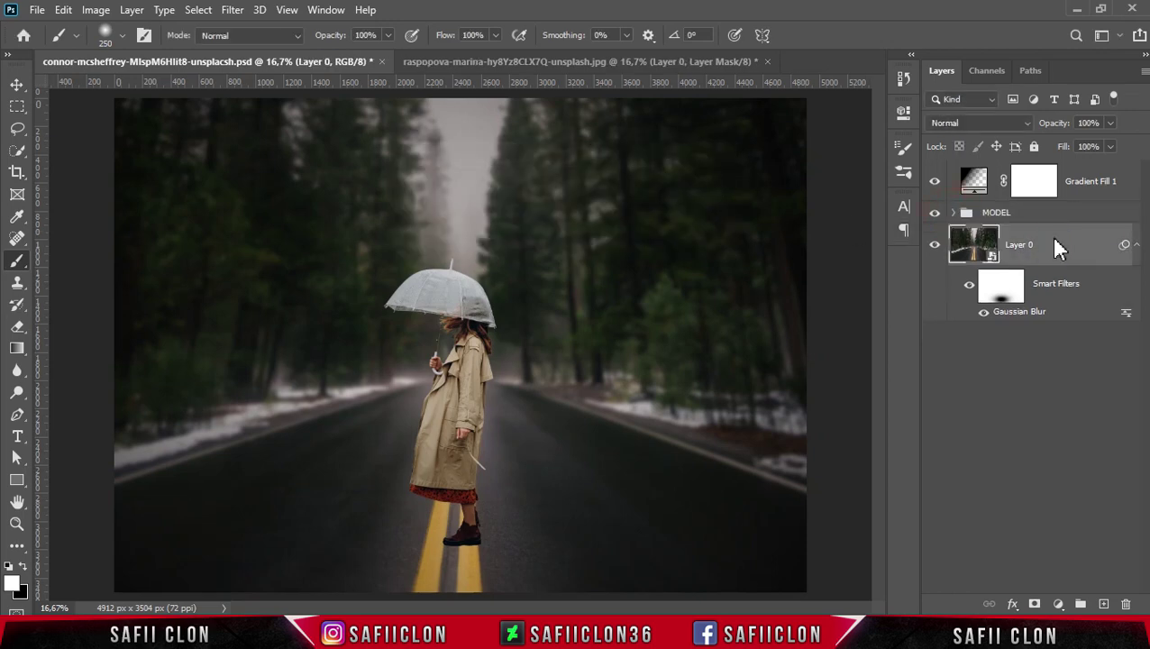
right_click(1054, 243)
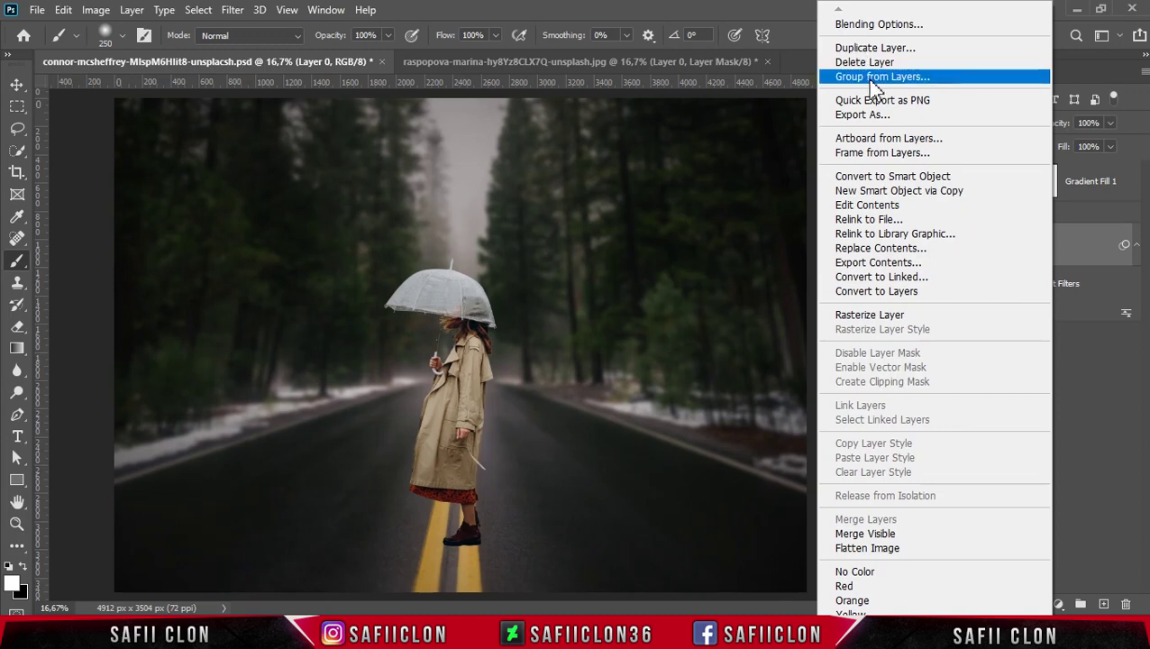
click(872, 78)
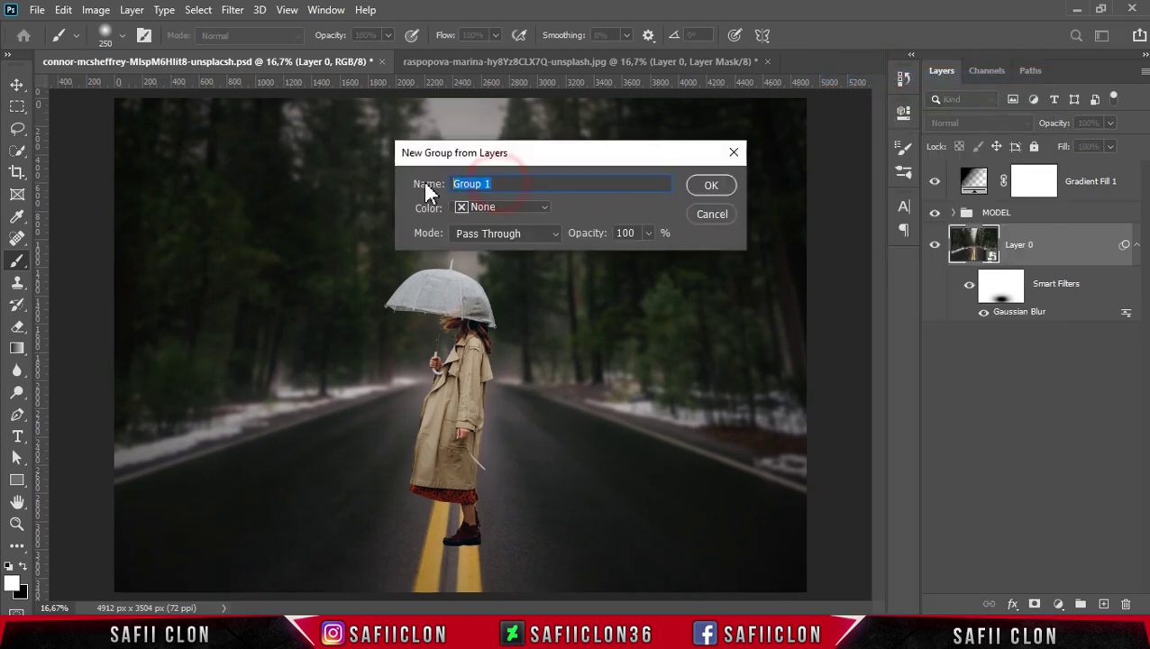
text(BACKGROU)
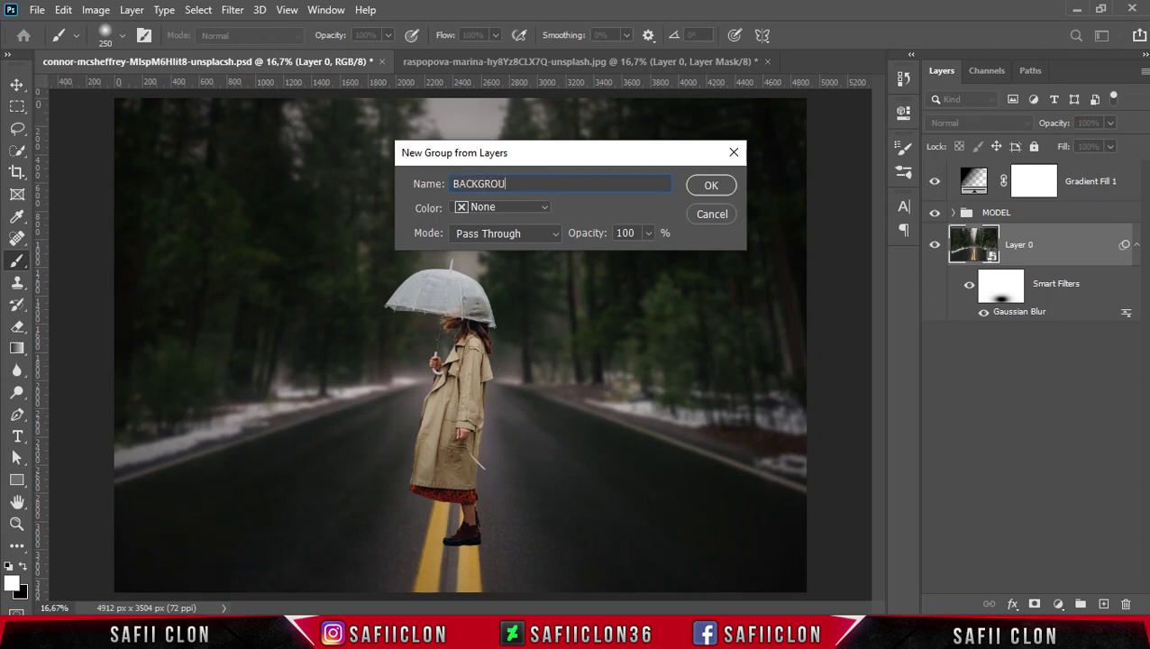
click(705, 188)
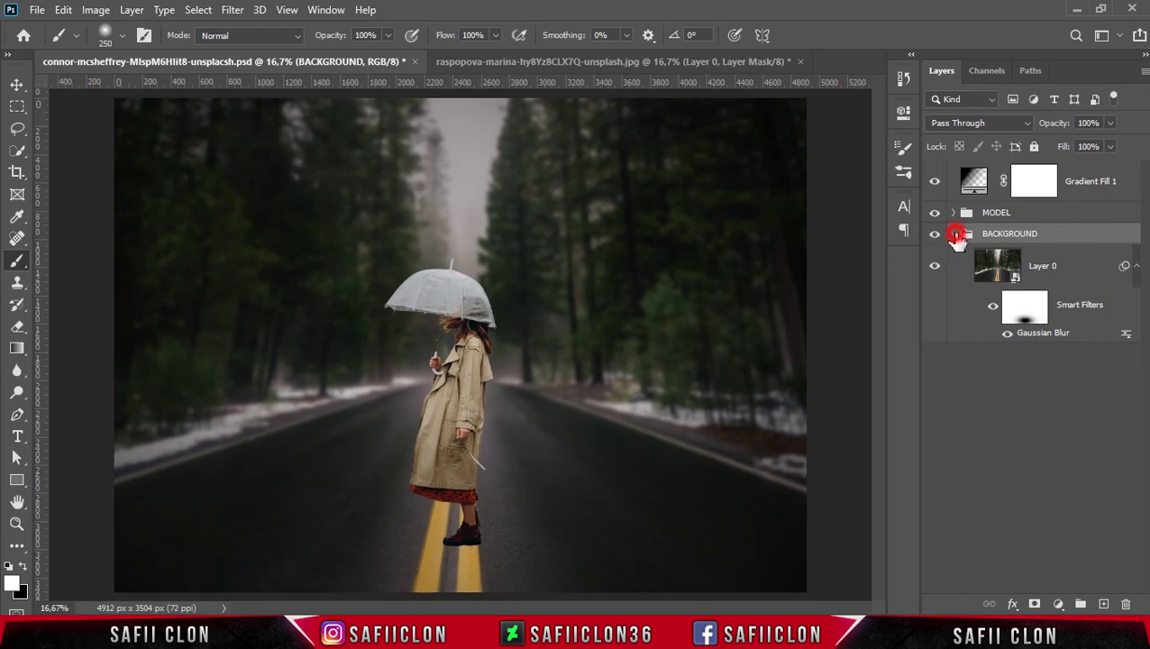
click(955, 235)
click(1052, 219)
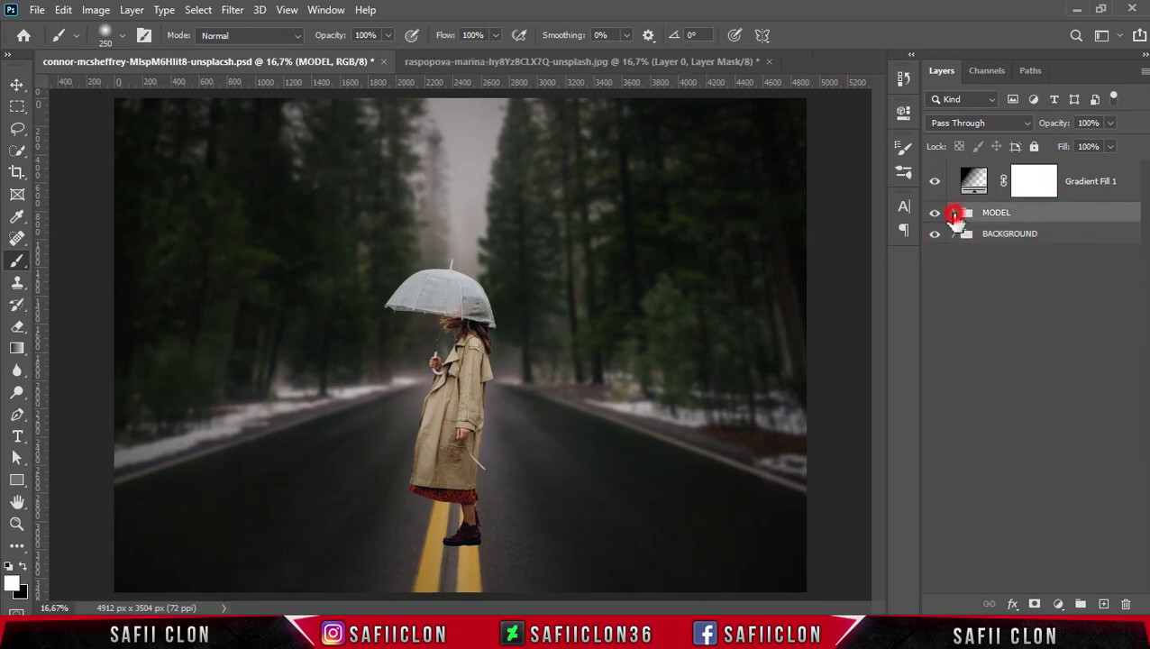
click(953, 215)
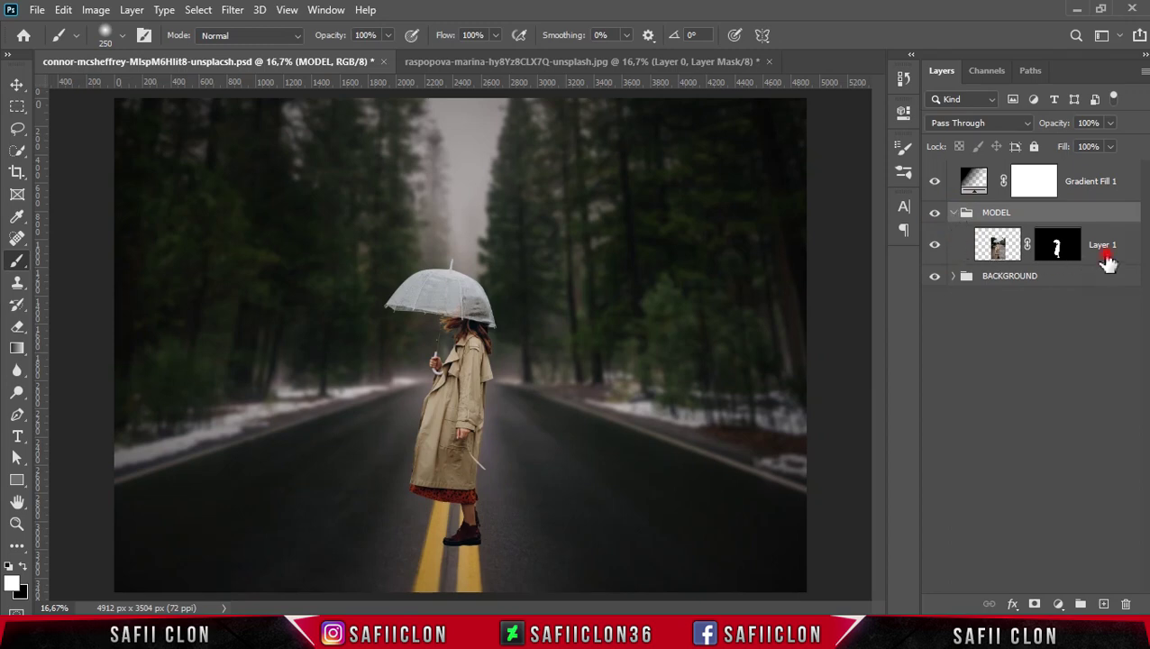
click(1107, 261)
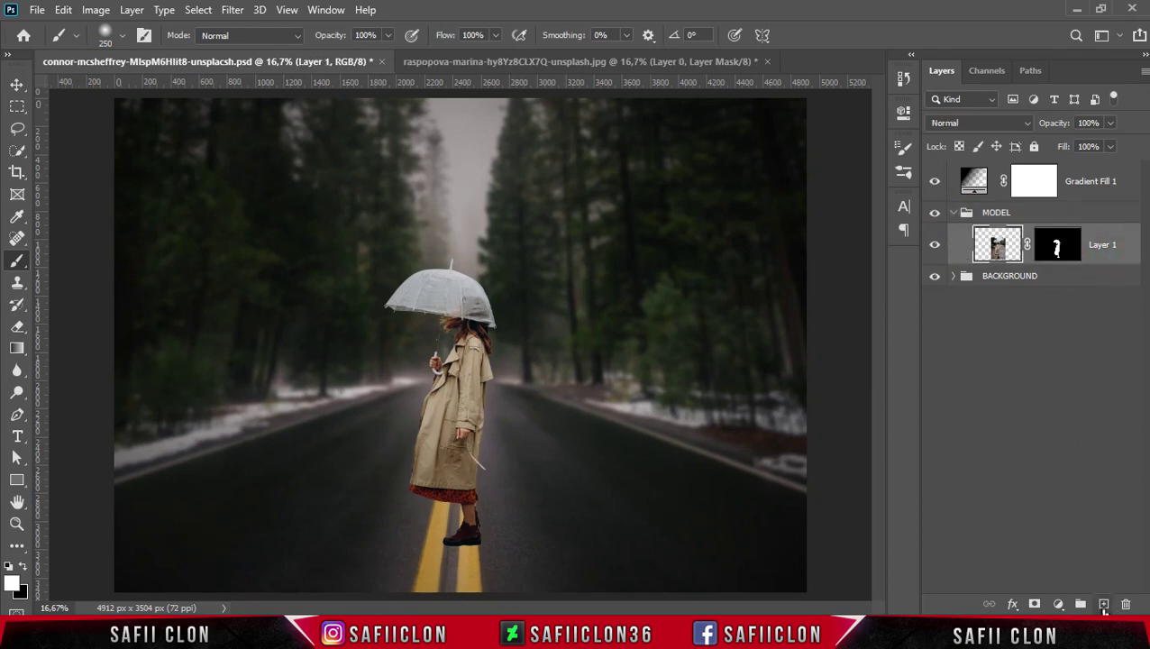
Step: Add a new Layer 2 beneath the woman's layer and pick a small Soft Round brush
click(1103, 605)
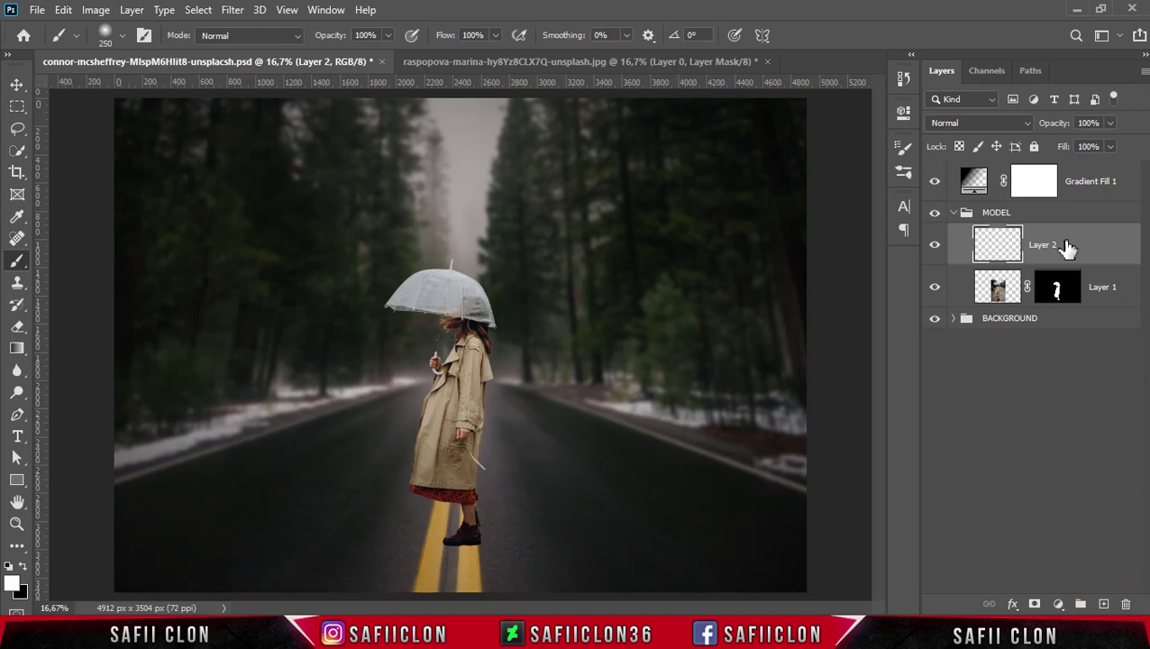
drag(1067, 251, 1067, 298)
click(998, 287)
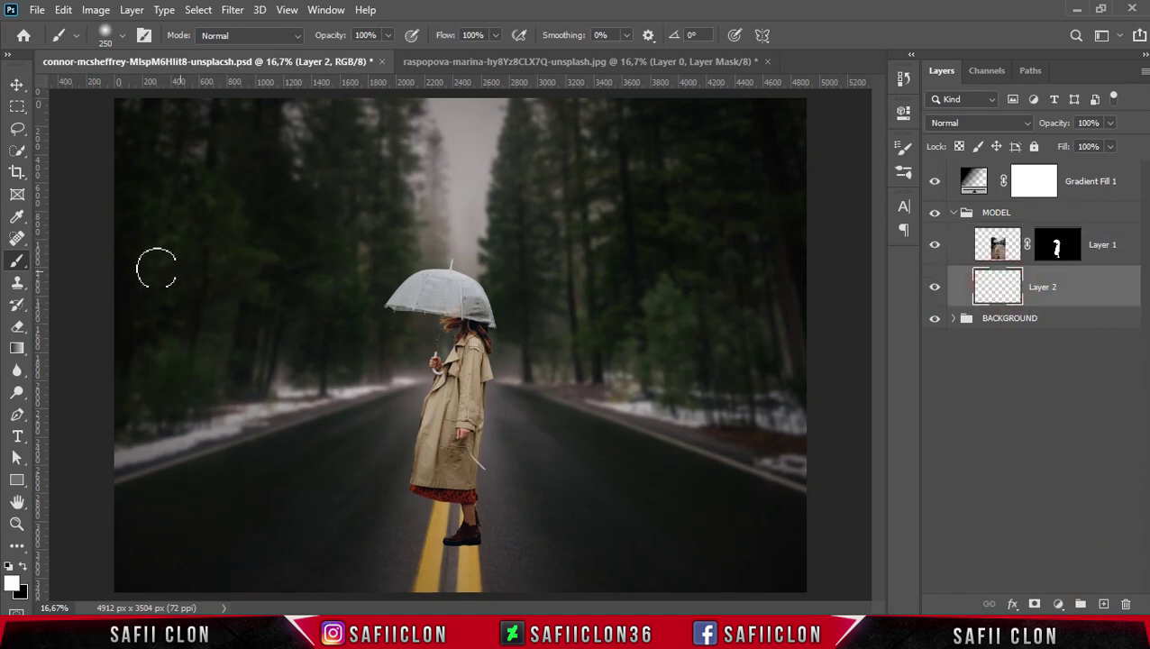
right_click(17, 267)
click(72, 261)
click(122, 36)
click(106, 236)
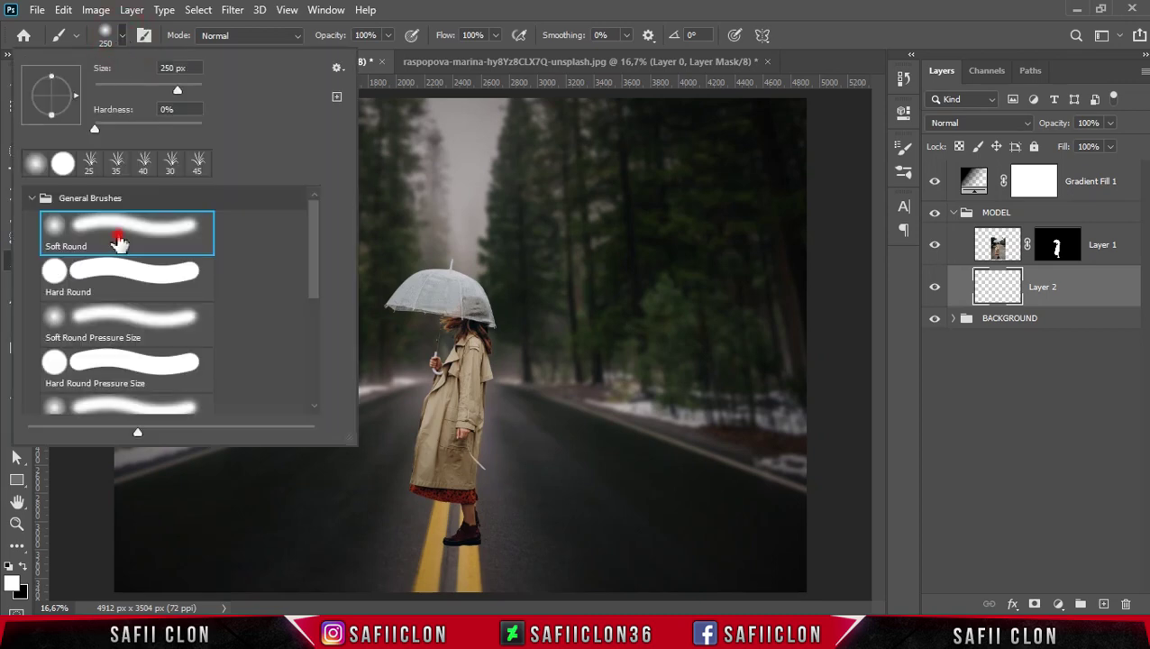
drag(177, 92, 130, 99)
click(121, 40)
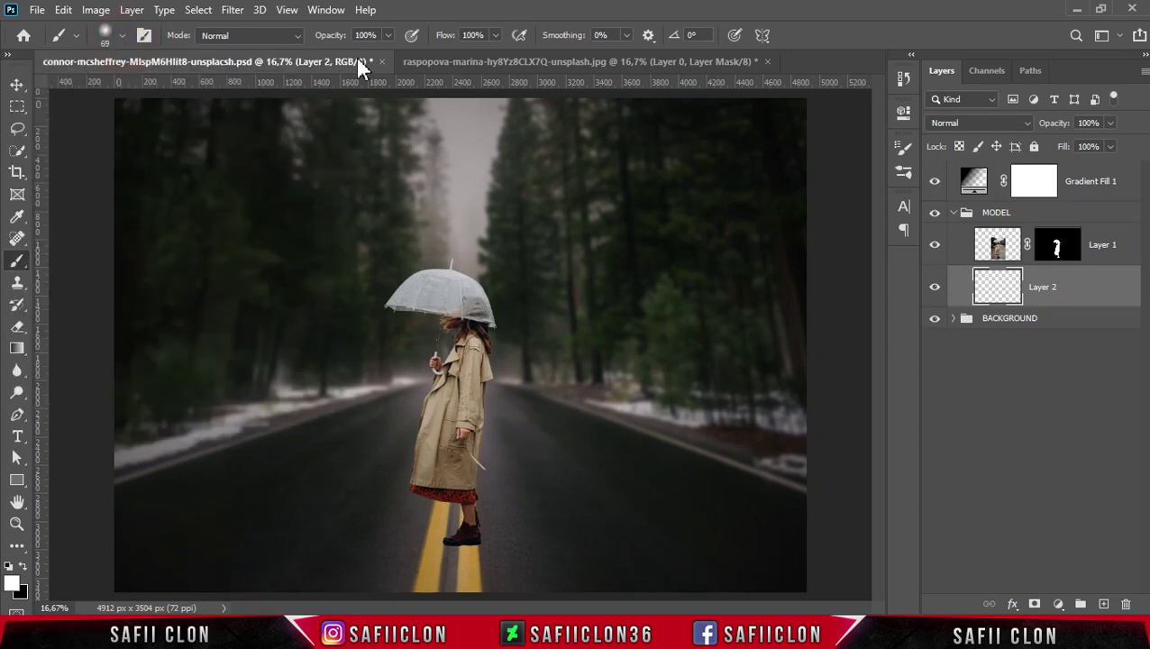
Step: Set the brush opacity to 9% with black as the foreground colour
click(389, 38)
drag(325, 56, 314, 55)
click(397, 40)
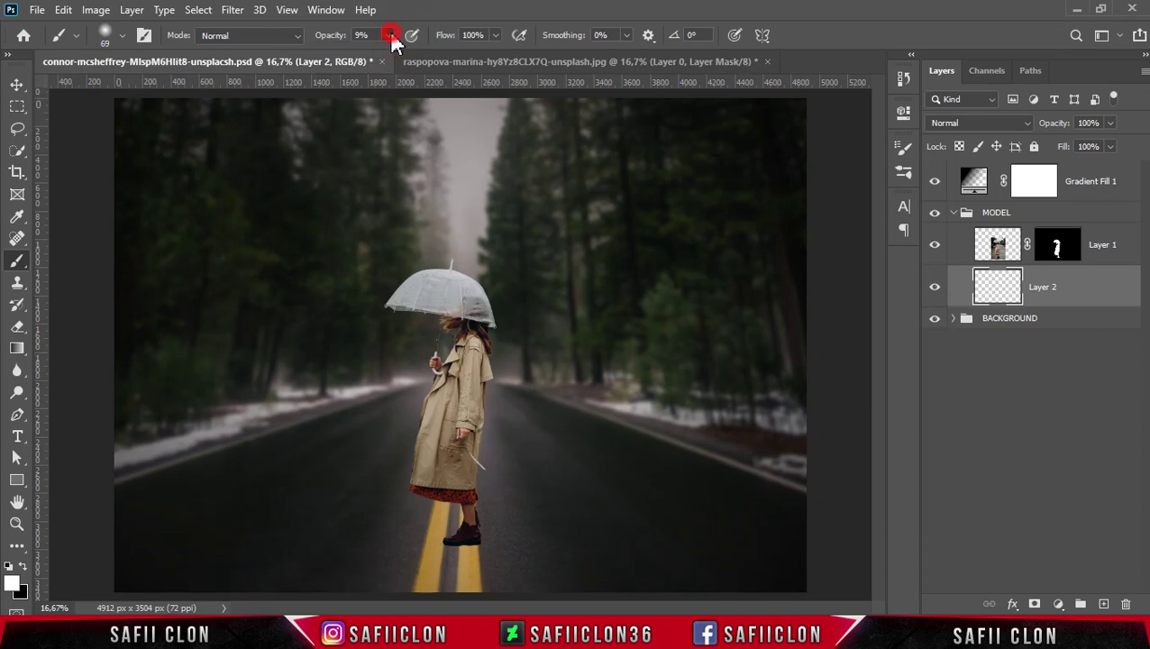
click(24, 566)
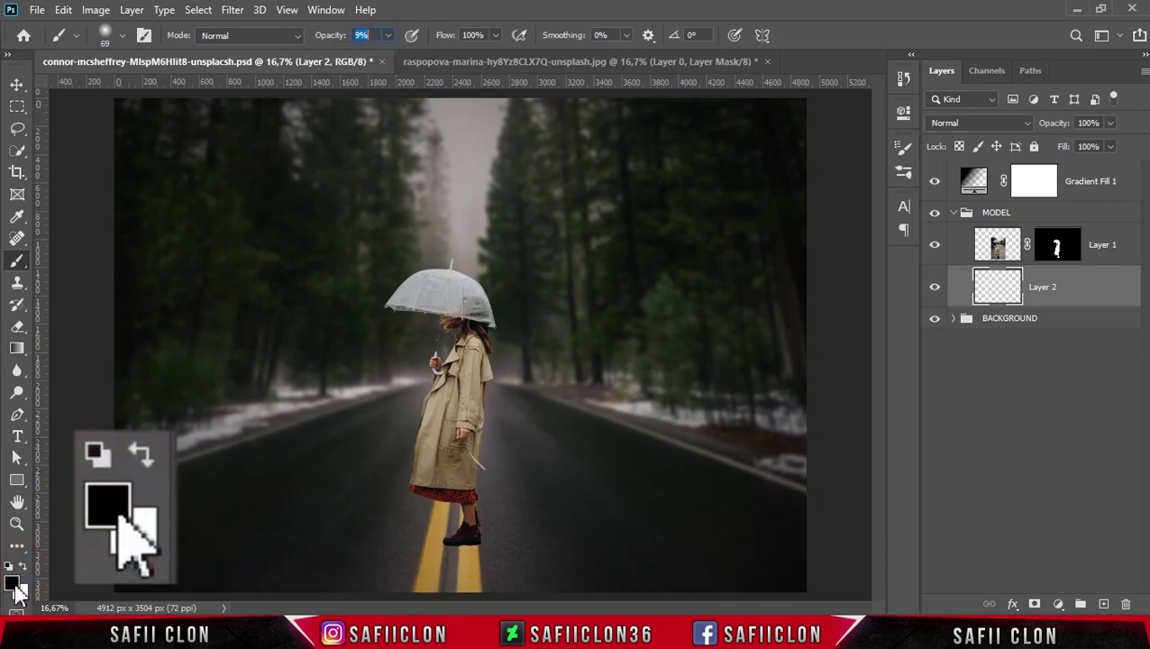
click(15, 586)
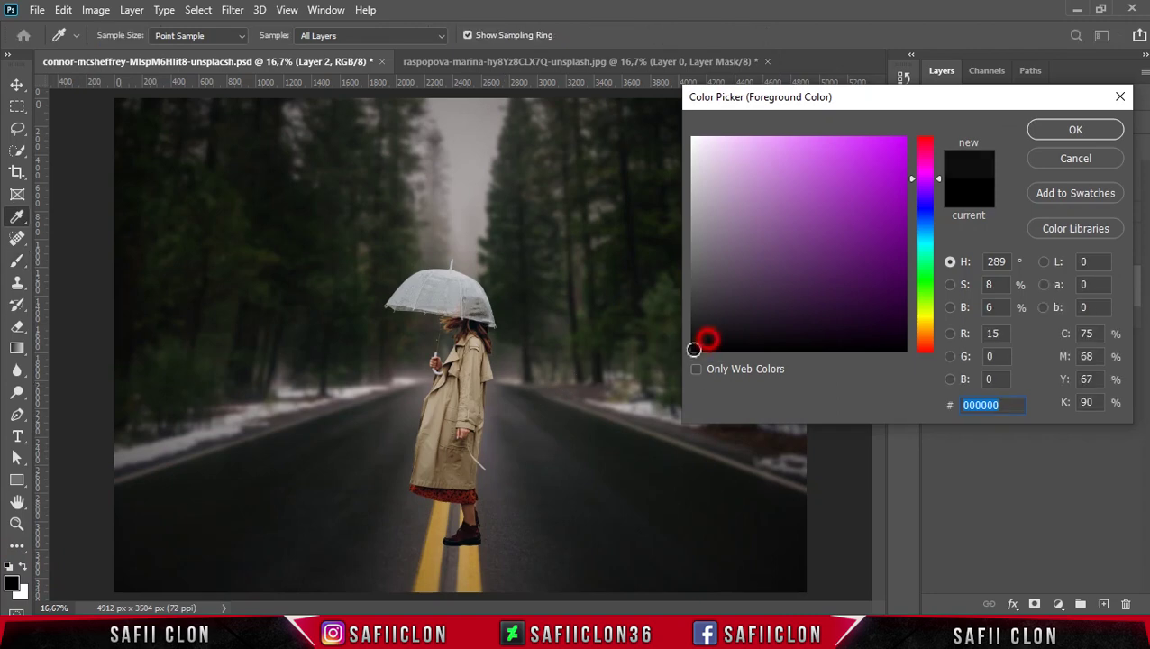
click(1053, 131)
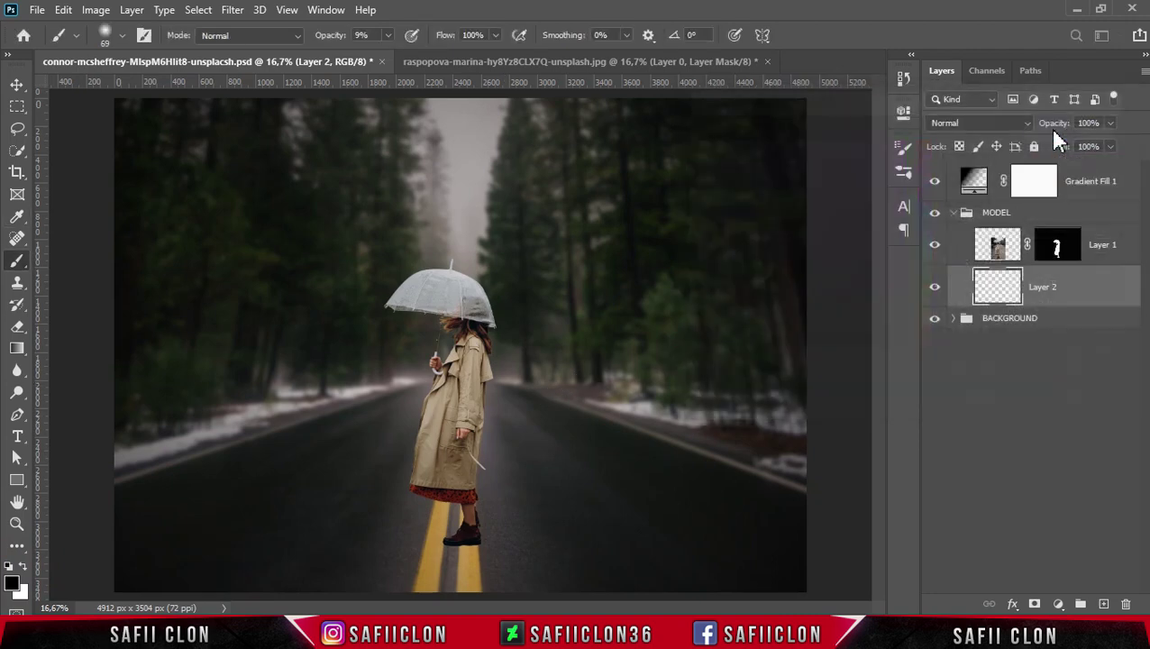
Step: Paint faint soft shadow around both shoes, dropping brush opacity to 4%
key(ctrl+plus)
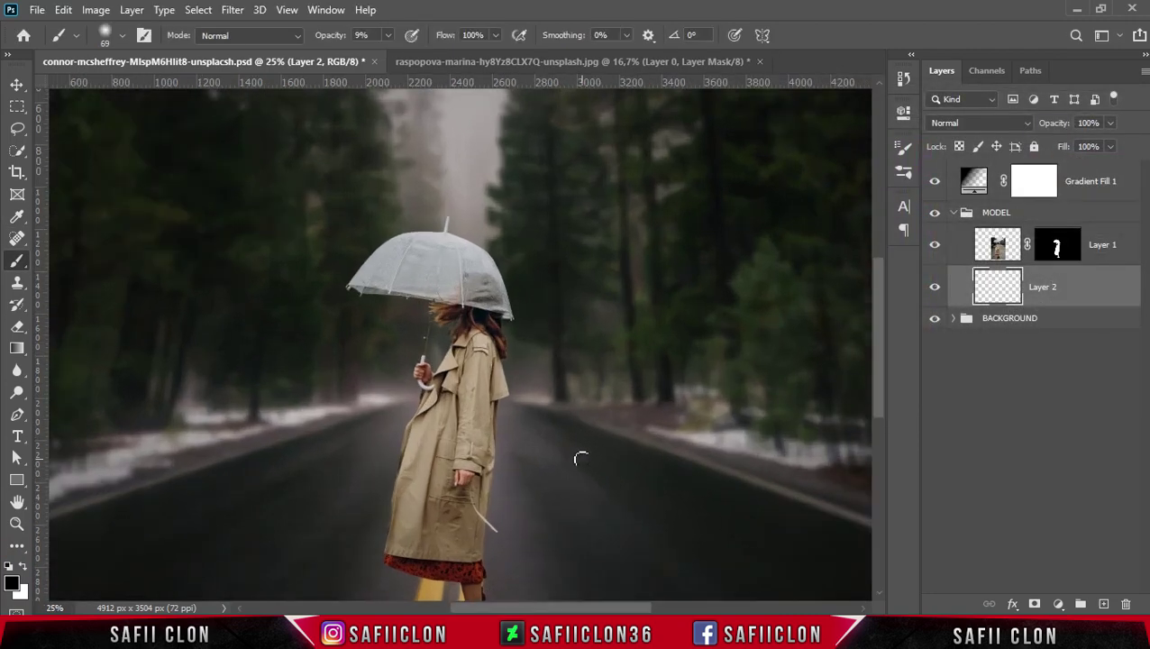
drag(880, 368, 874, 402)
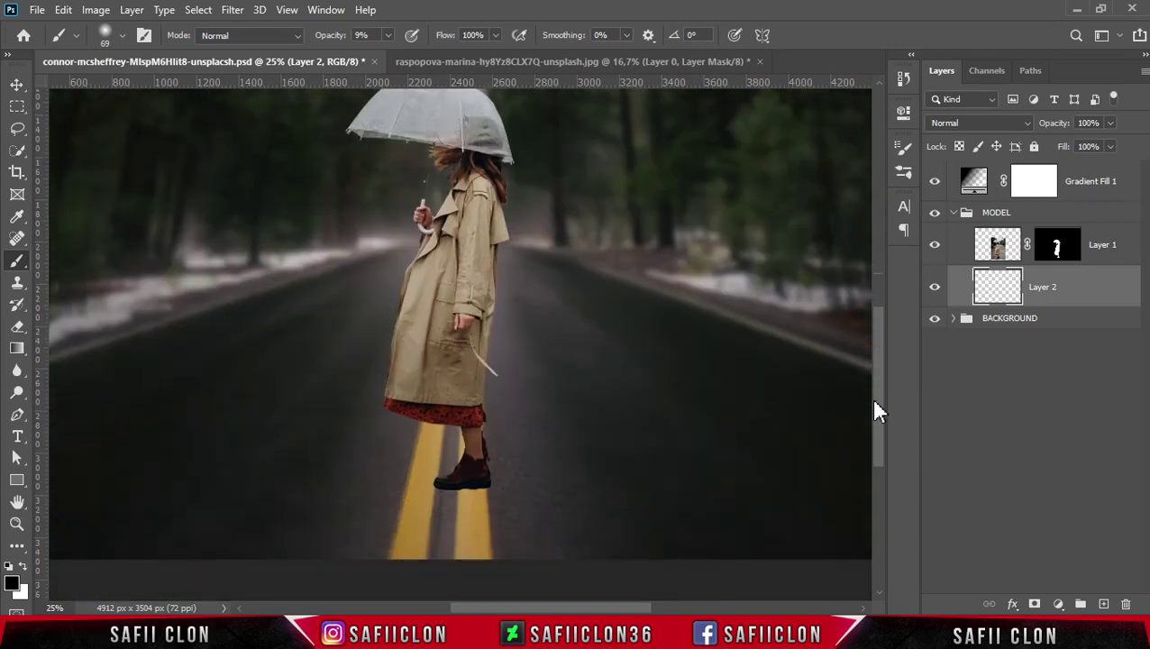
key(bracketleft)
key(bracketleft)
mouse_move(447, 491)
mouse_down()
mouse_move(470, 489)
mouse_move(447, 479)
mouse_move(445, 489)
mouse_move(468, 473)
mouse_up()
key(bracketleft)
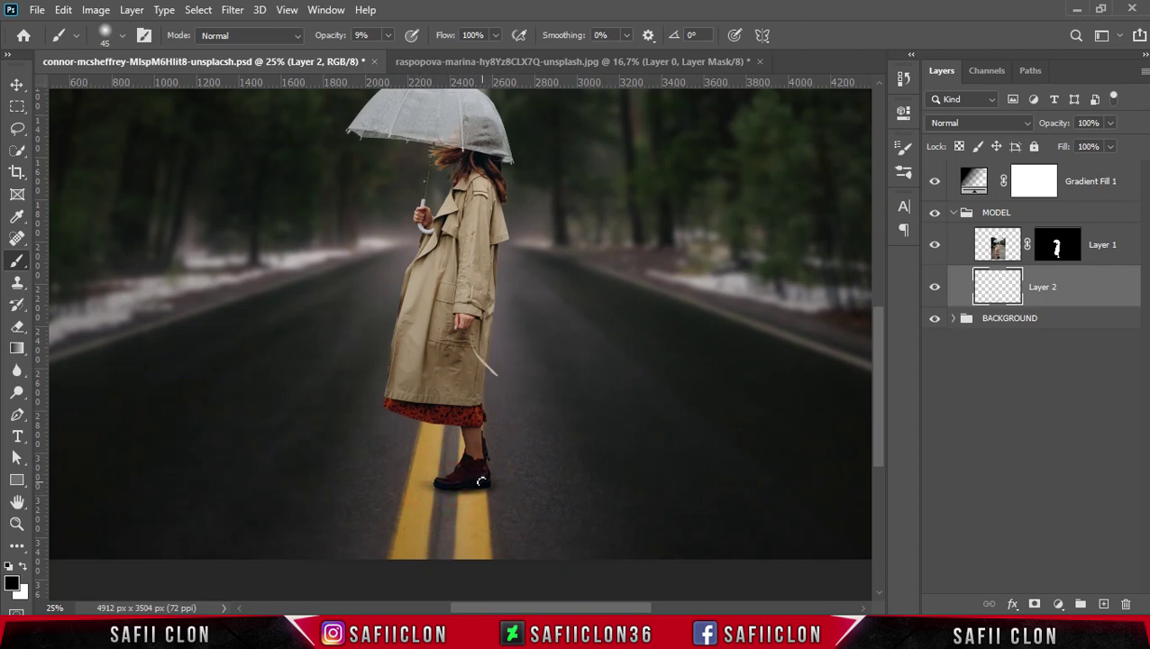
drag(387, 35, 396, 18)
drag(417, 486, 420, 490)
drag(561, 493, 418, 484)
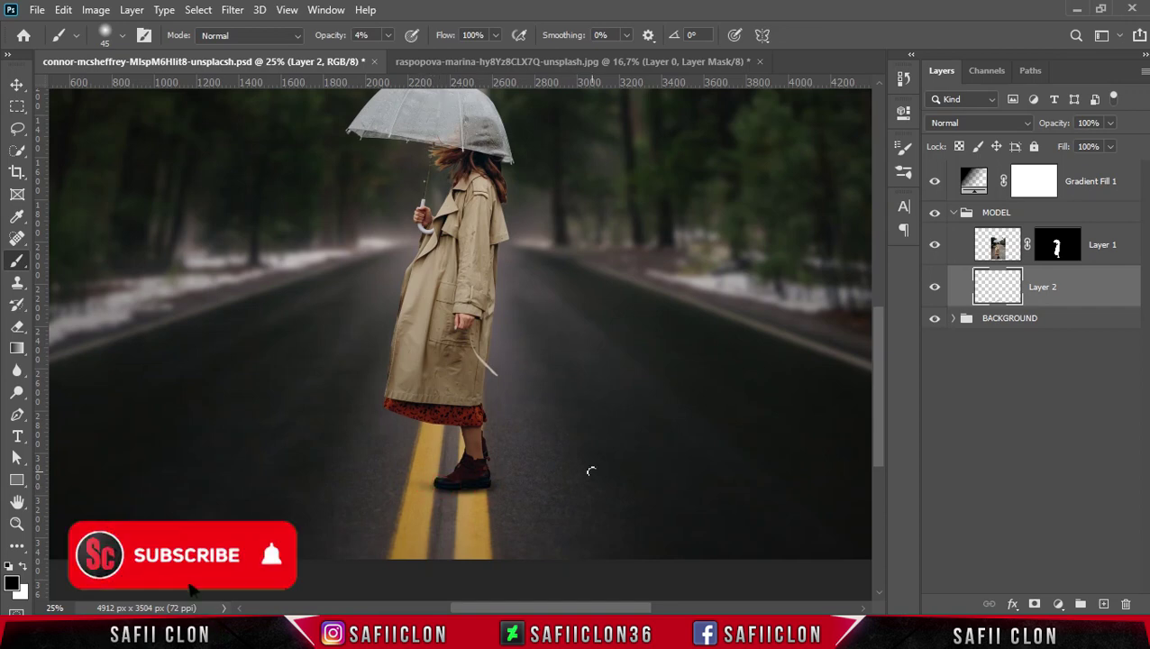
scroll(593, 476, down, 2)
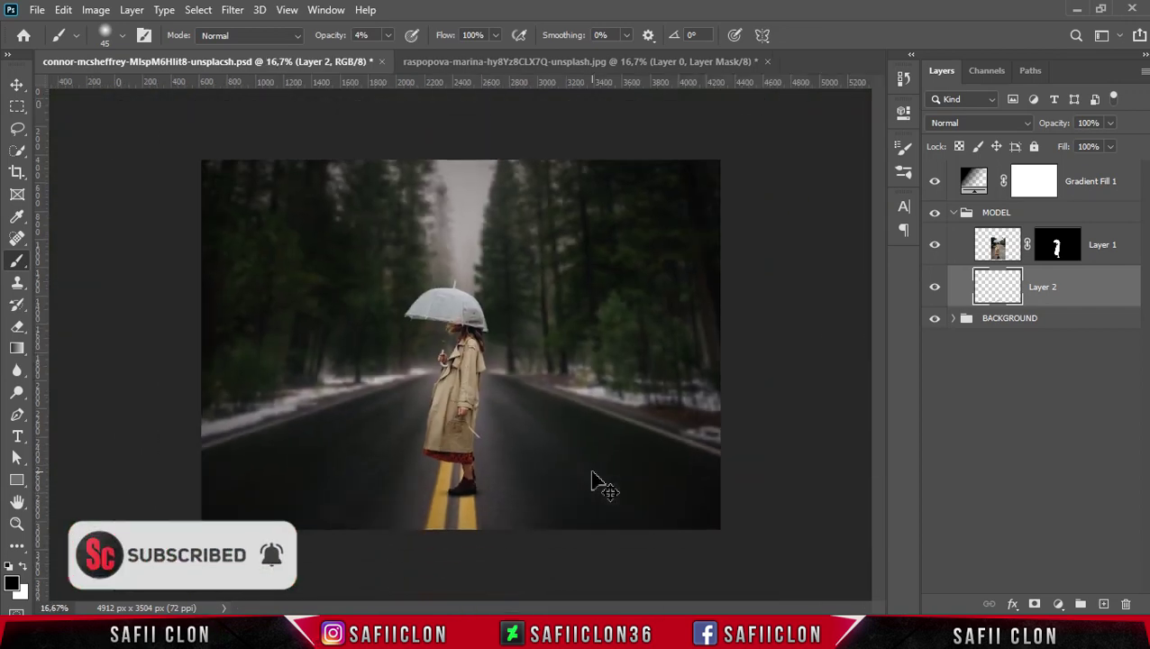
Step: Toggle the shadow layer to compare, then expand BACKGROUND and select the road photo Layer 0
scroll(594, 479, up, 1)
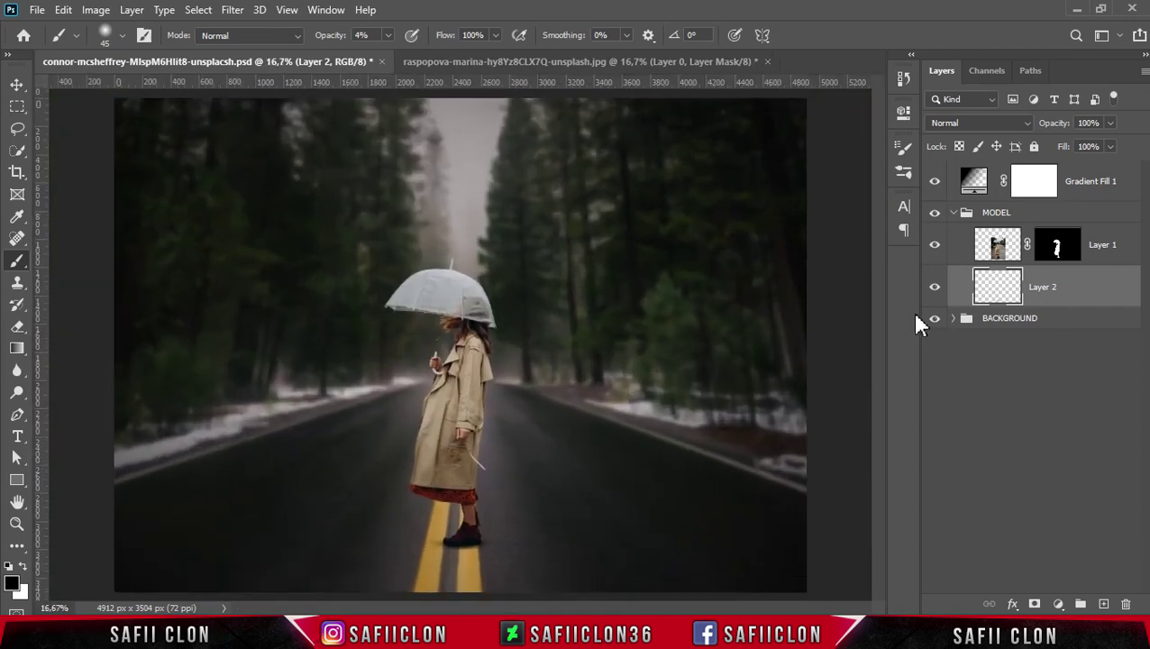
click(934, 287)
click(934, 287)
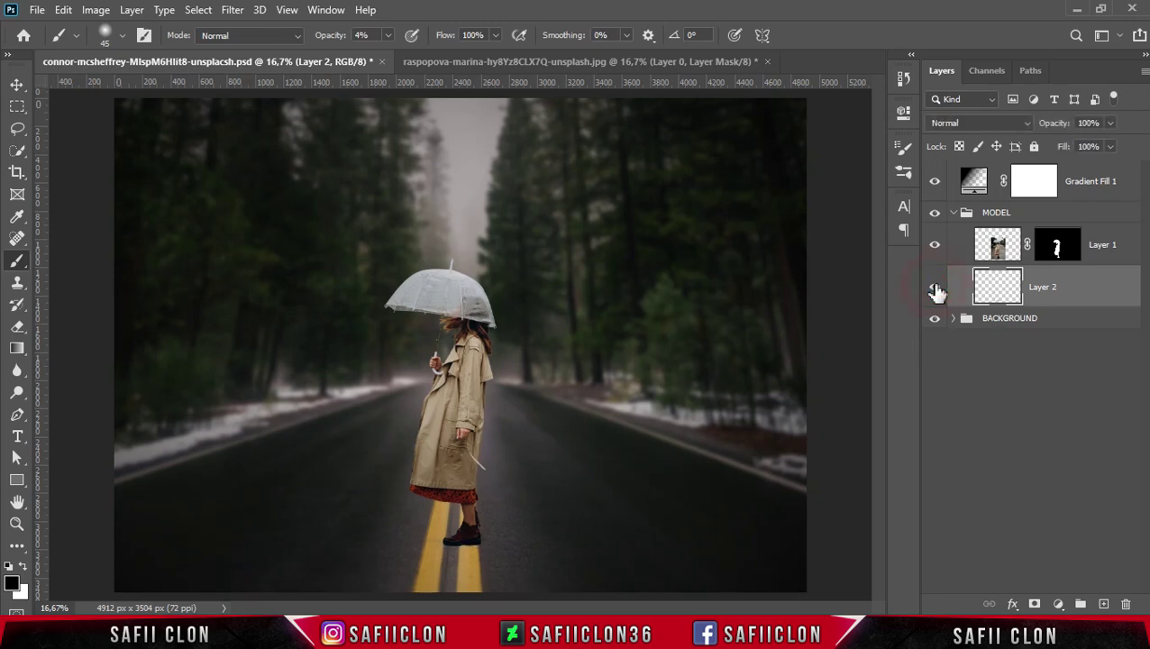
click(953, 213)
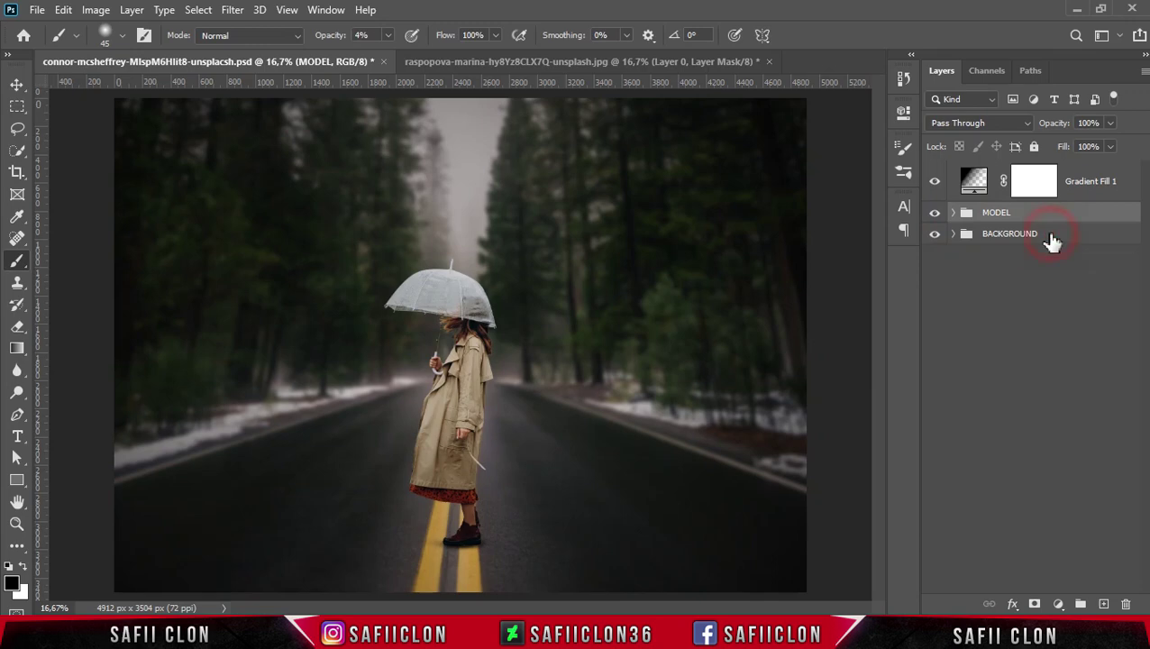
click(1051, 238)
click(953, 233)
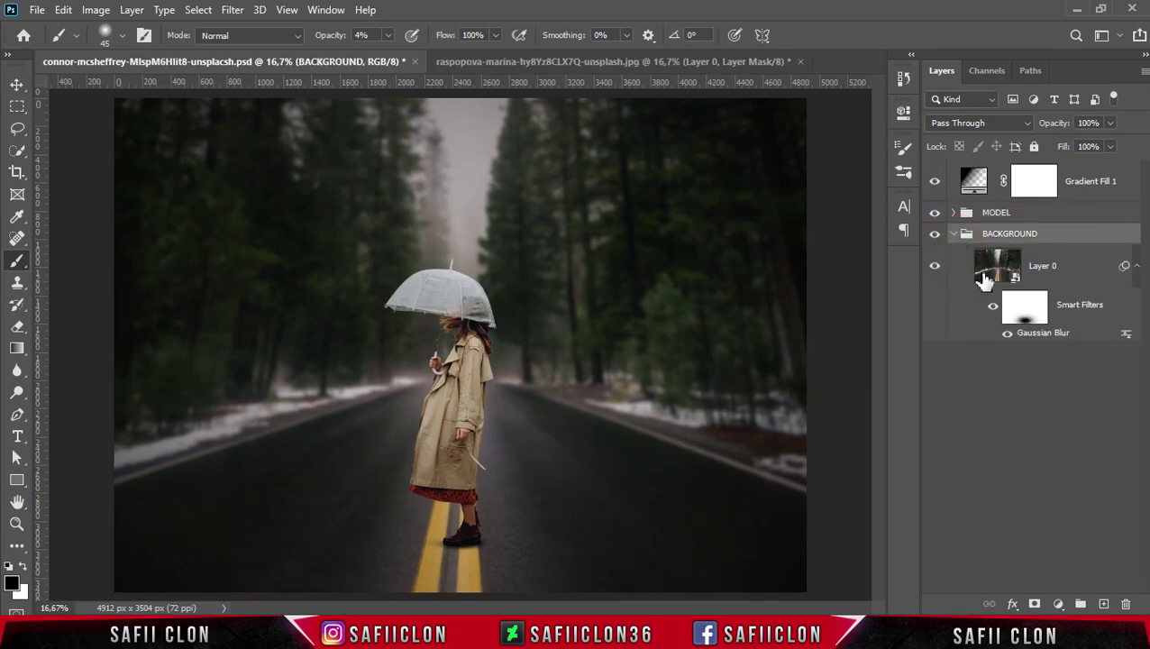
click(1082, 275)
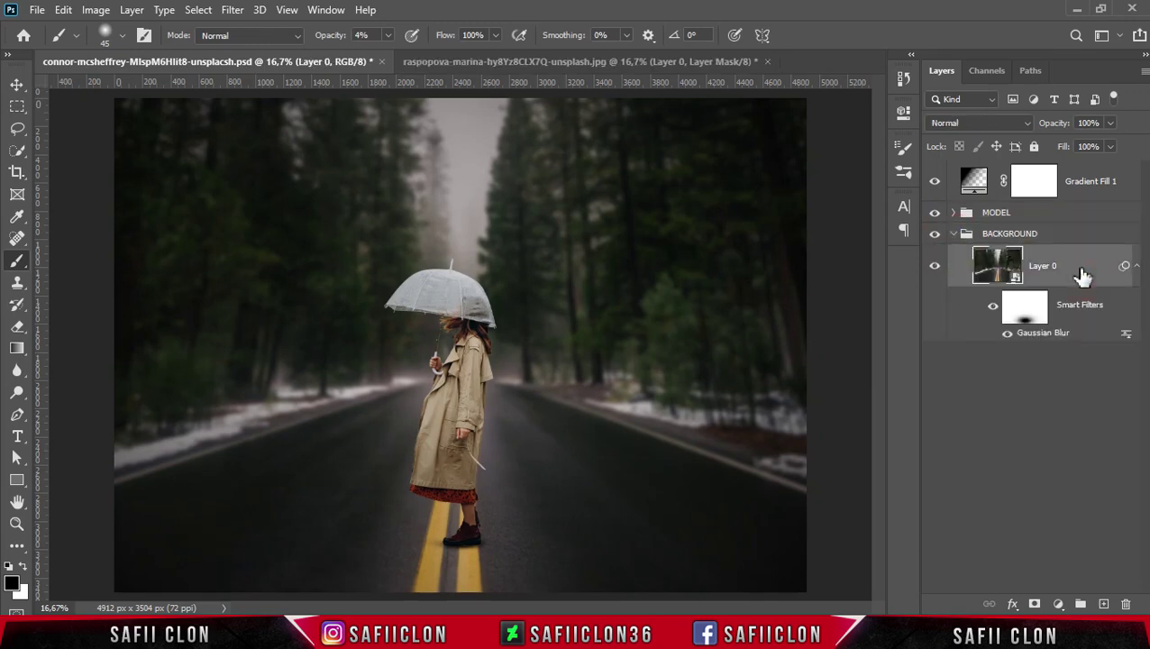
Step: Add a Brightness/Contrast adjustment with brightness 88 and contrast 91
click(1060, 605)
click(1061, 360)
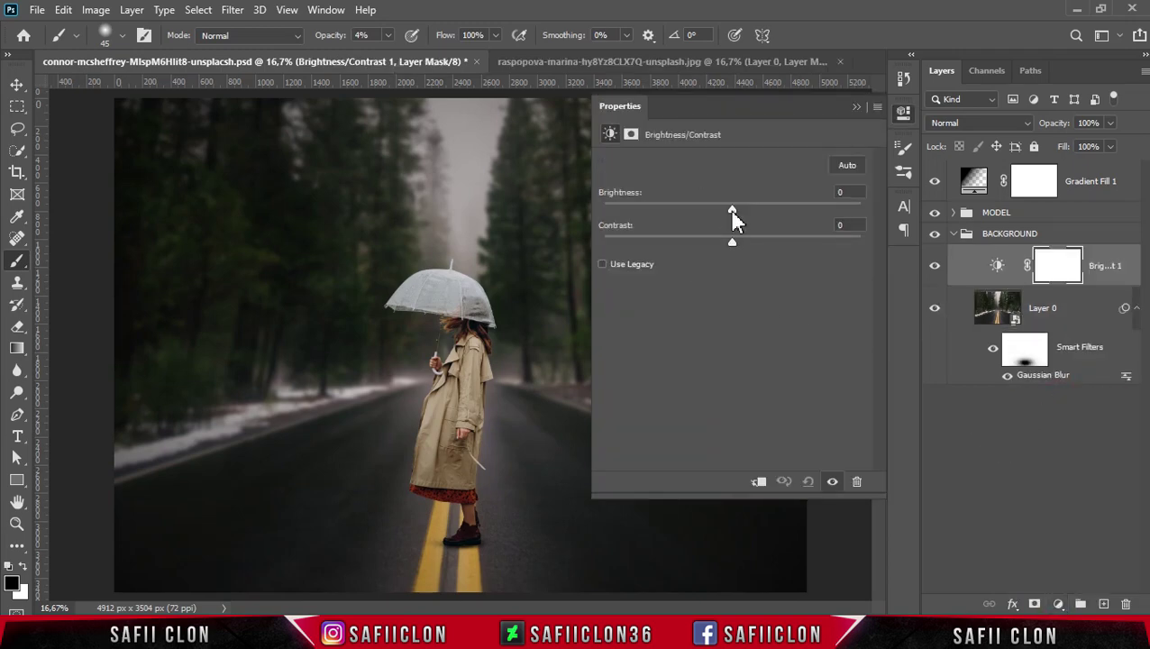
drag(734, 214, 802, 220)
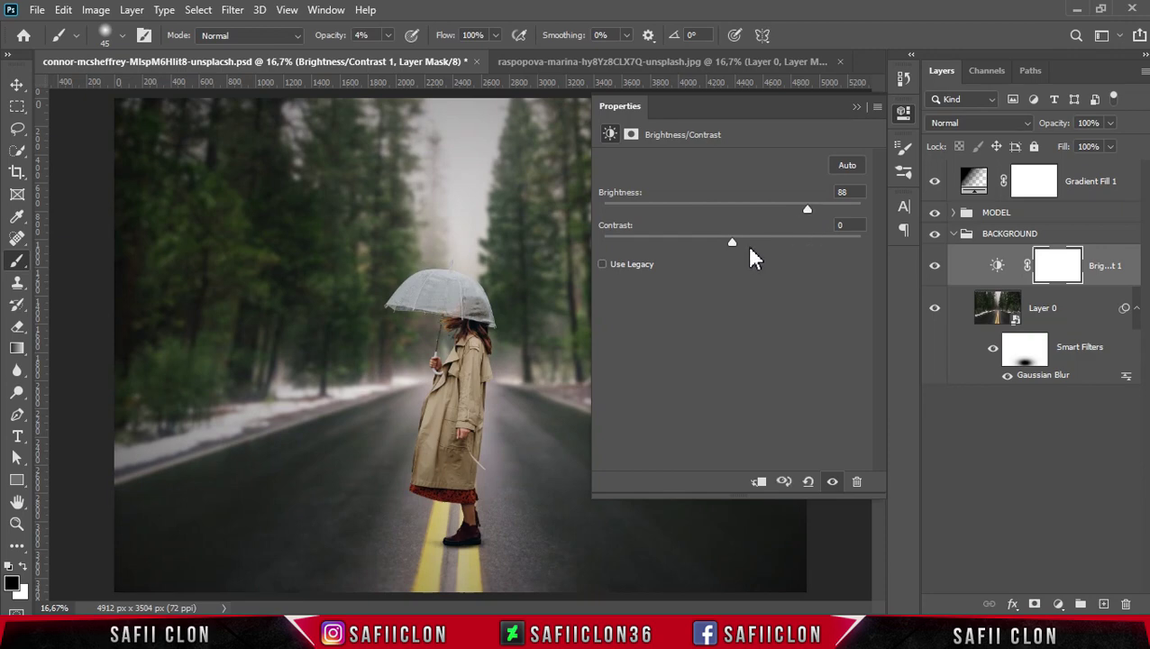
drag(737, 243, 788, 243)
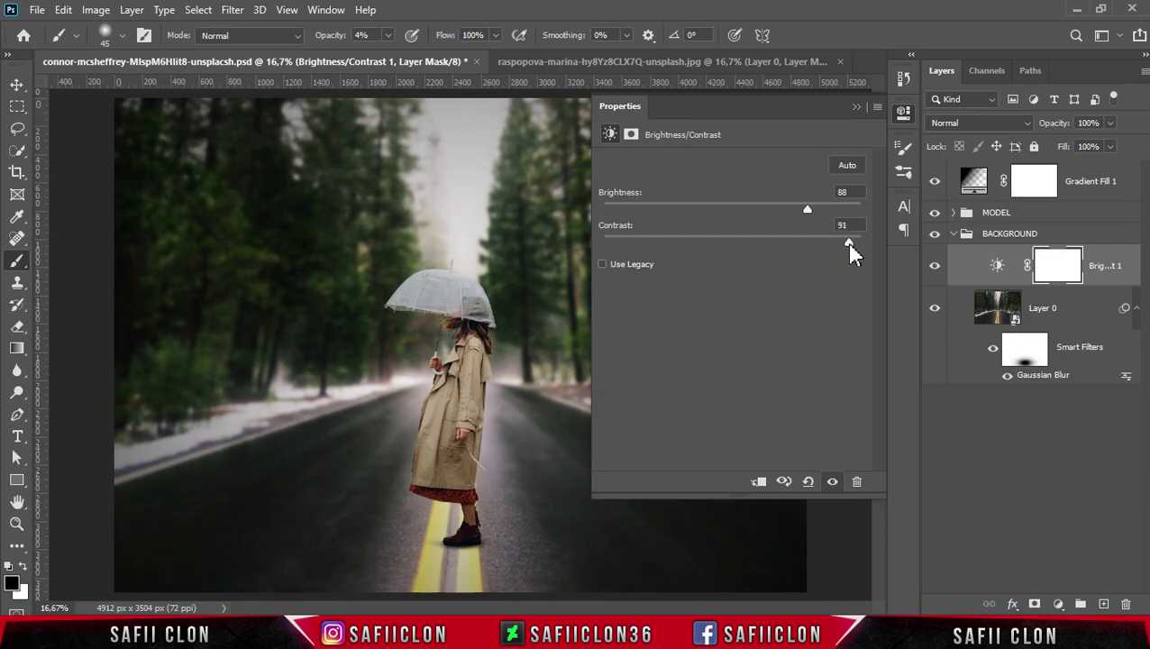
click(852, 109)
Step: Invert the adjustment's layer mask to black so the brightening is hidden
click(1061, 267)
key(ctrl+i)
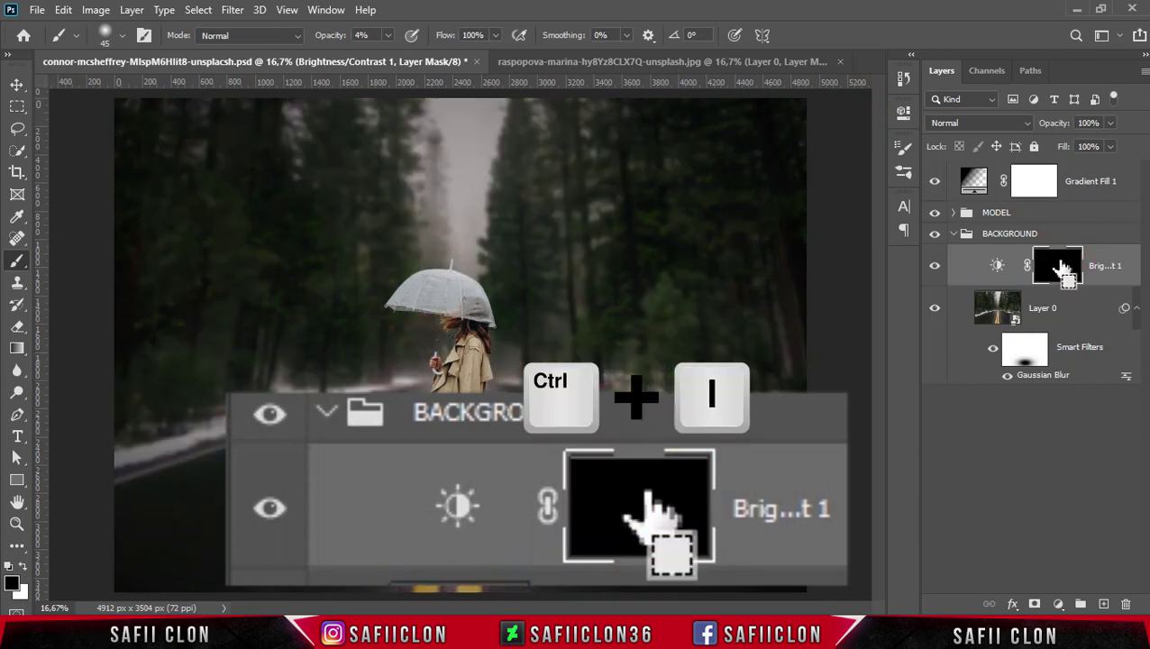
click(1061, 267)
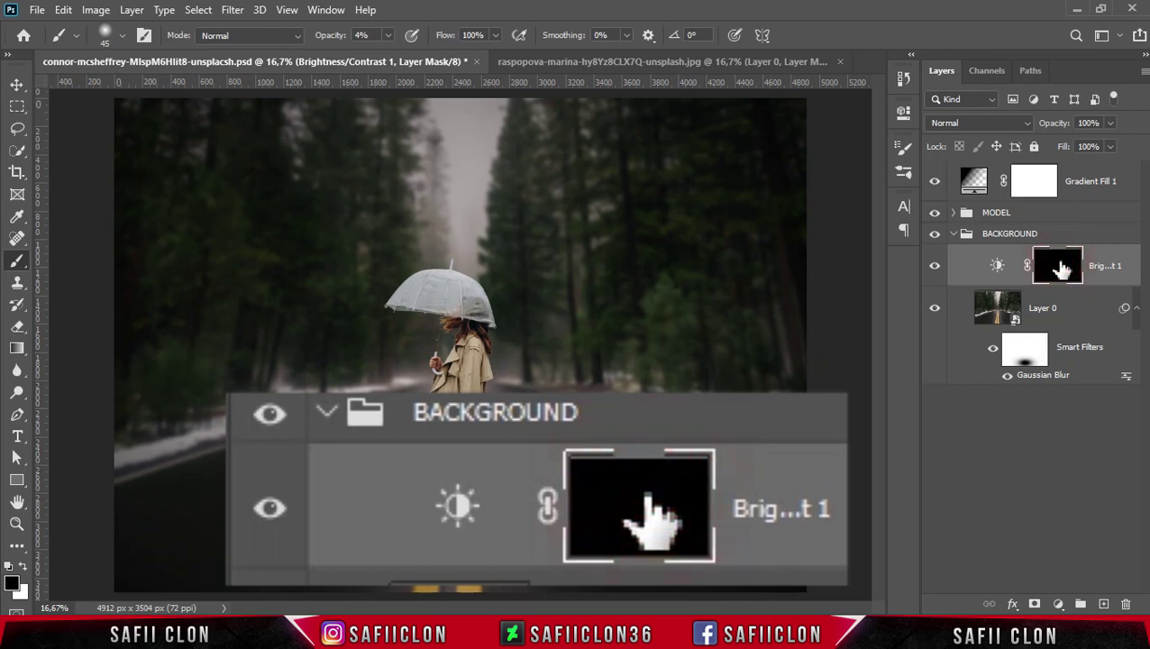
right_click(17, 260)
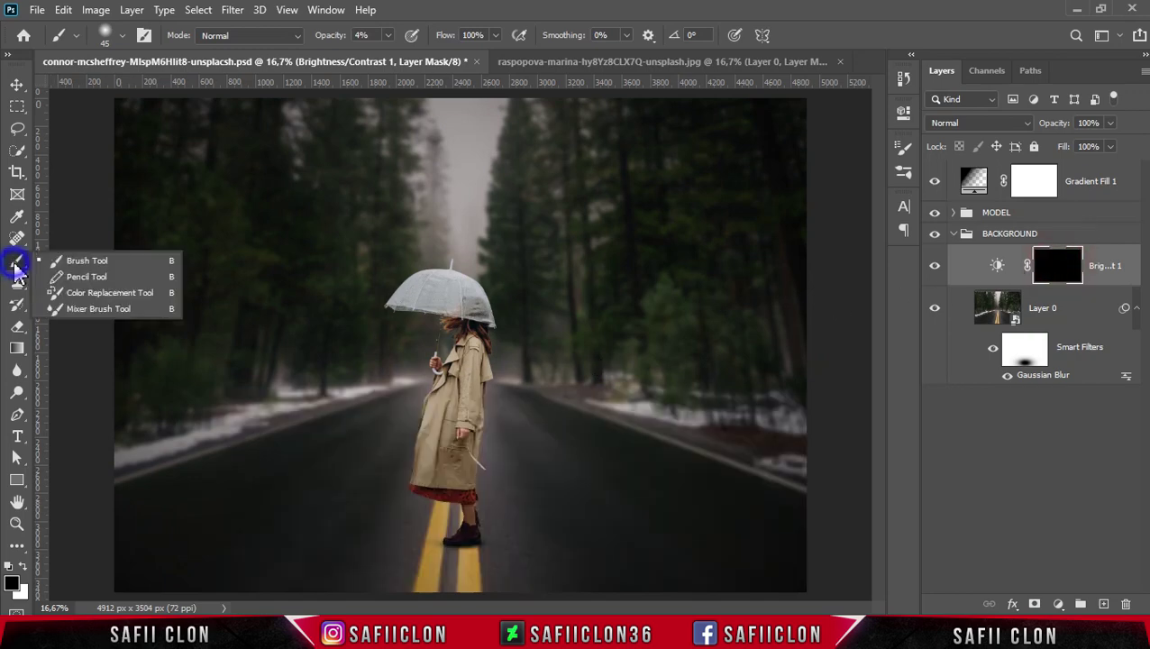
Step: Set up a Soft Round brush at 100% opacity with white as the foreground colour
click(75, 266)
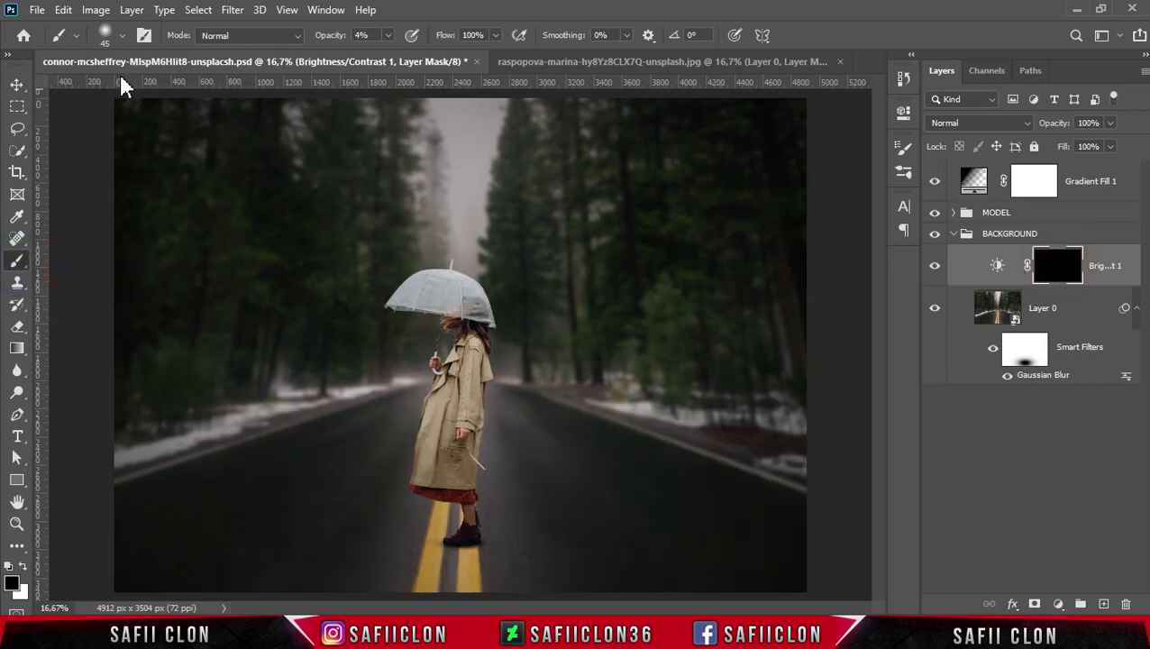
click(122, 37)
click(115, 230)
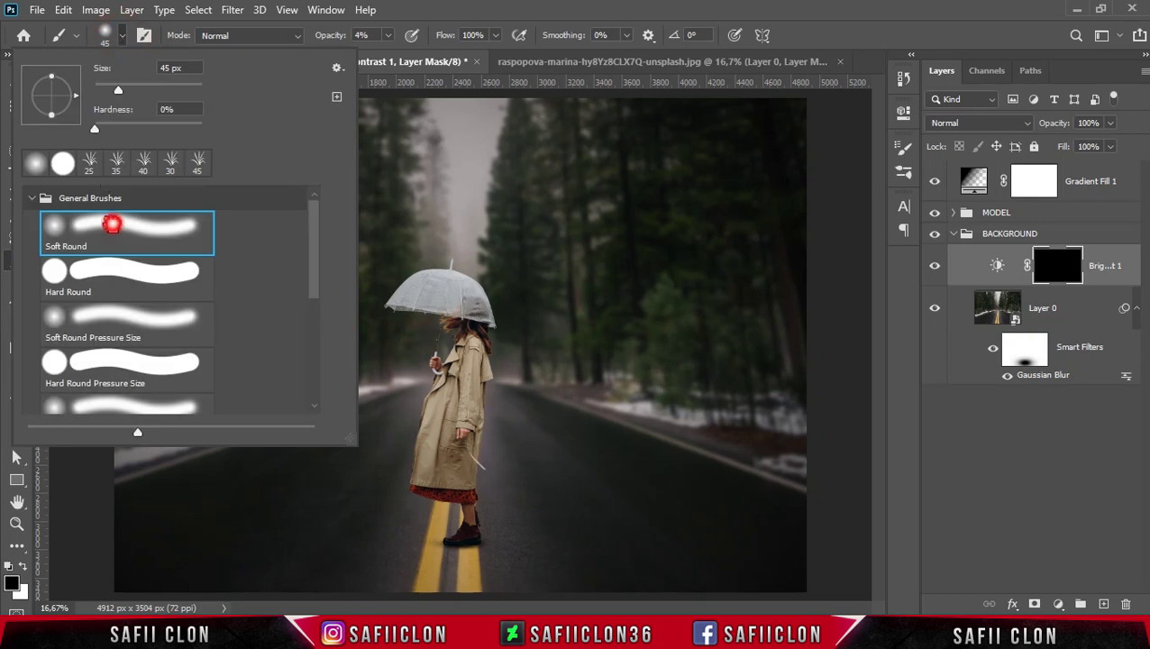
drag(118, 90, 127, 91)
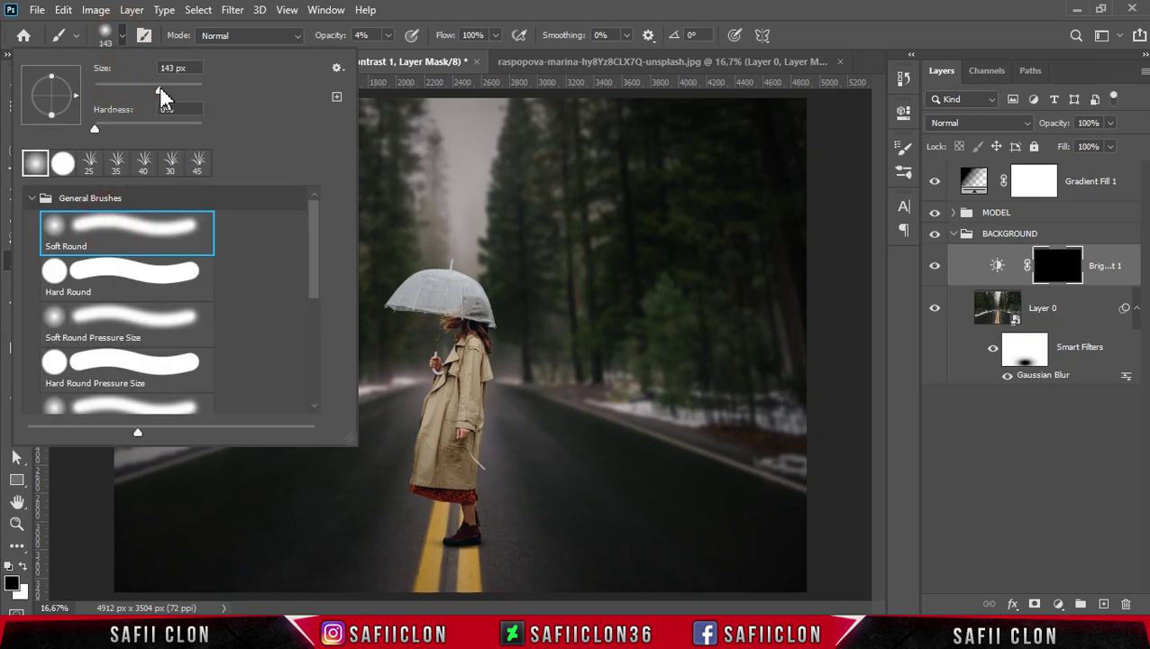
click(122, 36)
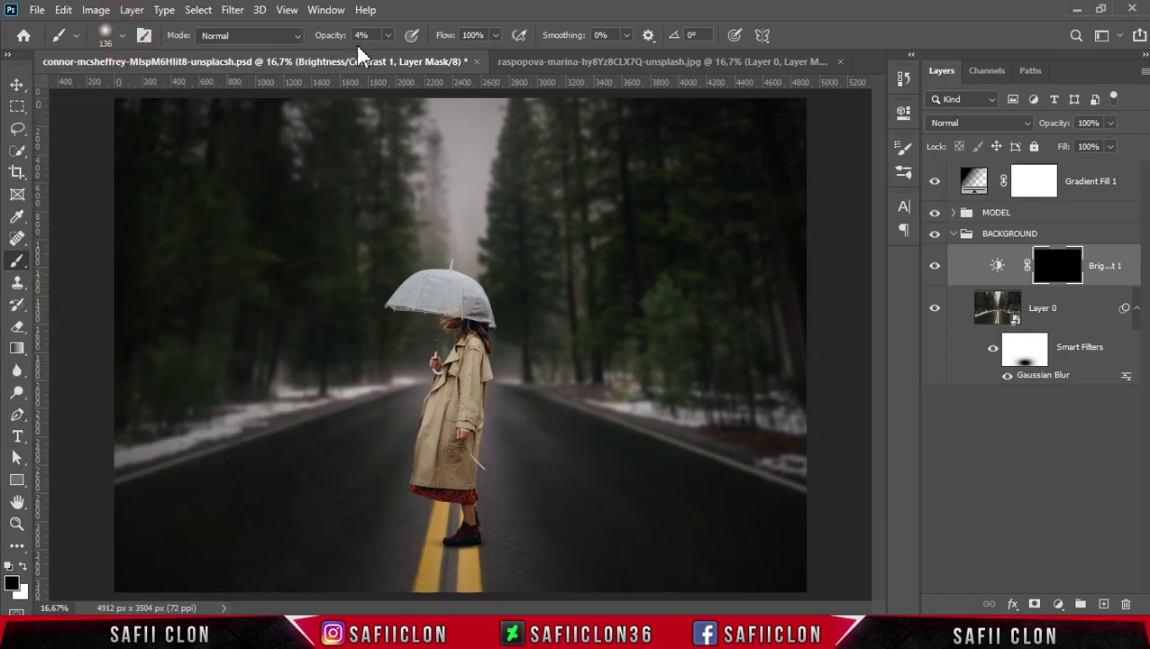
click(389, 36)
drag(387, 55, 452, 54)
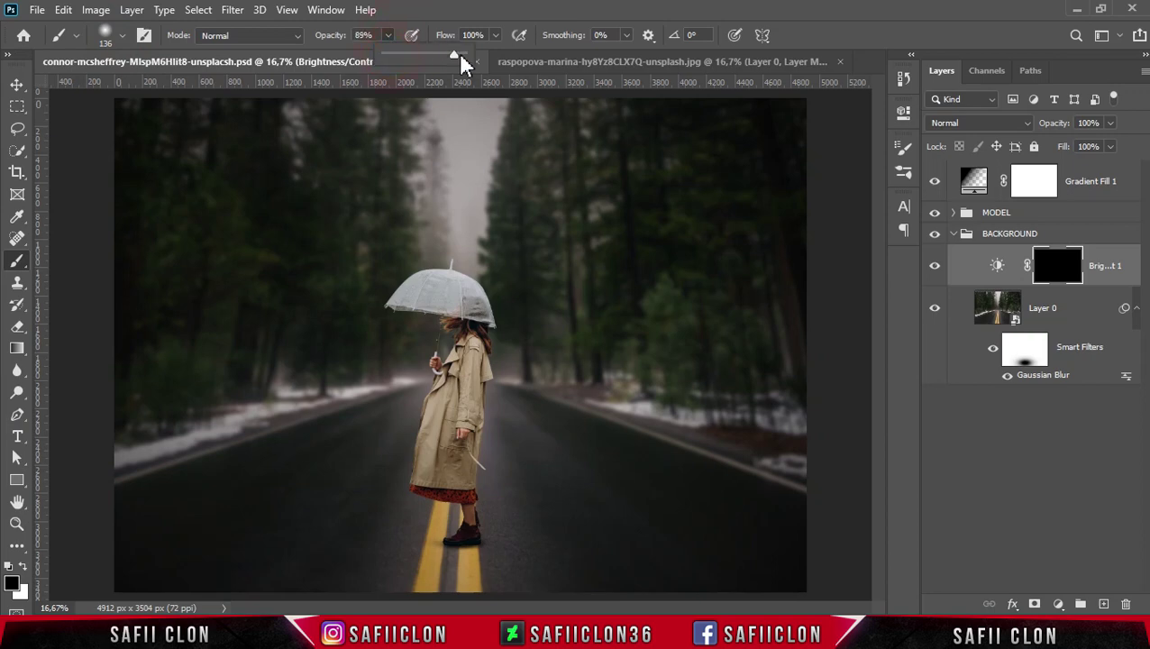
click(390, 38)
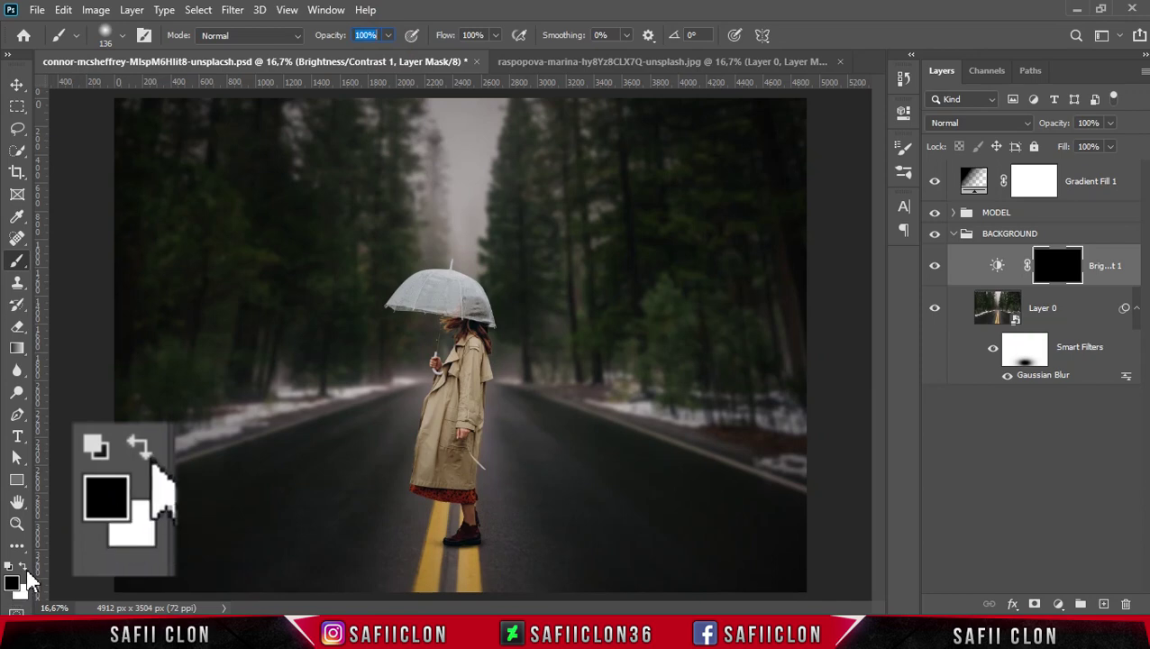
click(23, 566)
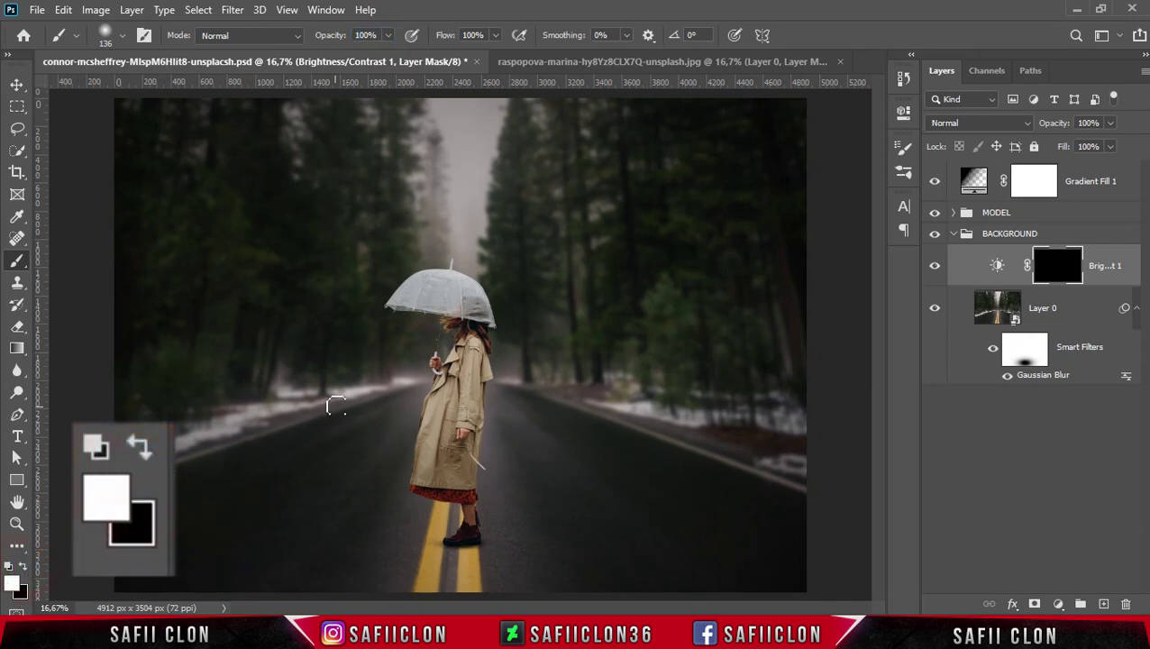
Step: Paint a white spot on the mask beside the woman's feet, unlink it and start transforming
key(bracketright)
key(bracketright)
key(bracketright)
key(bracketright)
key(bracketright)
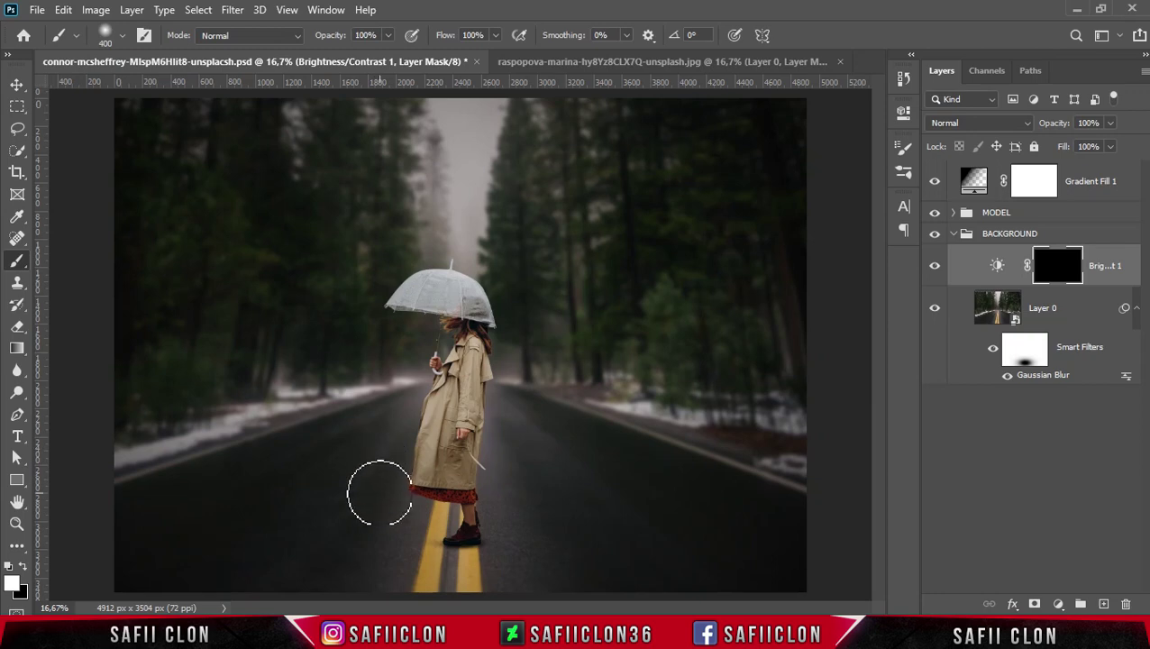
alt+right_click(379, 492)
click(380, 492)
alt+right_click(380, 491)
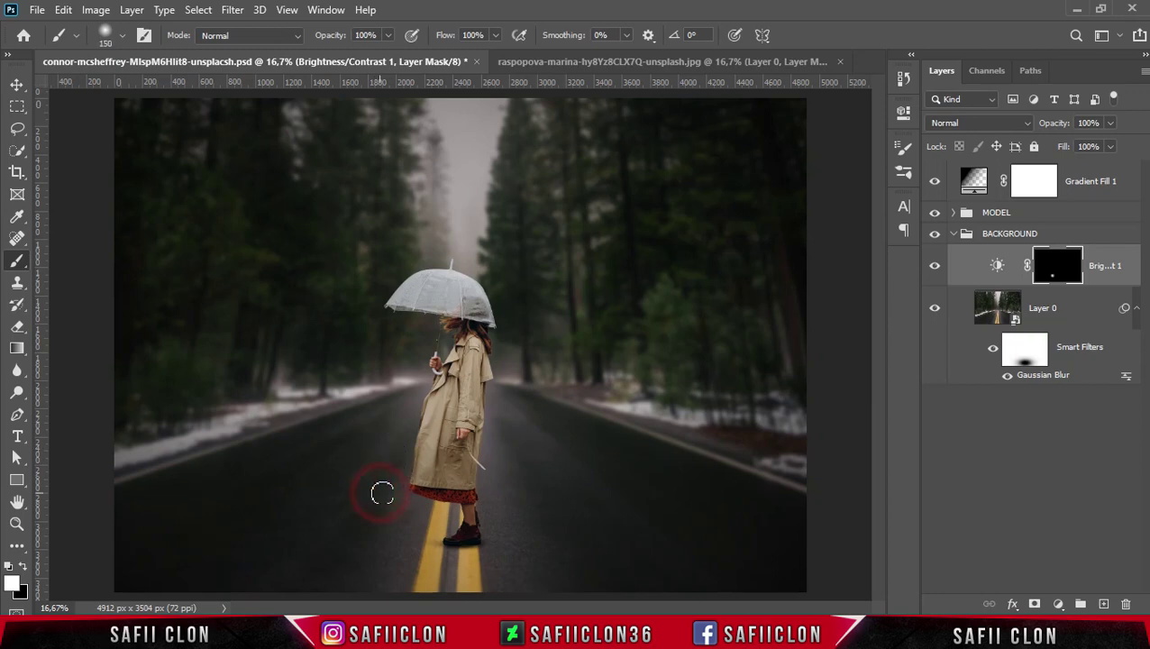
click(1026, 266)
click(1056, 266)
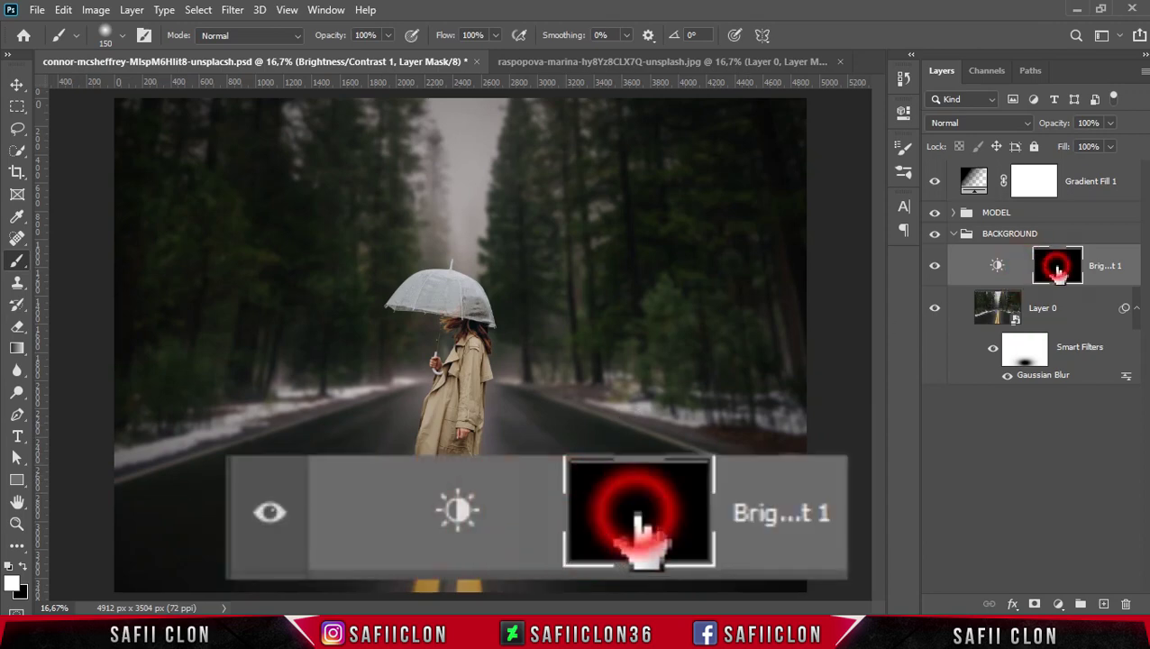
key(ctrl+t)
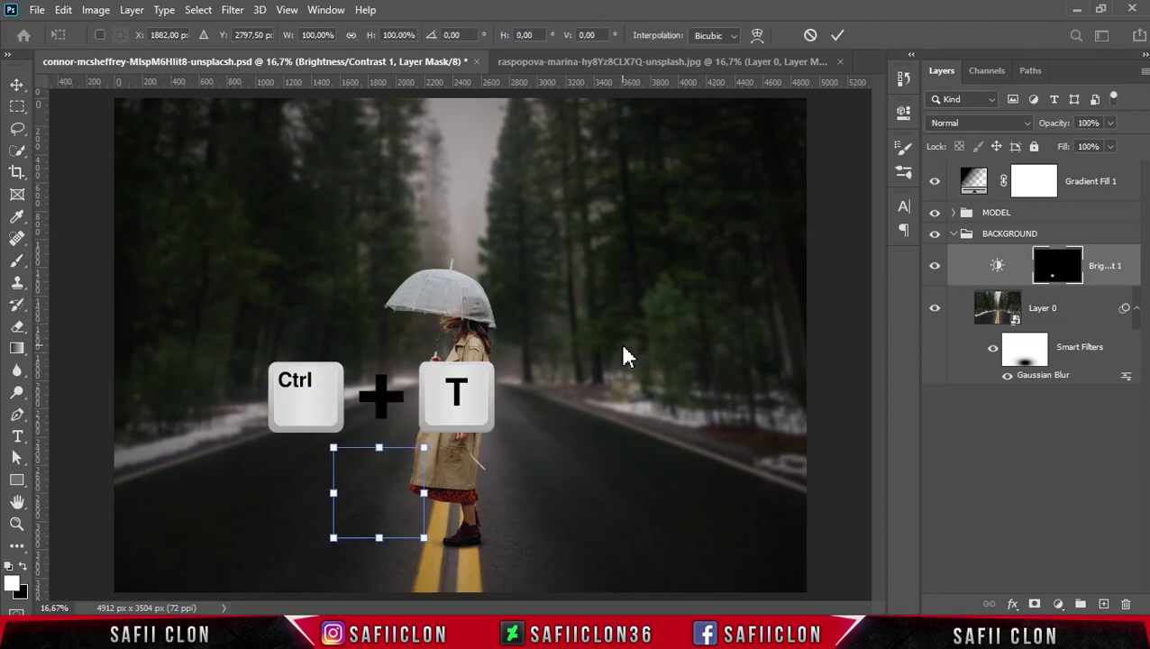
Step: Move and widen the mask's white spot into a broad glow under her boots, then compare
drag(424, 493, 493, 493)
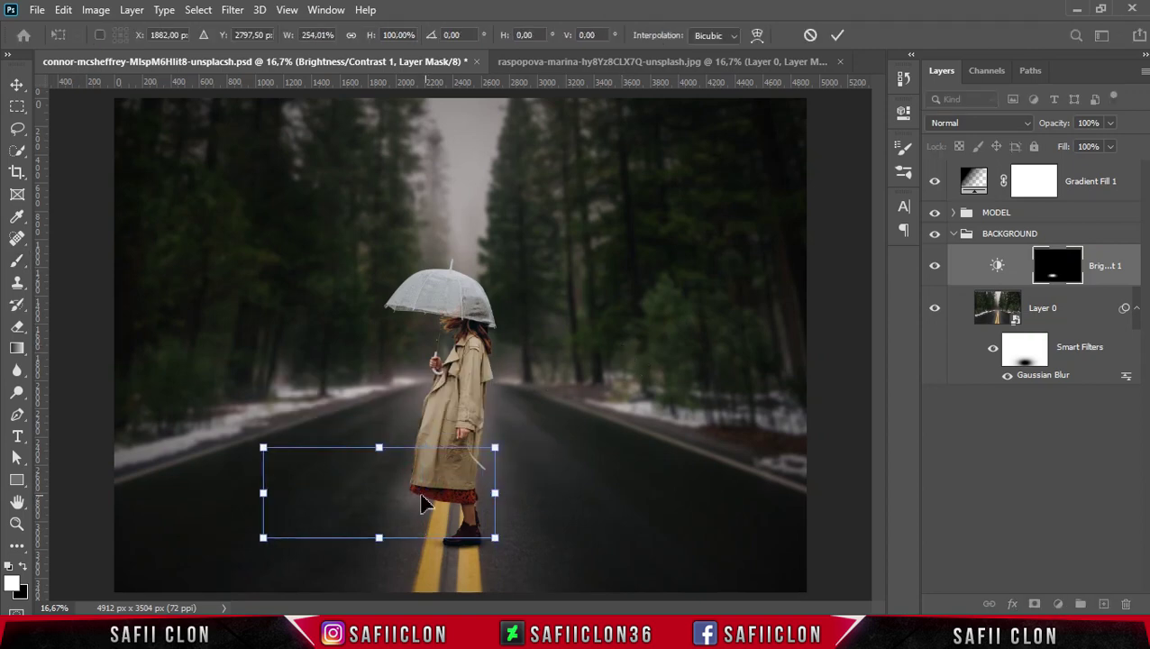
drag(399, 497, 484, 547)
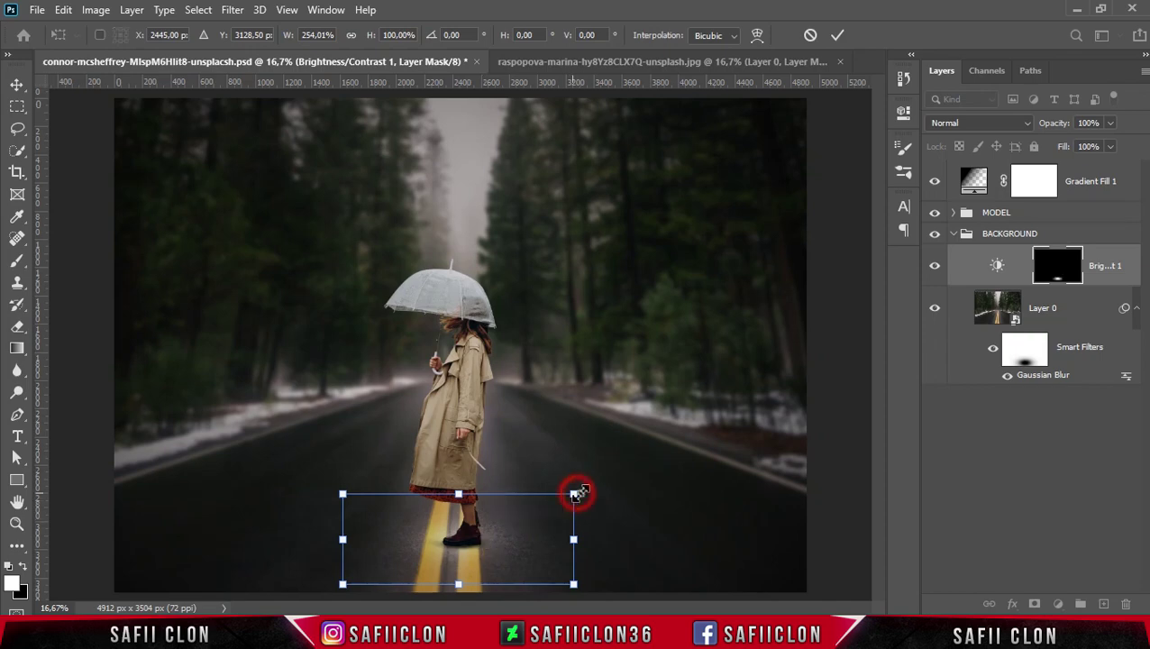
drag(576, 493, 596, 483)
mouse_move(597, 539)
mouse_down()
mouse_move(636, 538)
mouse_move(620, 526)
mouse_up()
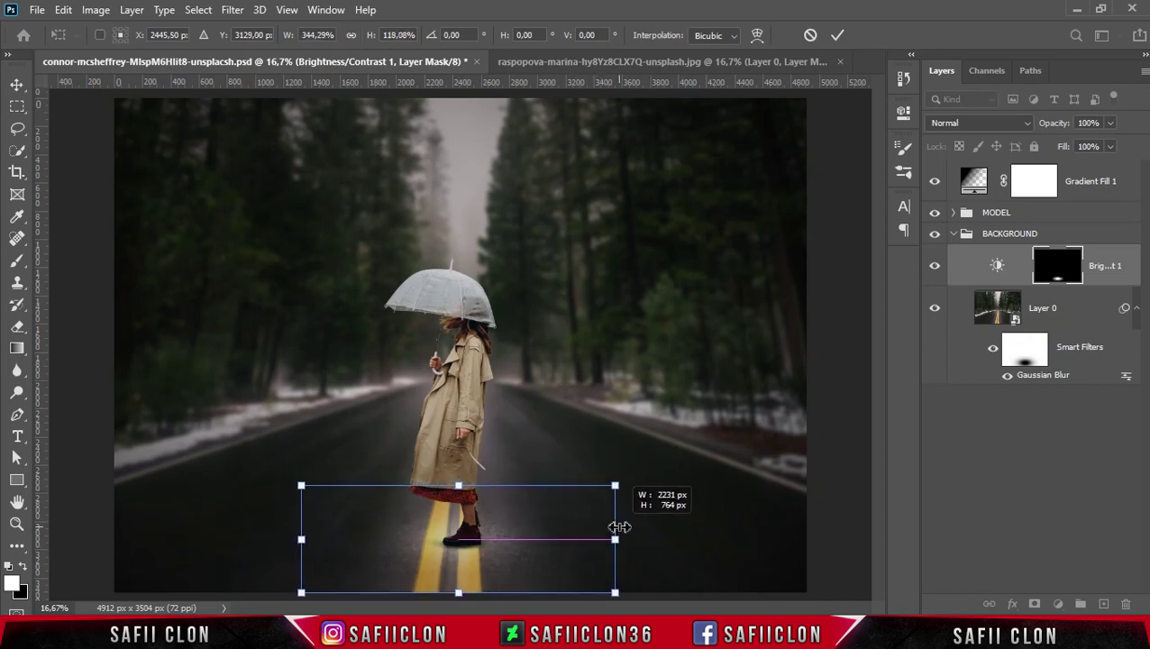
click(837, 36)
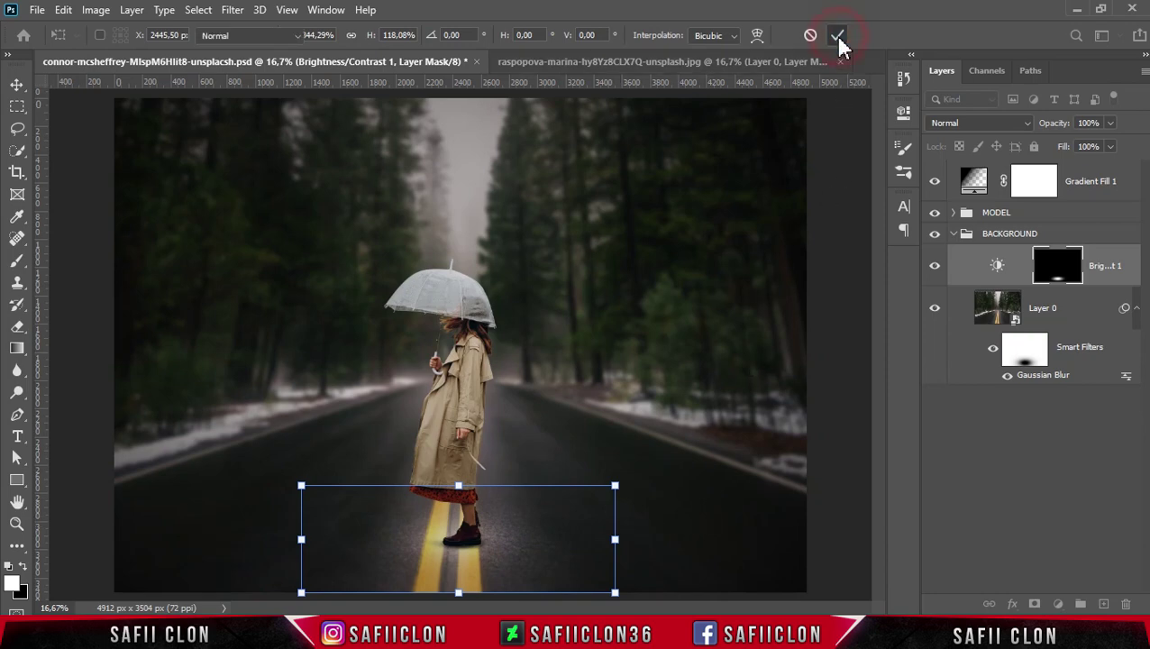
click(934, 267)
click(935, 267)
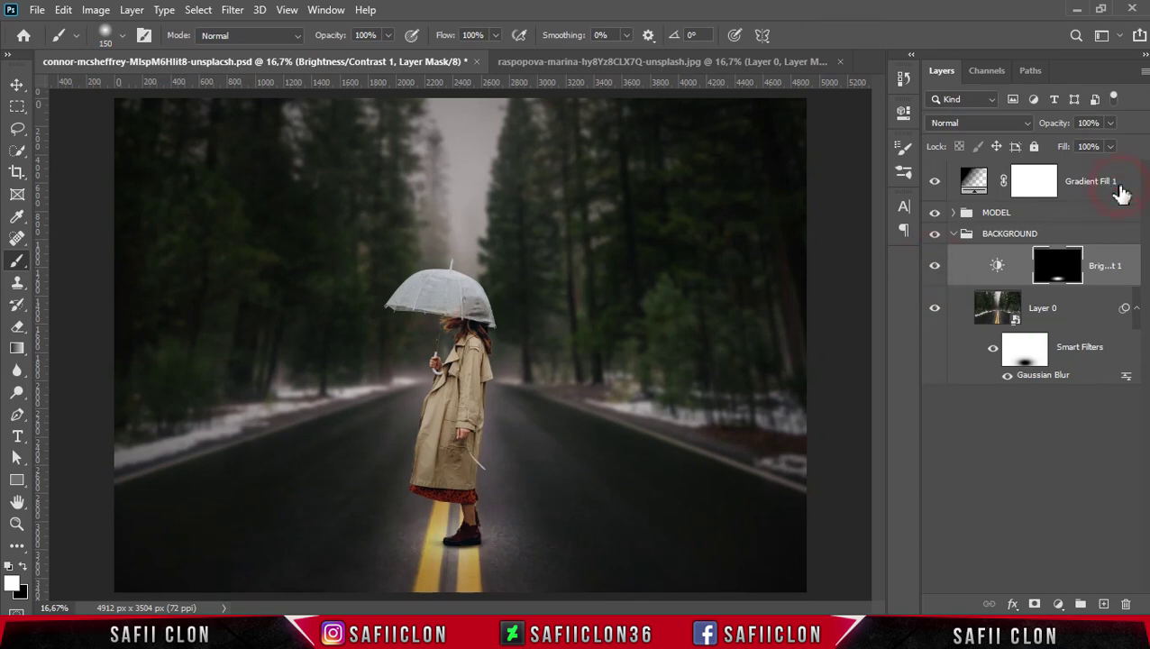
Step: Change Gradient Fill 1's blend mode from Normal to Soft Light, comparing before and after
click(1117, 187)
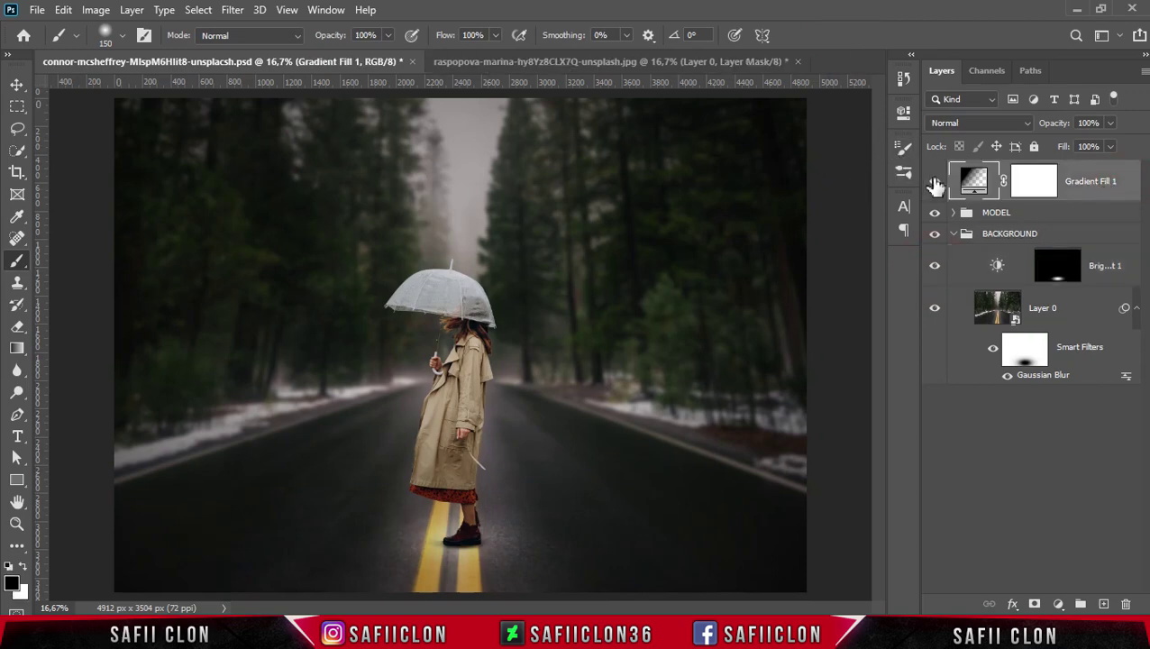
click(934, 181)
click(934, 181)
click(988, 124)
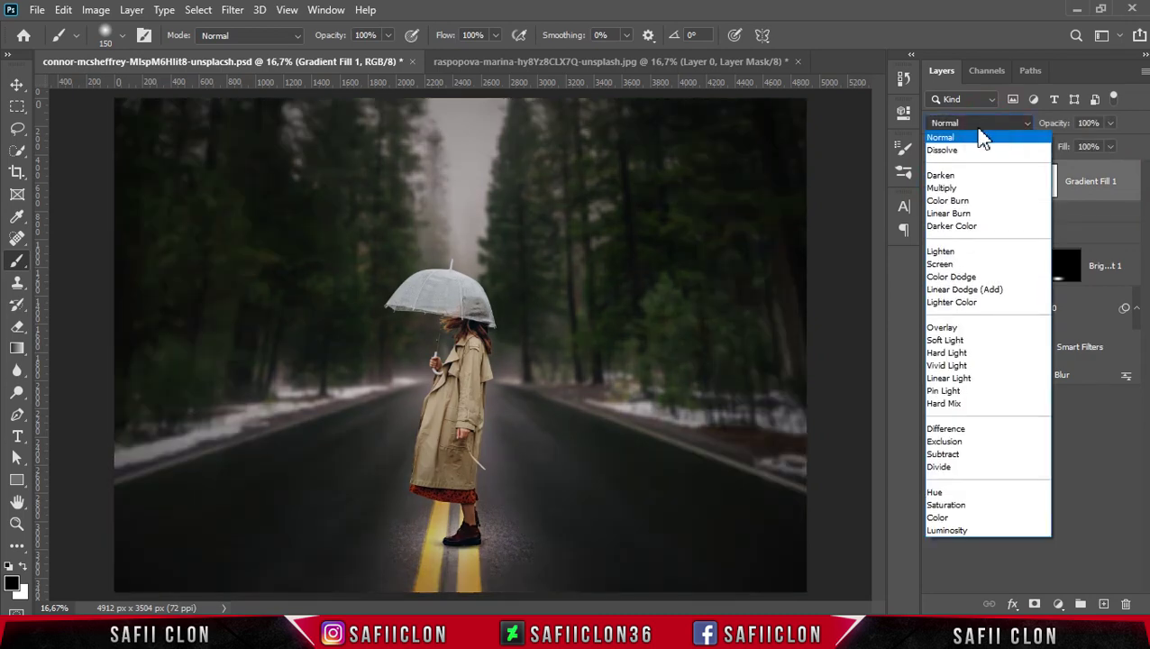
click(942, 339)
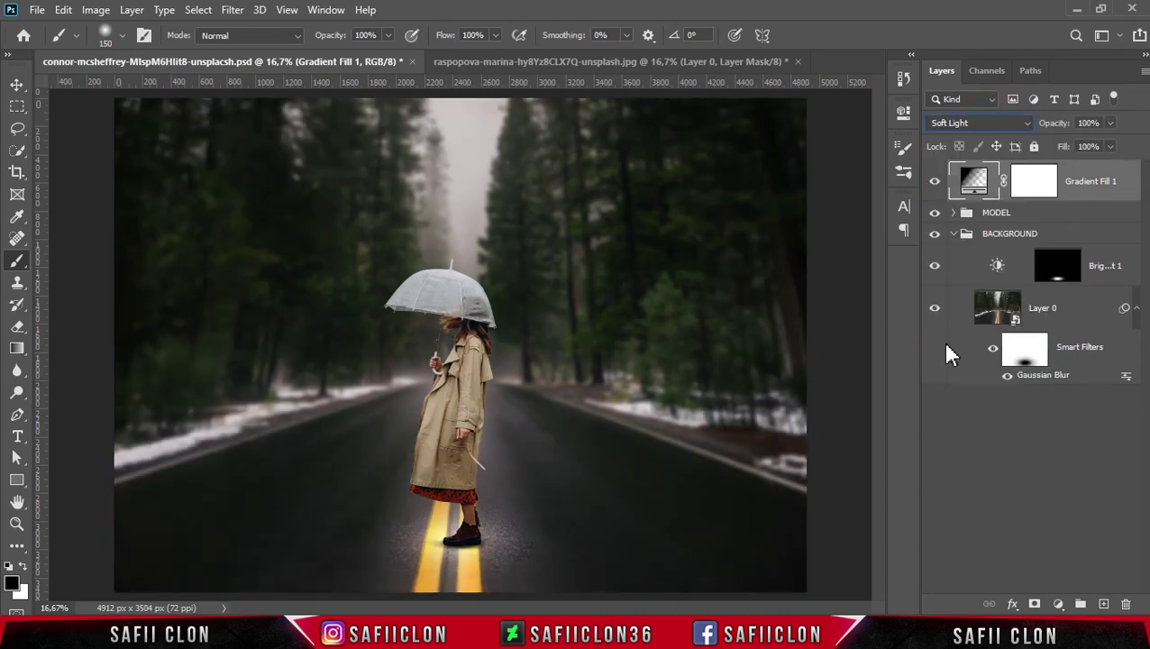
click(932, 183)
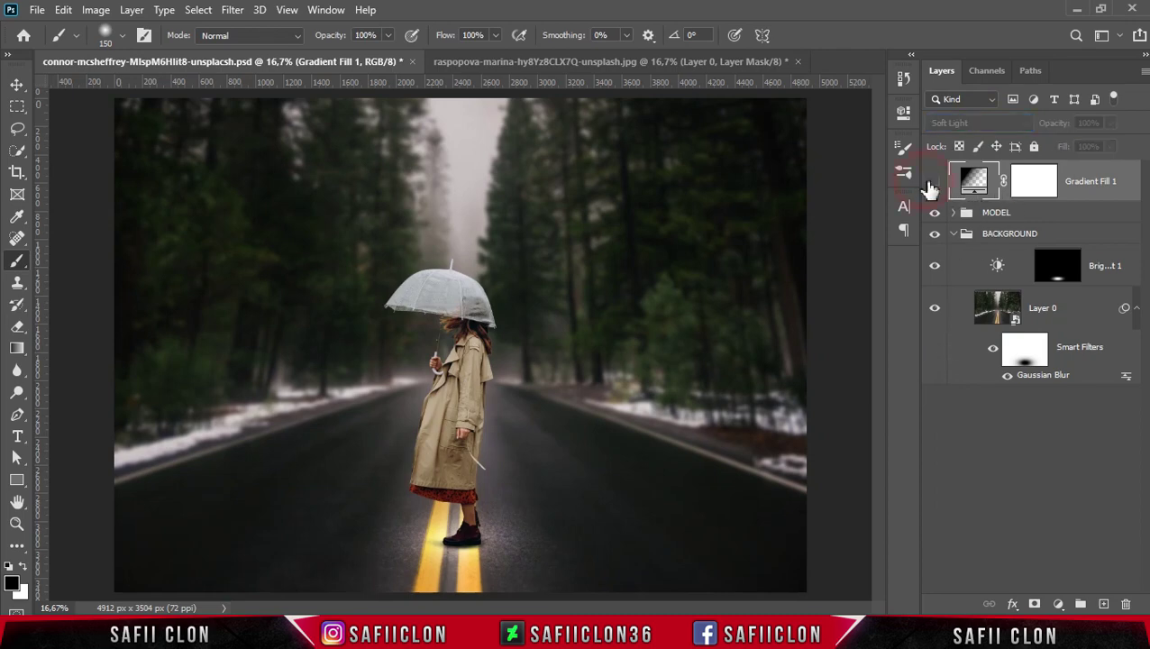
click(932, 183)
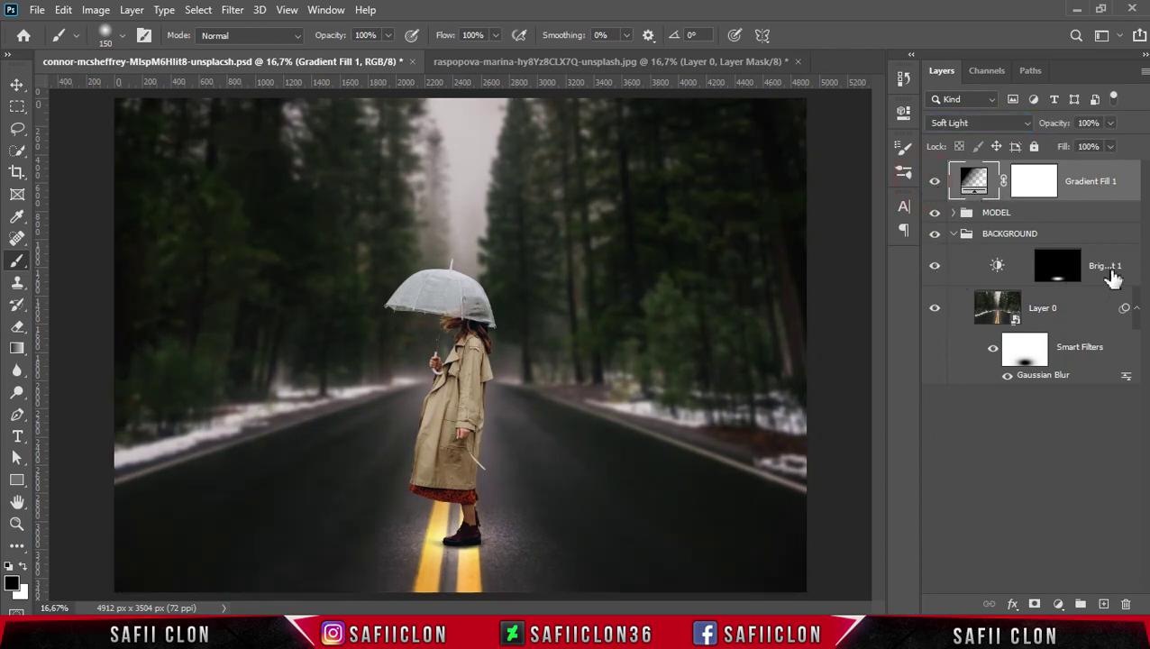
click(1111, 272)
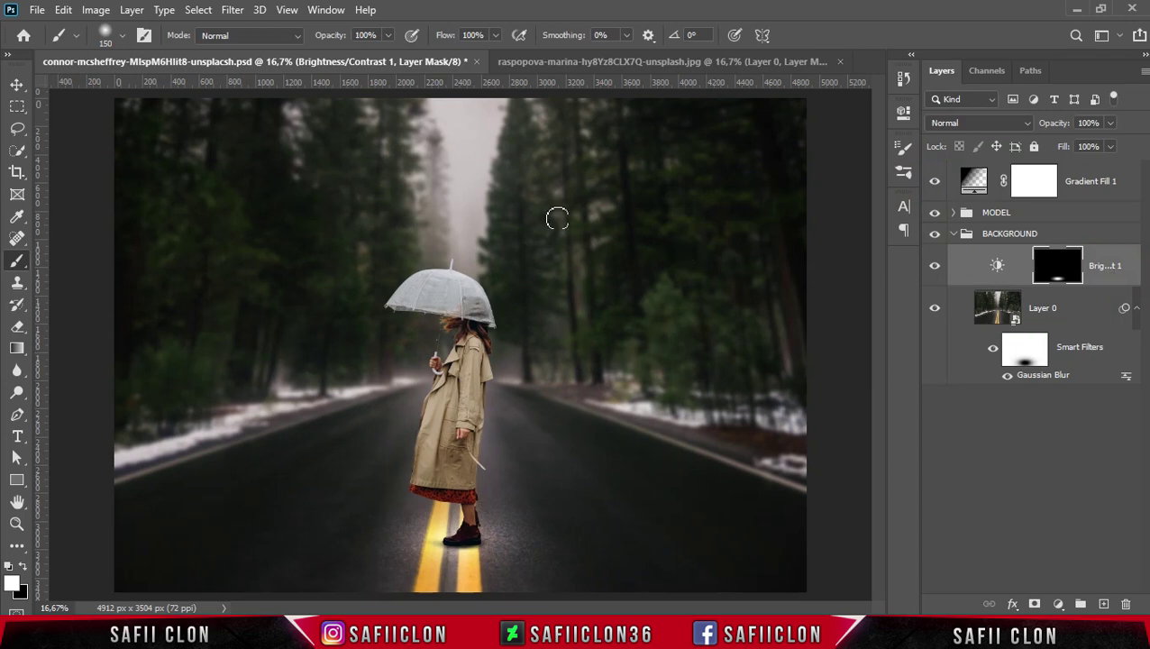
Step: Open the jaccob misty forest JPG
click(37, 9)
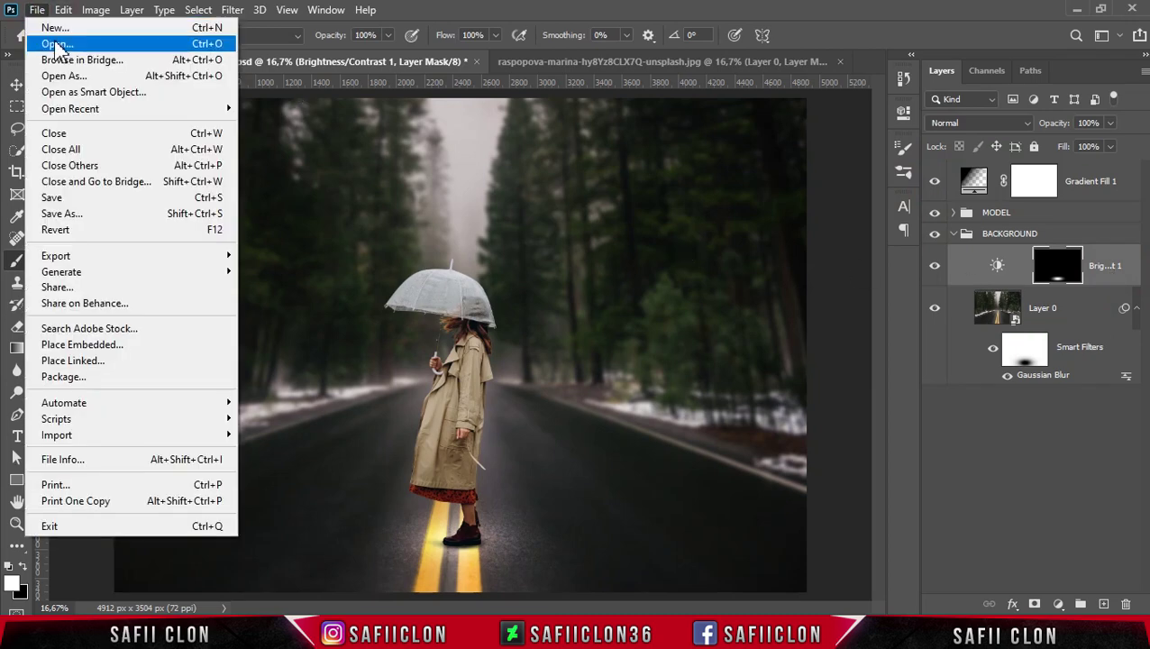
click(58, 45)
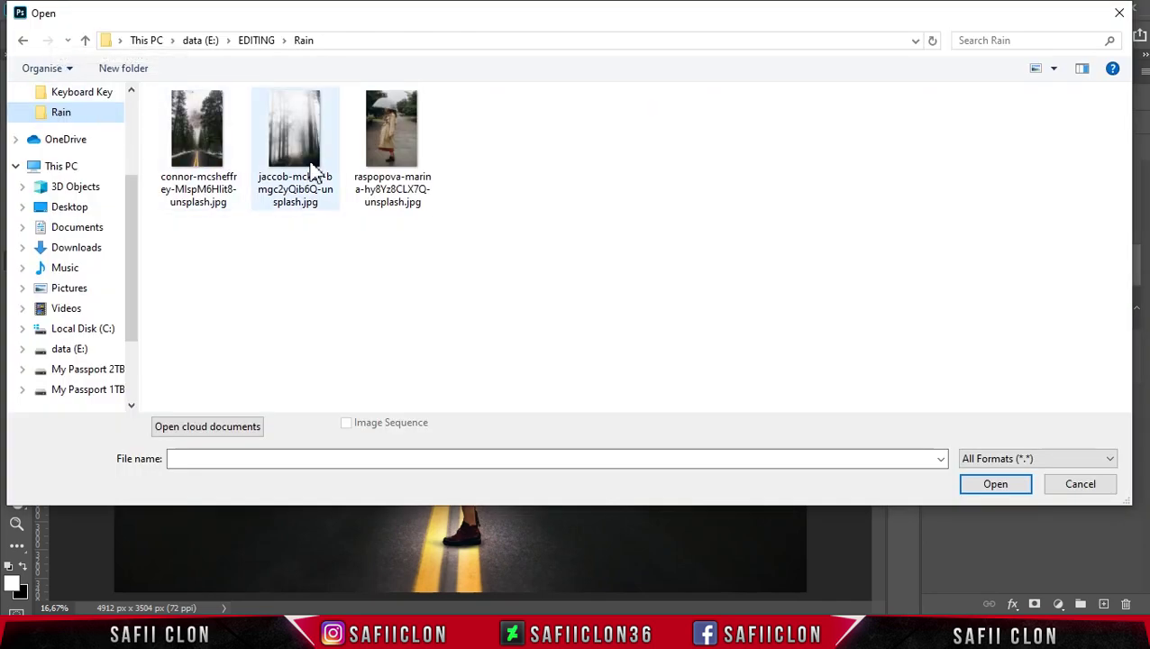
click(311, 144)
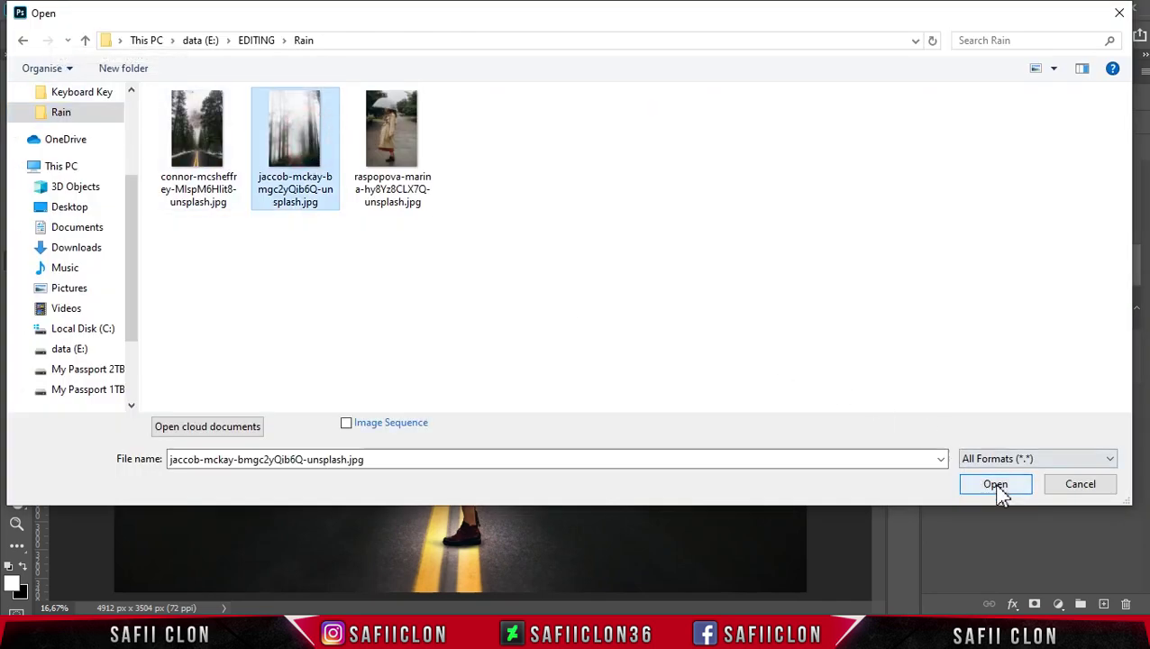
click(996, 483)
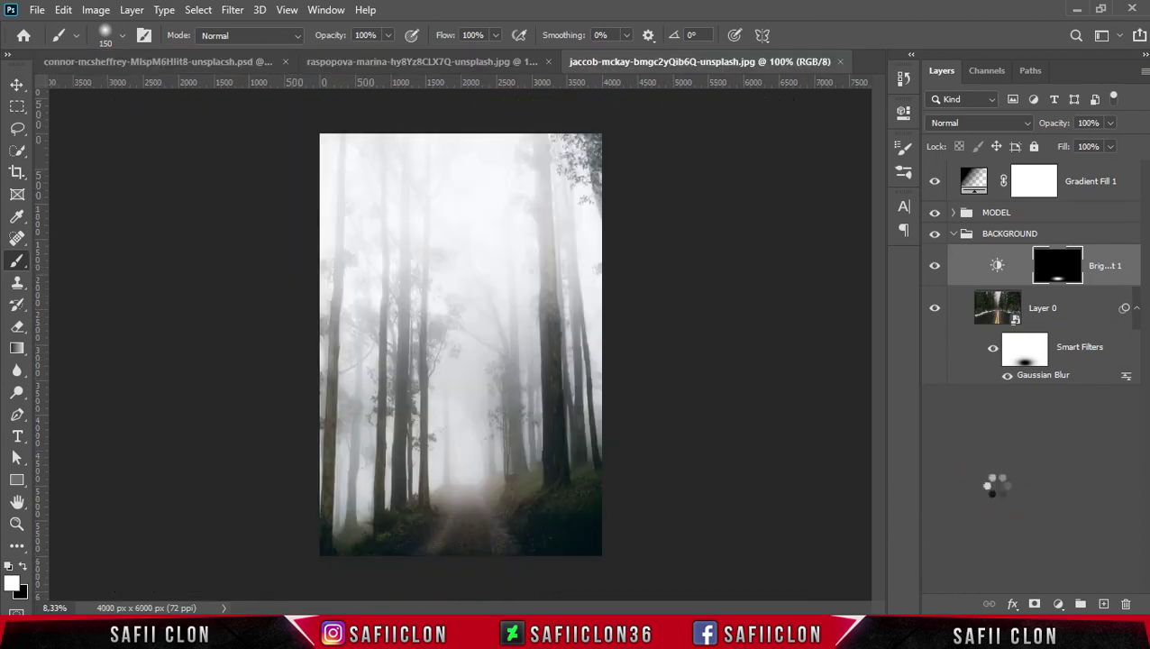
Step: Bring the forest photo into the connor composite, scale it to cover the canvas, and add a layer mask
mouse_move(1078, 197)
mouse_down()
mouse_move(154, 61)
mouse_move(515, 310)
mouse_up()
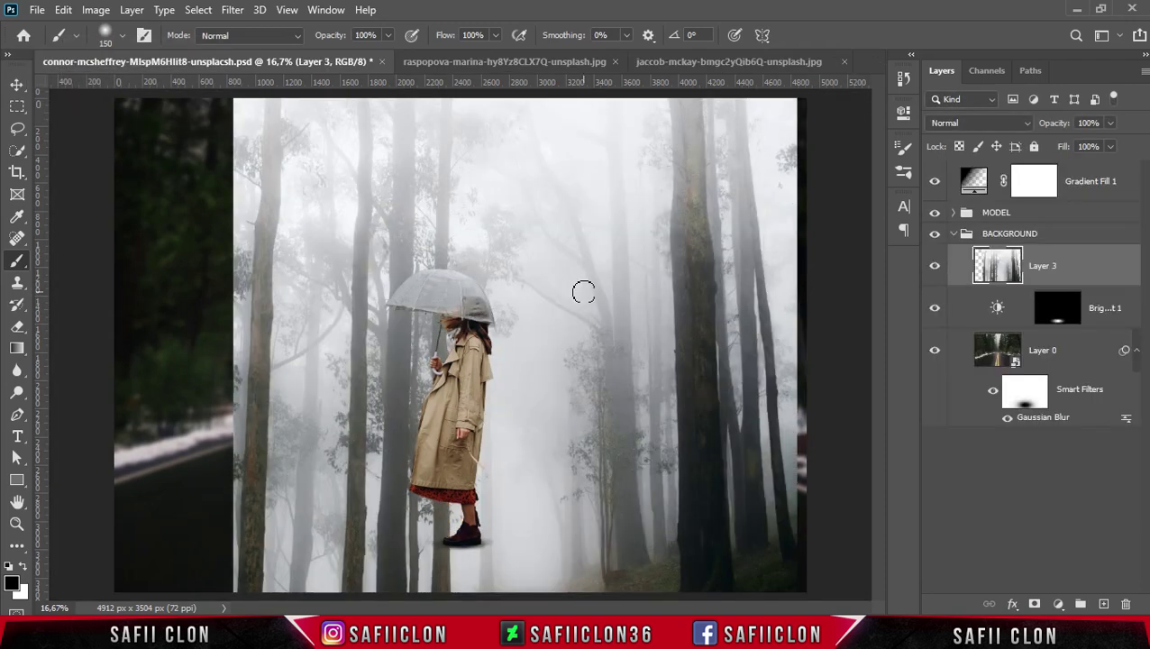
key(ctrl+minus)
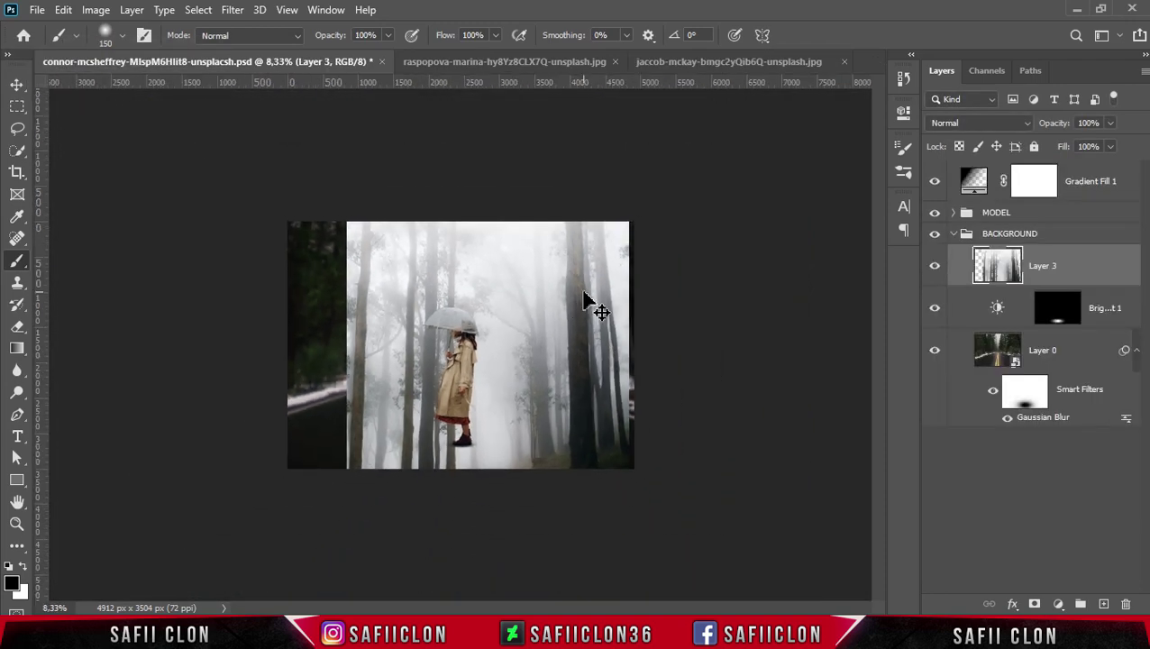
key(ctrl+t)
mouse_move(585, 380)
mouse_down()
mouse_move(541, 311)
mouse_move(544, 297)
mouse_up()
drag(589, 454, 606, 480)
mouse_move(612, 245)
mouse_down()
mouse_move(633, 244)
mouse_move(585, 280)
mouse_up()
key(shift+Left)
key(shift+Left)
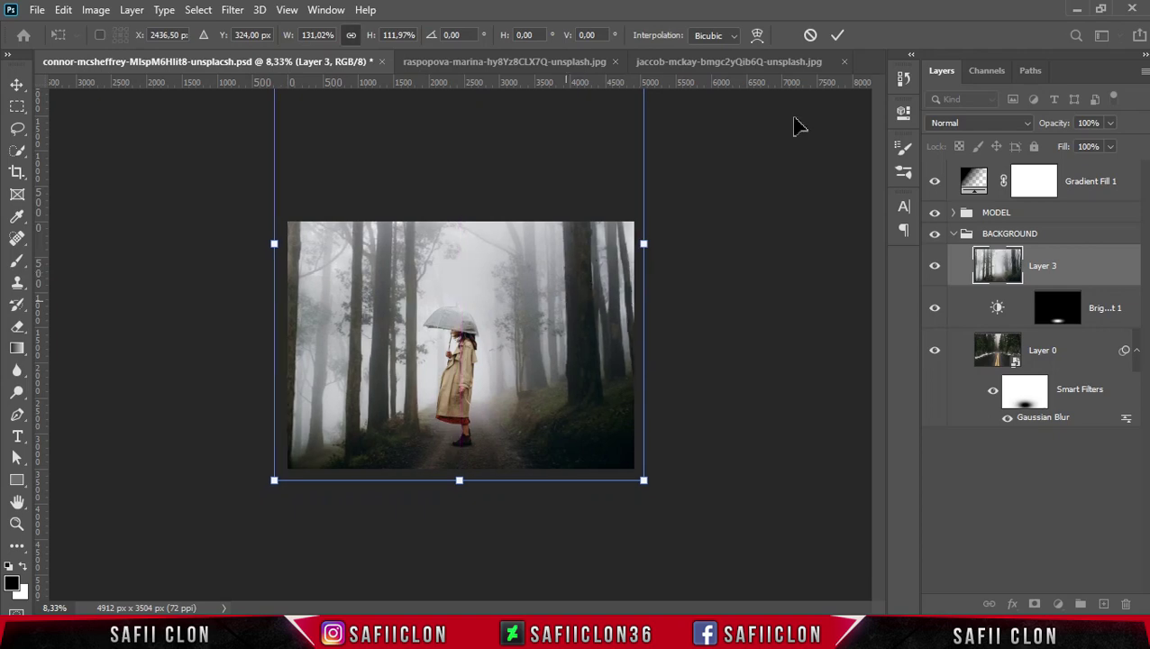
click(835, 36)
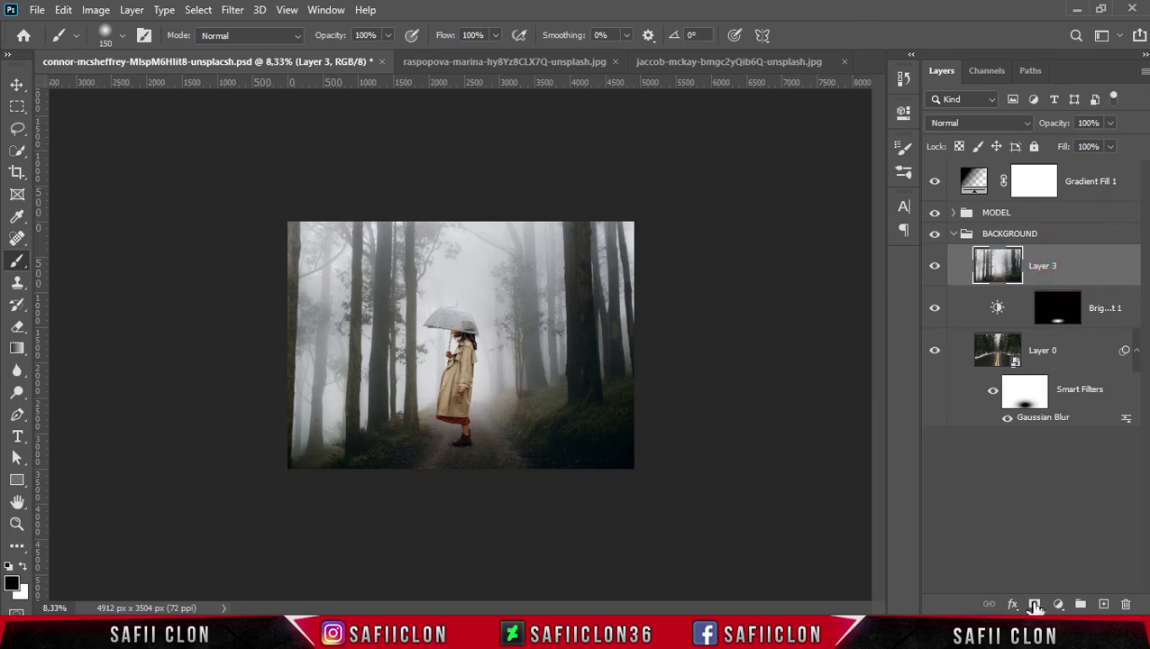
click(1034, 604)
Step: Prepare a black foreground-to-transparent linear gradient on Layer 3's mask
click(1053, 270)
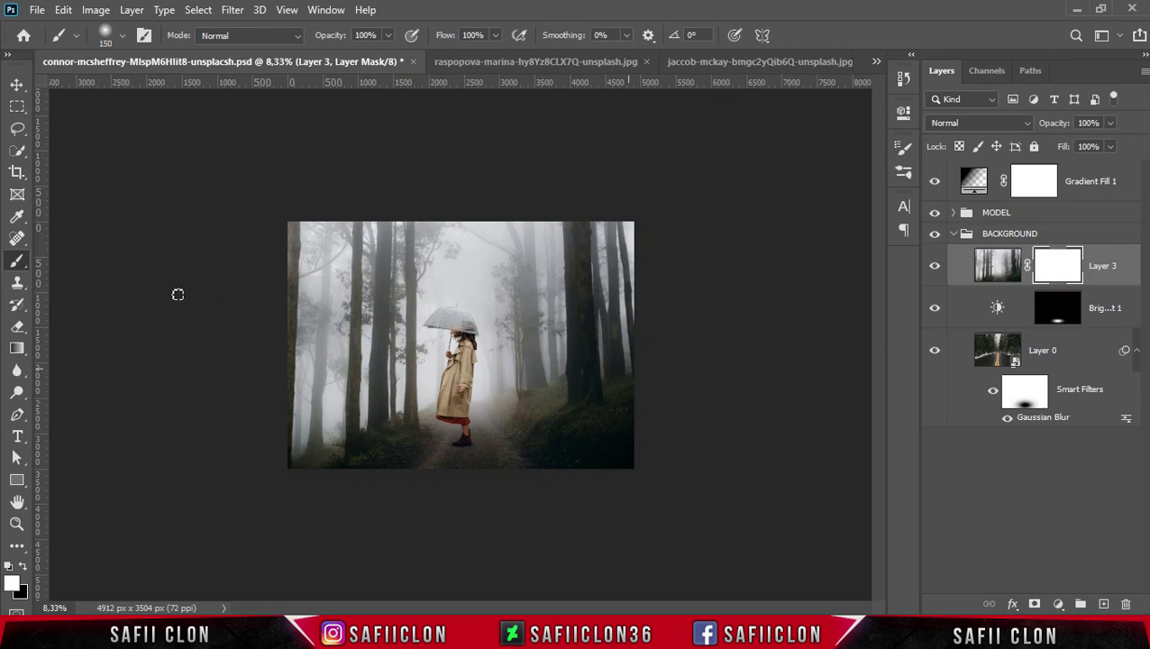
right_click(17, 349)
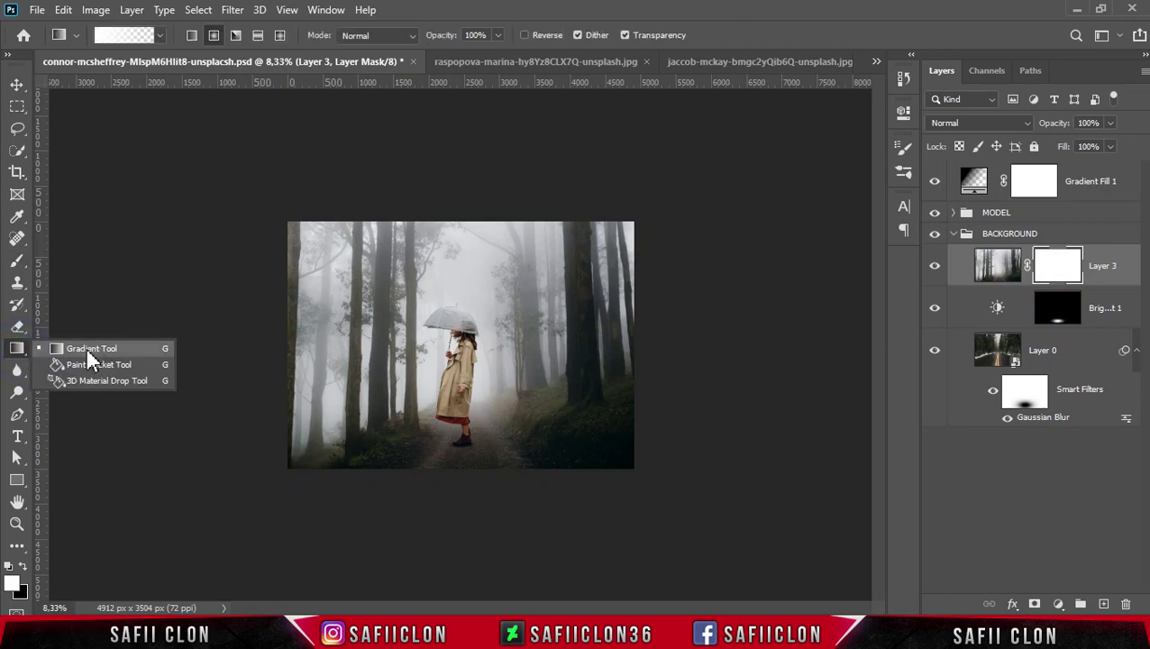
click(84, 351)
click(161, 35)
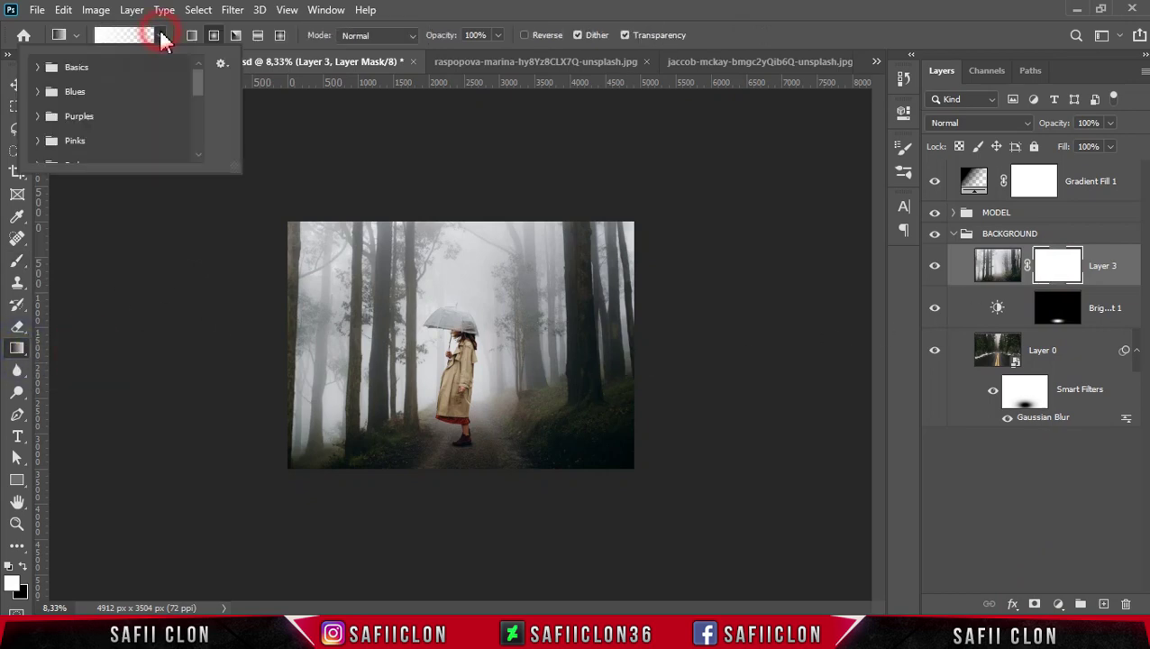
click(38, 67)
click(87, 94)
click(160, 36)
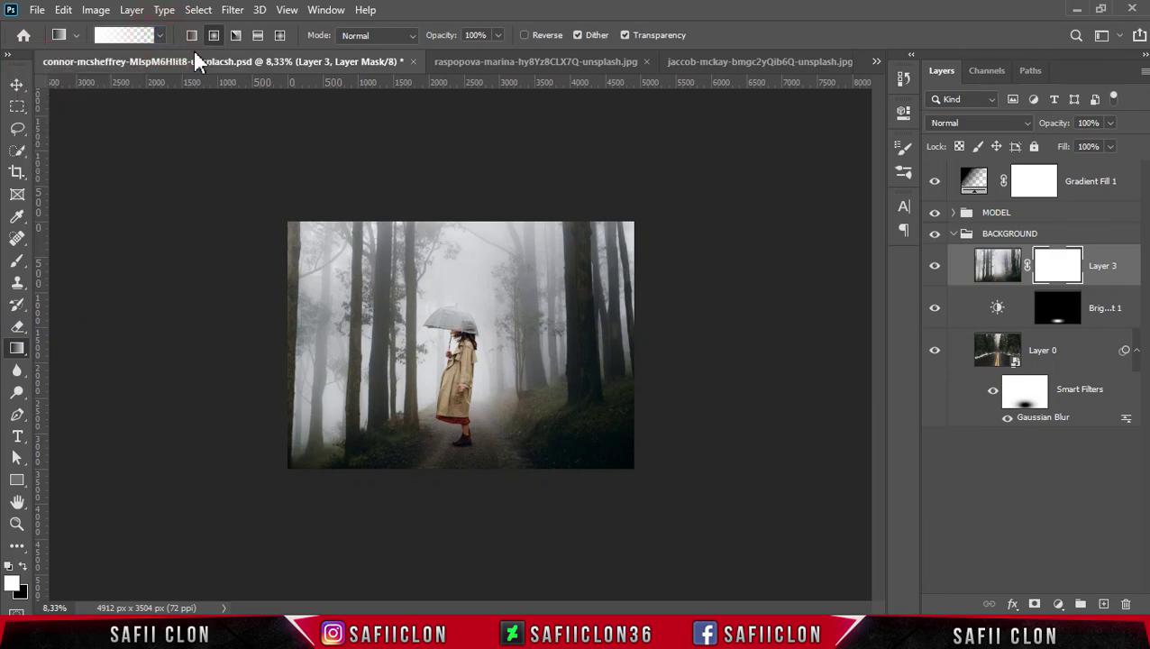
click(192, 39)
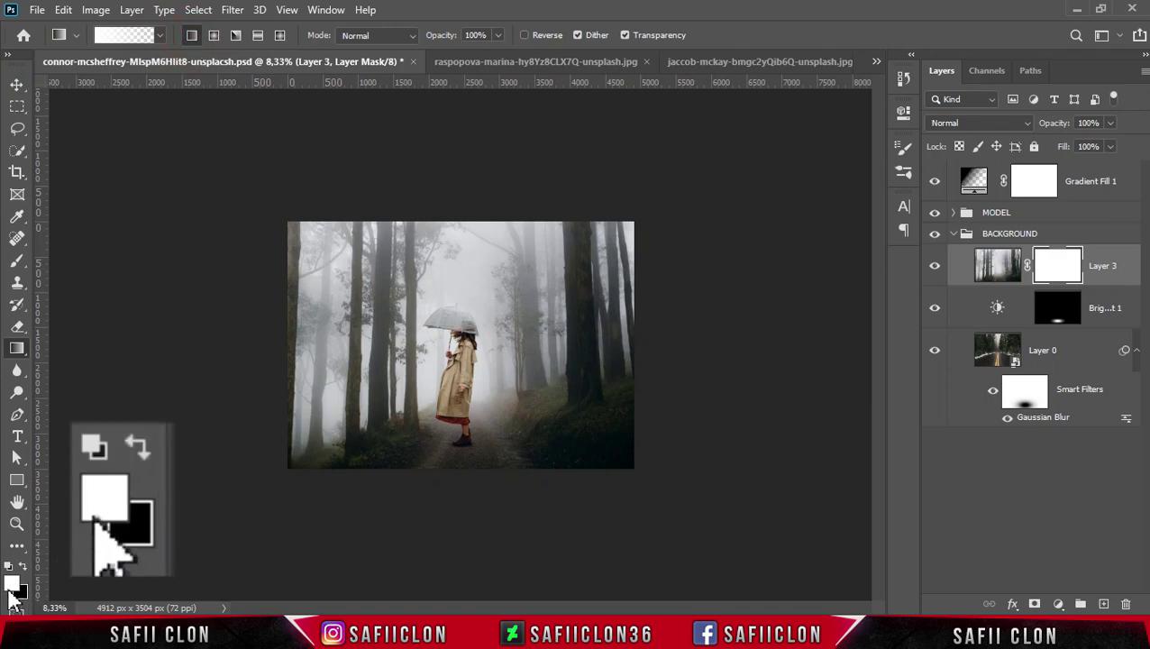
click(24, 567)
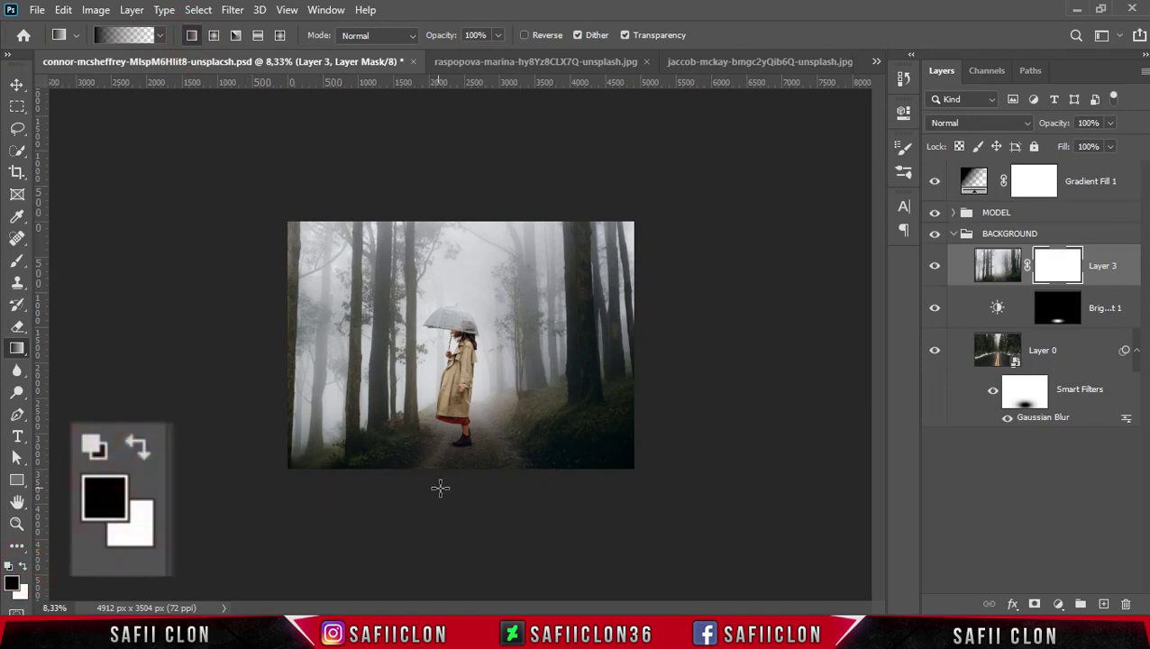
Step: Drag the gradient from below the road up to the umbrella to fade the forest out
key(ctrl+plus)
drag(465, 575, 462, 315)
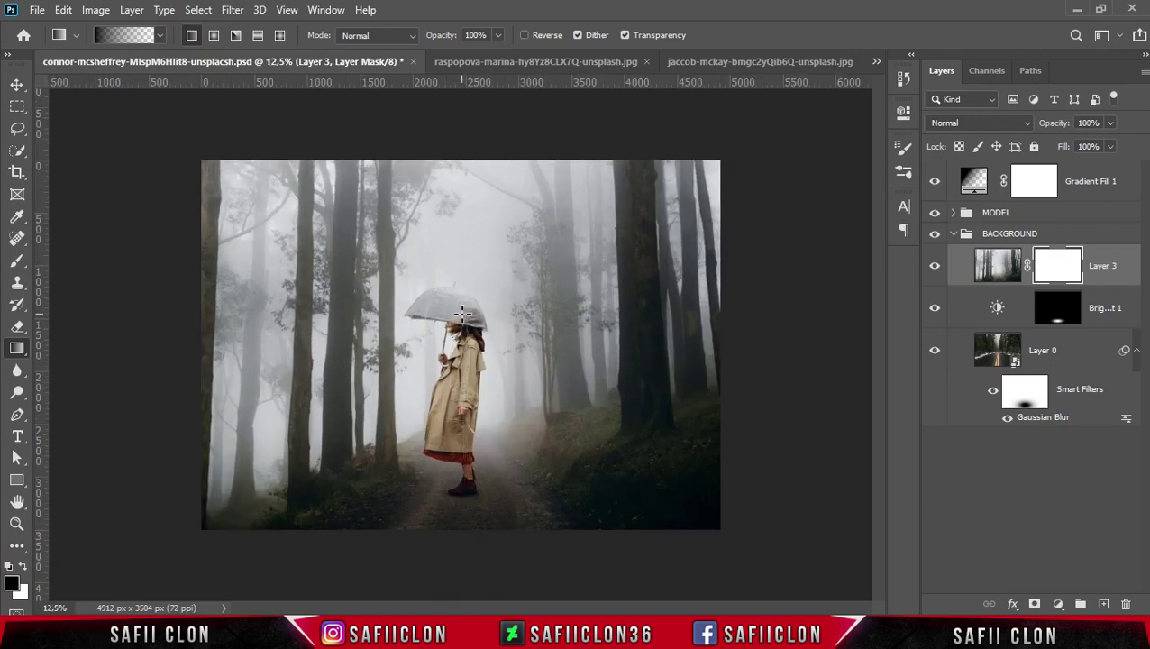
drag(448, 566, 453, 360)
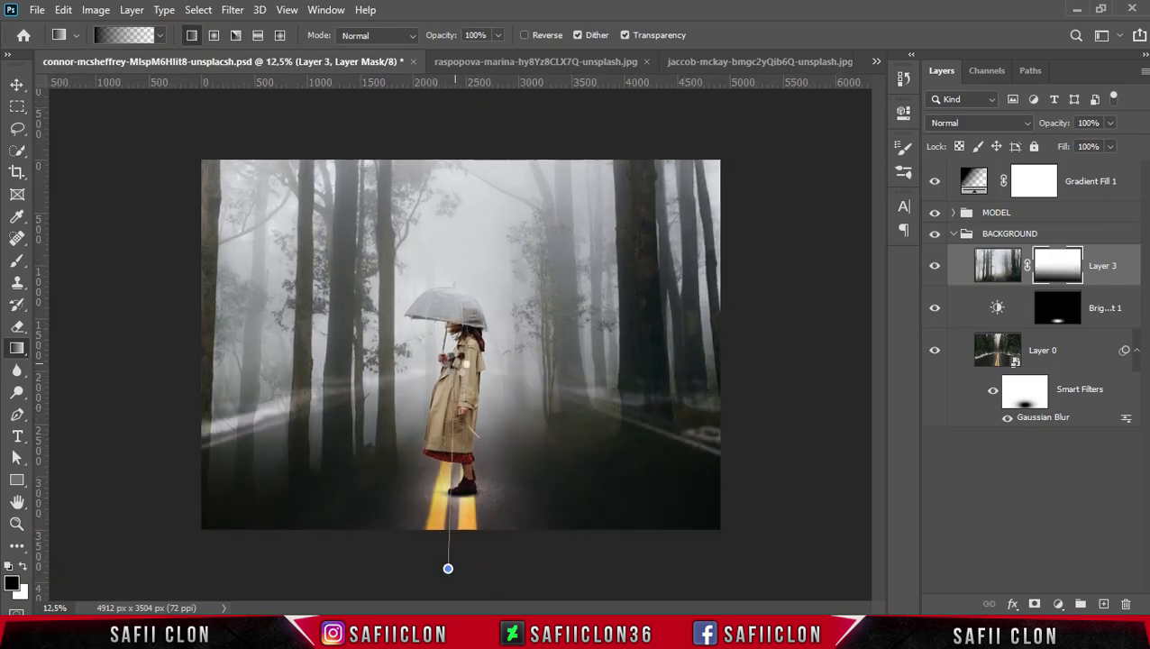
drag(448, 584, 451, 329)
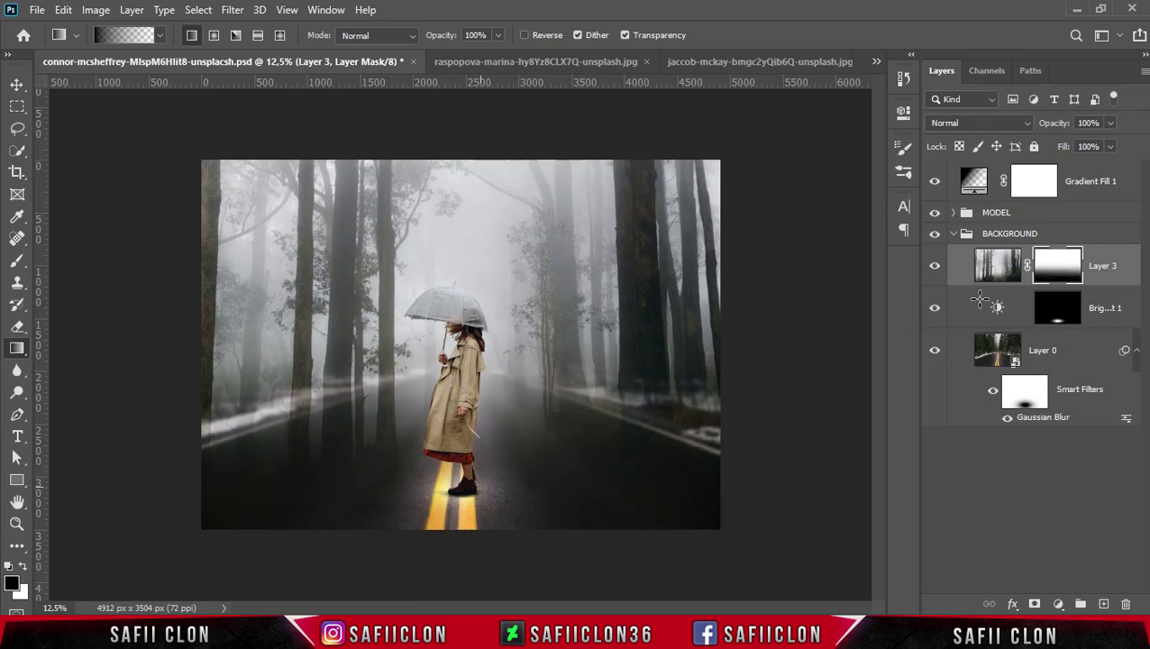
click(1061, 281)
right_click(17, 259)
Step: Set up a Soft Round brush at about 322 px with 26% opacity
click(57, 259)
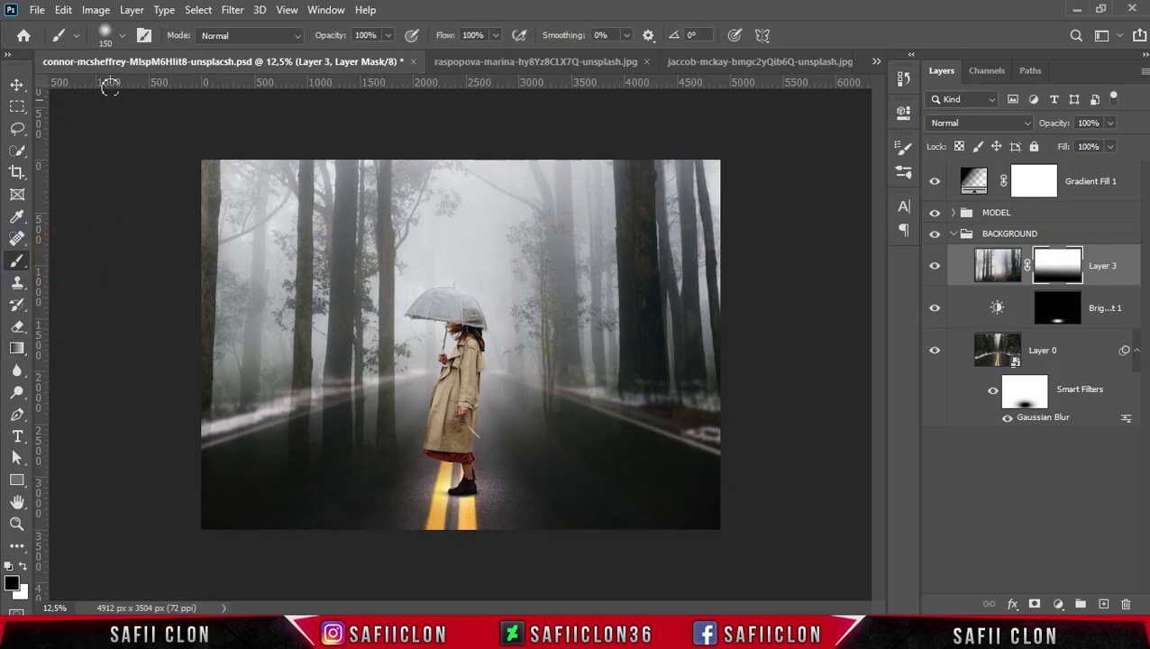
click(123, 38)
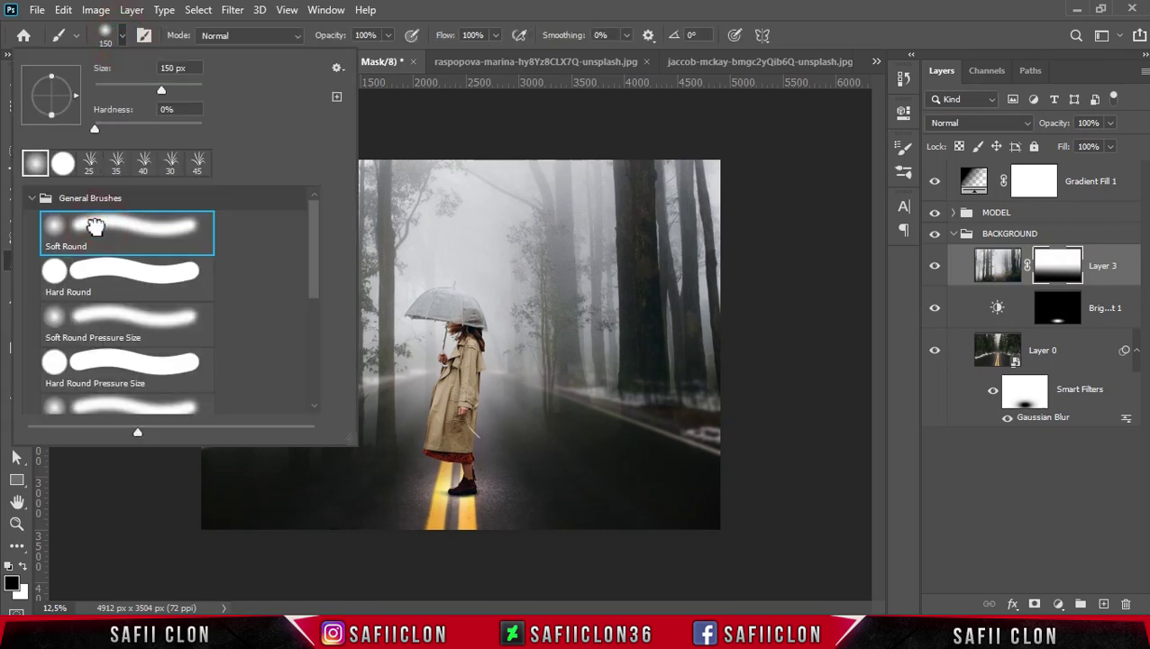
drag(164, 91, 179, 93)
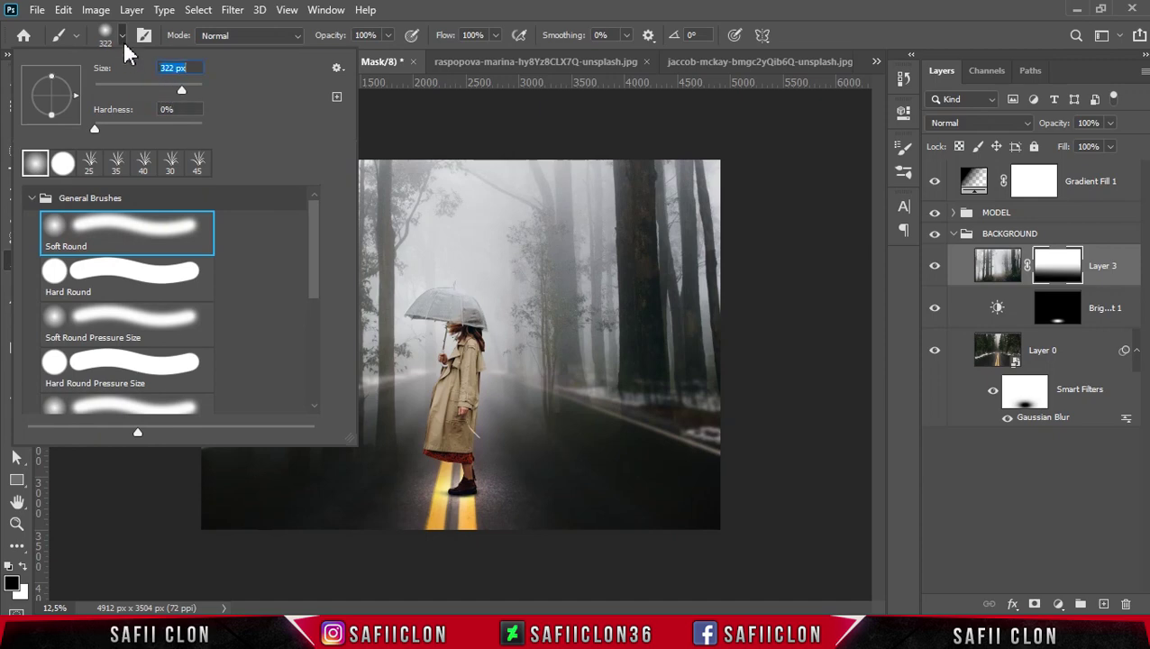
click(122, 38)
click(389, 36)
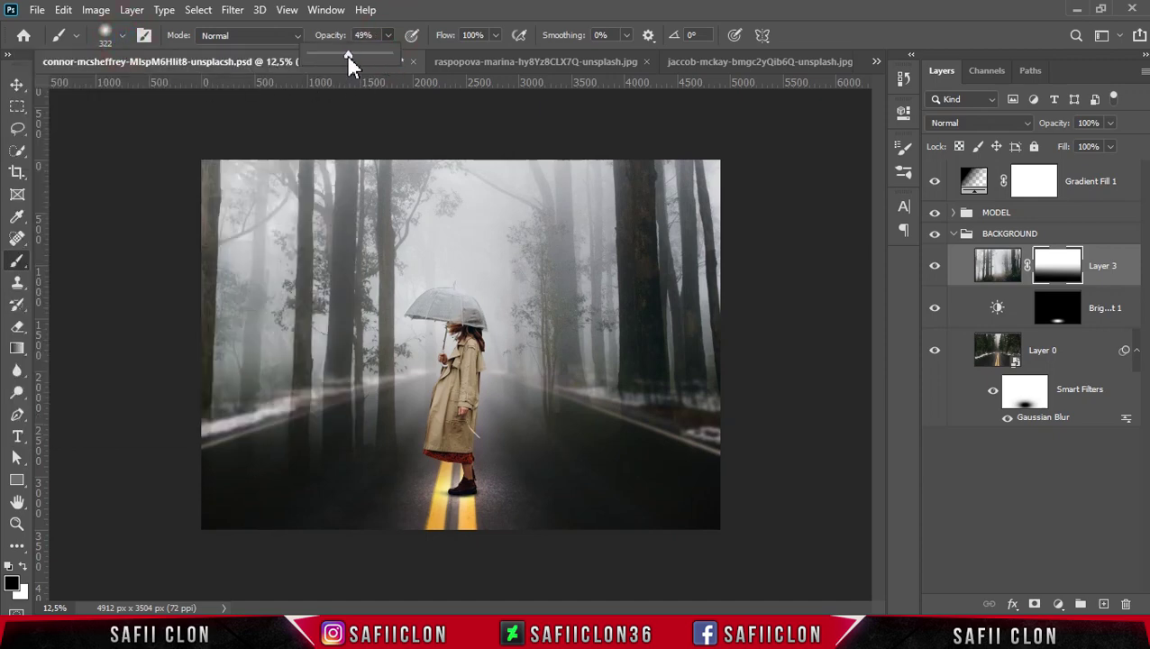
click(388, 34)
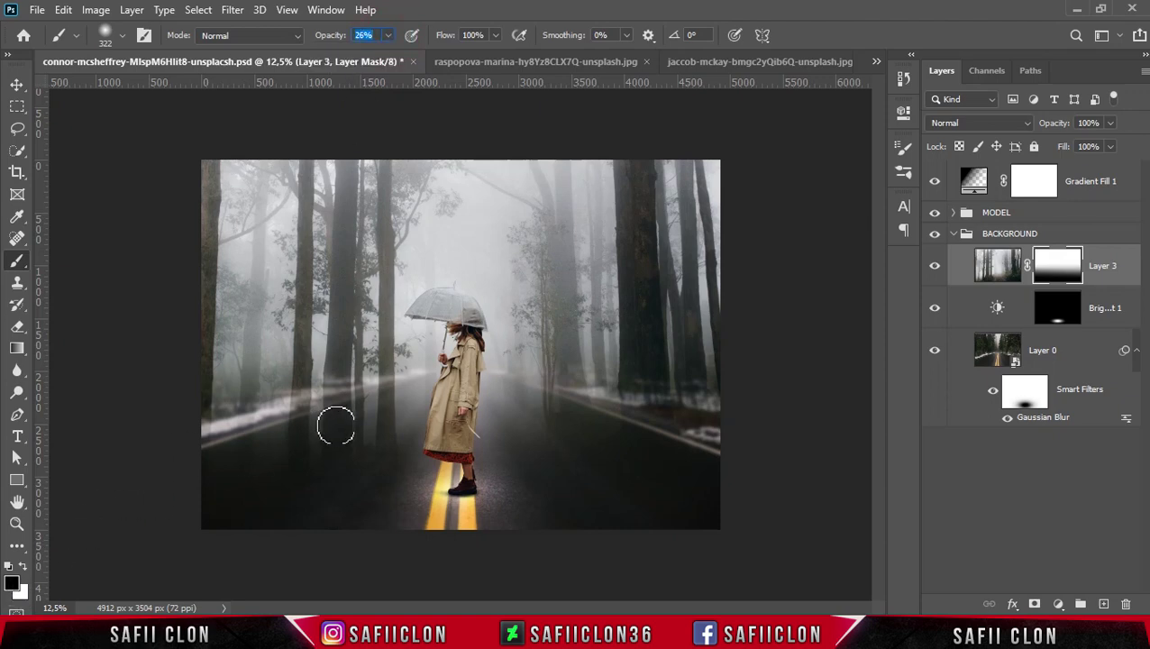
Step: Paint black across the road and along its left and right edges to clear fog
key(bracketright)
key(bracketright)
key(bracketright)
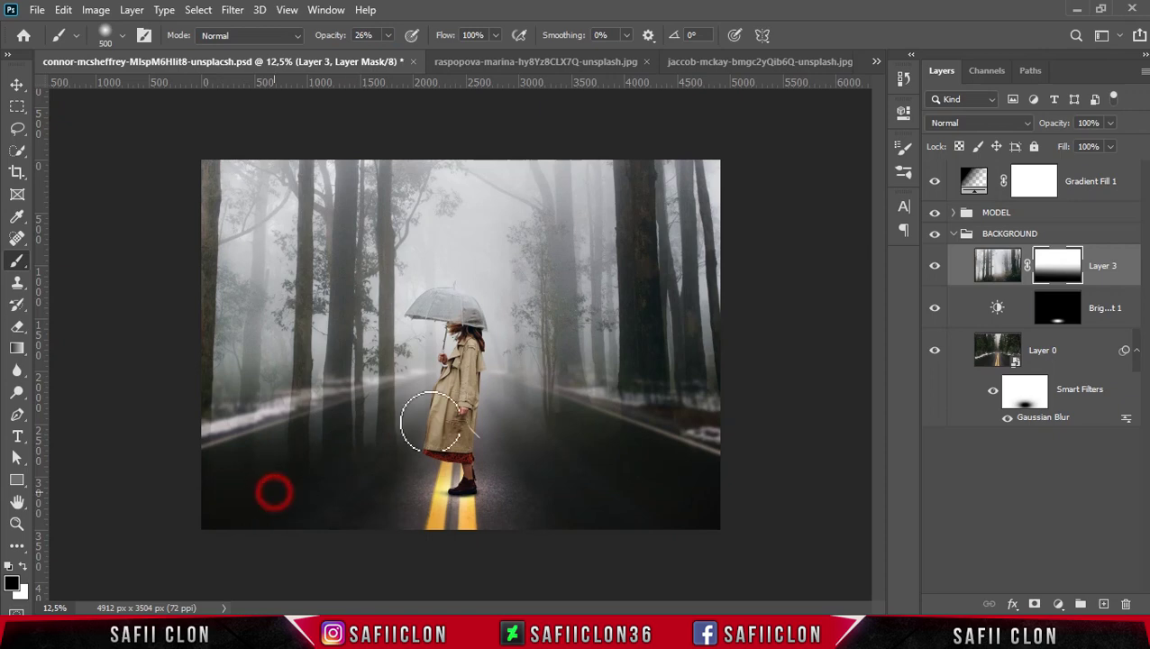
drag(388, 423, 423, 387)
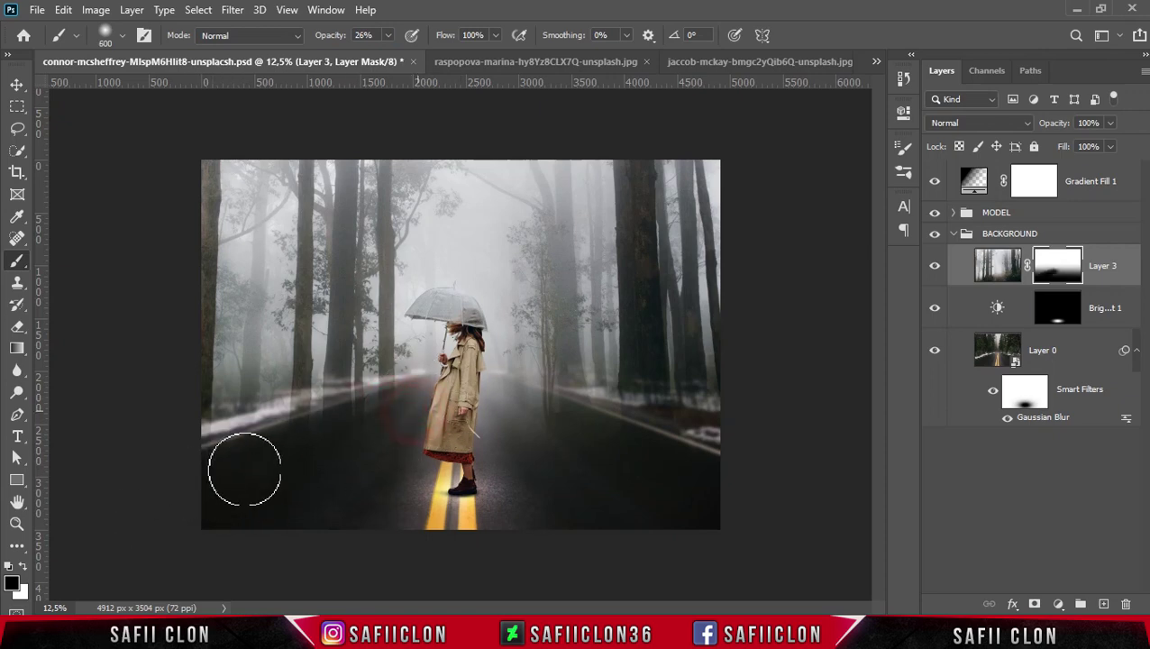
drag(241, 465, 698, 472)
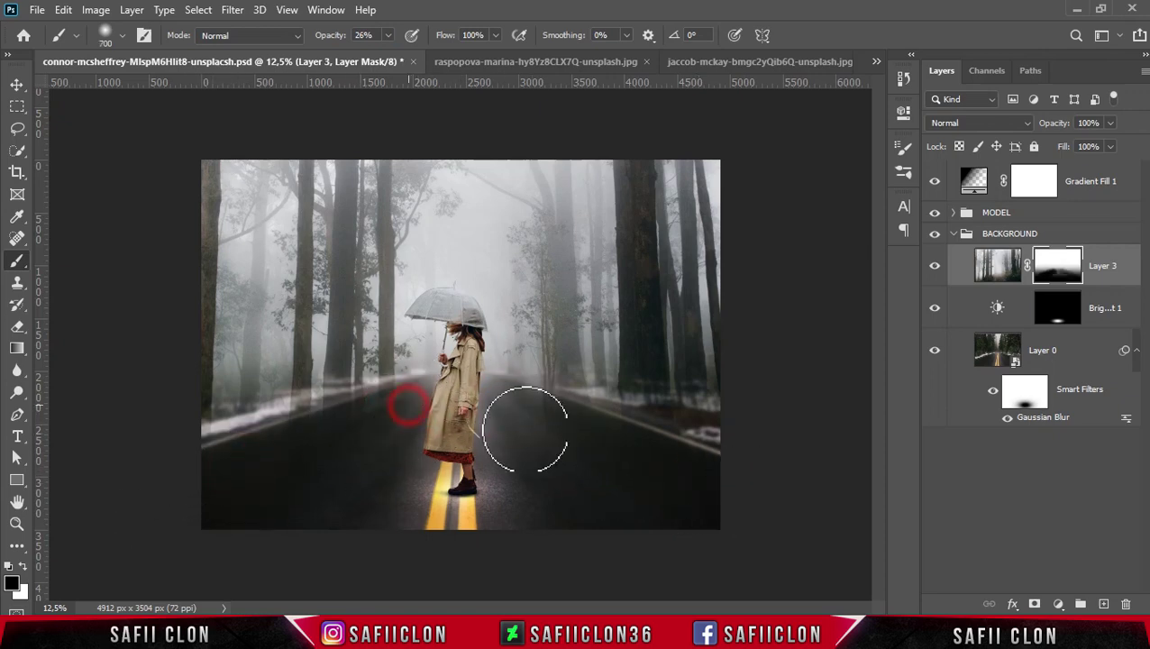
key(bracketleft)
key(bracketleft)
key(bracketleft)
key(bracketleft)
drag(303, 408, 347, 403)
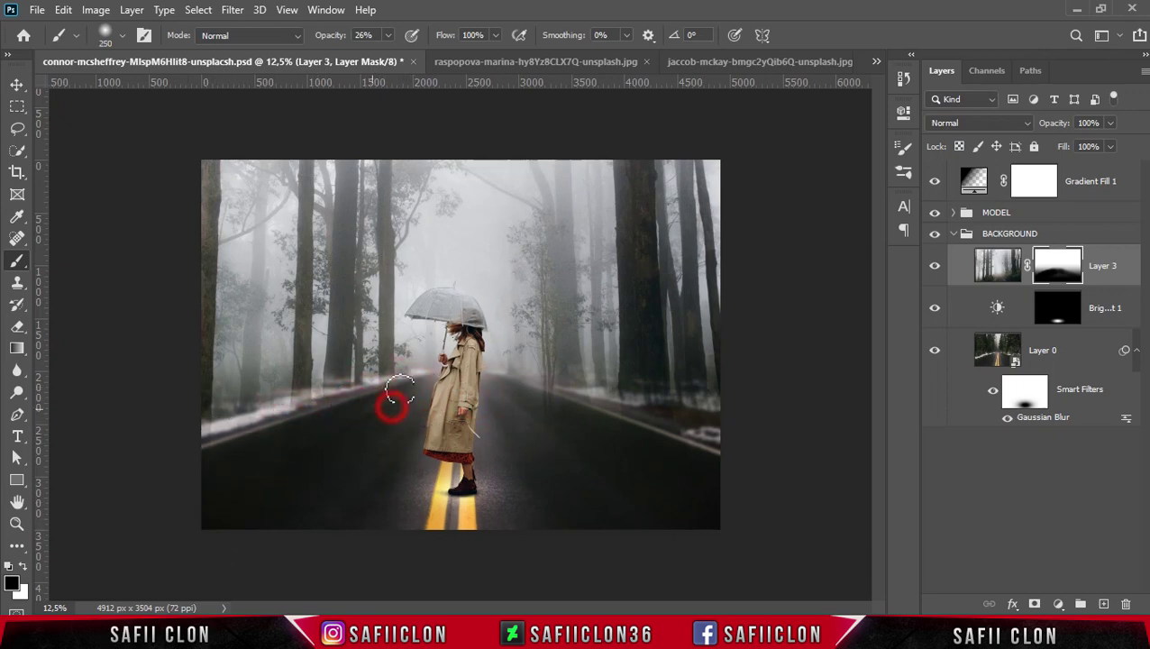
key(bracketright)
key(bracketright)
drag(242, 442, 214, 447)
key(bracketright)
click(711, 469)
click(523, 394)
click(560, 412)
click(437, 398)
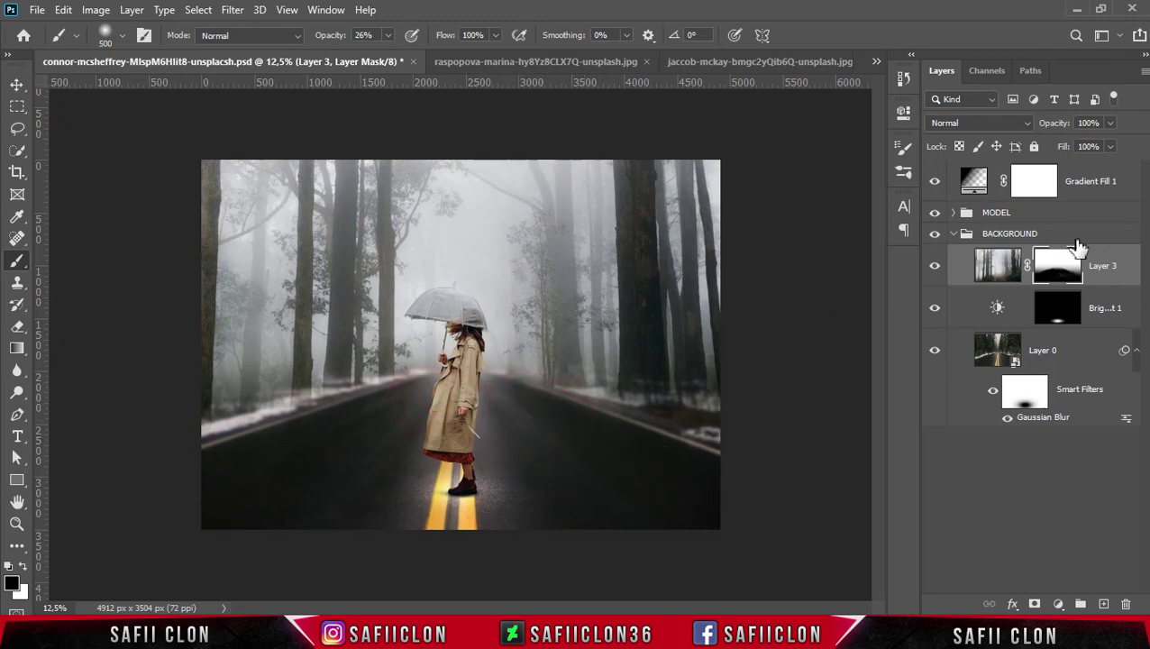
Step: Add a Color Lookup adjustment using NightFromDay.CUBE for a dark blue night tint
click(1058, 603)
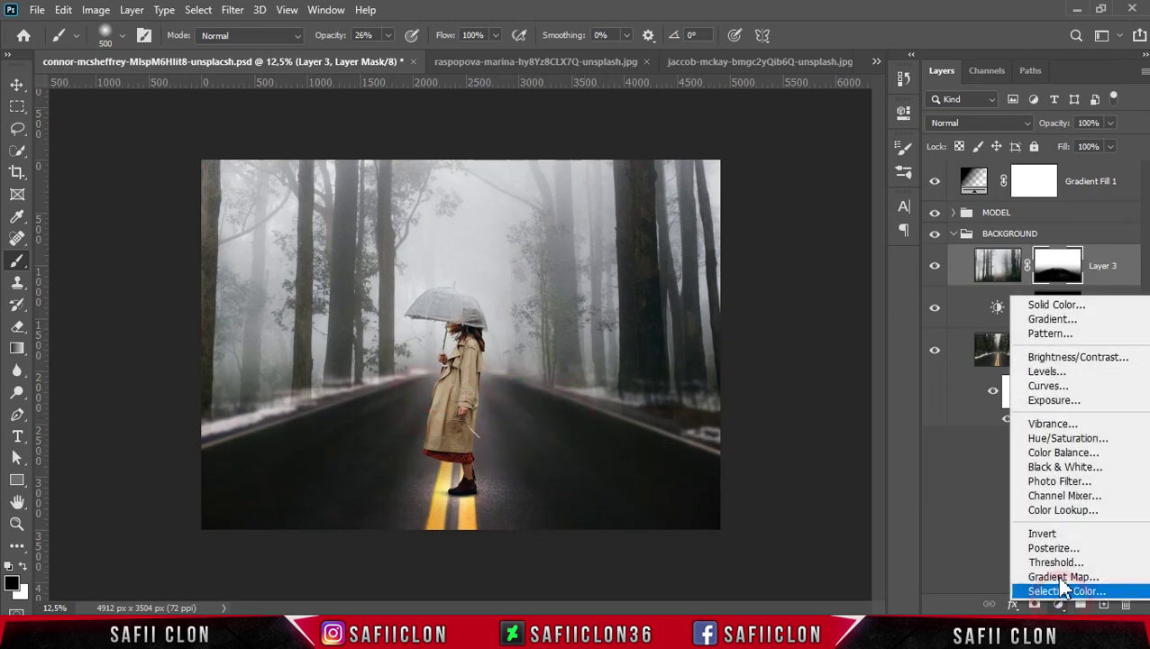
click(1062, 510)
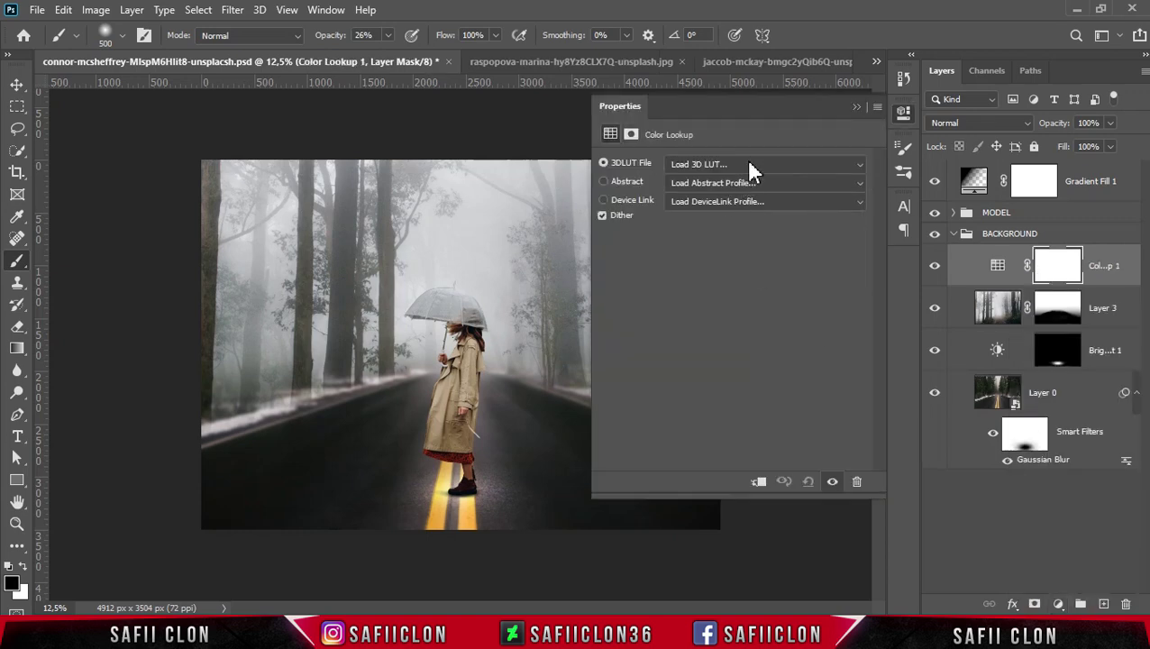
click(745, 164)
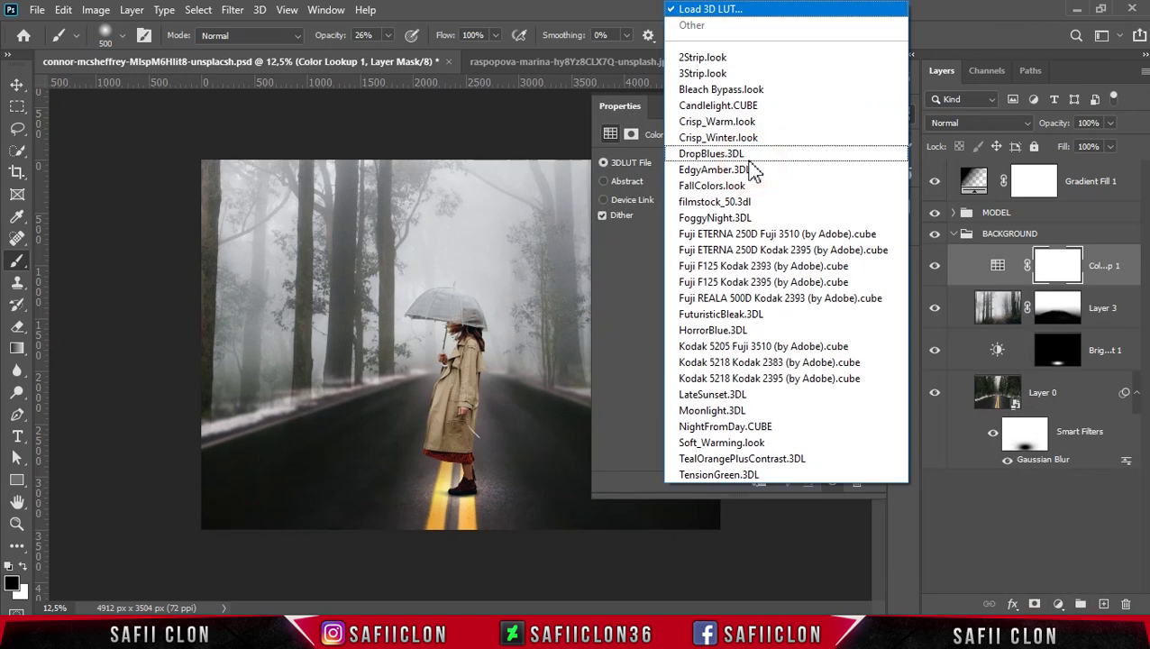
click(717, 426)
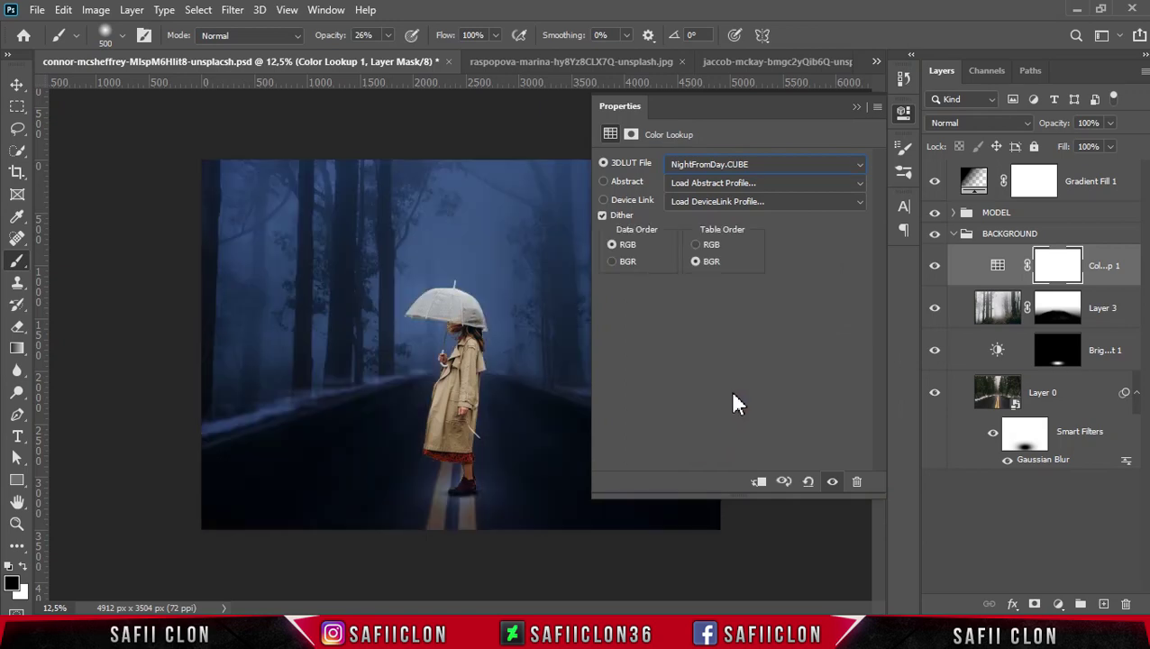
click(855, 107)
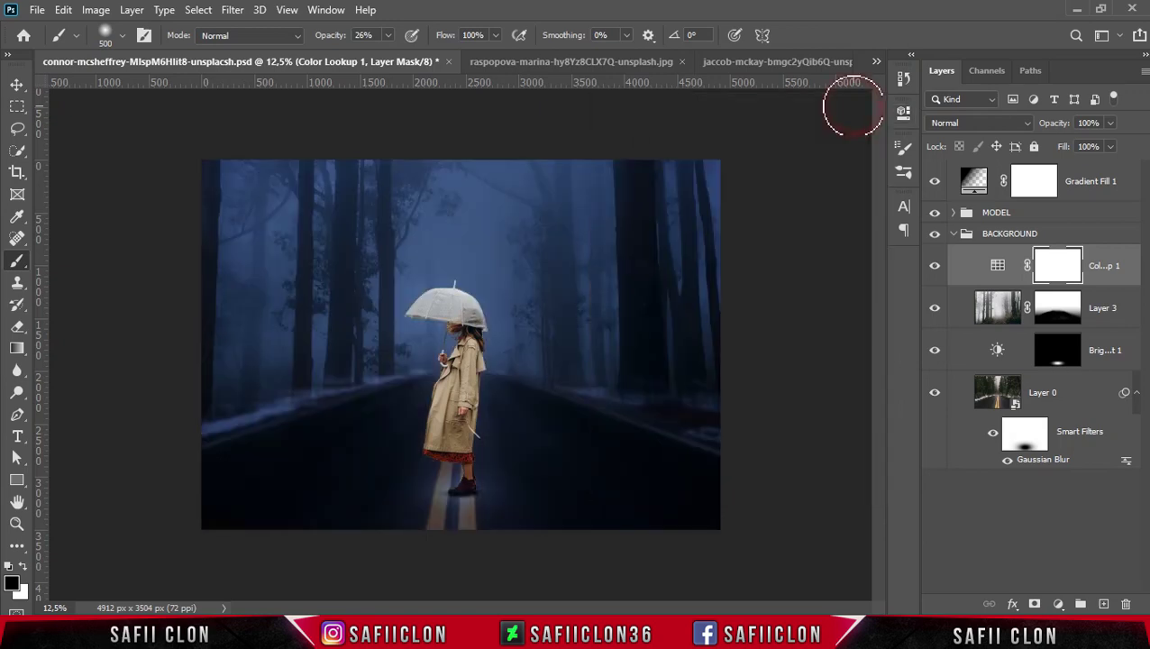
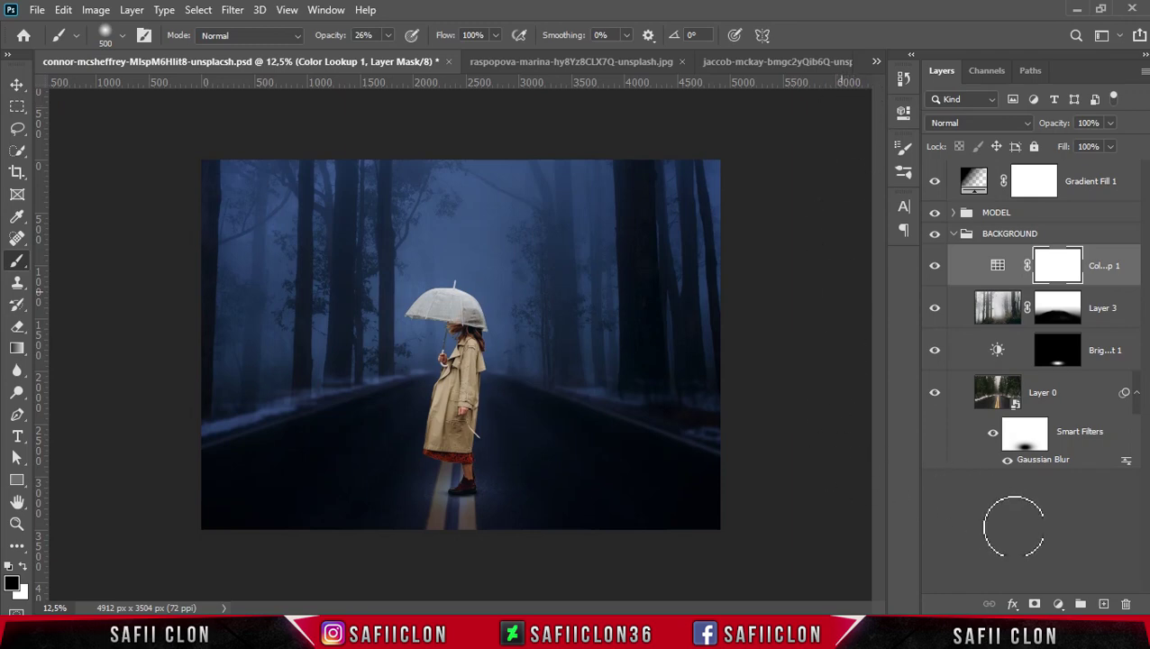
Step: Add a Brightness/Contrast adjustment (Brightness 83, Contrast -4) and invert its mask to hide it
click(1057, 605)
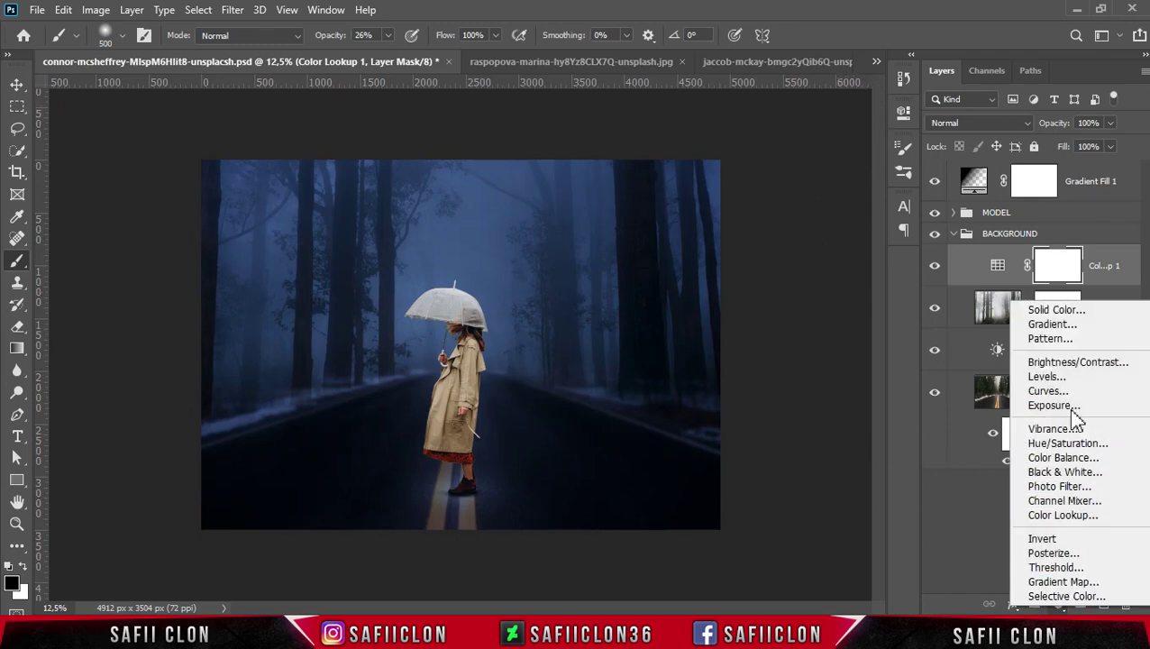
click(1066, 369)
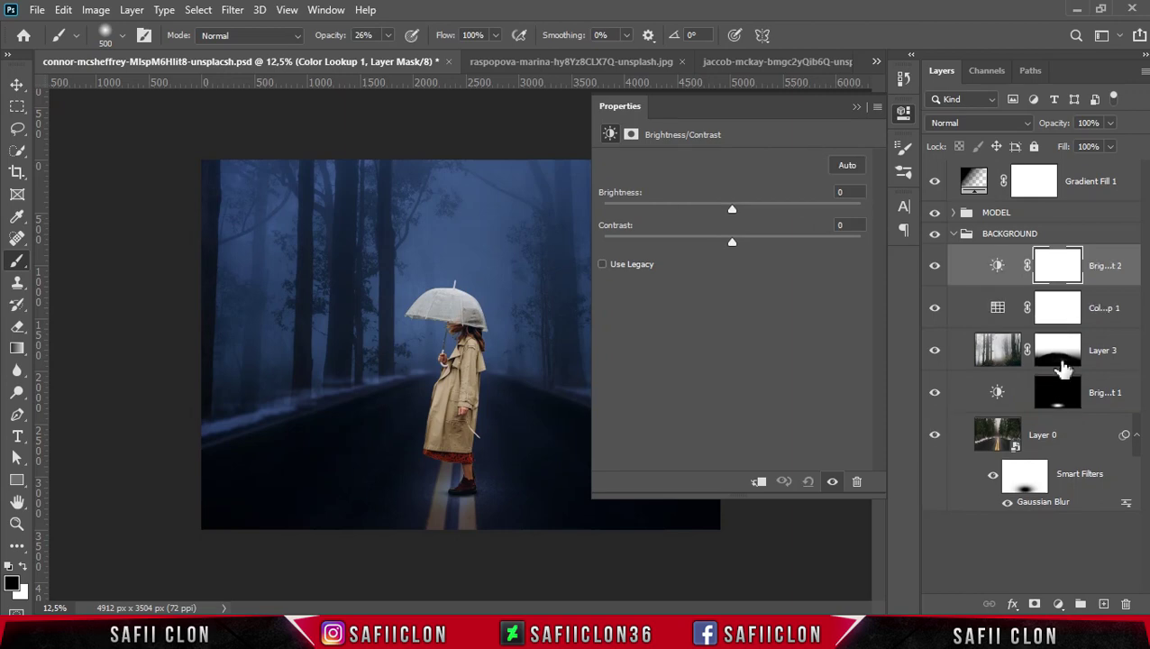
drag(732, 210, 801, 206)
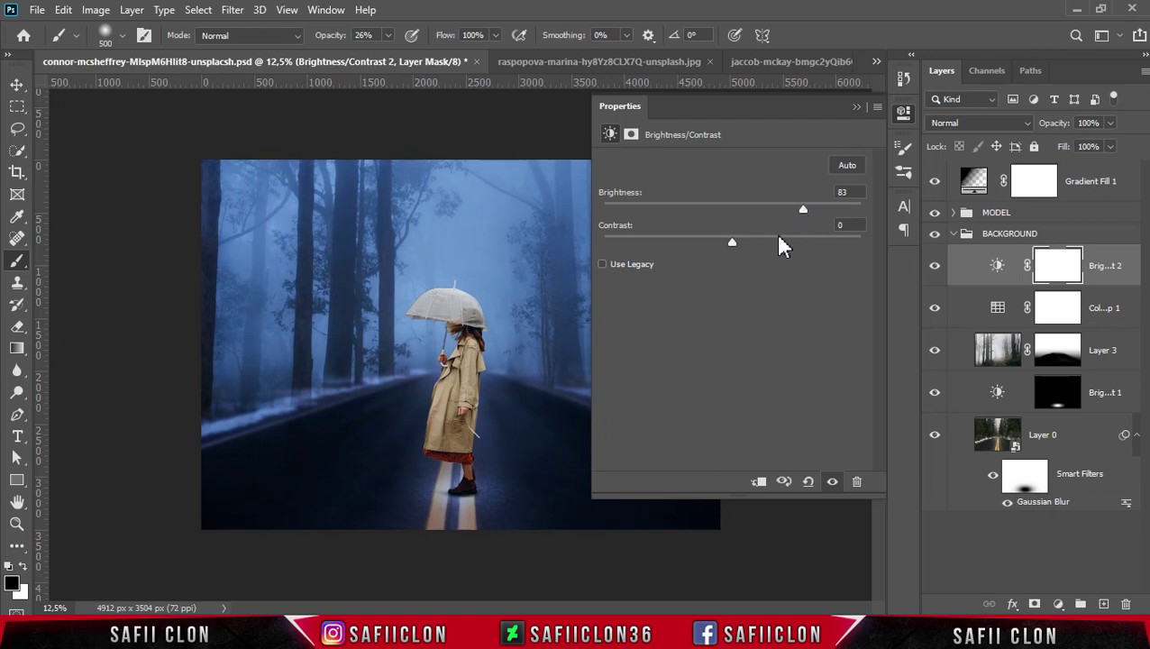
drag(730, 242, 729, 241)
click(856, 107)
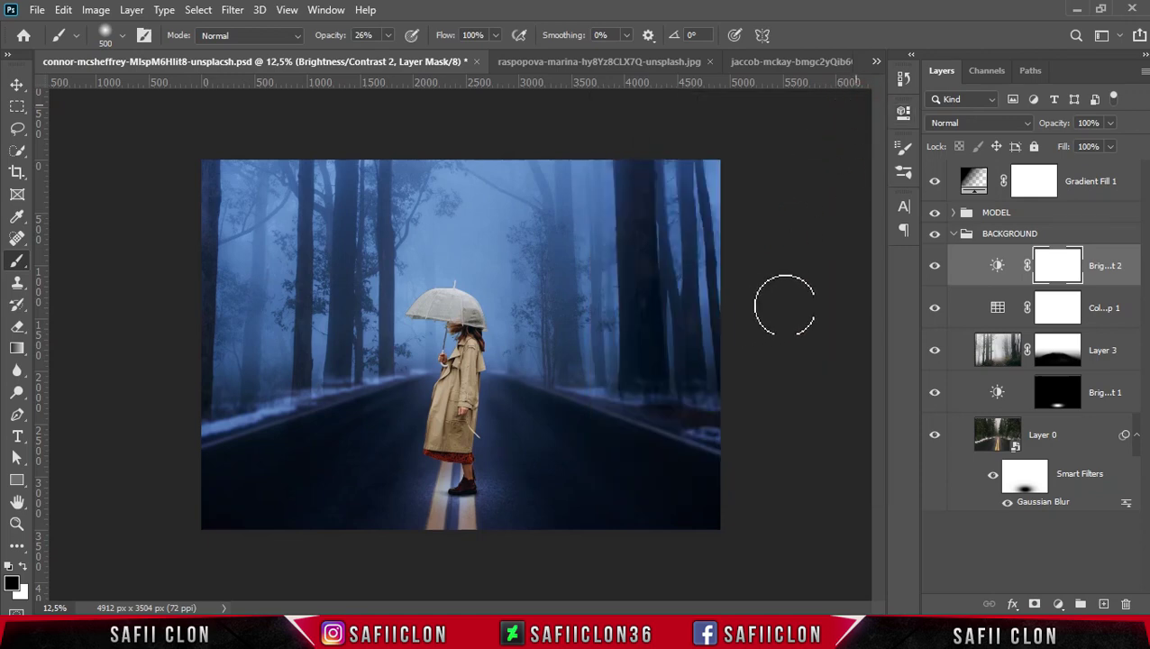
click(1054, 264)
key(ctrl+i)
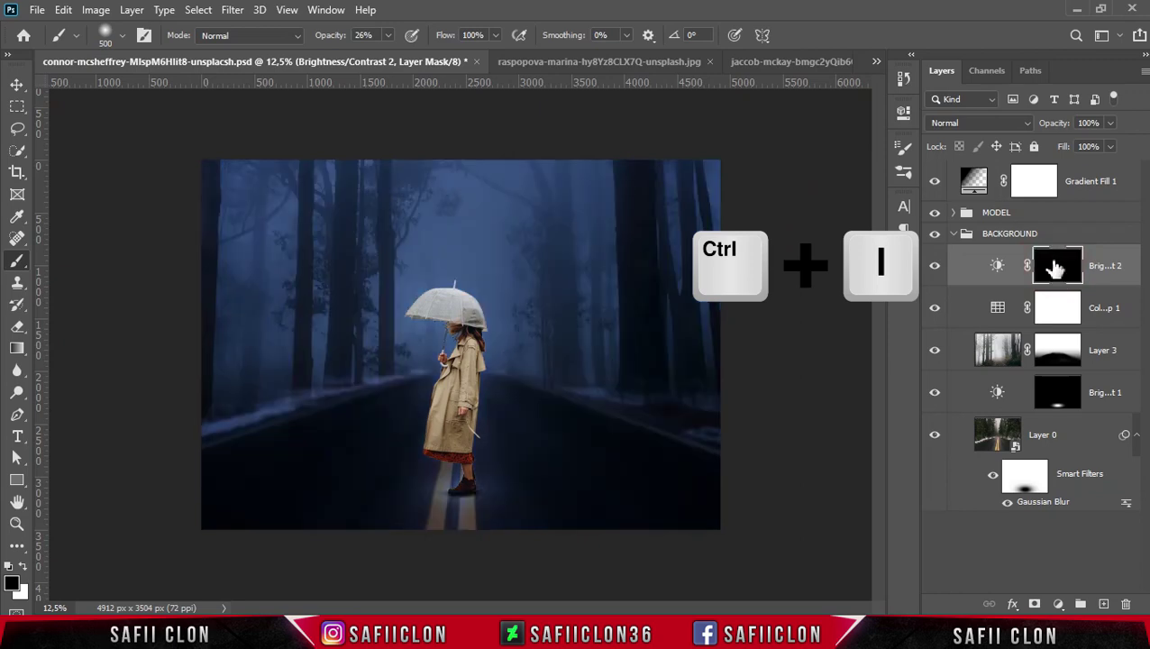
Step: Set up the regular brush at 100% opacity, painting in white
right_click(20, 263)
click(68, 261)
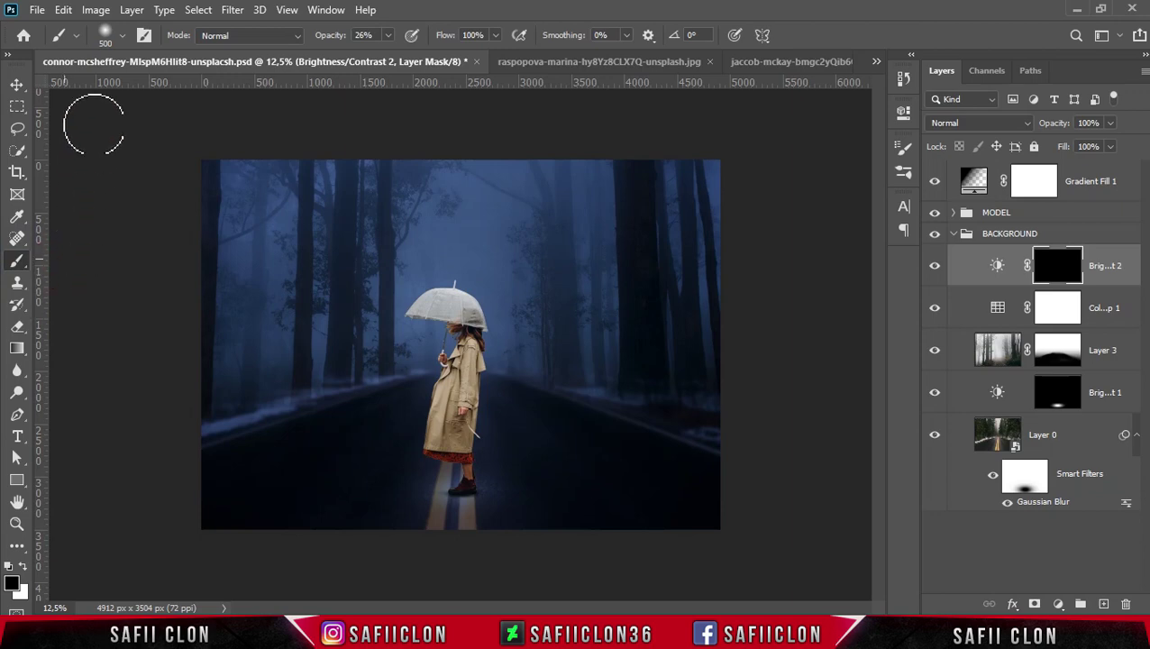
click(118, 37)
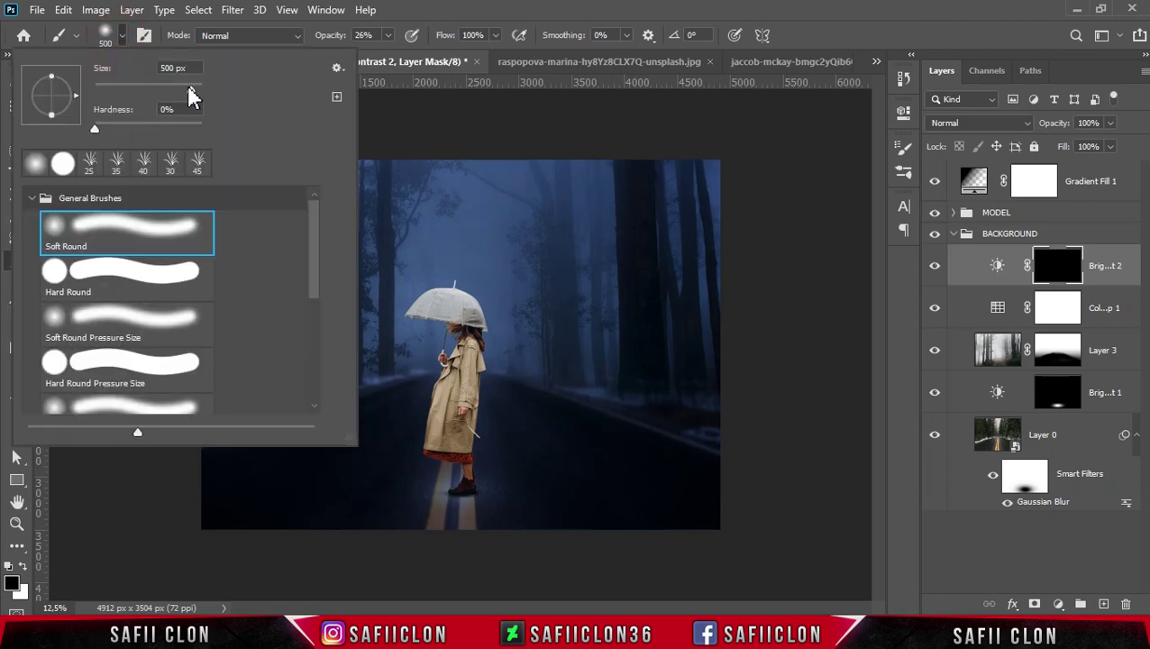
click(124, 38)
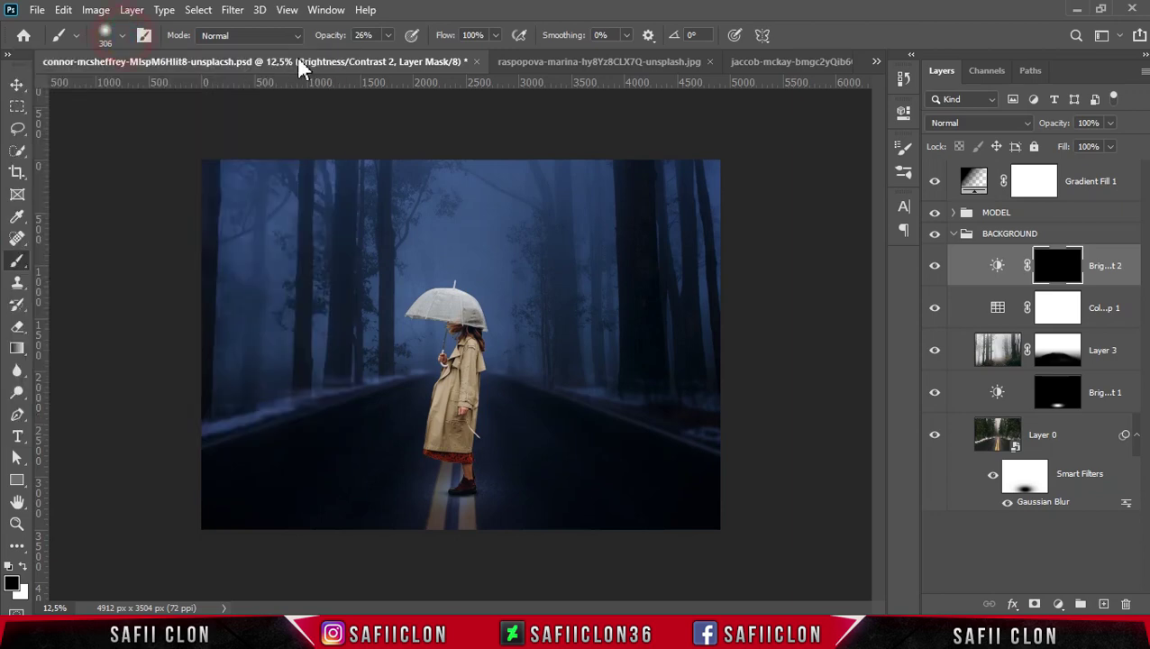
click(388, 36)
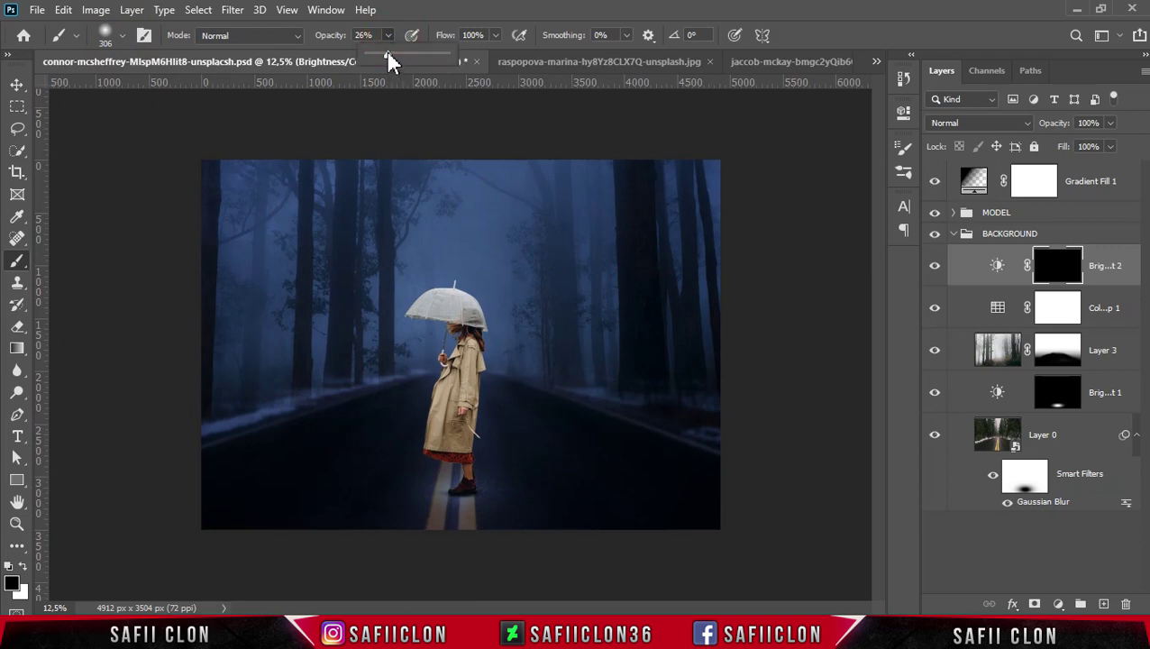
drag(388, 58, 457, 61)
click(388, 32)
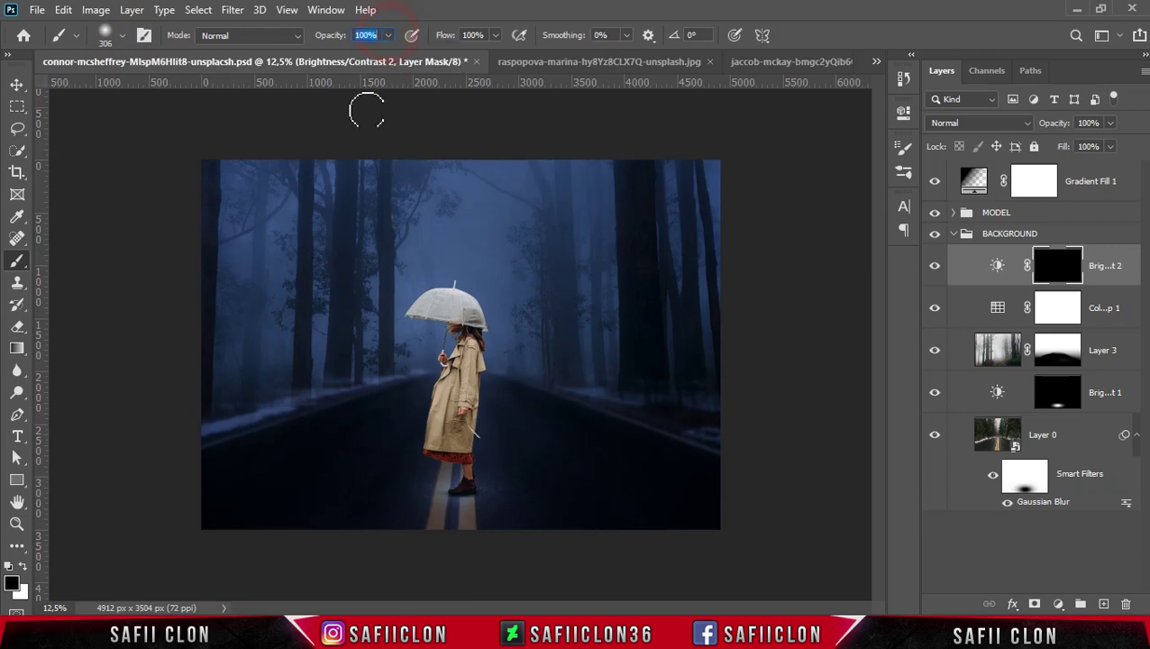
click(23, 567)
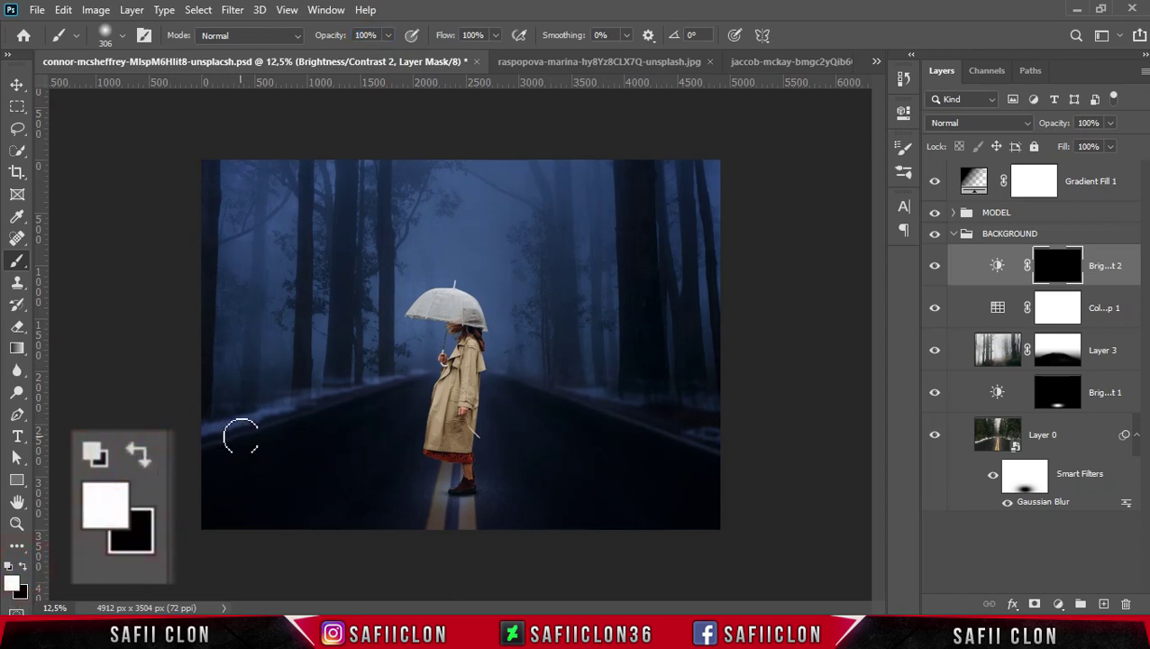
Step: Paint a 600 px white spot on the mask left of the girl, then unlink the mask
key(bracketright)
key(bracketright)
key(bracketright)
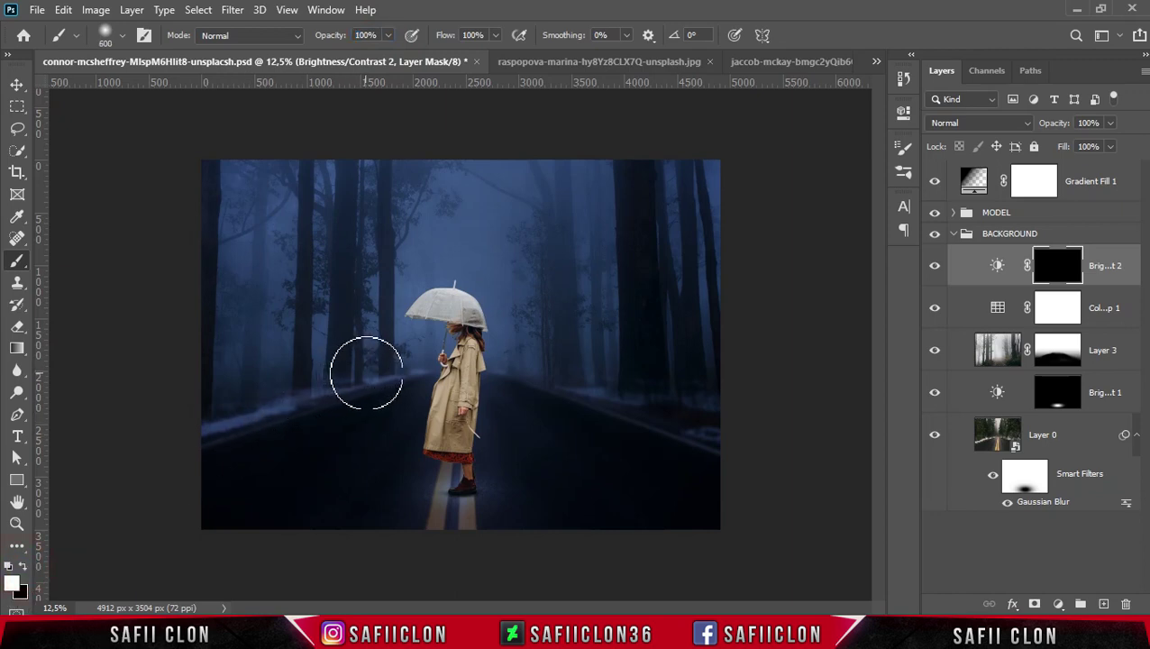
click(368, 365)
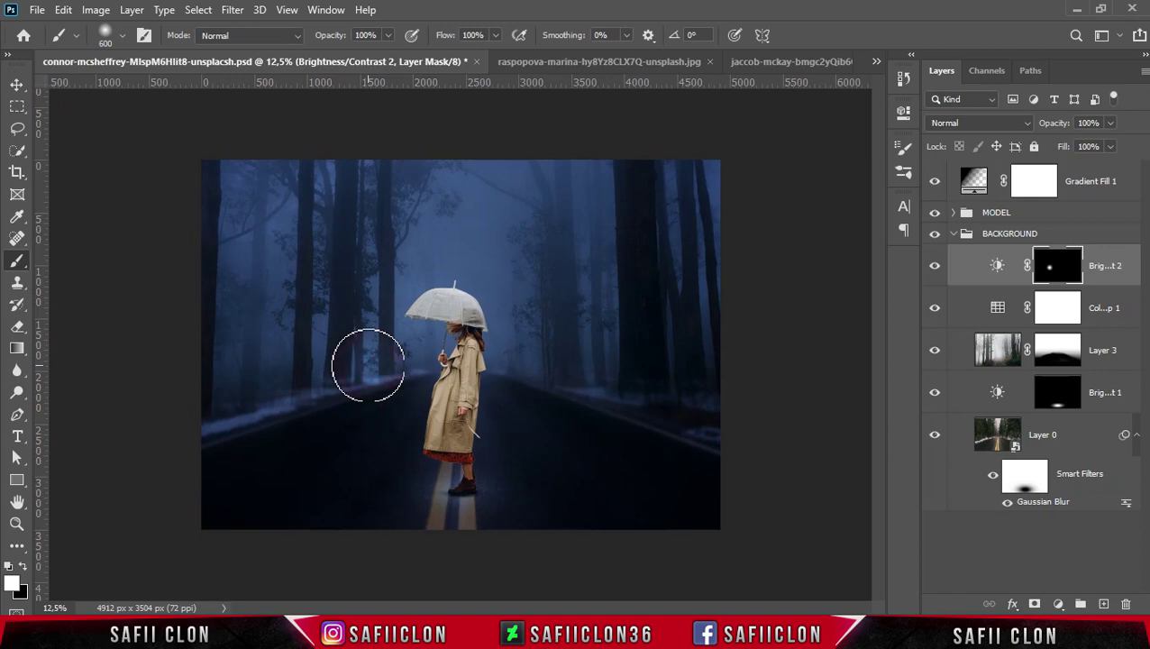
key(bracketleft)
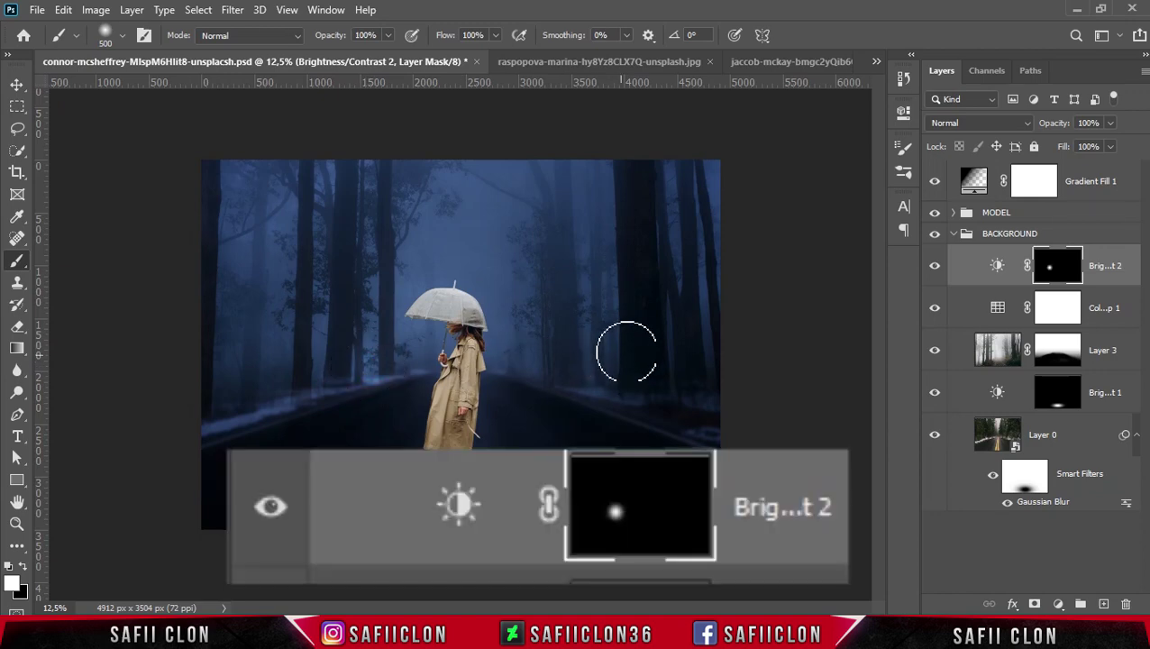
click(1026, 267)
click(1050, 266)
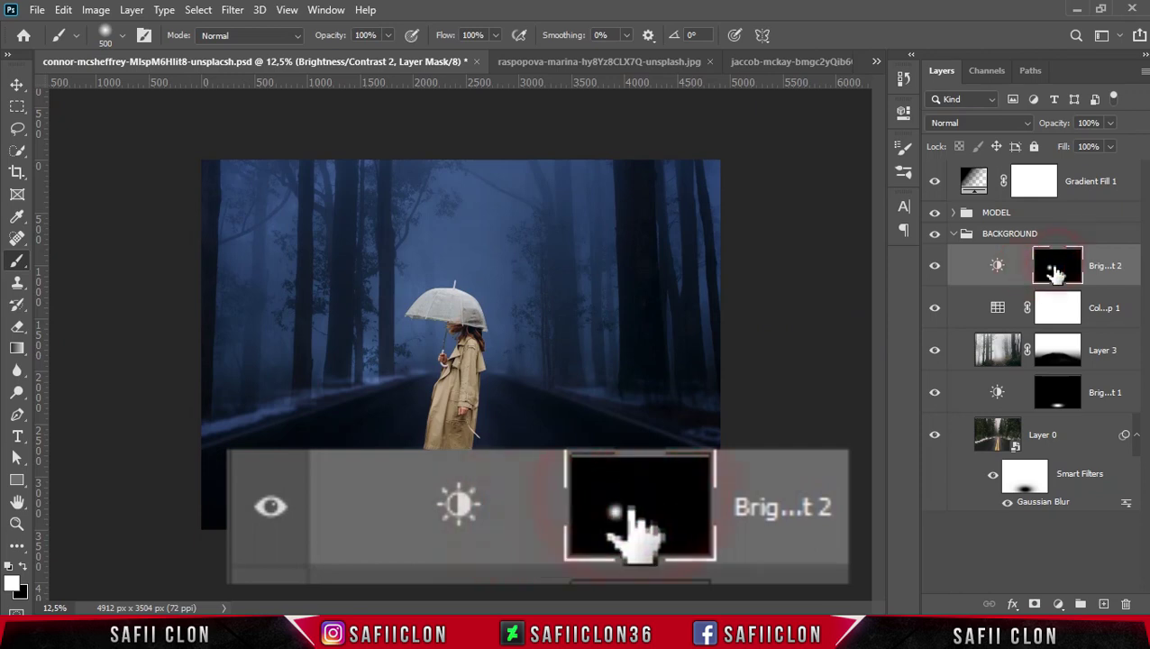
key(ctrl+t)
Step: Scale and move the mask's bright spot into a tall glow behind the umbrella girl
mouse_move(372, 360)
mouse_down()
mouse_move(407, 363)
mouse_move(451, 343)
mouse_up()
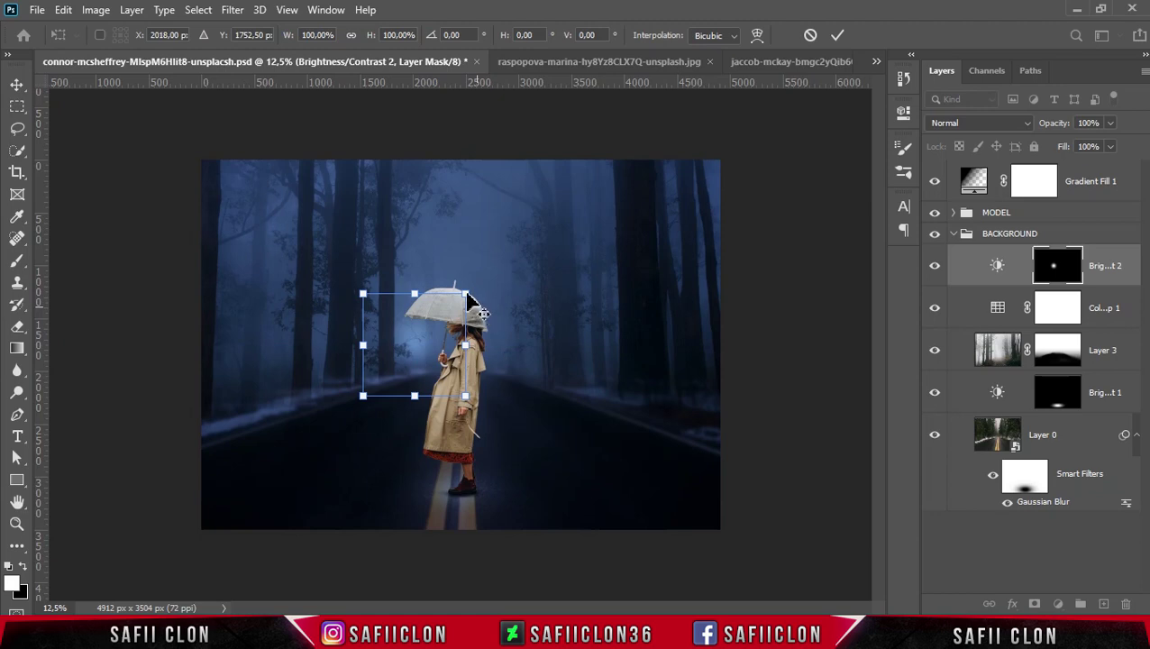
drag(465, 294, 587, 159)
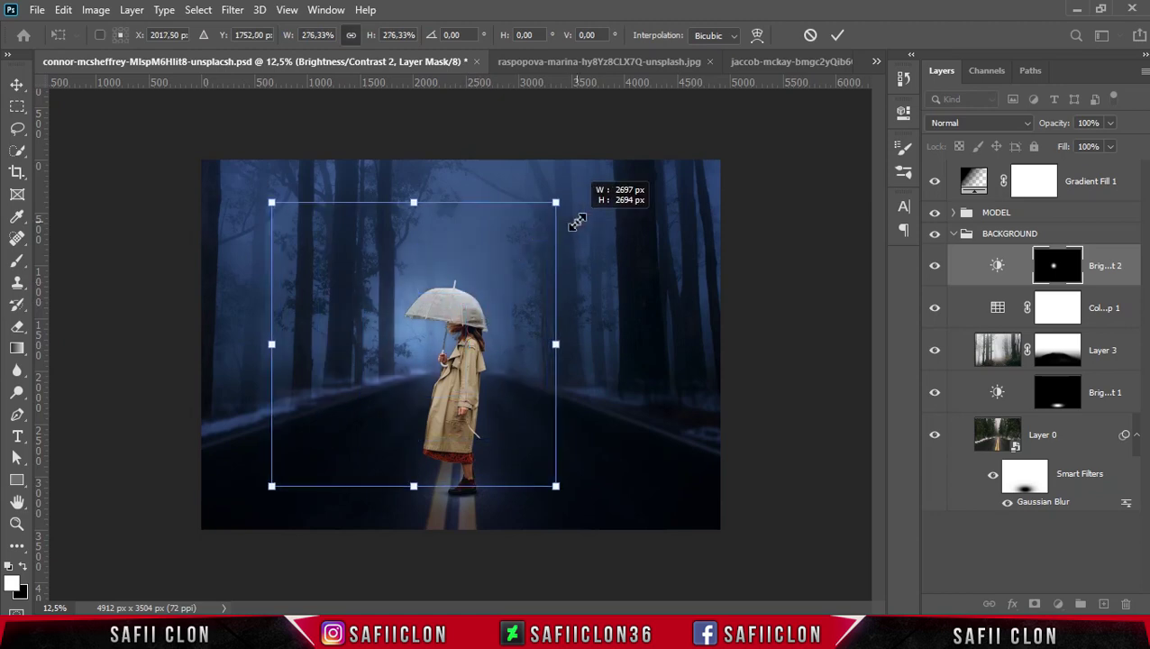
drag(442, 266, 474, 259)
drag(458, 168, 459, 141)
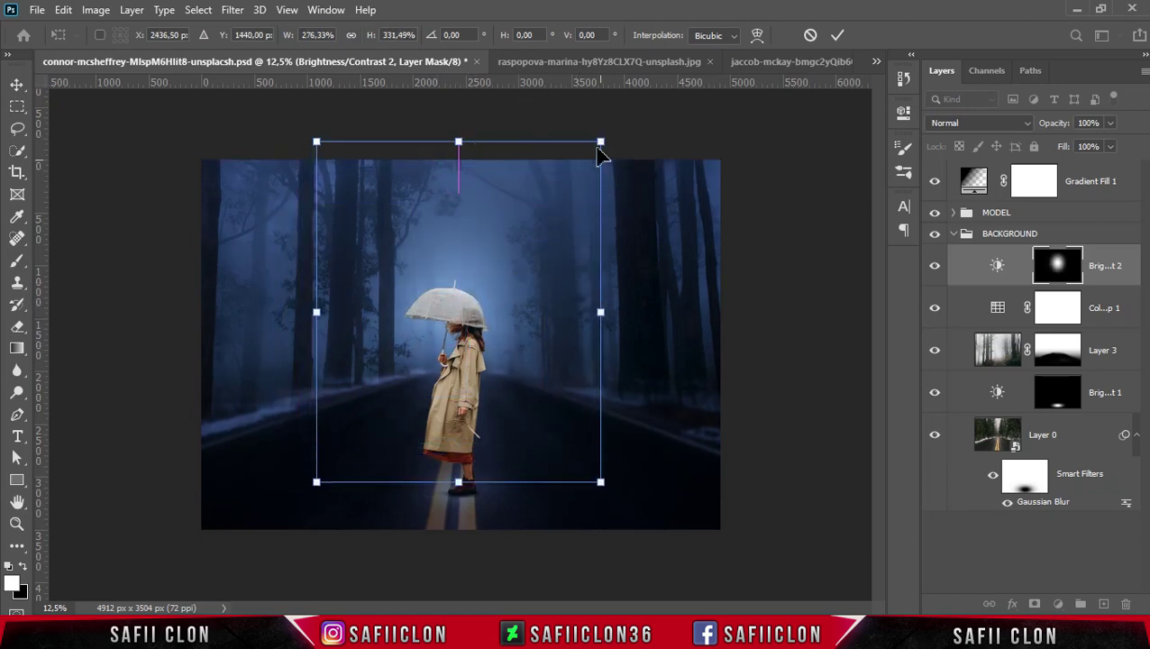
drag(600, 142, 613, 125)
drag(473, 310, 454, 303)
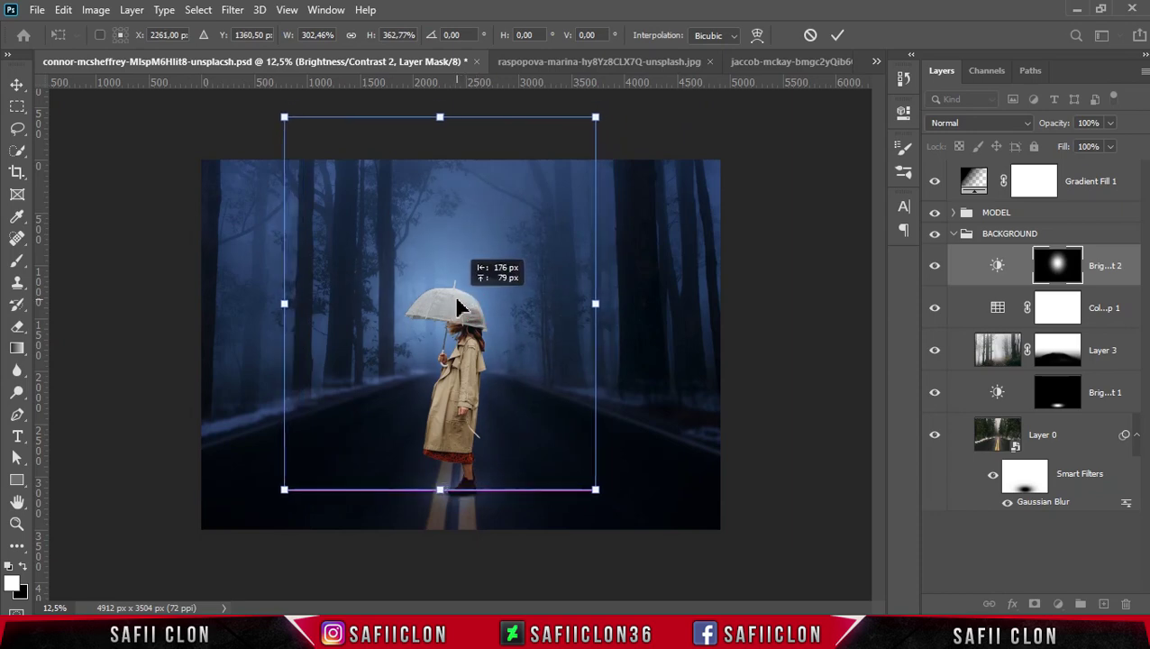
drag(510, 273, 520, 264)
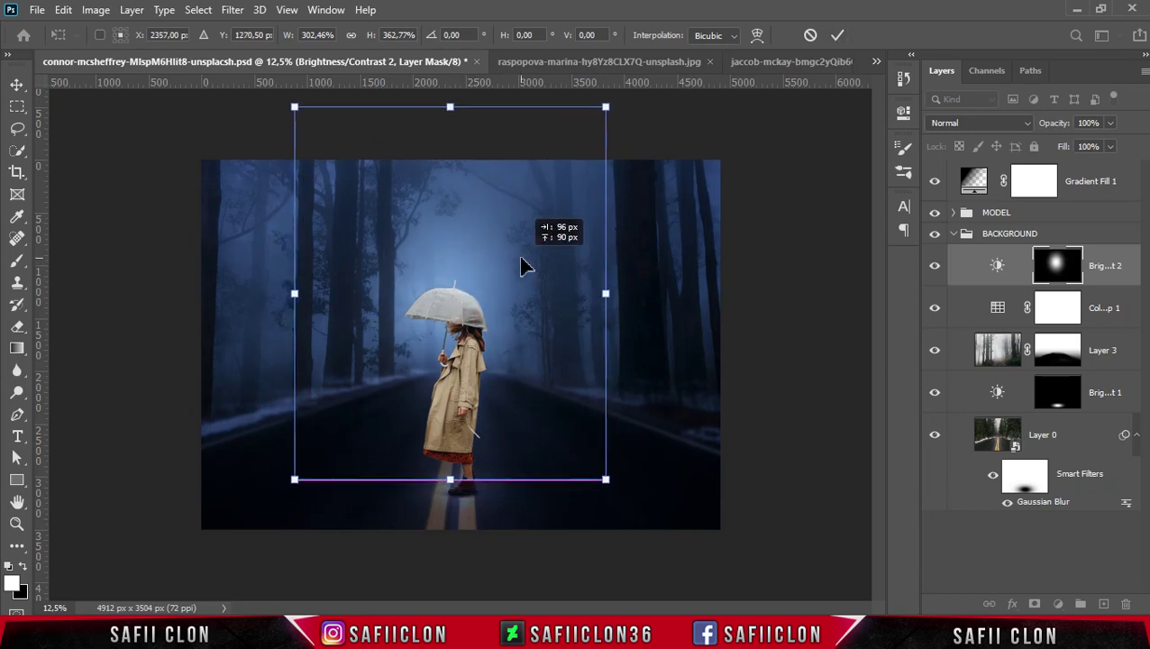
drag(606, 108, 628, 79)
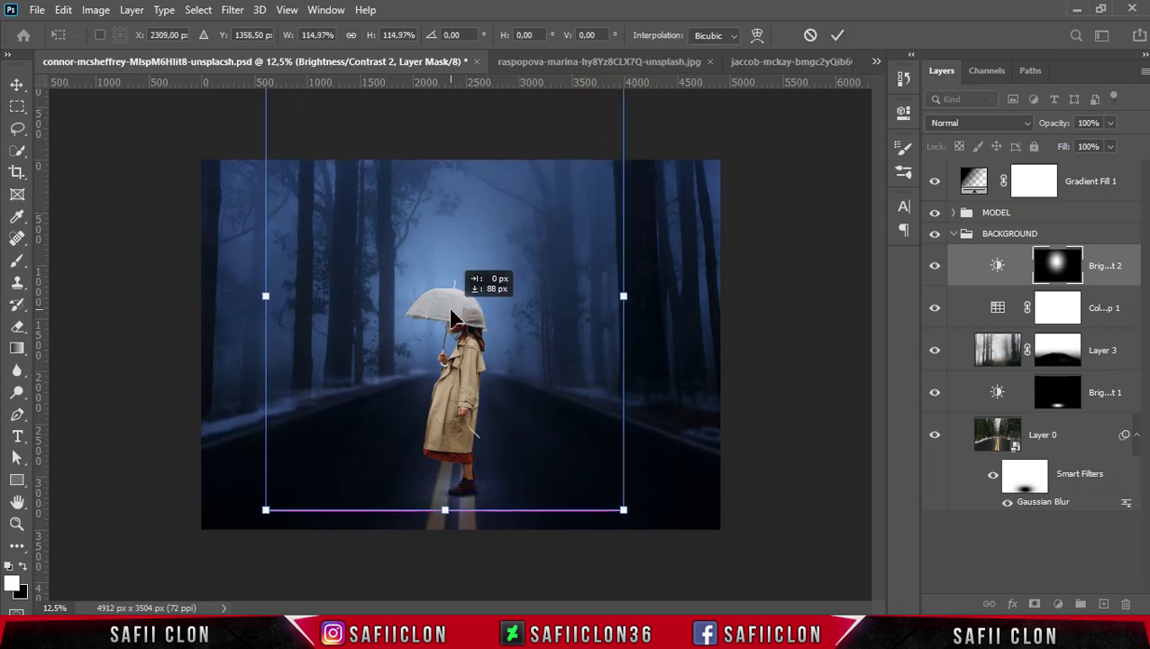
drag(468, 275, 466, 295)
drag(442, 101, 445, 82)
drag(447, 317, 455, 285)
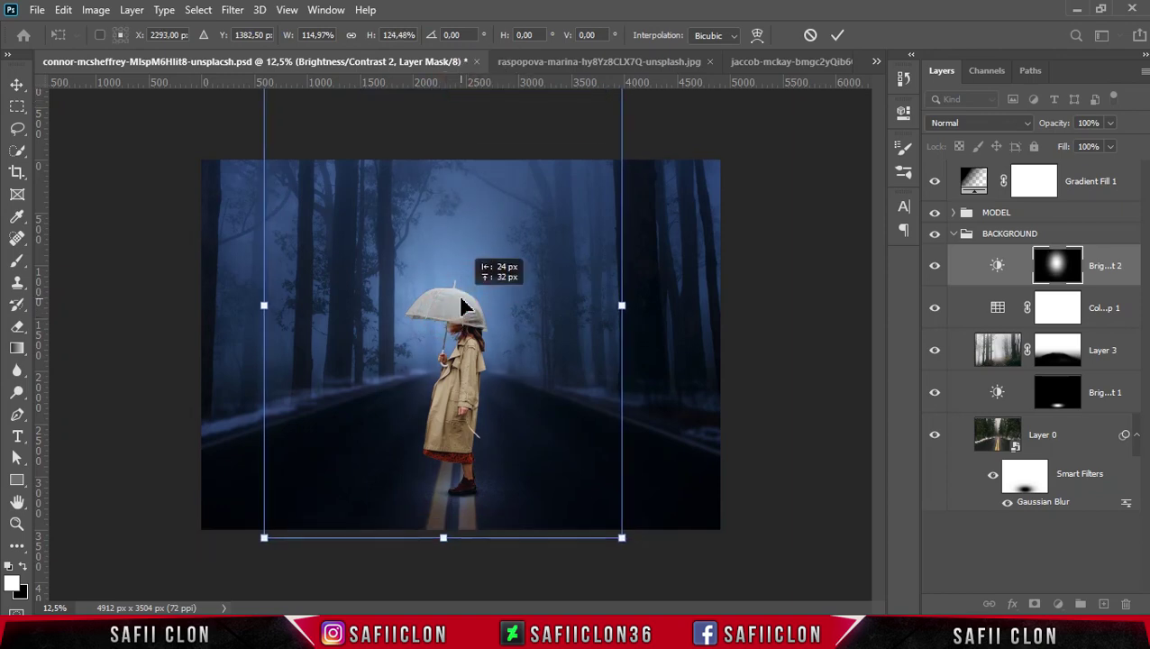
click(838, 38)
Step: Set the second Brightness/Contrast layer's opacity to 86%
key(b)
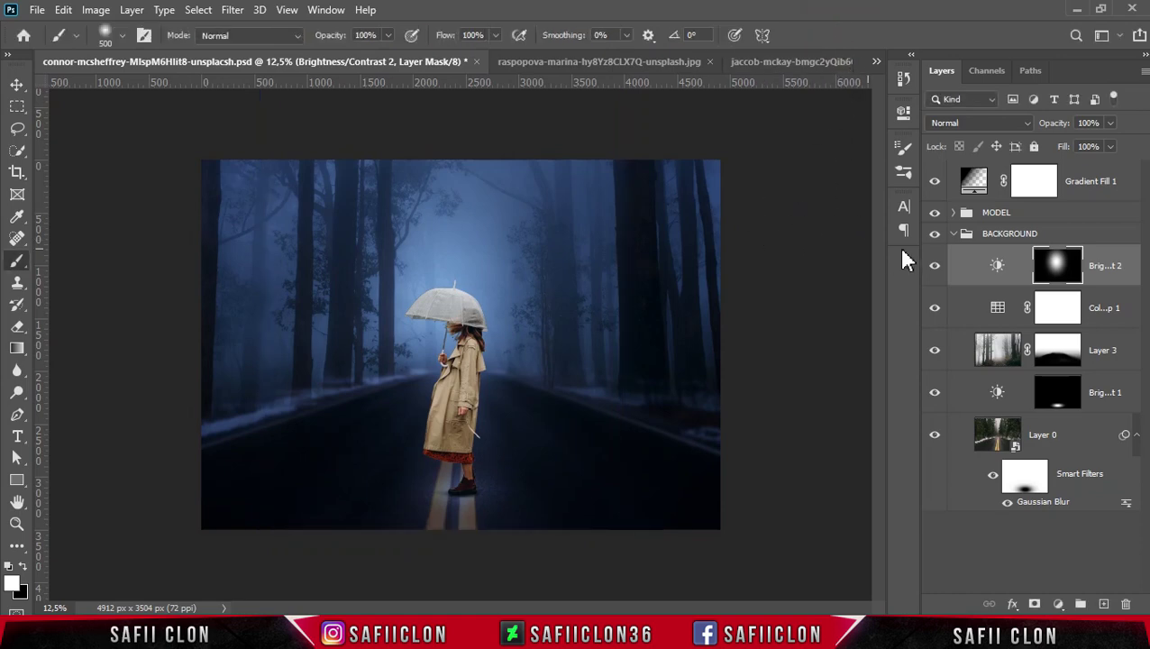
click(1110, 122)
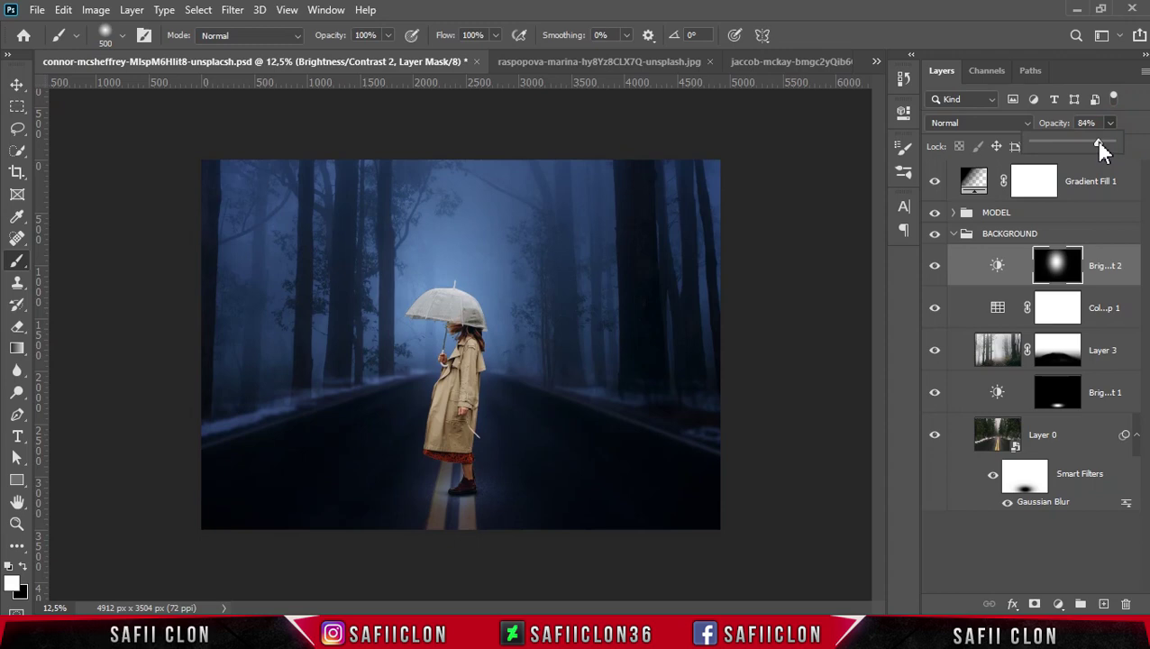
drag(1097, 140, 1100, 140)
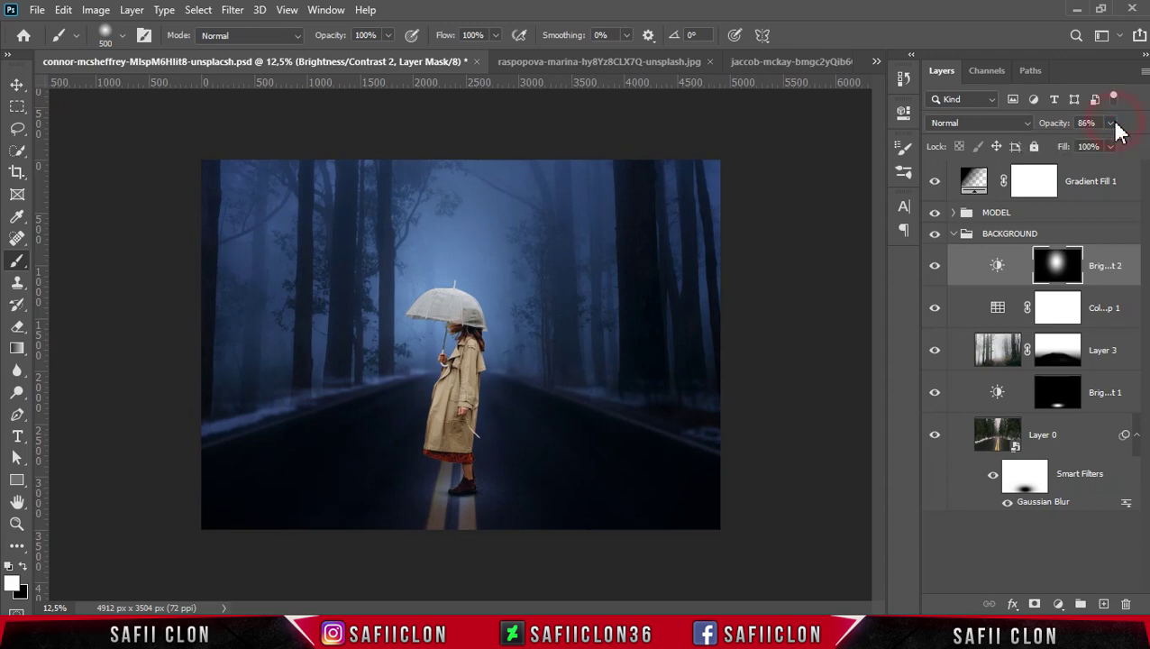
click(1123, 270)
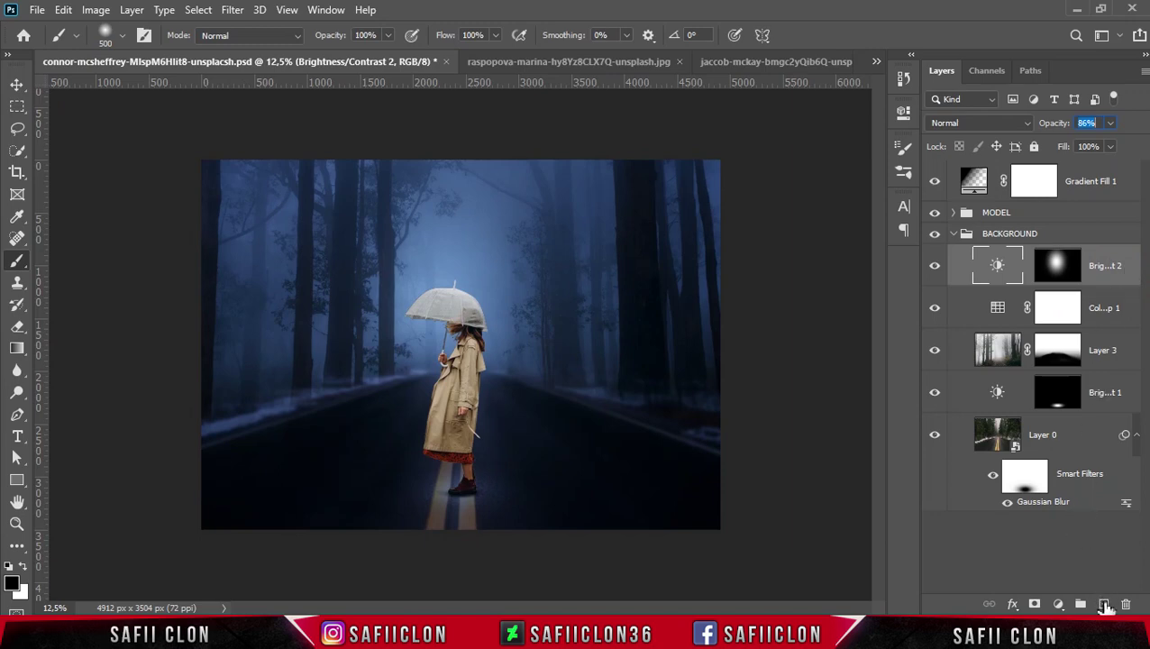
Step: Add a new empty layer and choose a Soft Round brush at 100% opacity
click(1104, 605)
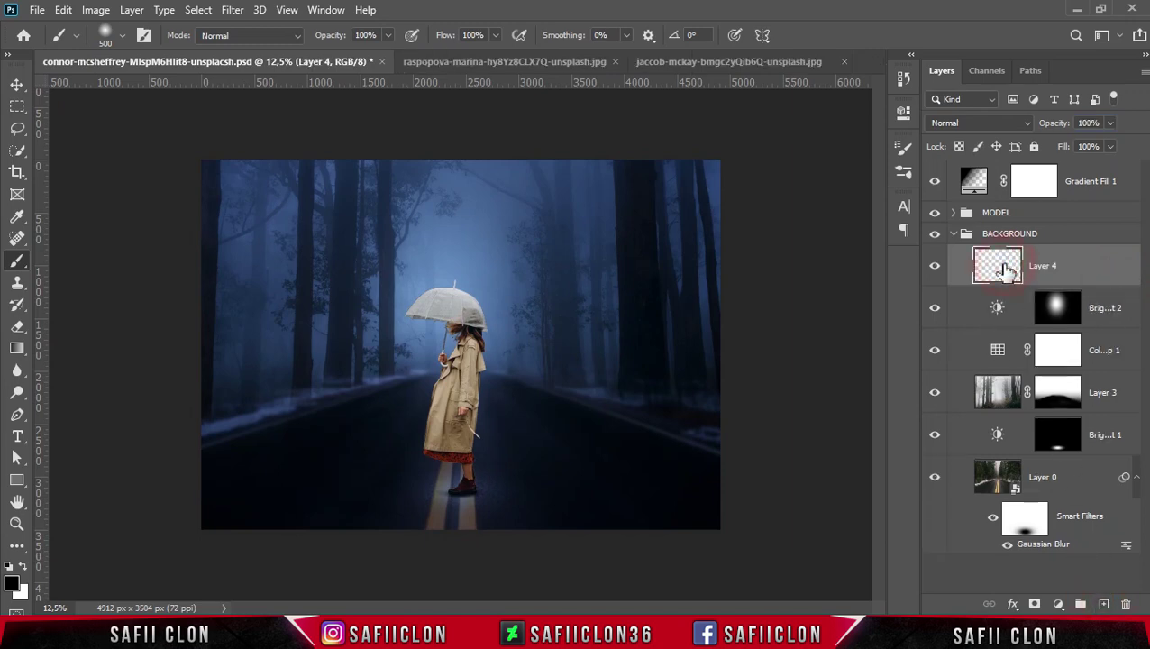
click(17, 260)
right_click(17, 261)
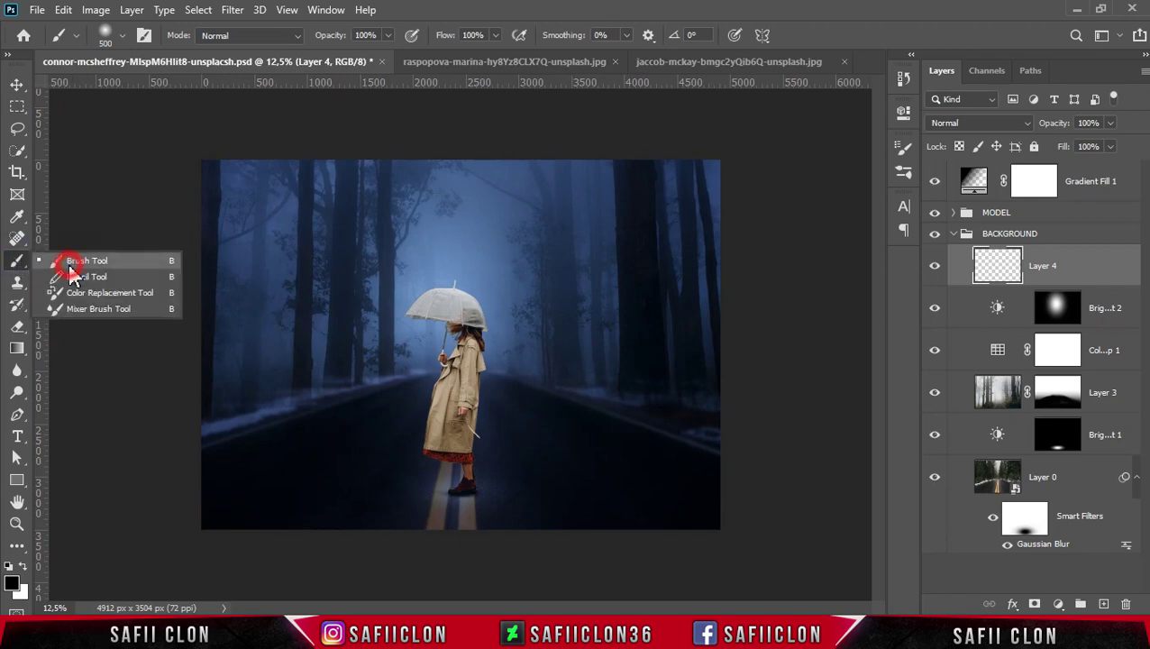
click(74, 261)
click(106, 34)
click(107, 230)
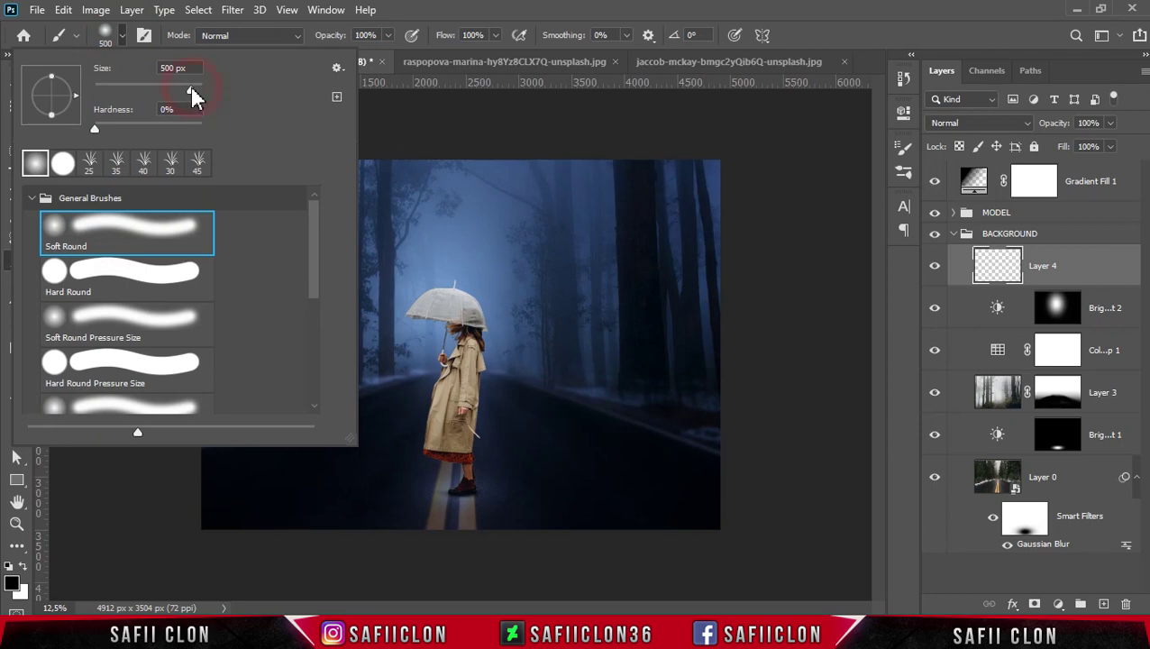
click(129, 41)
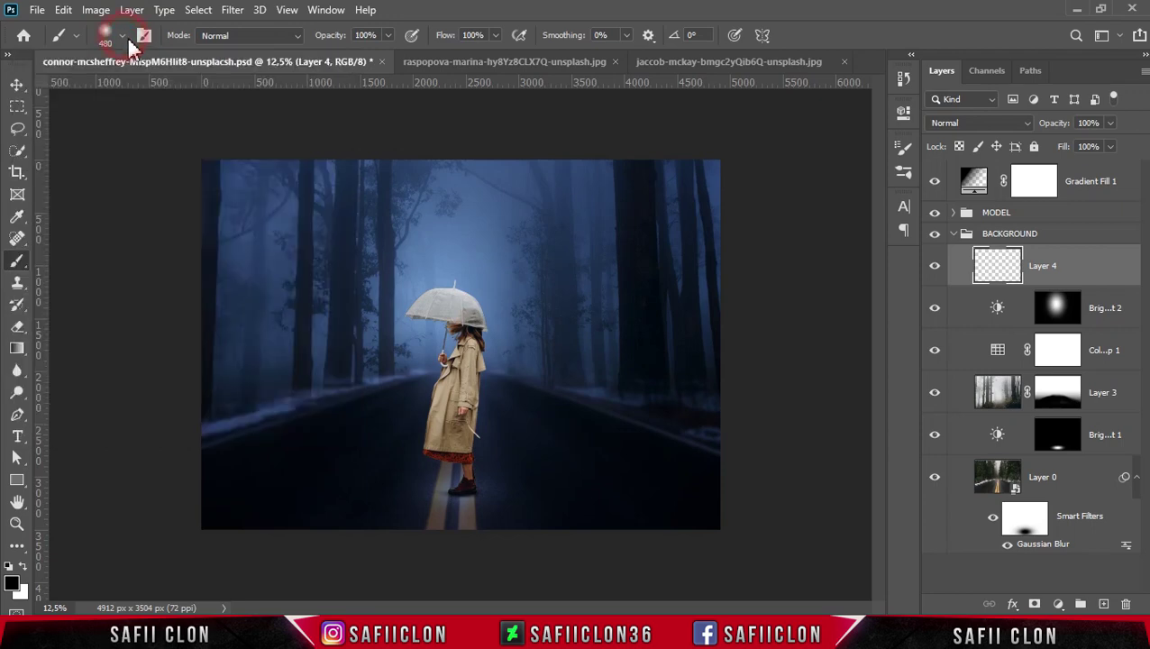
click(387, 38)
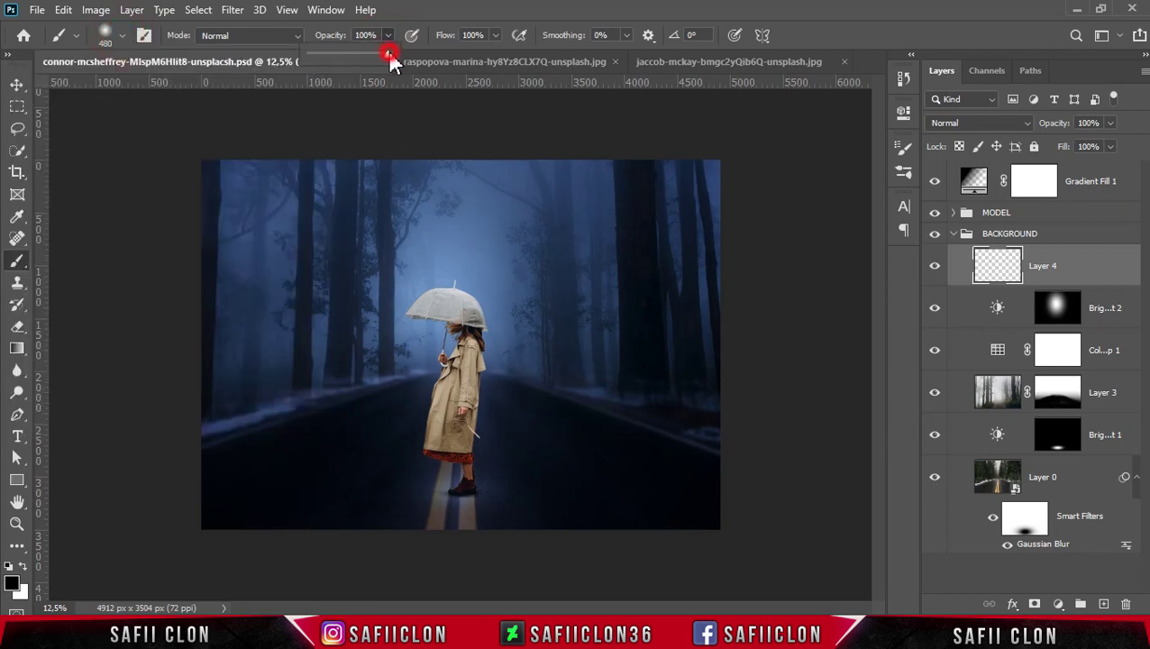
click(389, 36)
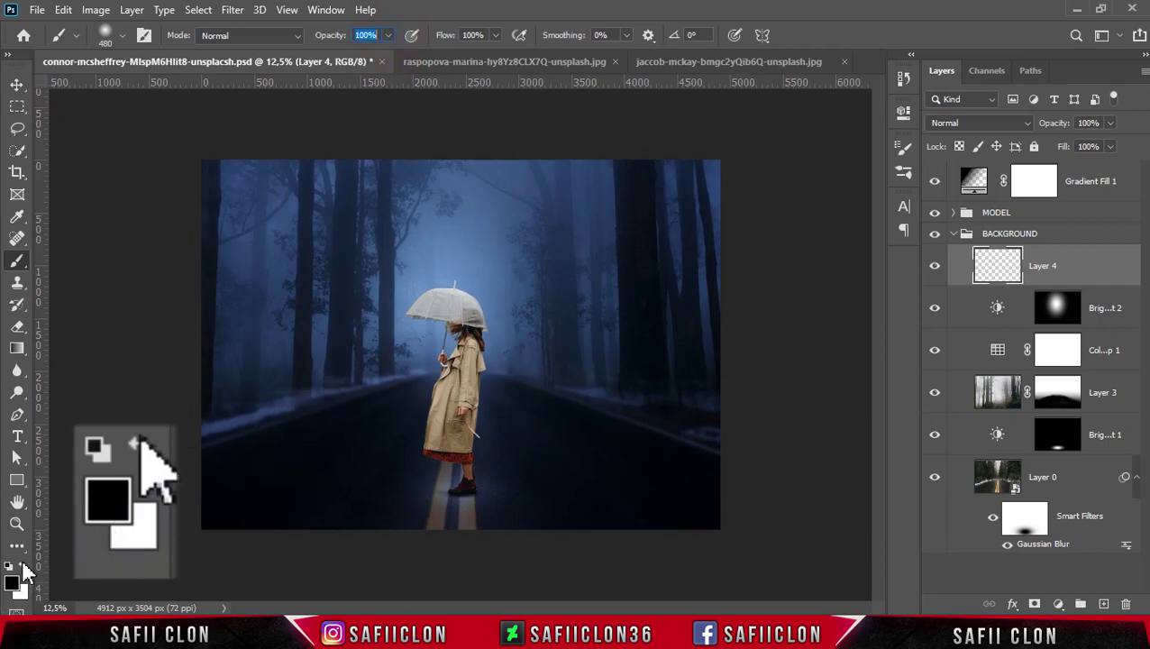
Step: Paint a 700 px pure white glow just above the umbrella on Layer 4
click(24, 565)
click(12, 582)
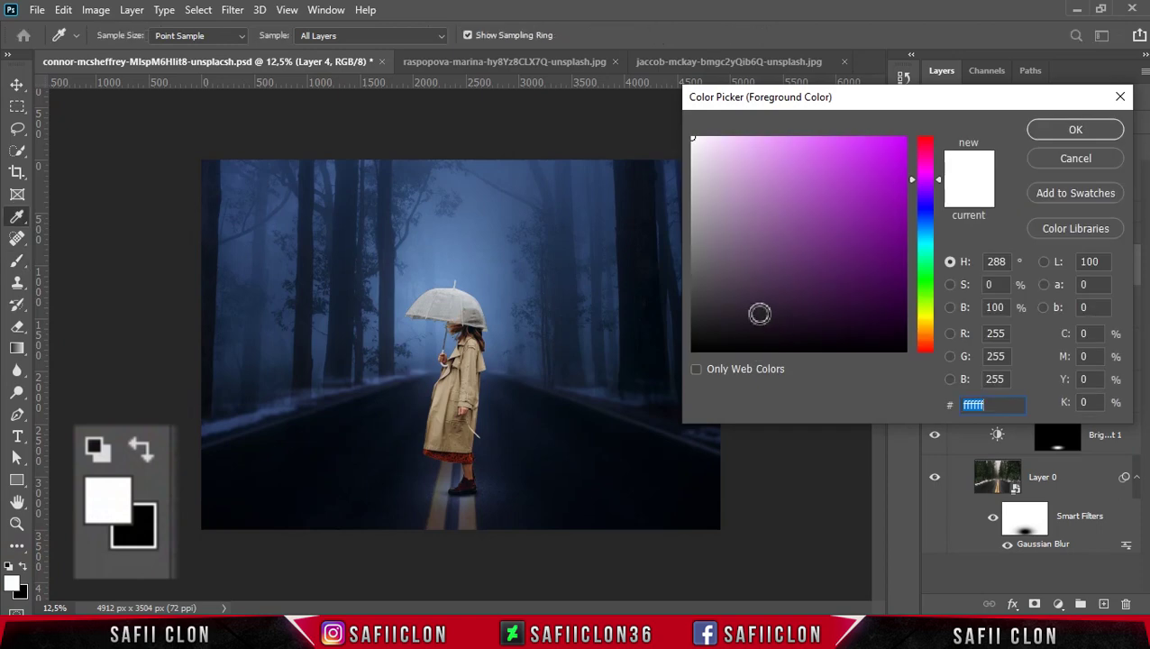
drag(718, 231, 692, 137)
click(1048, 128)
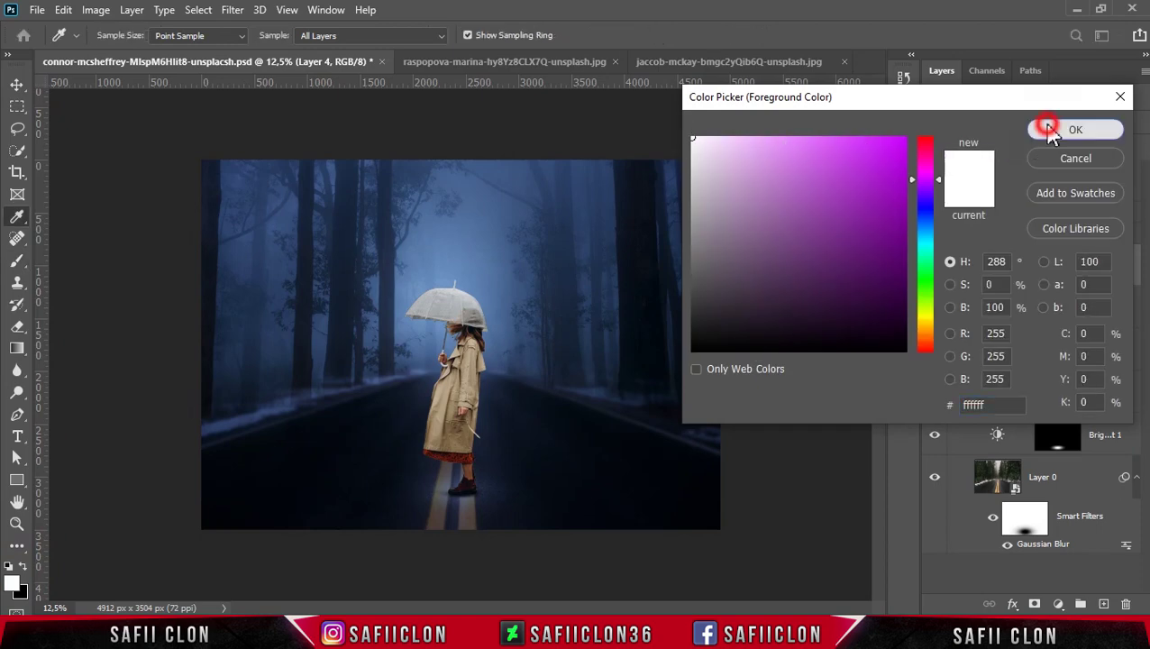
key(b)
key(bracketright)
key(bracketright)
key(bracketright)
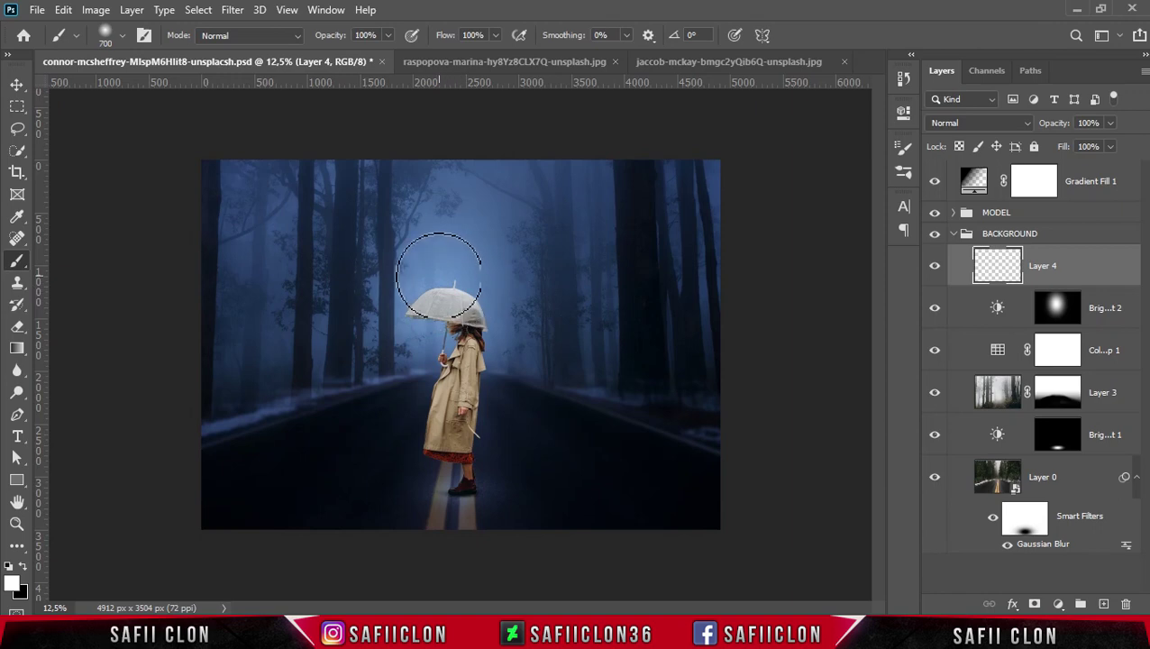
click(439, 275)
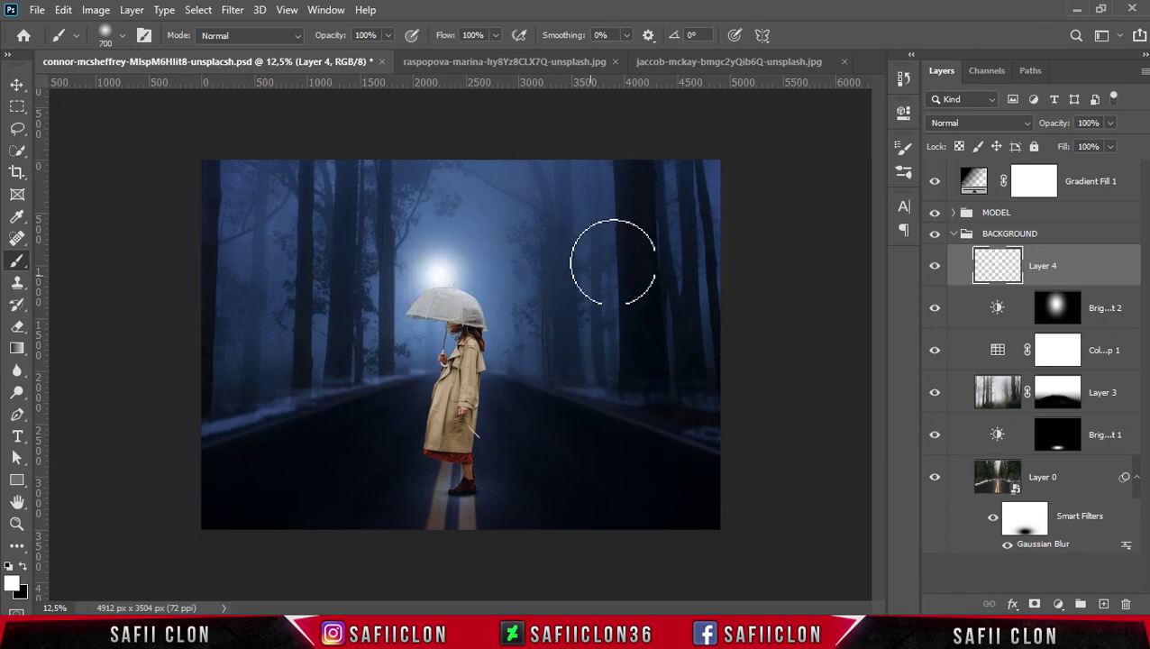
click(997, 124)
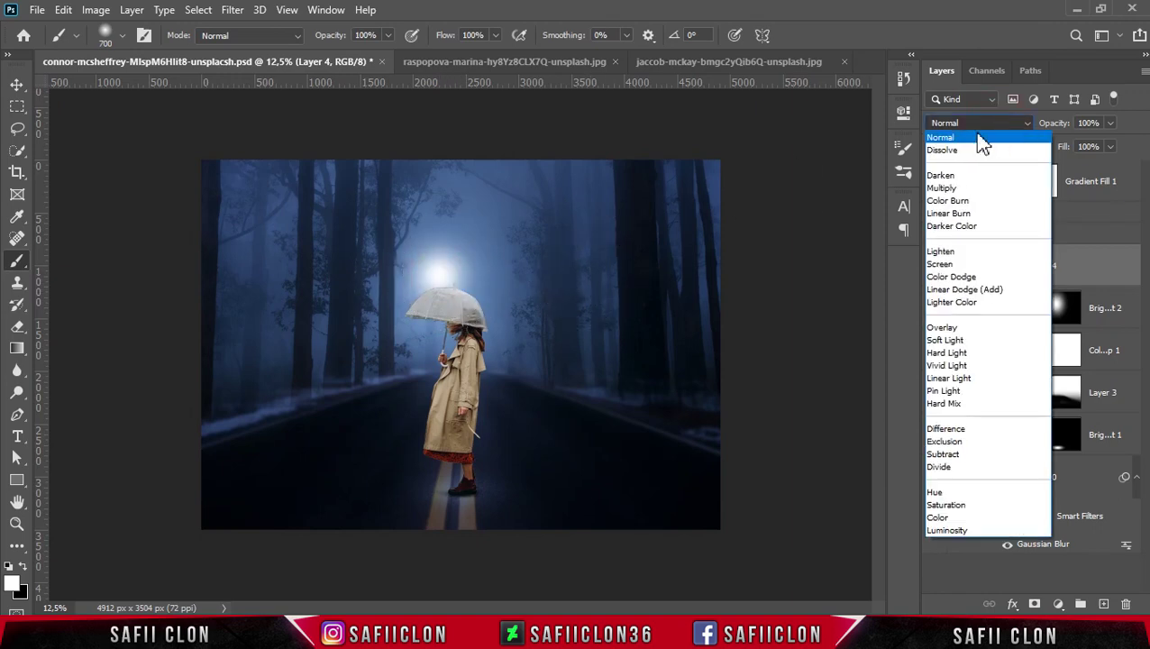
Step: Set Layer 4 to Overlay and enlarge and stretch the glow around the umbrella
click(952, 326)
key(ctrl+t)
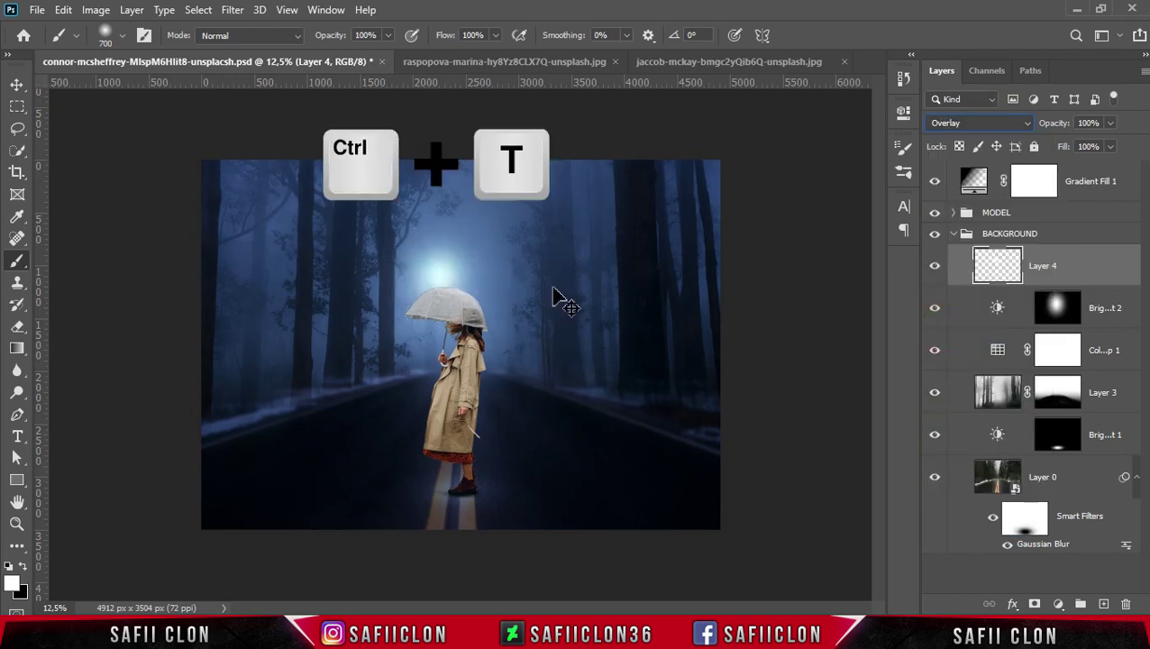
drag(453, 281, 483, 337)
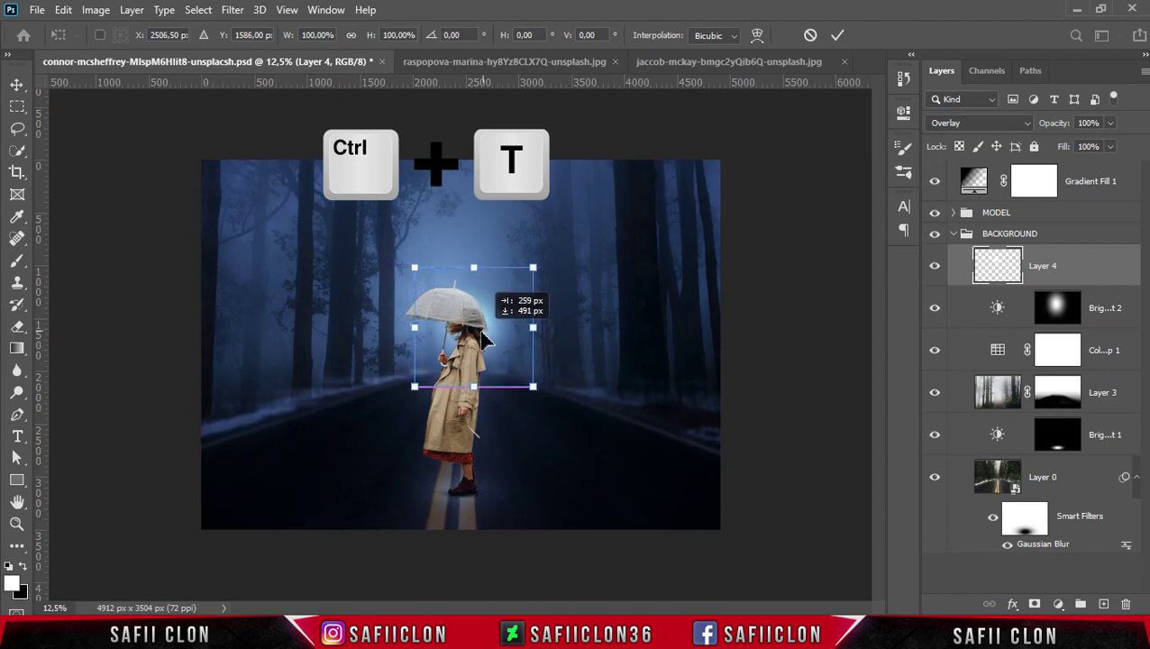
drag(532, 267, 566, 236)
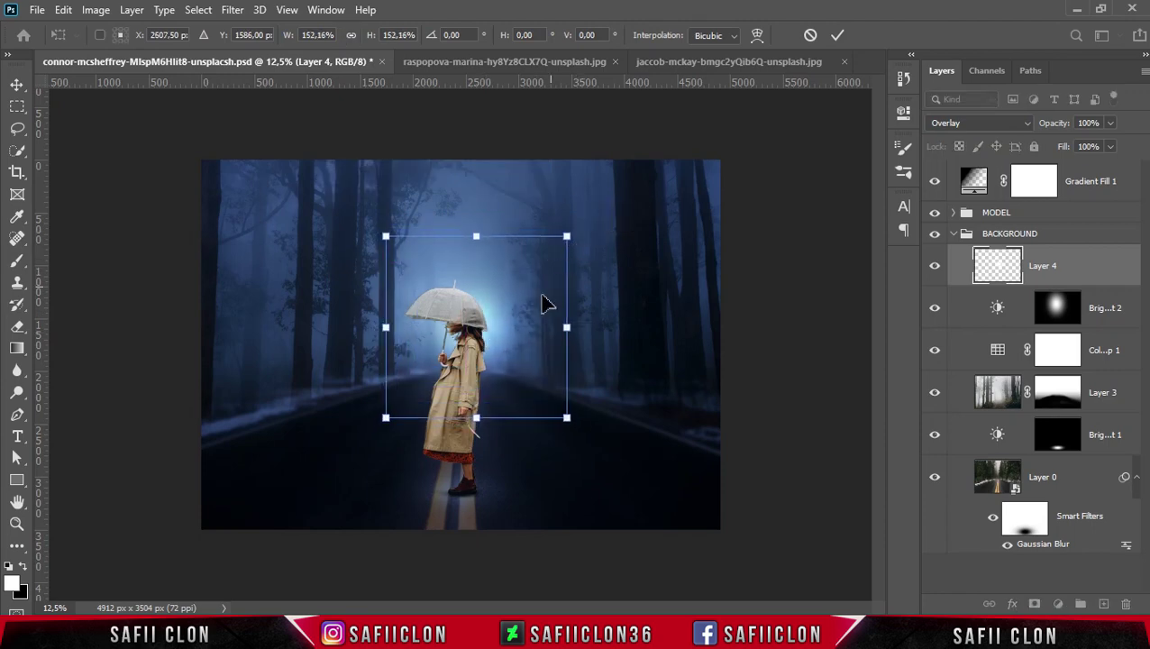
drag(483, 414, 475, 427)
drag(567, 221, 562, 227)
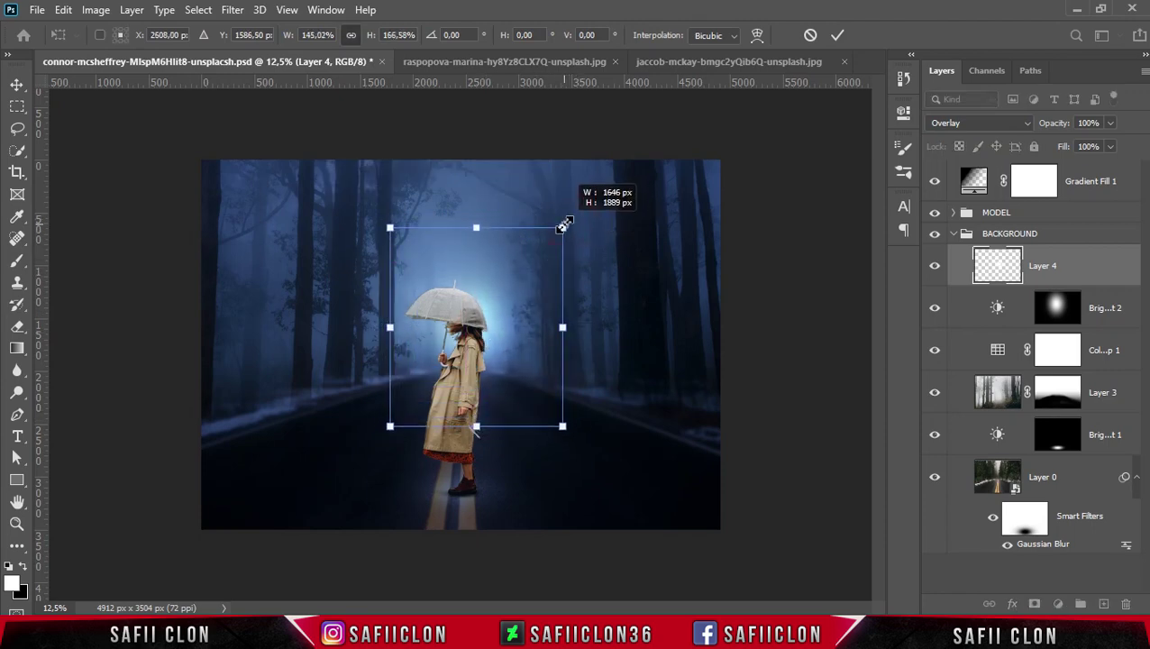
Step: Lower Layer 4's fill to 83% and apply the glow's new size and position
click(1112, 147)
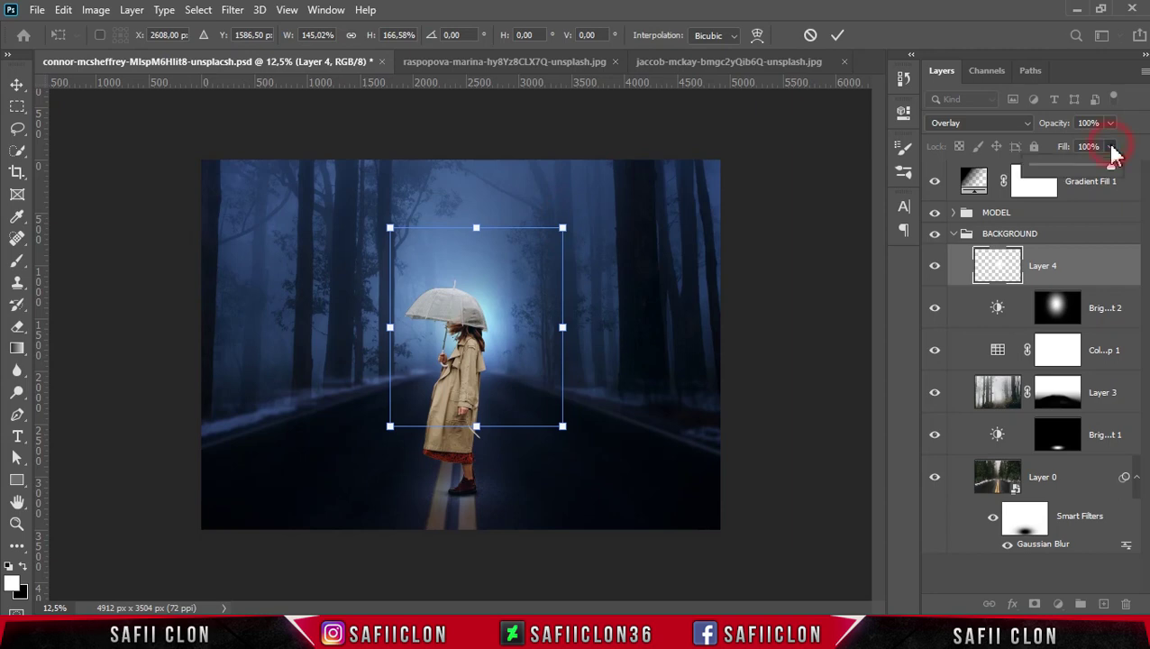
drag(1101, 171, 1098, 171)
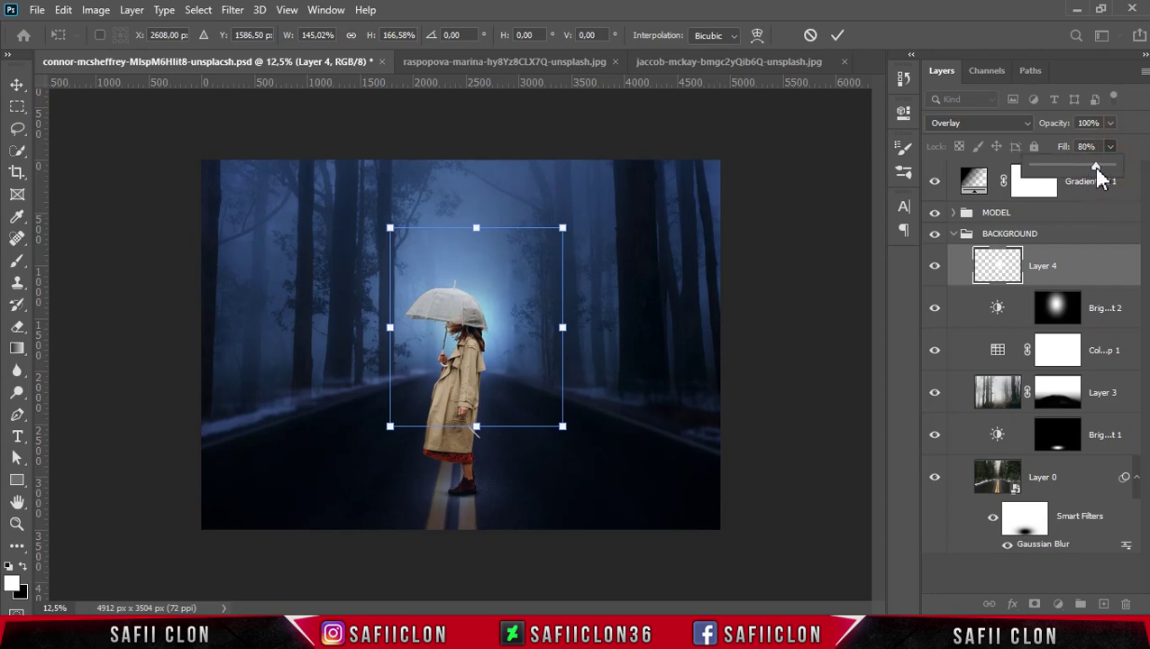
key(Return)
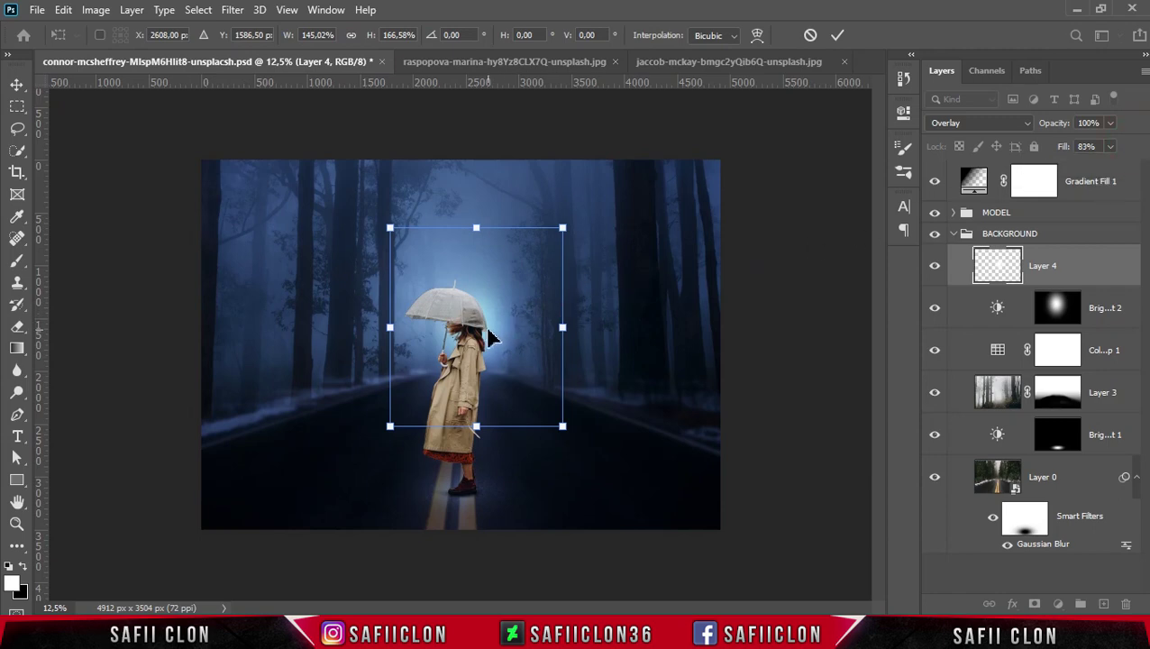
click(837, 36)
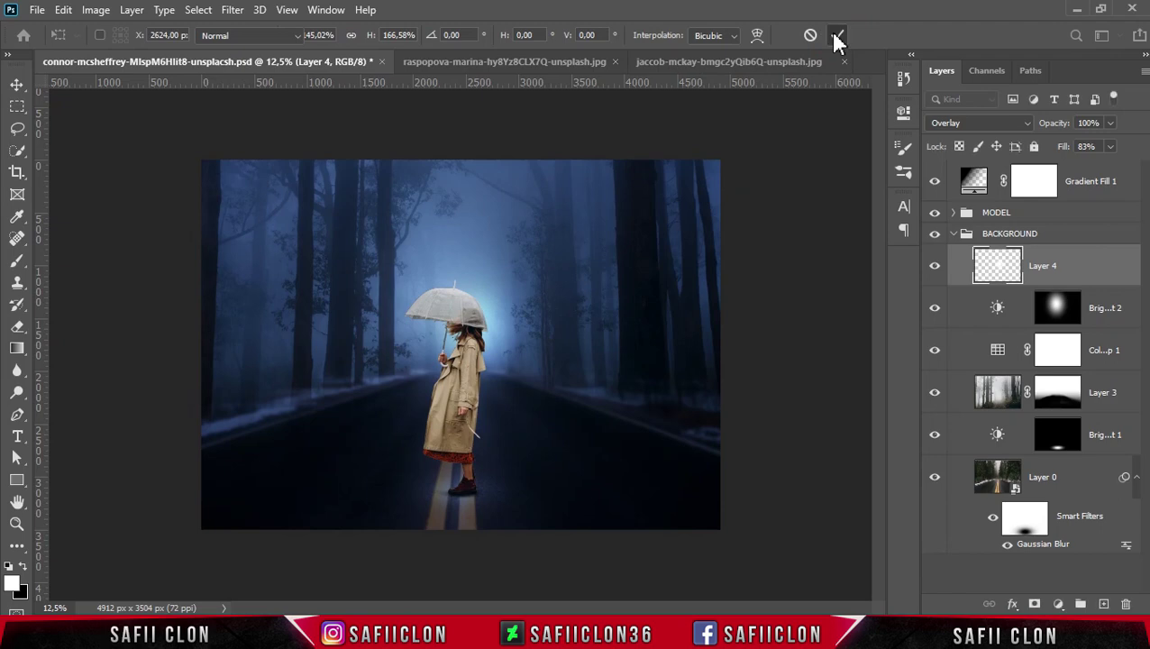
key(b)
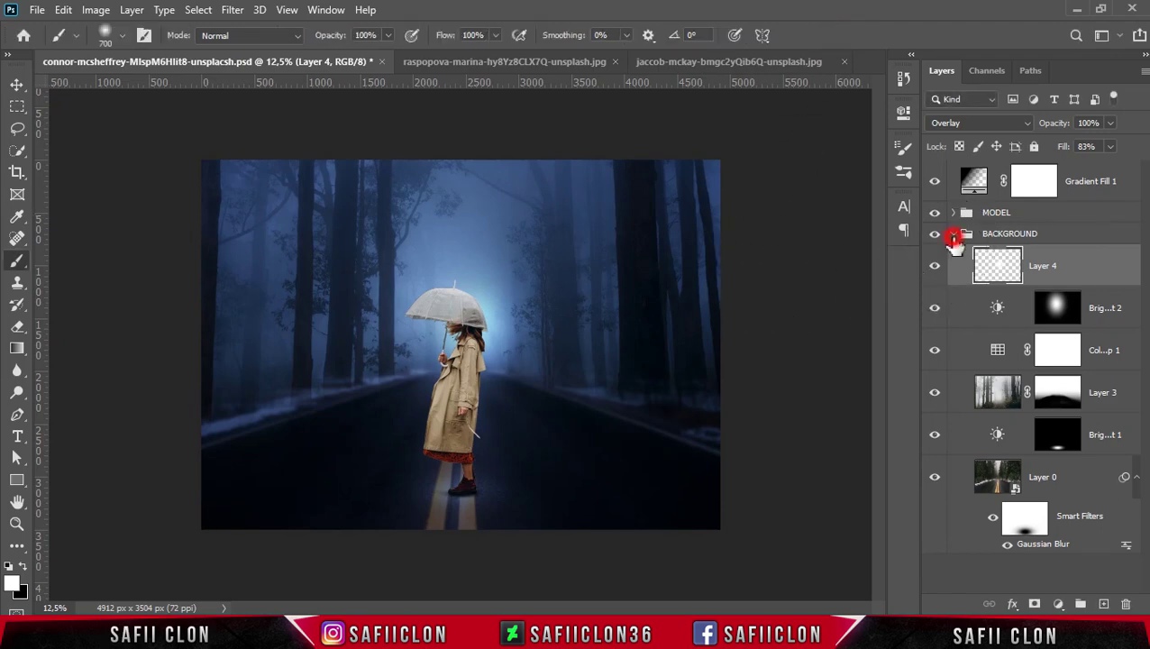
Step: Collapse the BACKGROUND group and expand MODEL to select the girl's Layer 1
click(953, 235)
click(1027, 216)
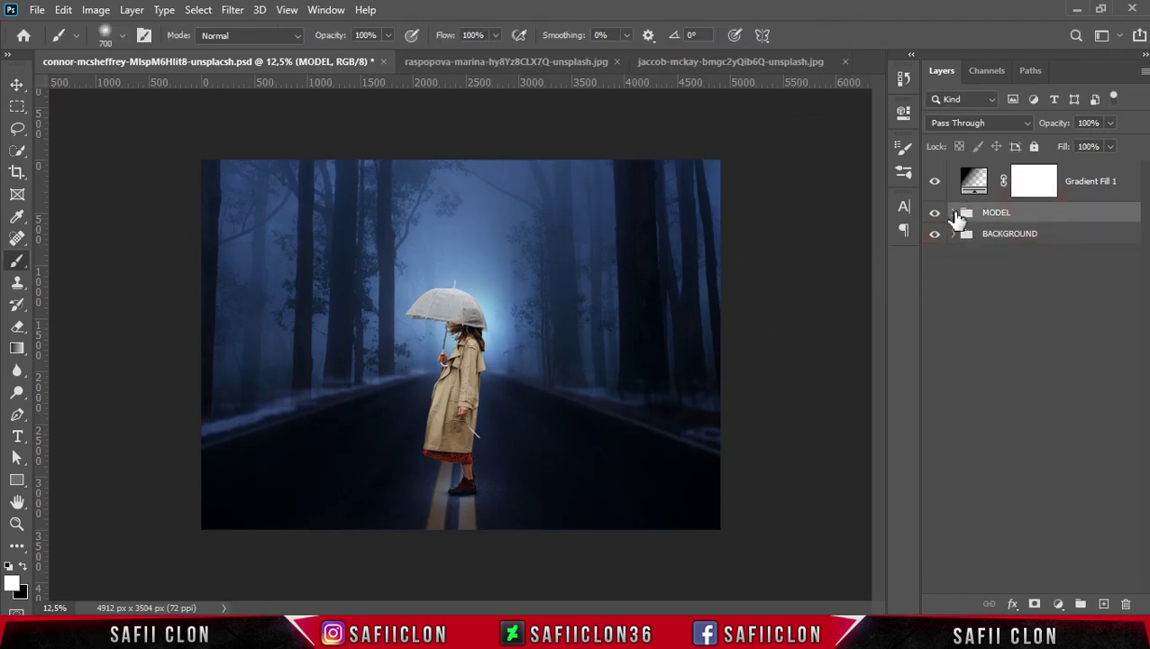
click(953, 212)
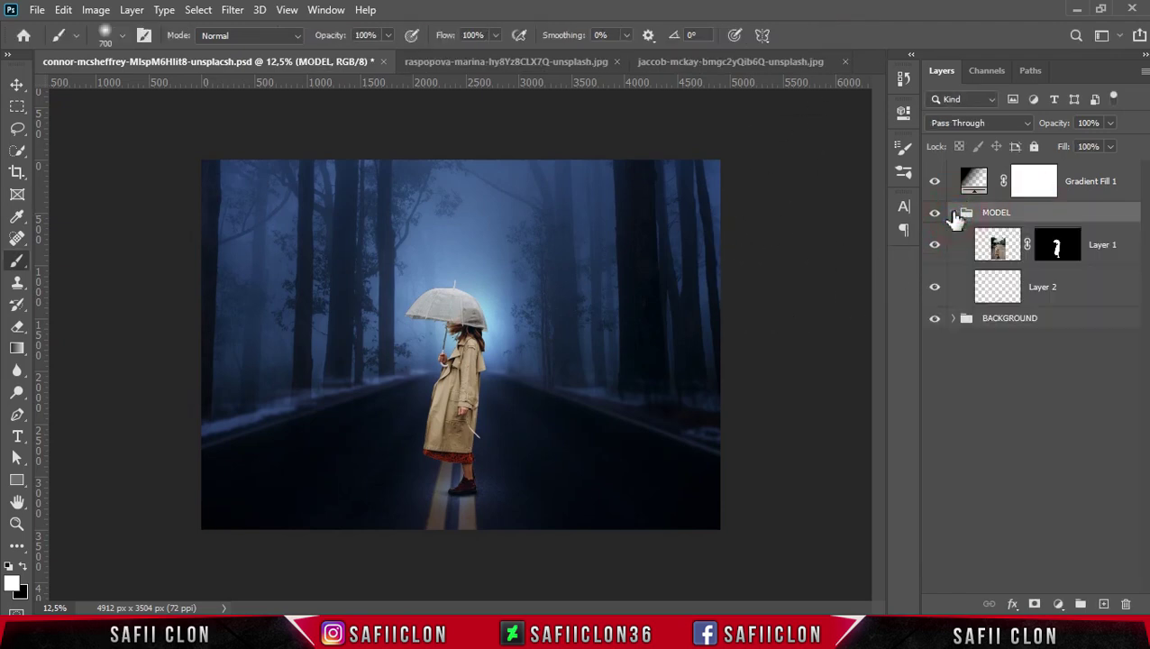
click(1116, 258)
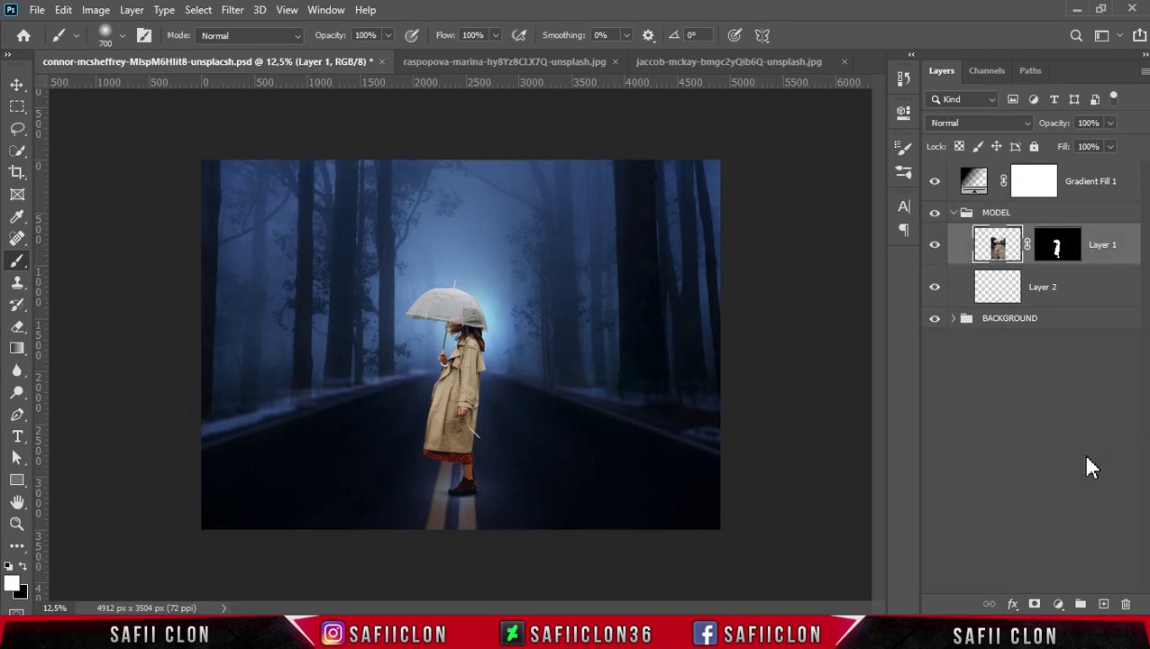
Step: Add an Exposure adjustment clipped to Layer 1, exposure +0.53 and offset +0.0066
click(1057, 603)
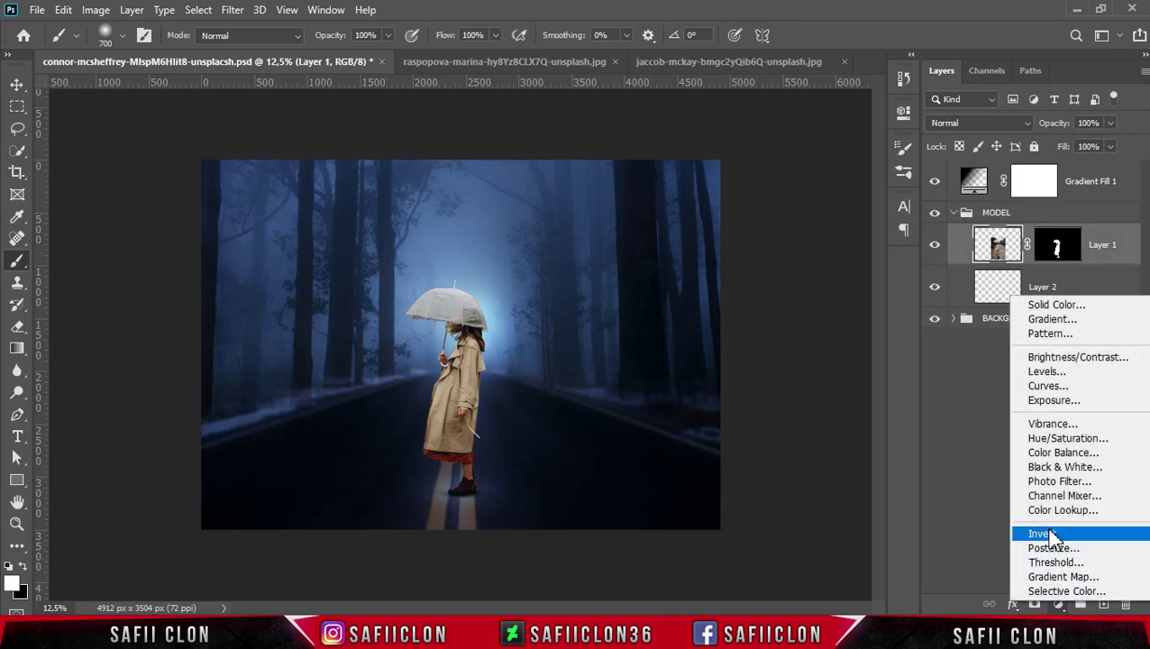
click(1051, 402)
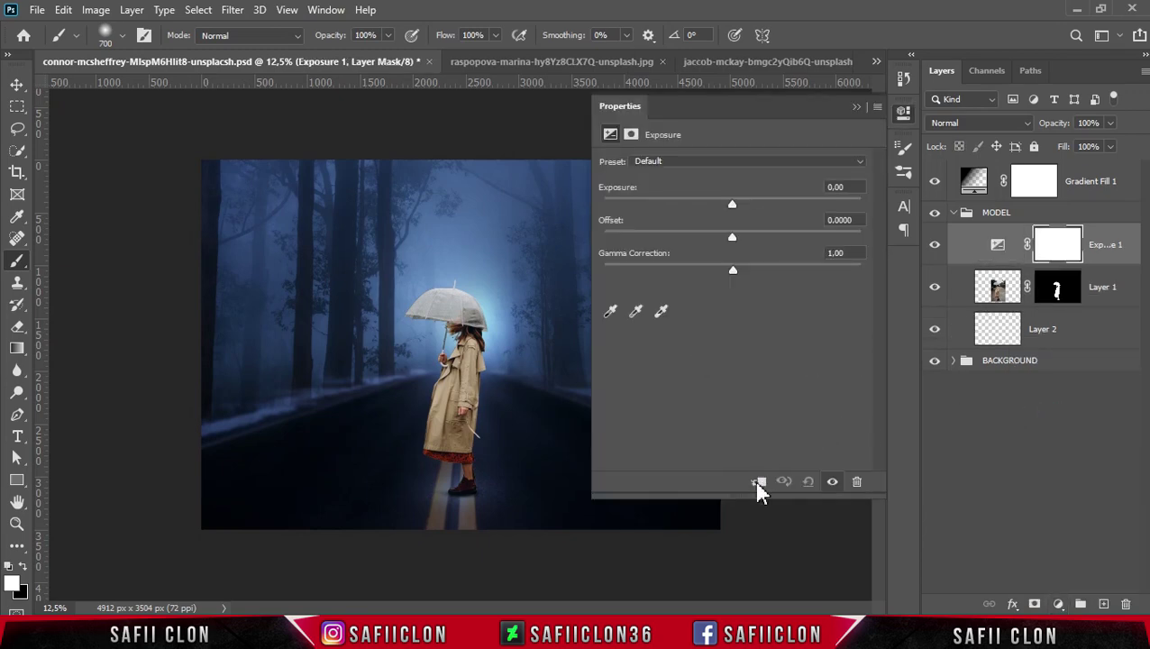
click(759, 484)
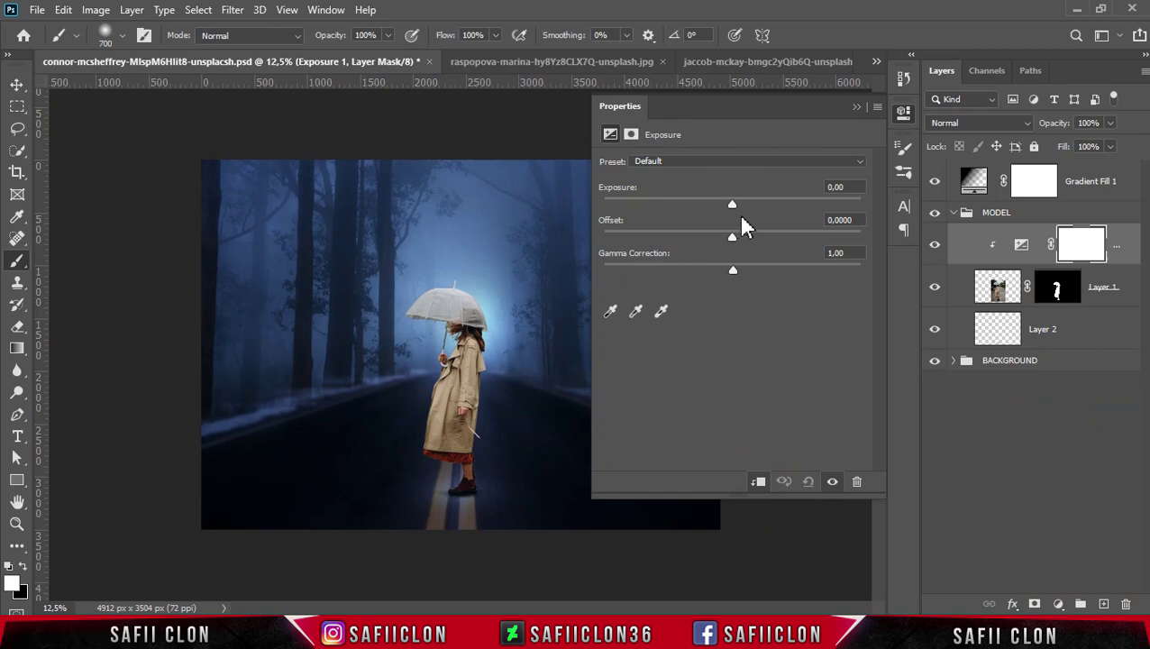
drag(732, 204, 740, 203)
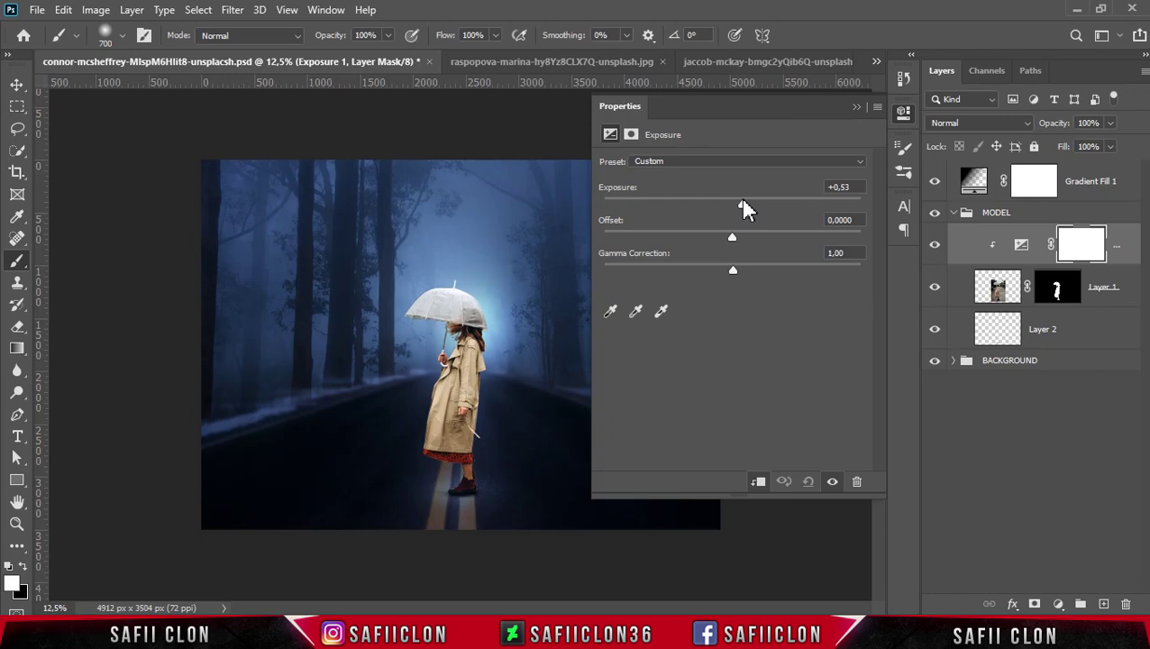
key(ctrl+plus)
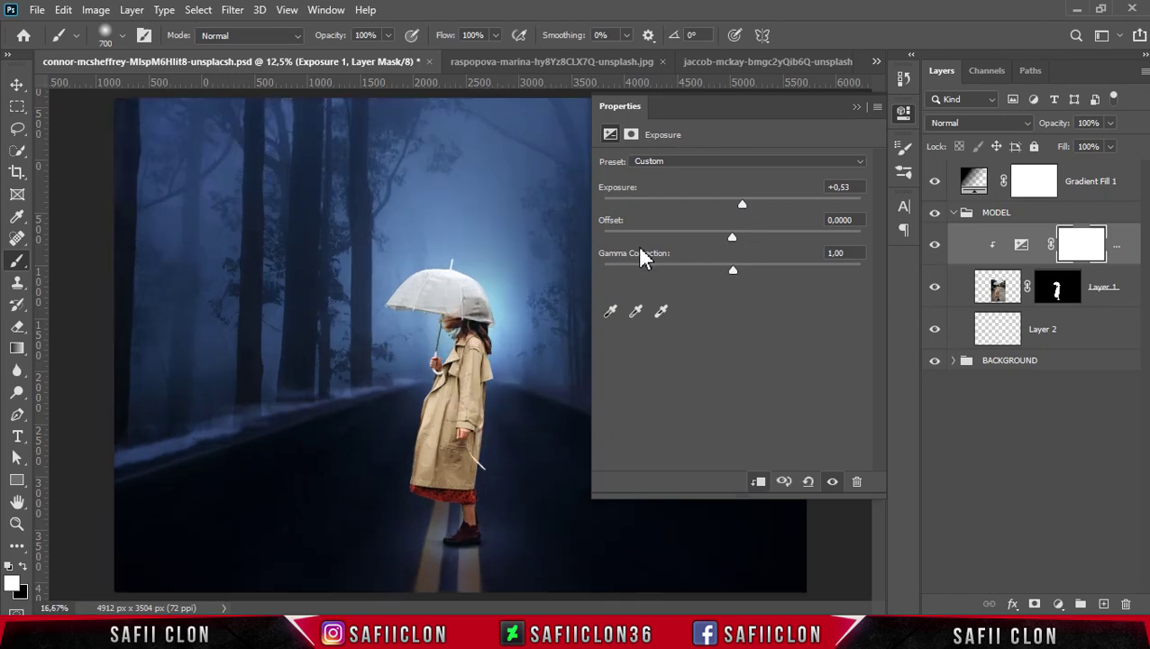
drag(736, 238, 734, 239)
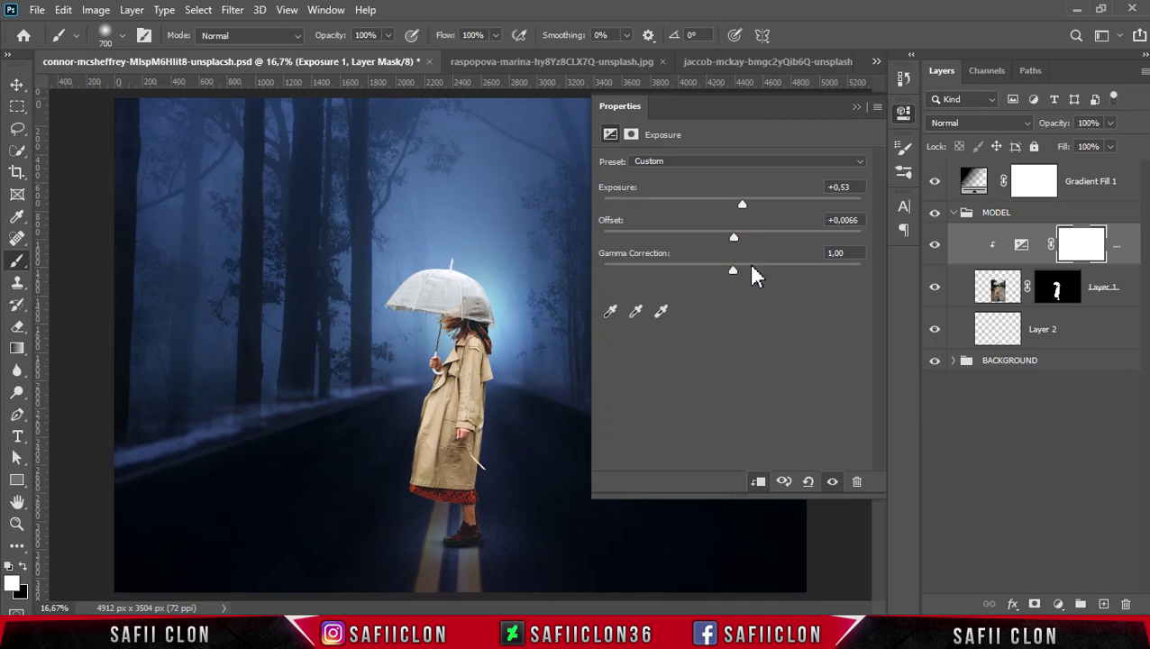
click(855, 108)
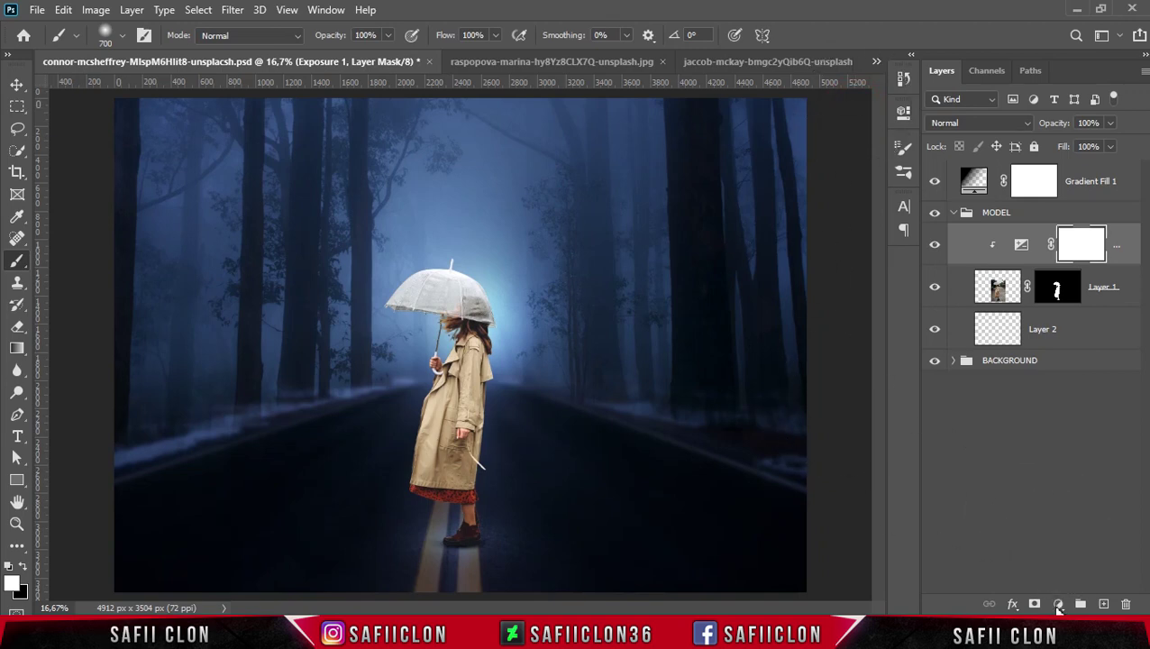
click(1059, 606)
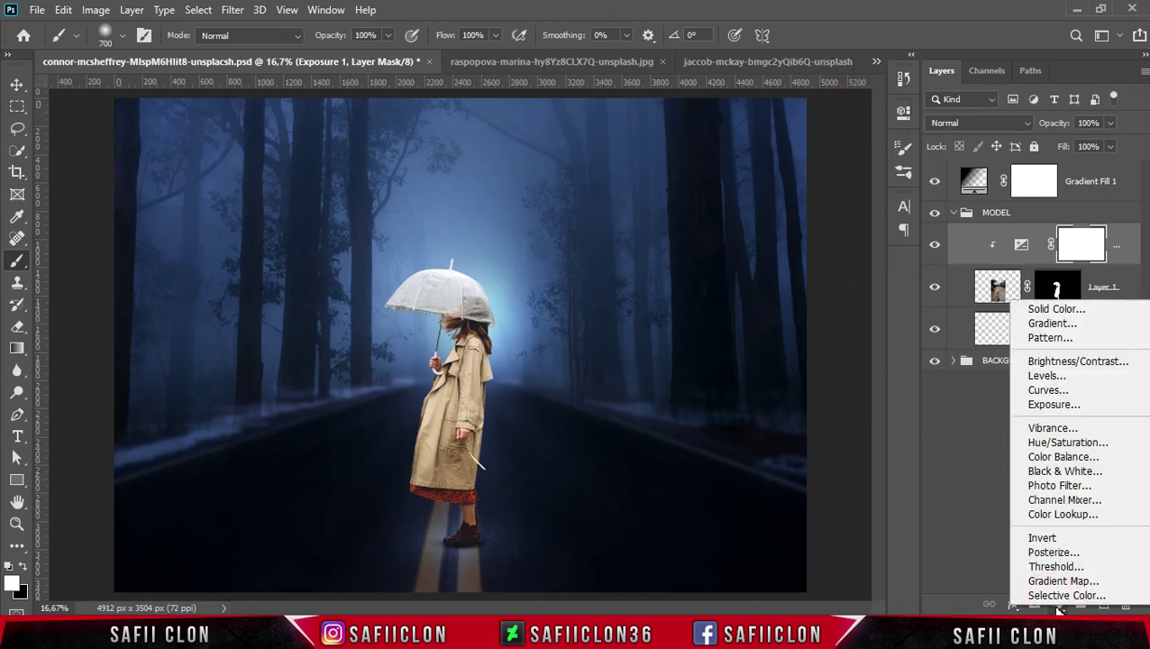
Step: Add a clipped Levels adjustment with Blue channel output black 3 and input white 225
click(1051, 379)
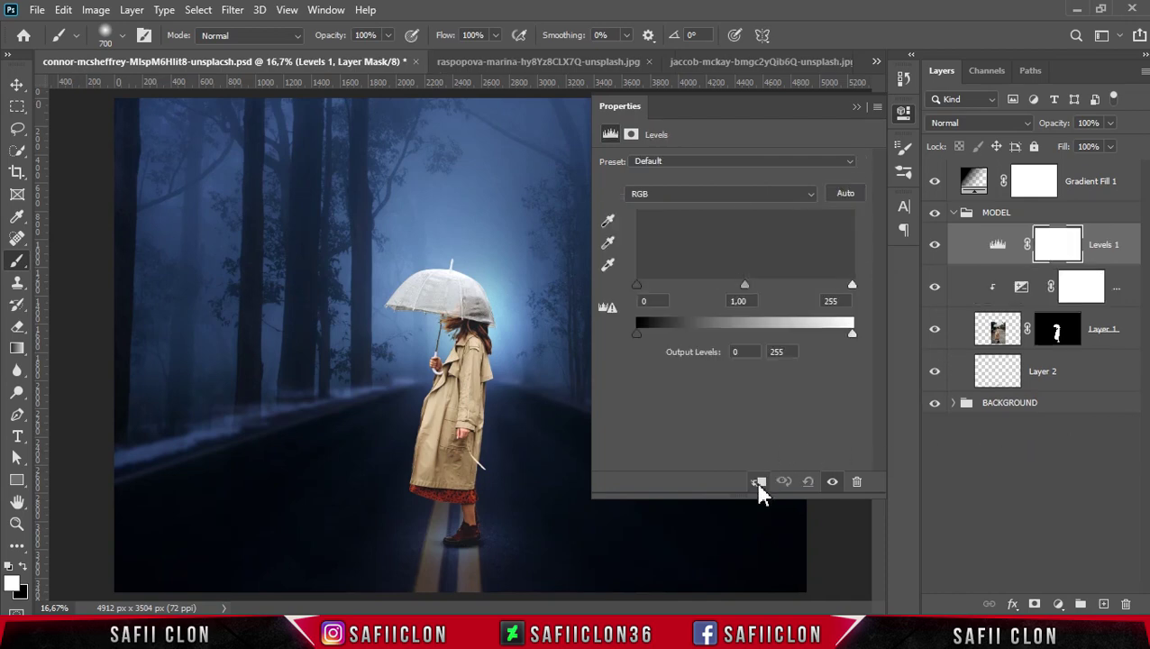
click(758, 484)
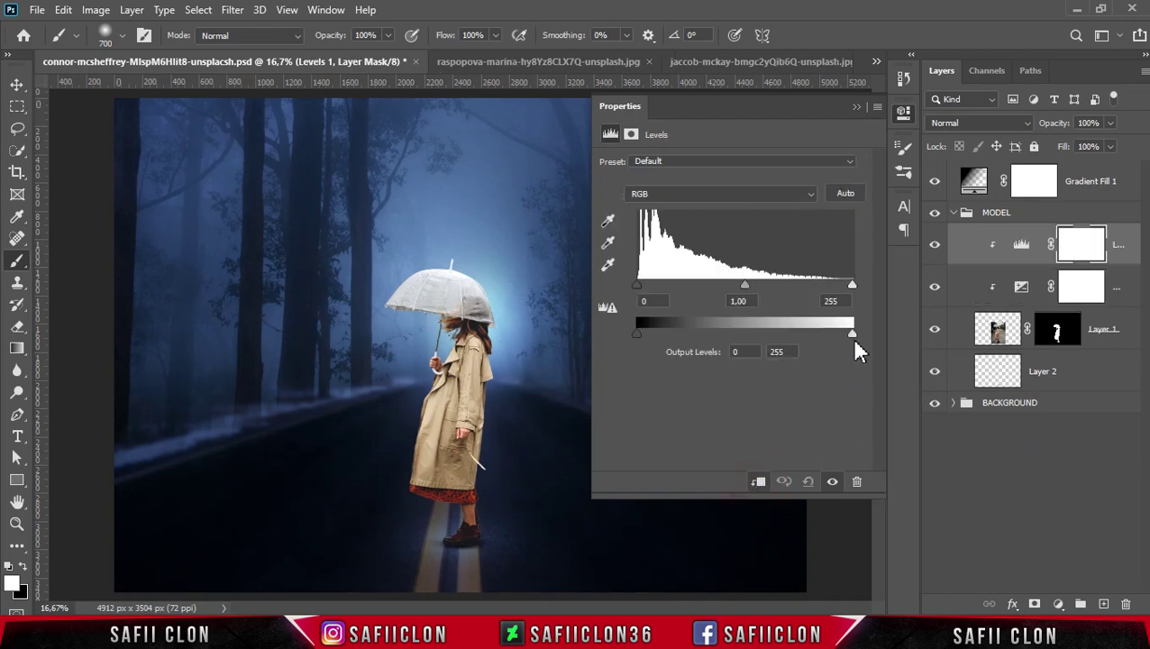
drag(825, 336, 803, 335)
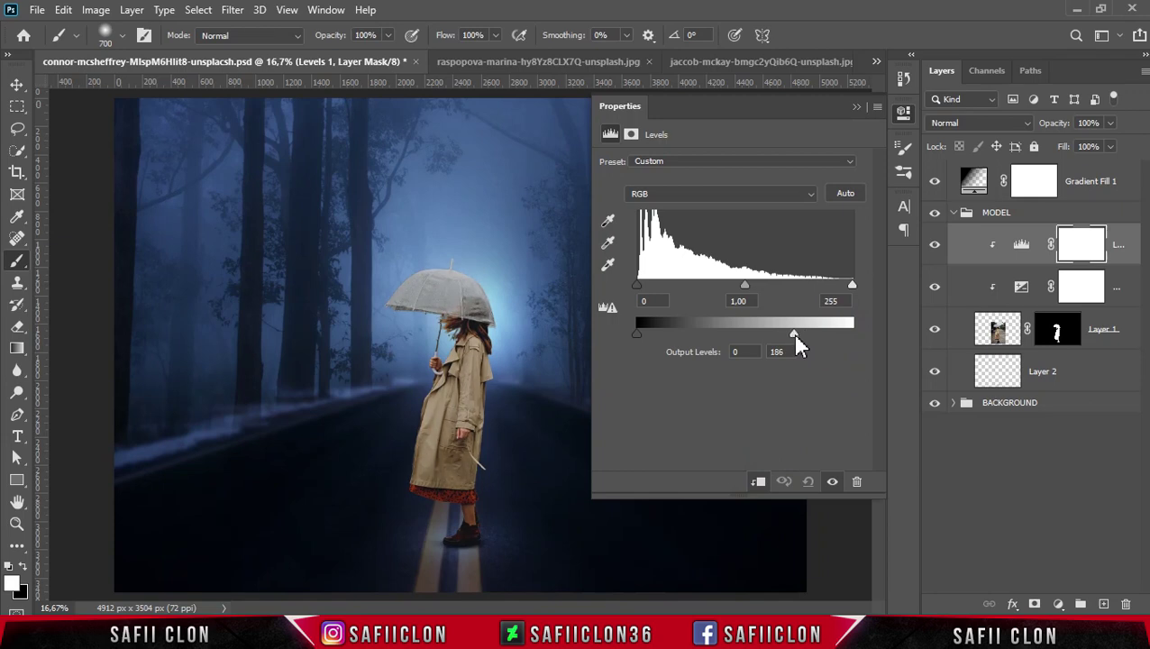
click(757, 192)
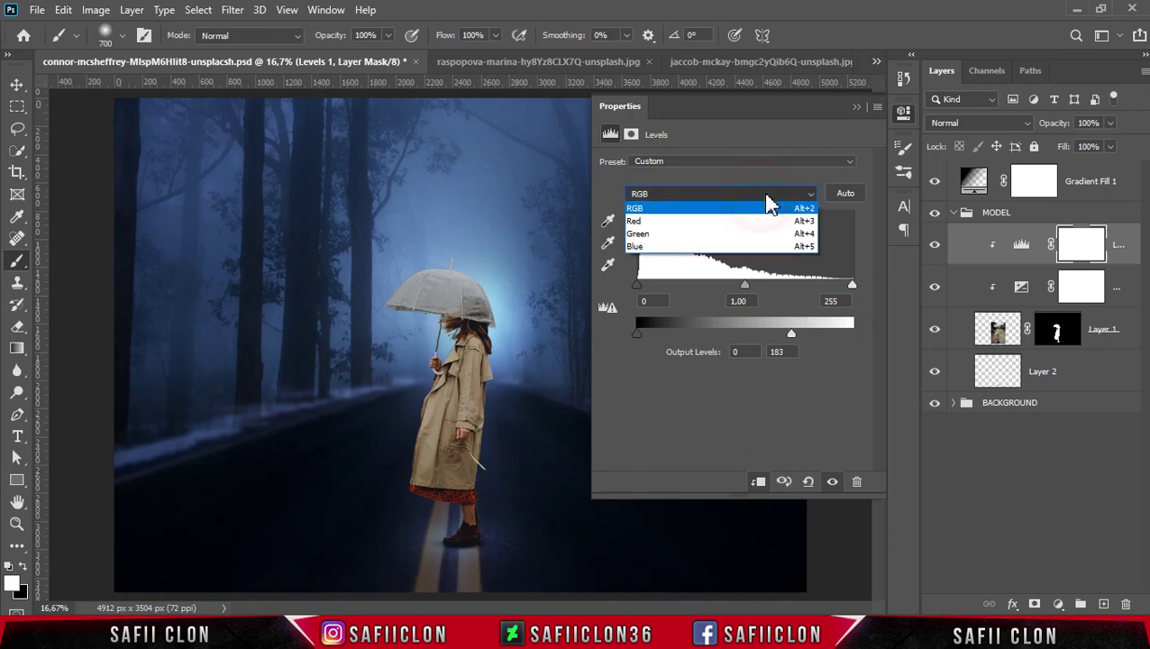
click(645, 247)
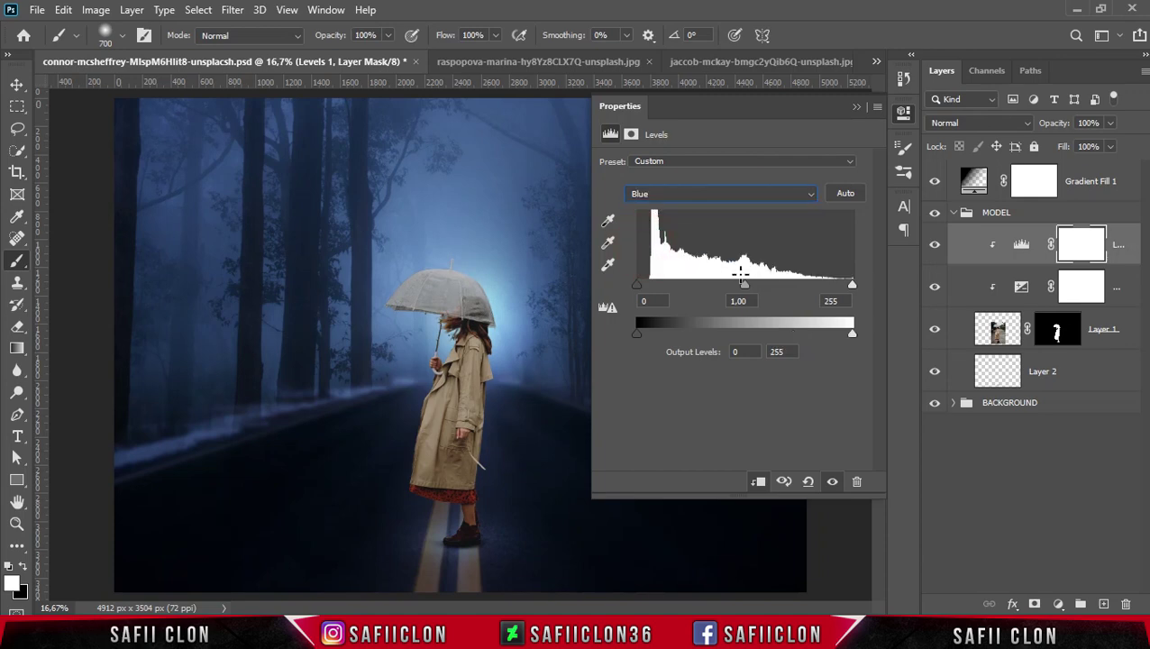
drag(636, 332, 641, 333)
drag(852, 286, 843, 286)
click(856, 107)
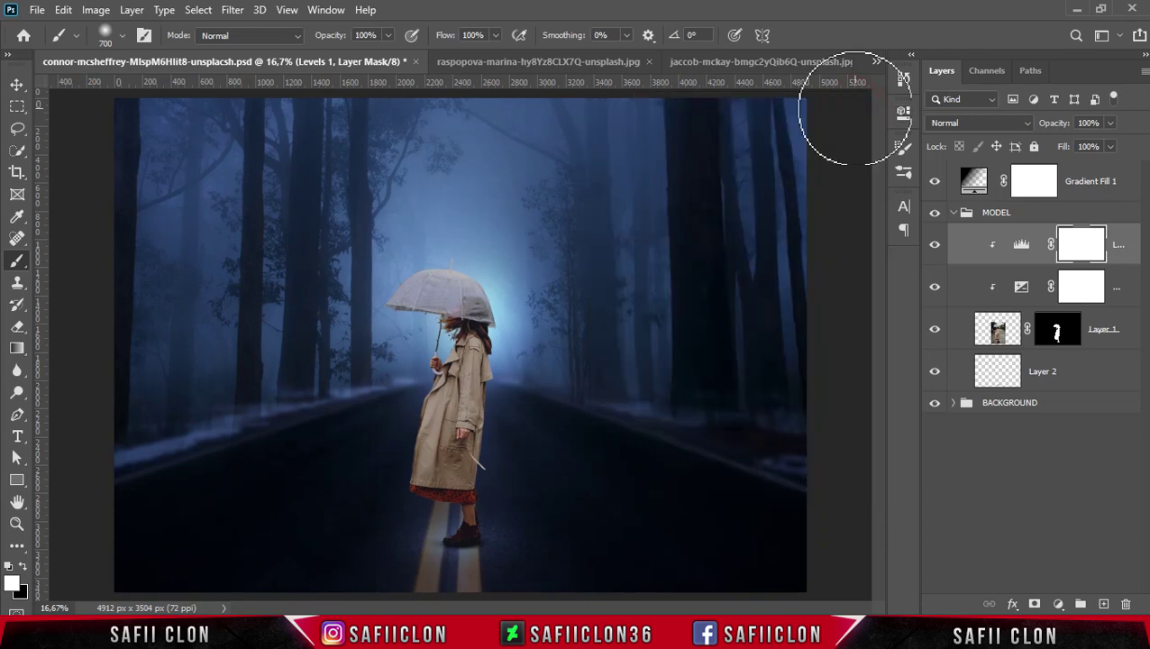
Step: Toggle the Levels layer off and on to compare, then target its mask
click(934, 250)
click(934, 251)
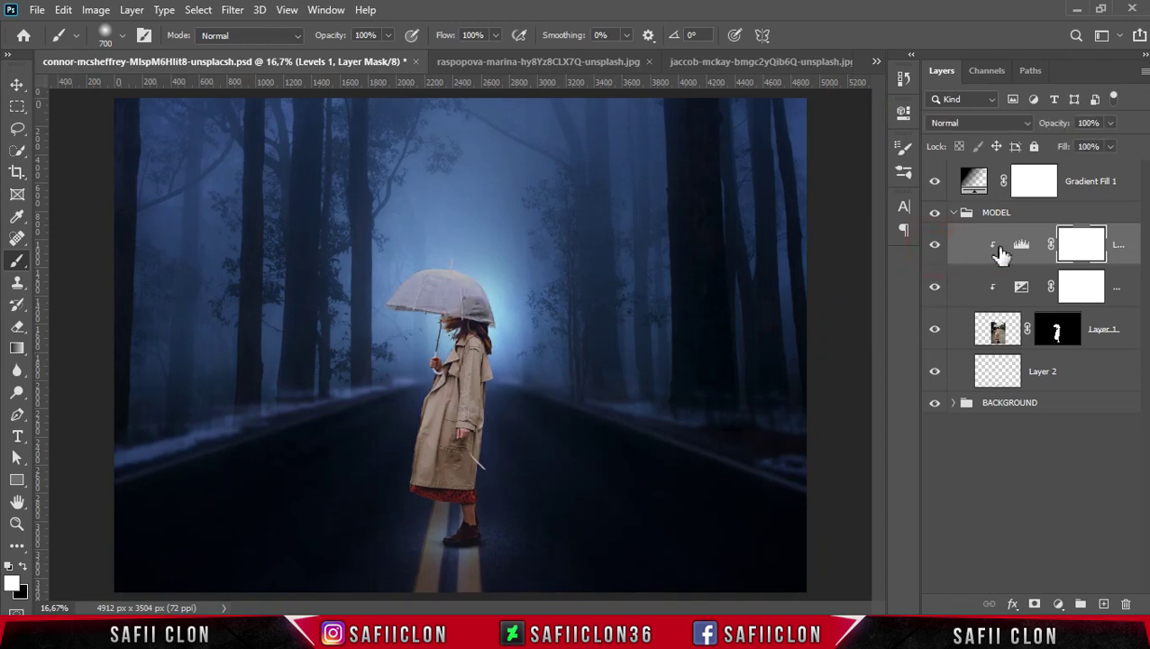
click(1089, 245)
right_click(17, 260)
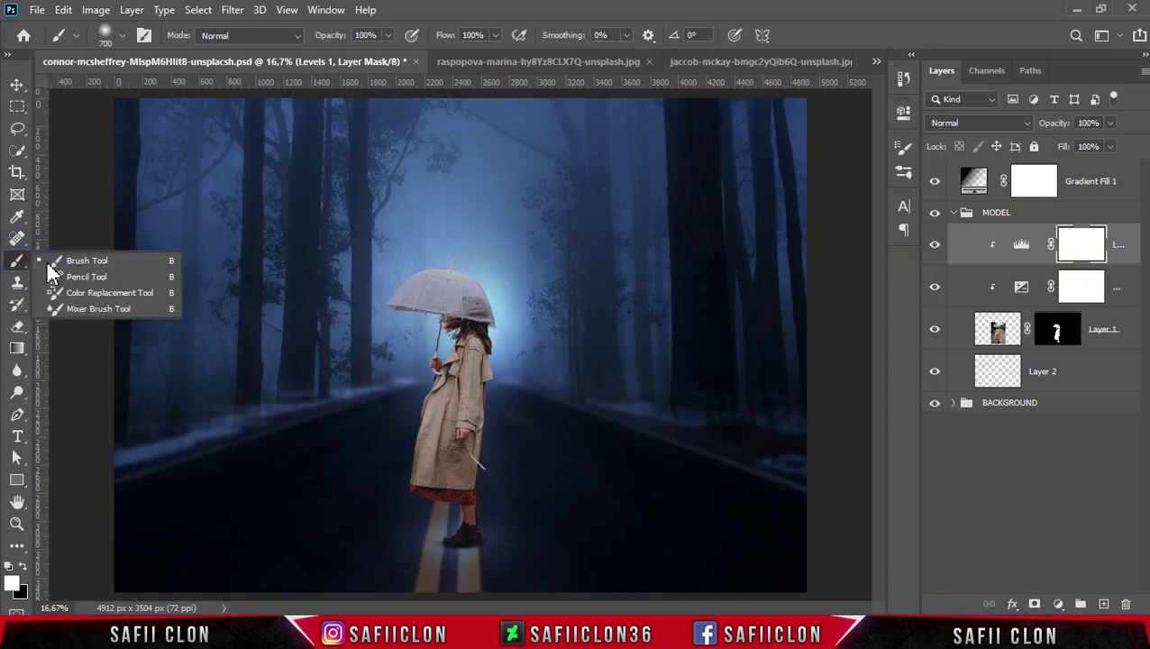
Step: Set up a 161 px Soft Round brush at 17% opacity painting black
click(64, 259)
click(105, 34)
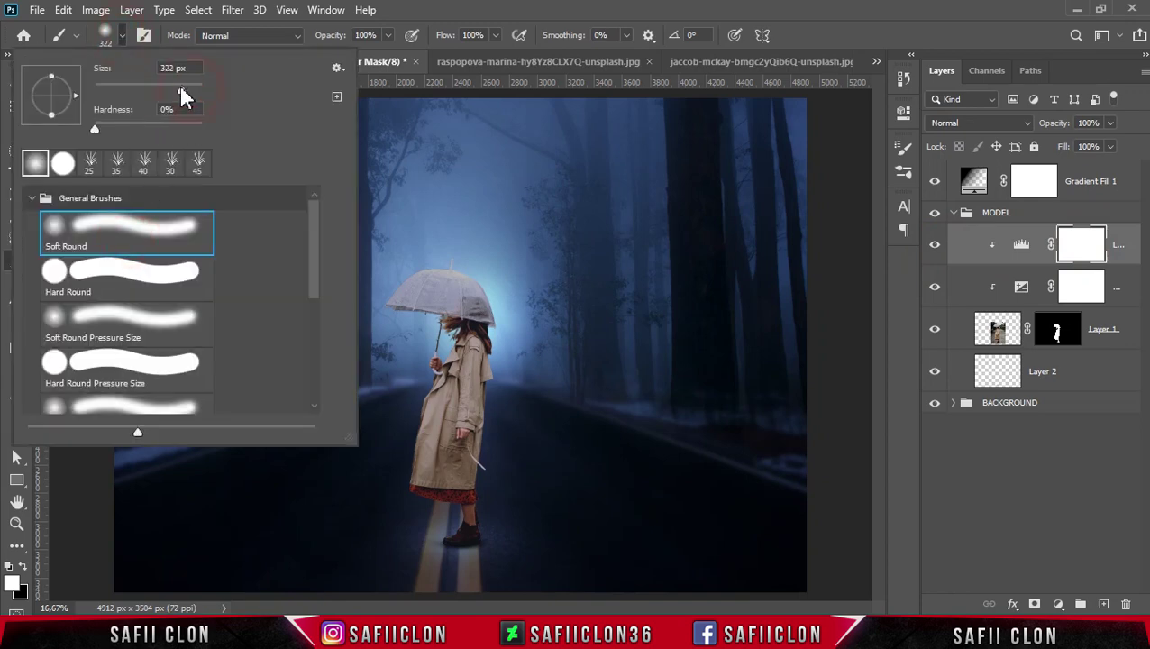
drag(183, 94, 147, 71)
key(Return)
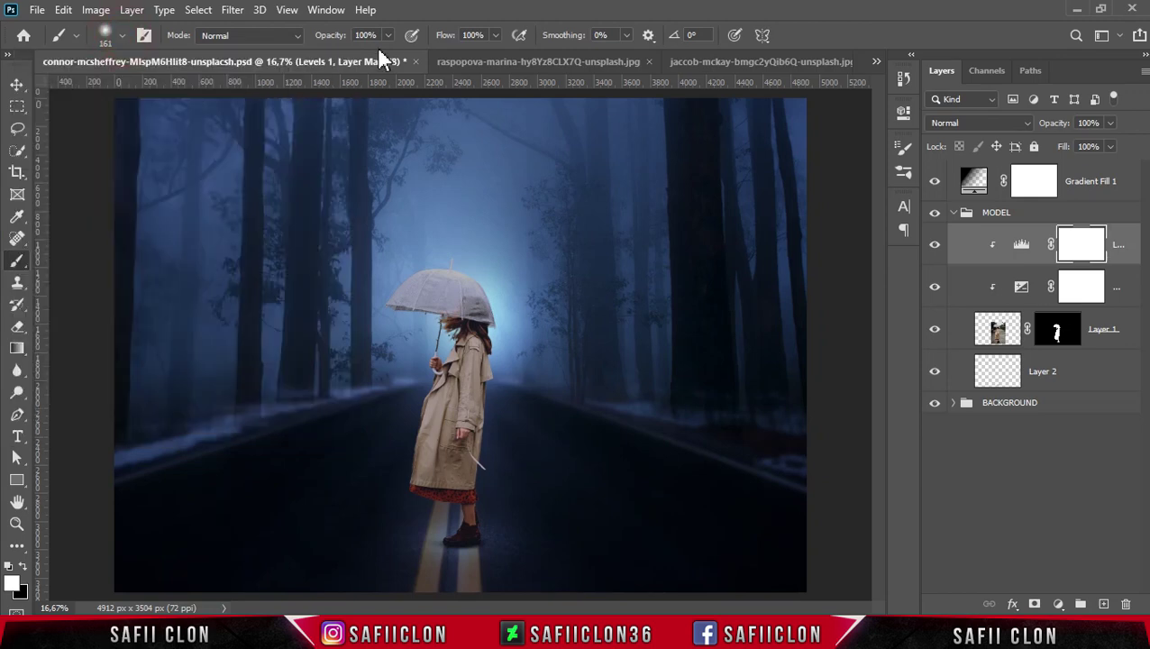
click(389, 35)
drag(389, 54, 329, 63)
click(390, 31)
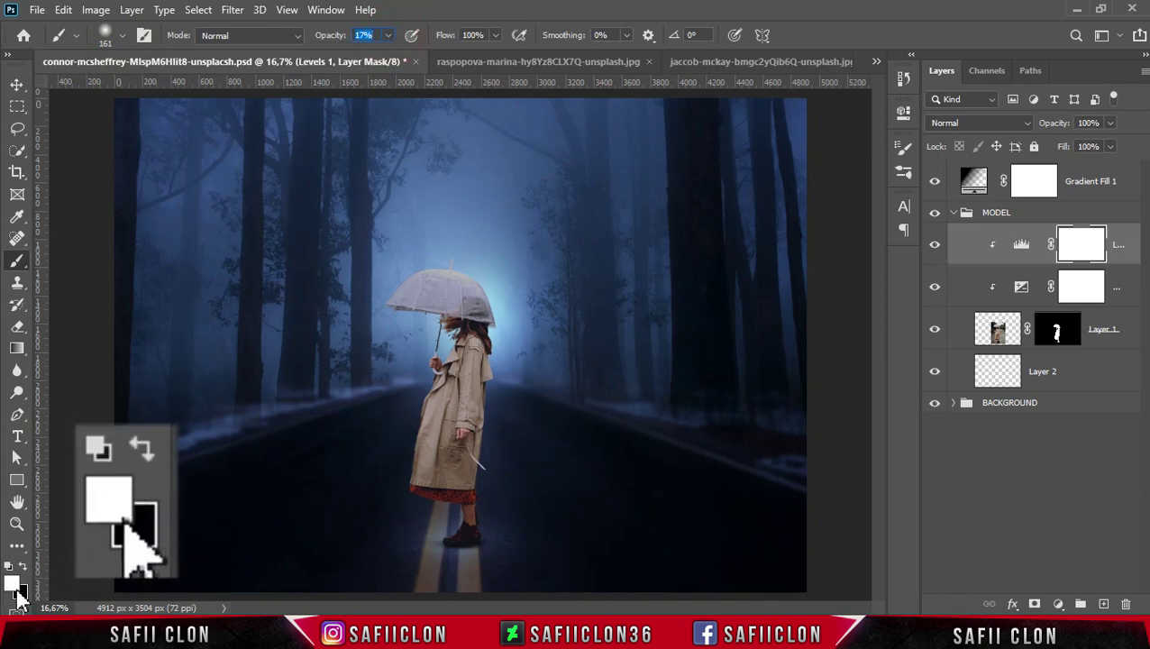
click(24, 565)
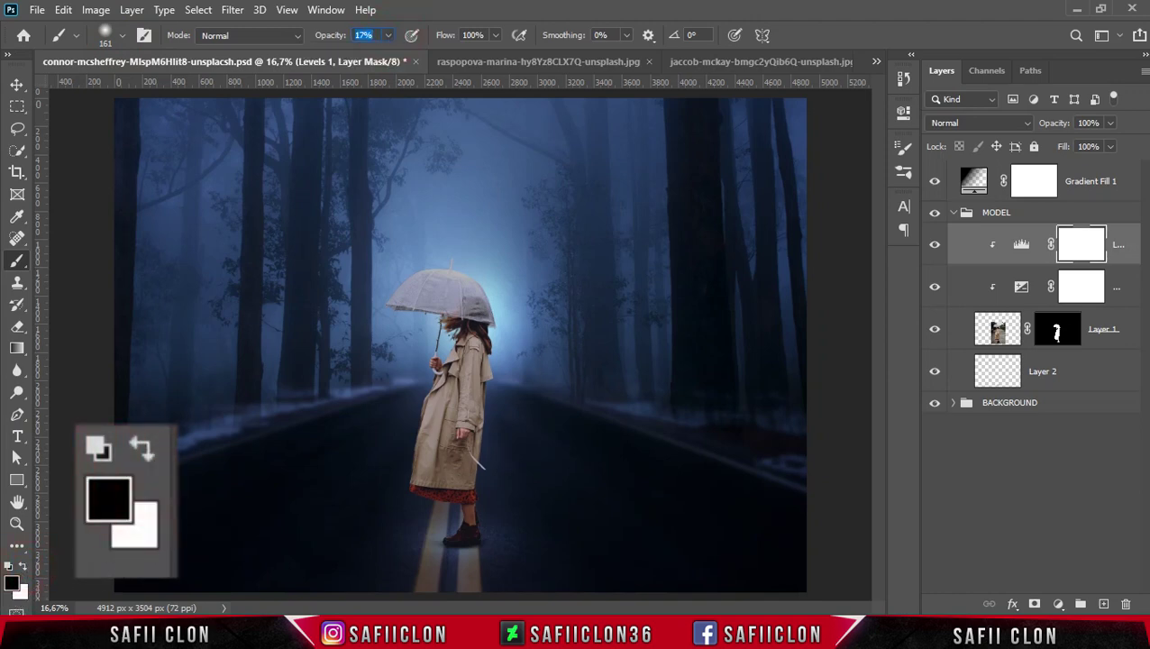
Step: Paint soft black on the Levels mask around the umbrella top and the girl's head
key(bracketright)
key(bracketright)
key(bracketright)
mouse_move(444, 257)
mouse_down()
mouse_move(500, 271)
mouse_move(507, 294)
mouse_up()
key(bracketright)
mouse_move(488, 264)
mouse_down()
mouse_move(577, 308)
mouse_move(518, 323)
mouse_move(506, 378)
mouse_up()
key(bracketleft)
key(bracketleft)
key(bracketleft)
mouse_move(444, 299)
mouse_down()
mouse_move(439, 338)
mouse_move(379, 302)
mouse_move(451, 251)
mouse_up()
key(bracketright)
key(bracketright)
key(bracketright)
click(501, 299)
key(bracketright)
click(454, 272)
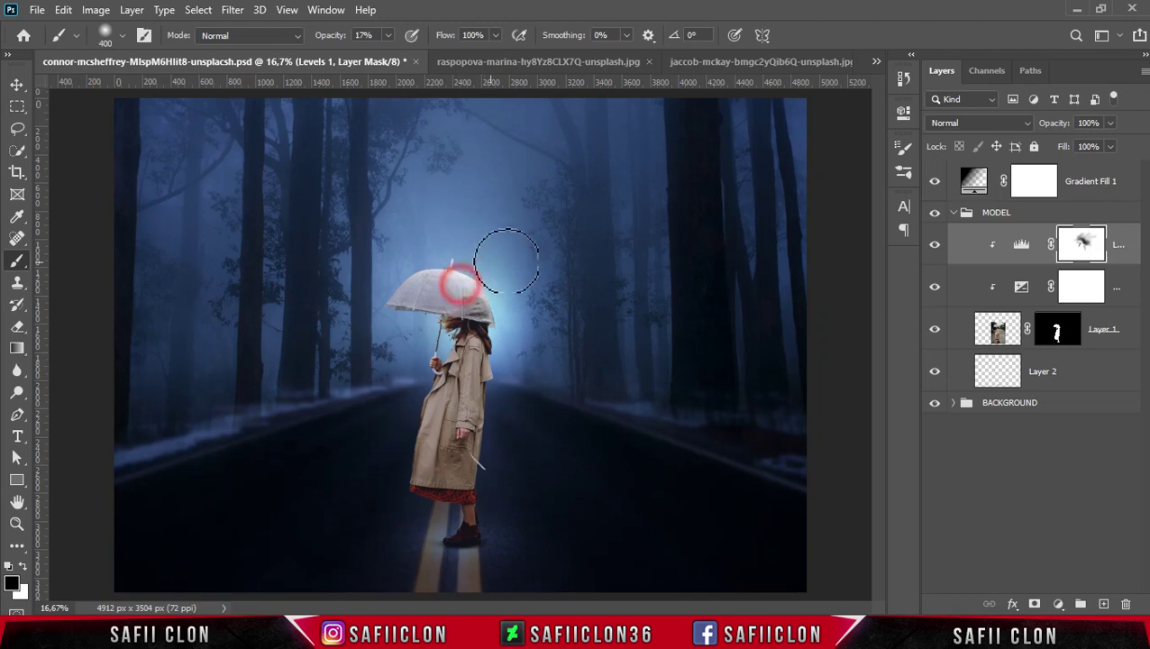
click(467, 253)
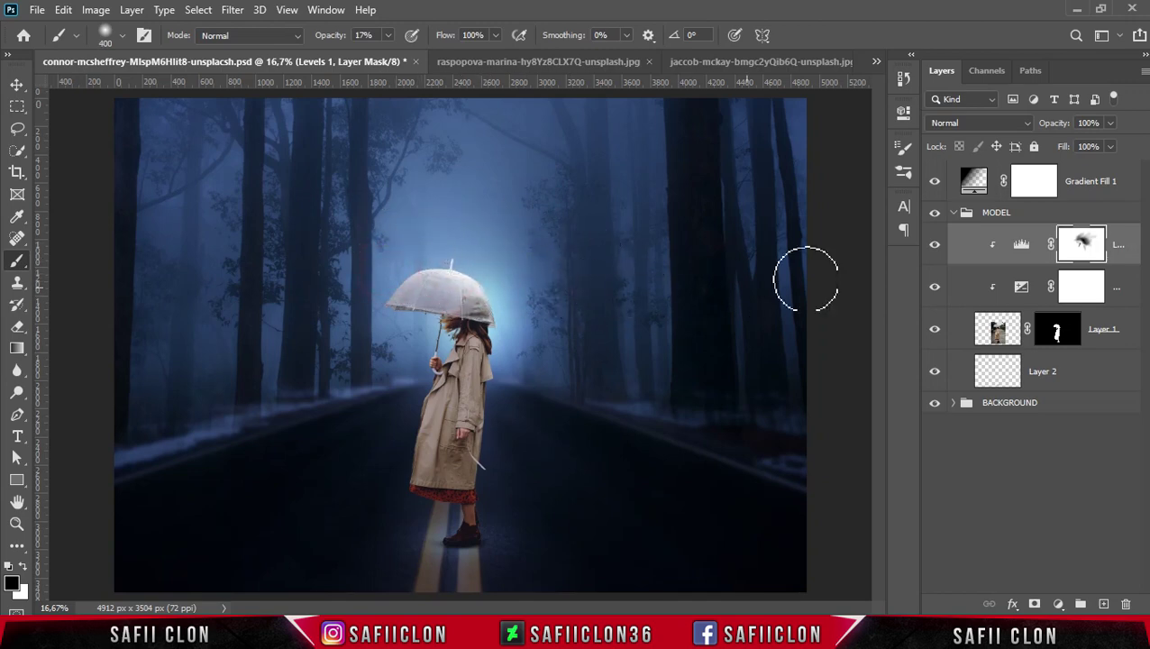
Step: Toggle the Levels adjustment off and on to compare the result
click(934, 248)
click(934, 248)
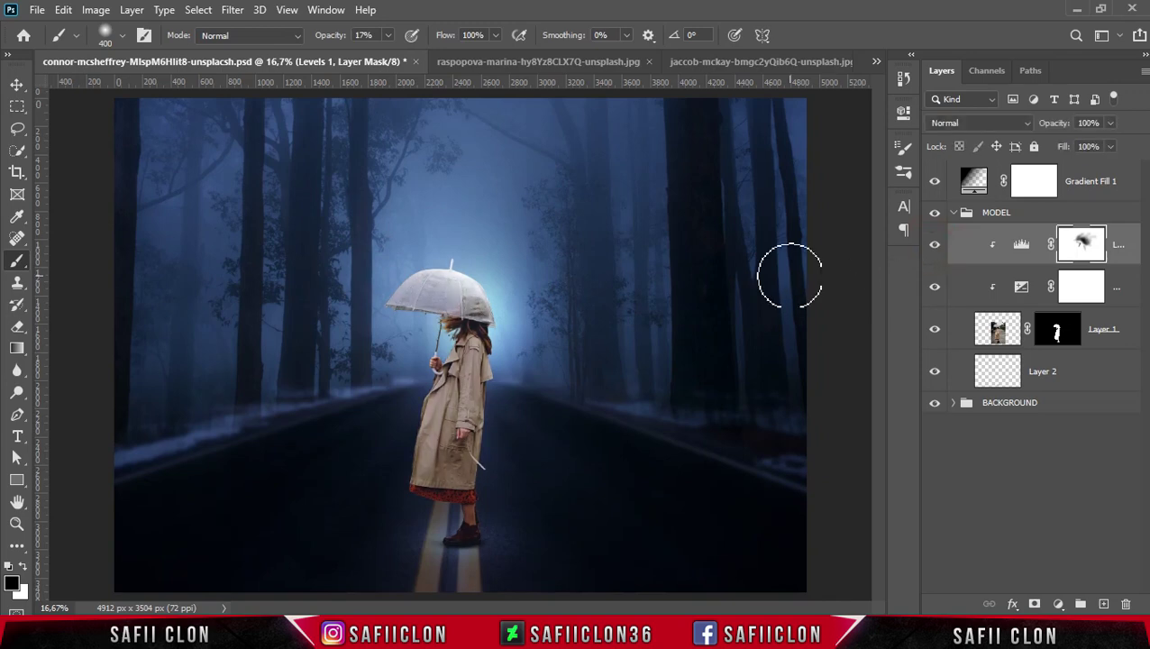
click(1059, 603)
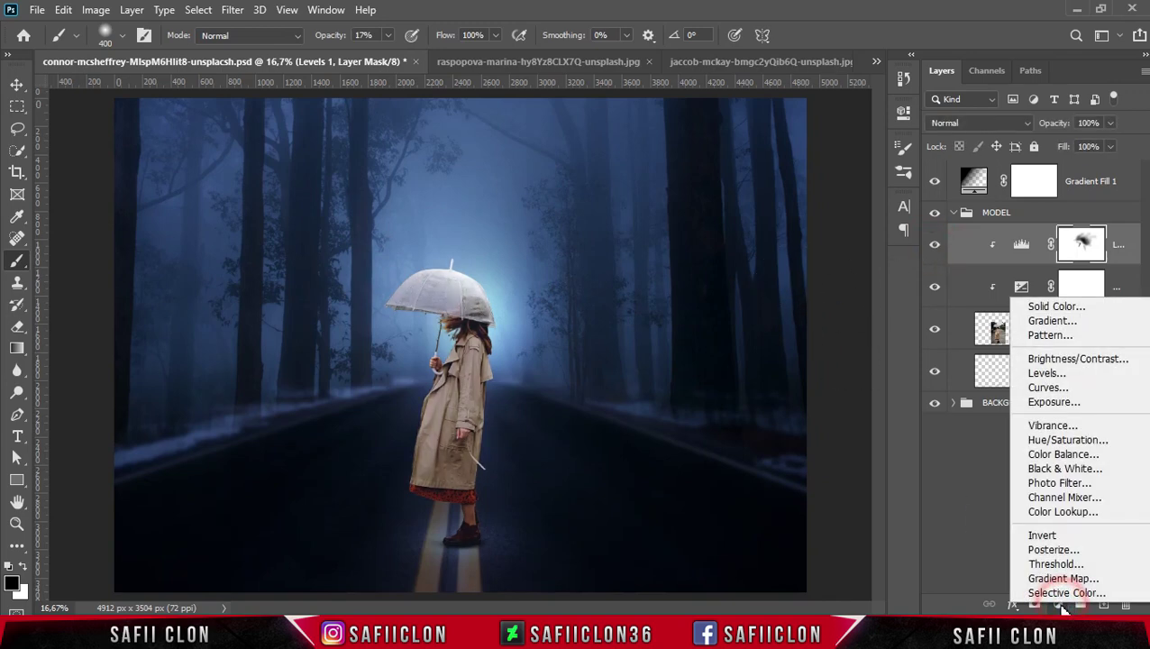
Step: Add a Curves adjustment clipped to the woman with a midpoint at input 130, output 126
click(1049, 389)
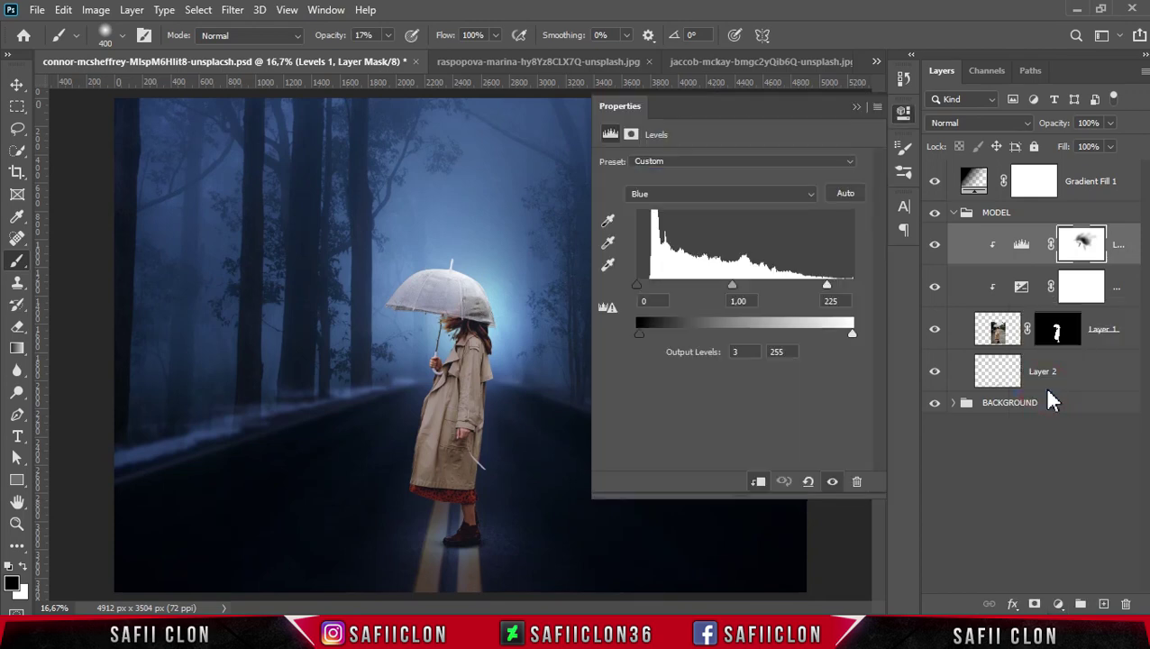
click(759, 482)
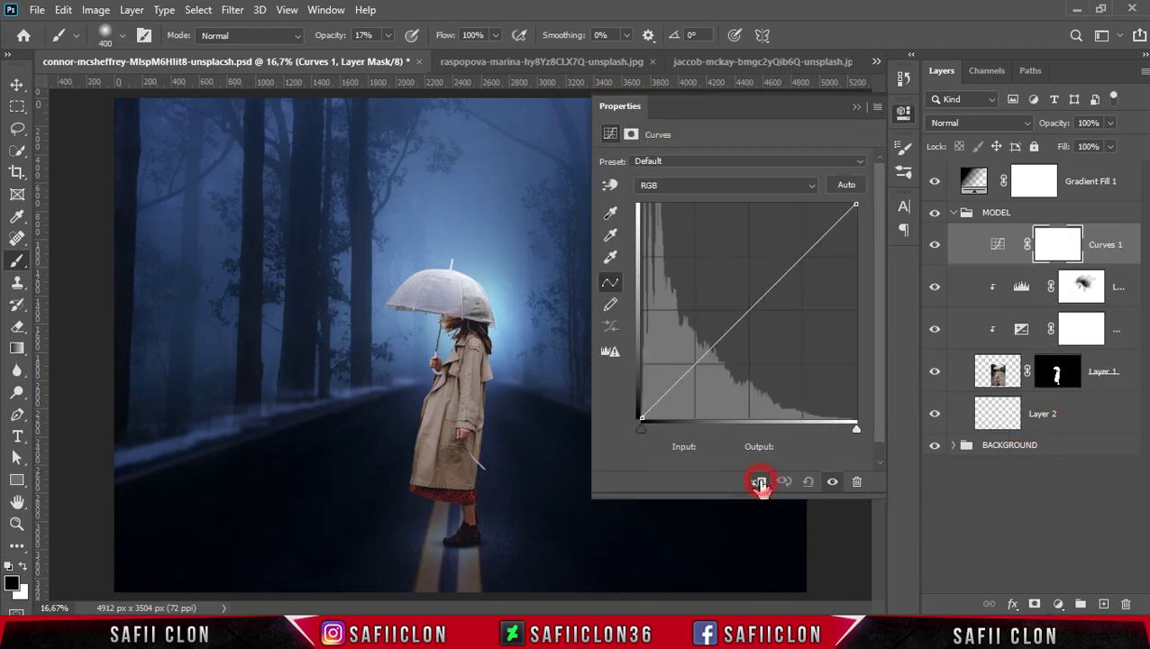
click(748, 310)
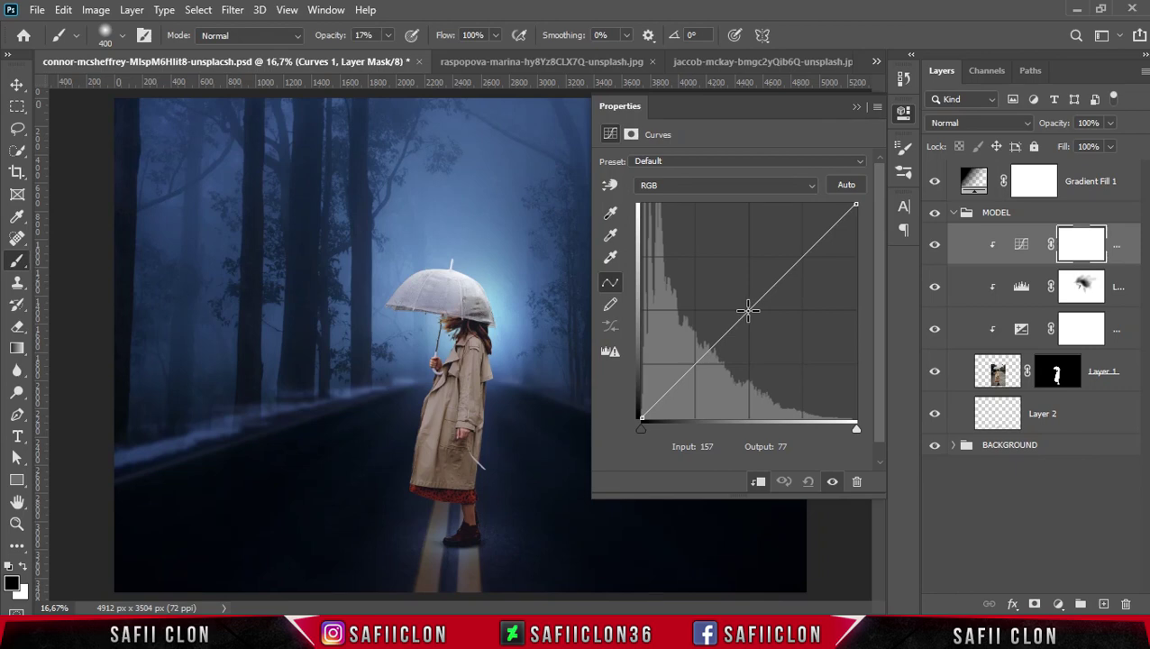
click(717, 446)
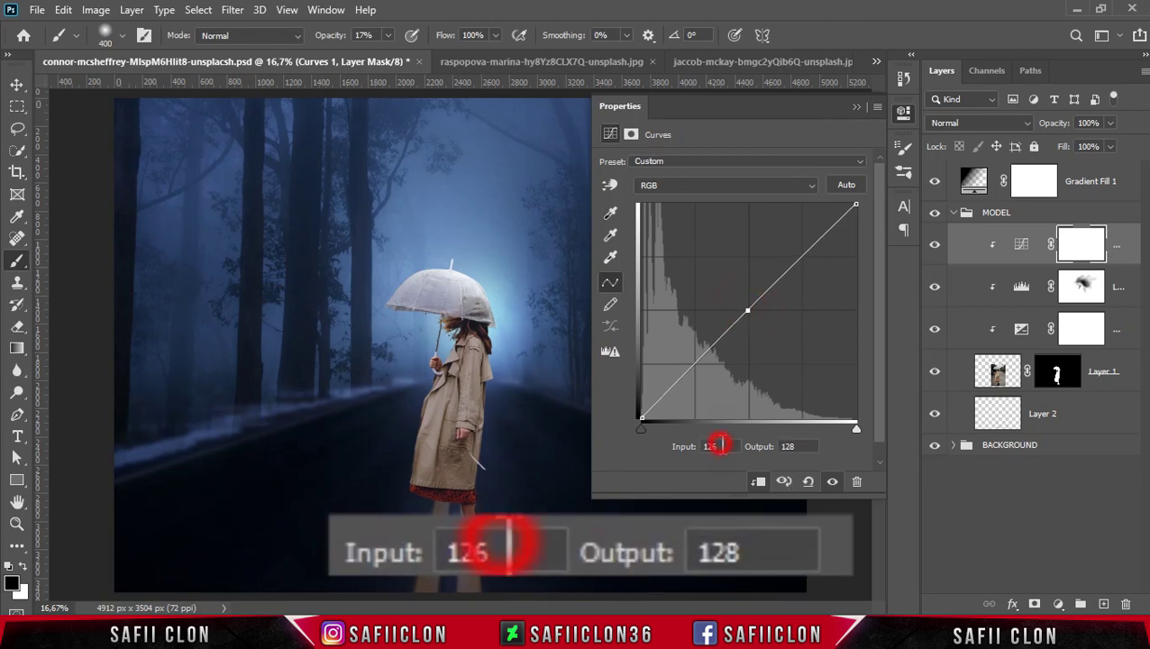
text(130)
click(798, 445)
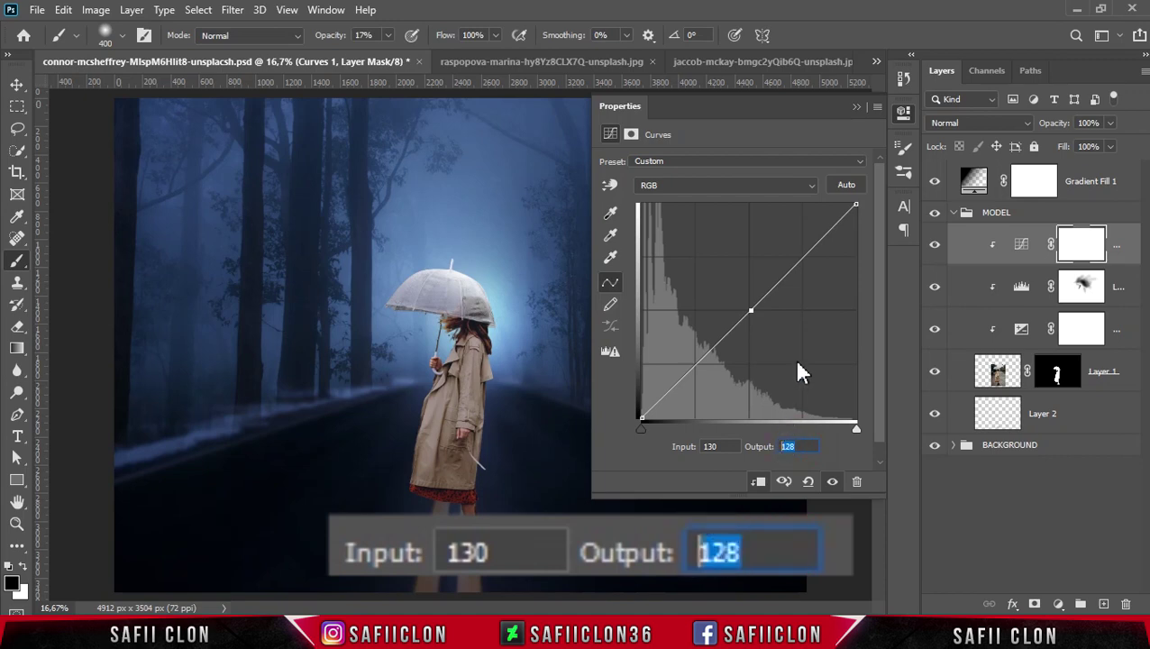
text(126)
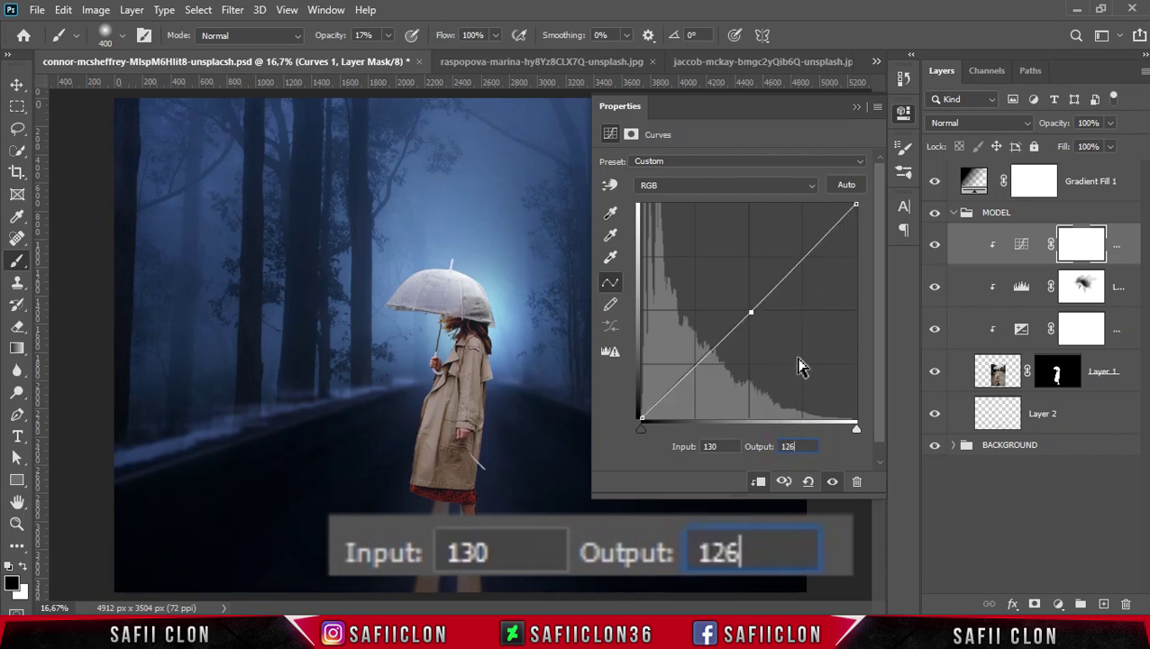
key(Return)
Step: Set the curve's white point to 255/231 and black output to 6, then hide the layer
click(857, 204)
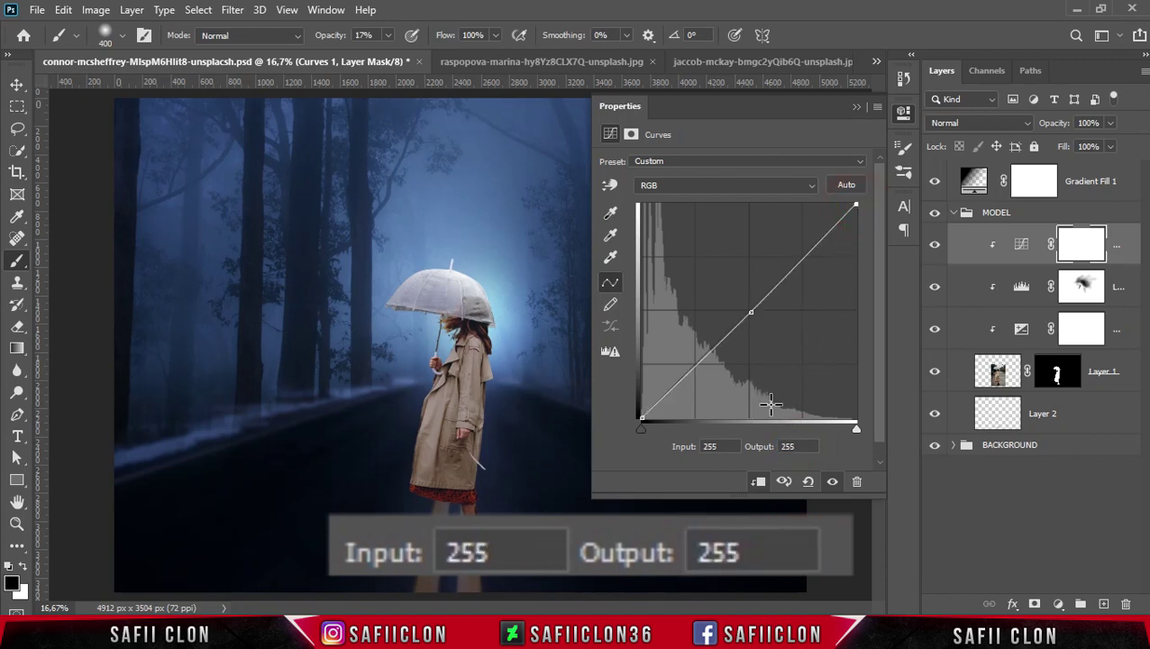
click(726, 445)
double_click(718, 443)
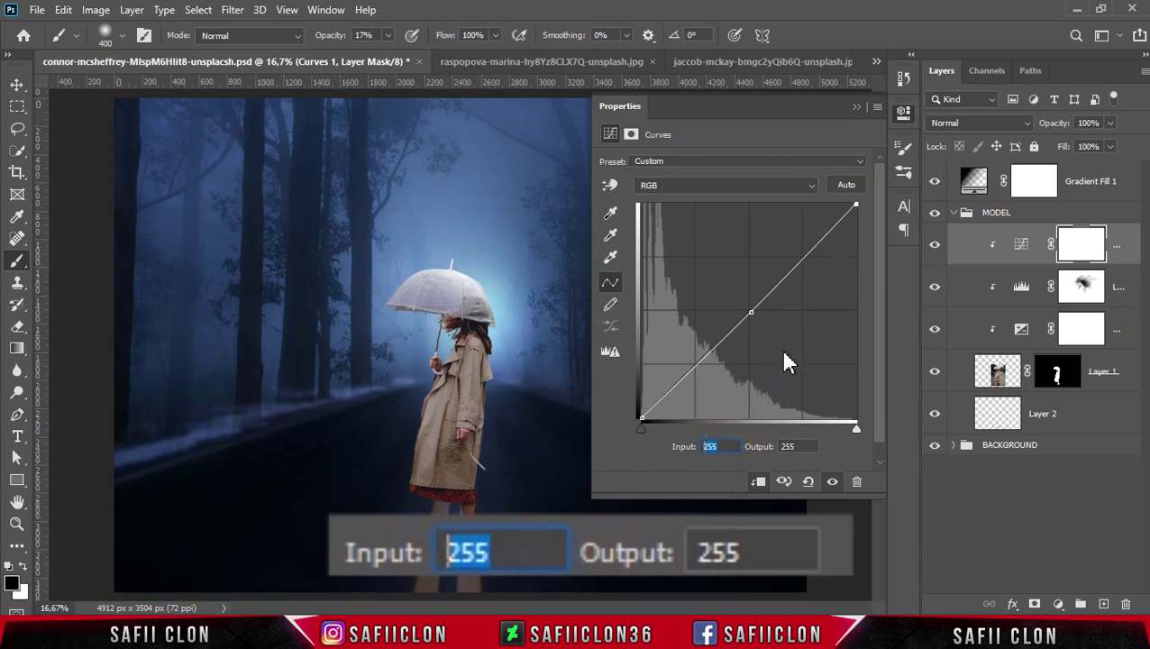
text(255)
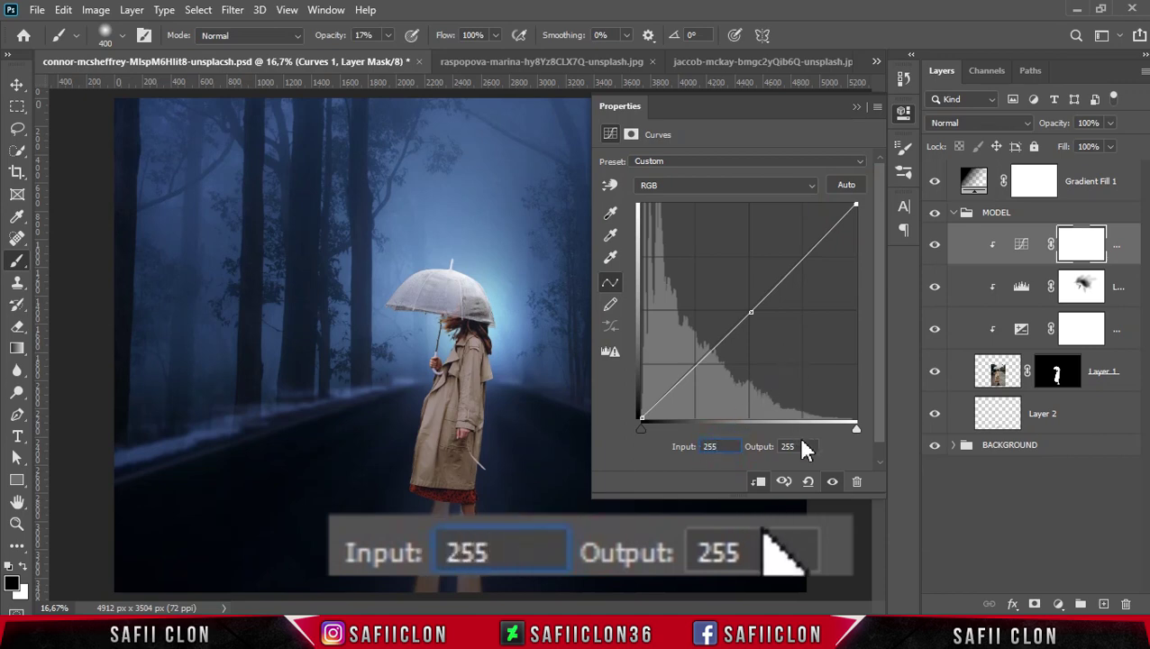
double_click(797, 445)
text(231)
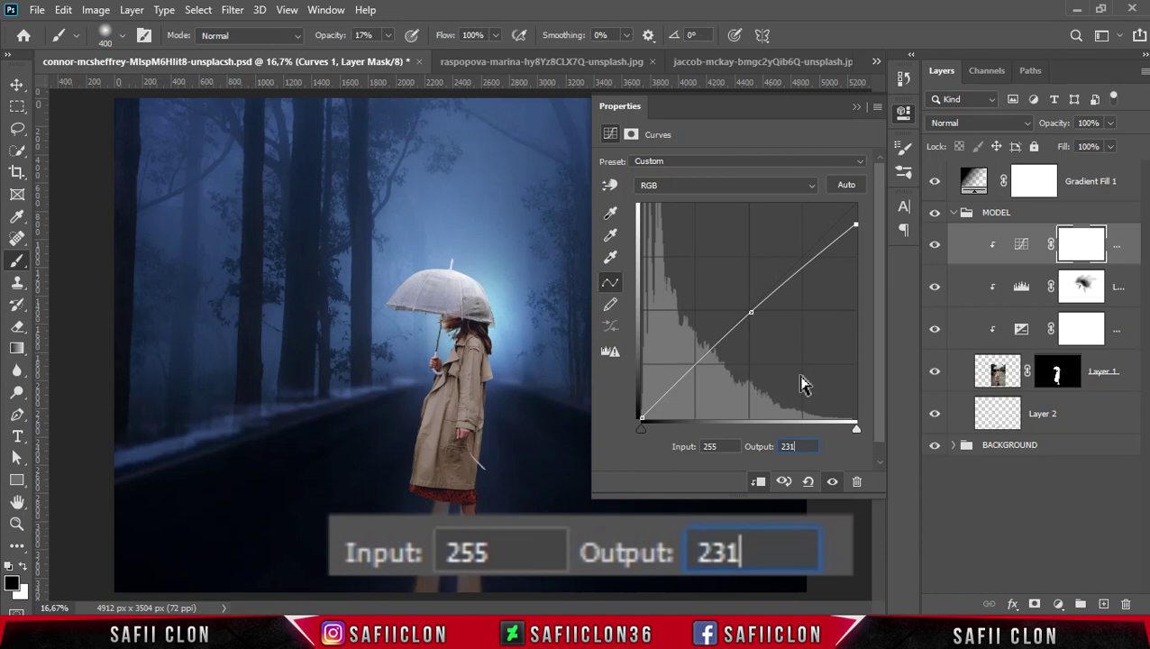
click(641, 417)
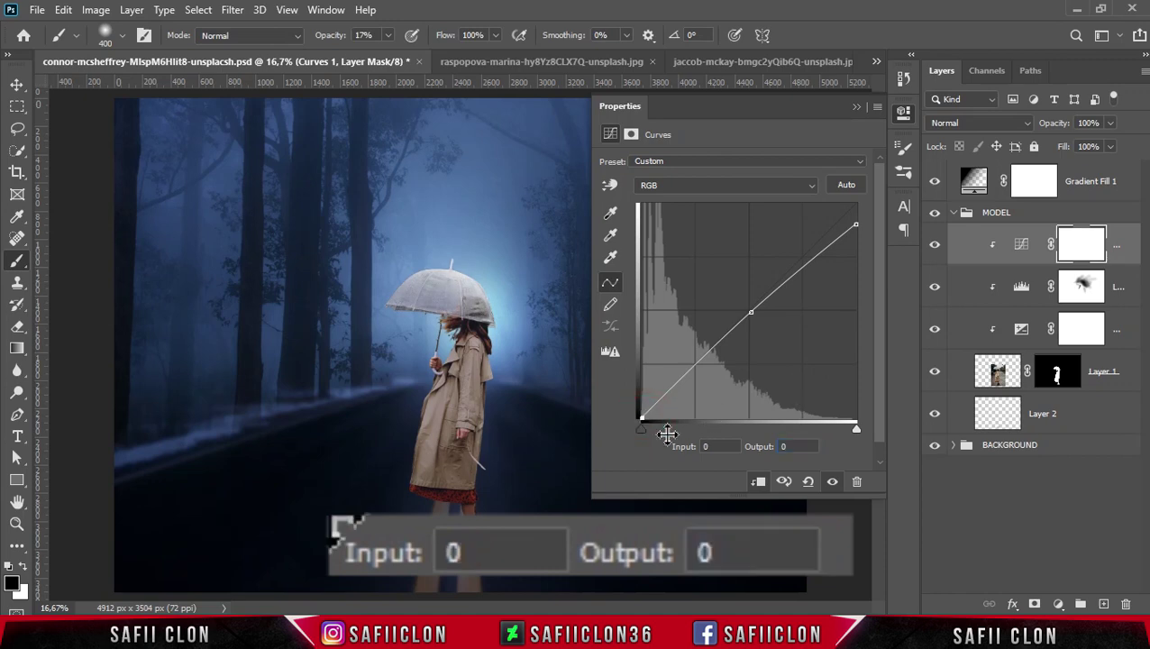
double_click(712, 446)
double_click(794, 447)
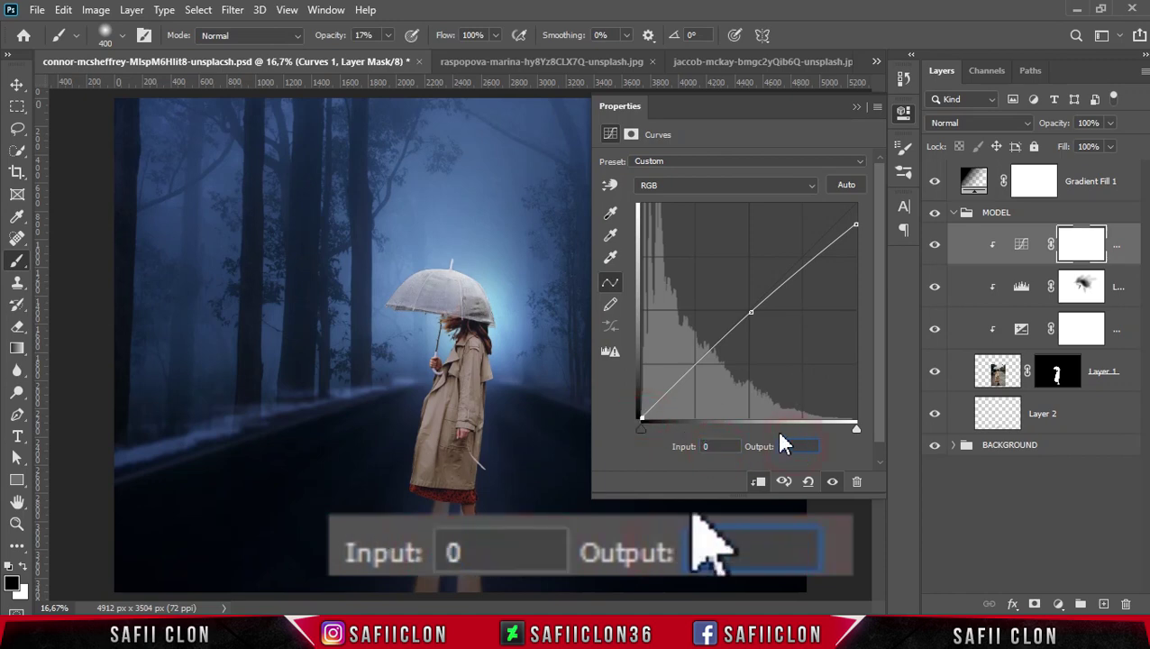
text(6)
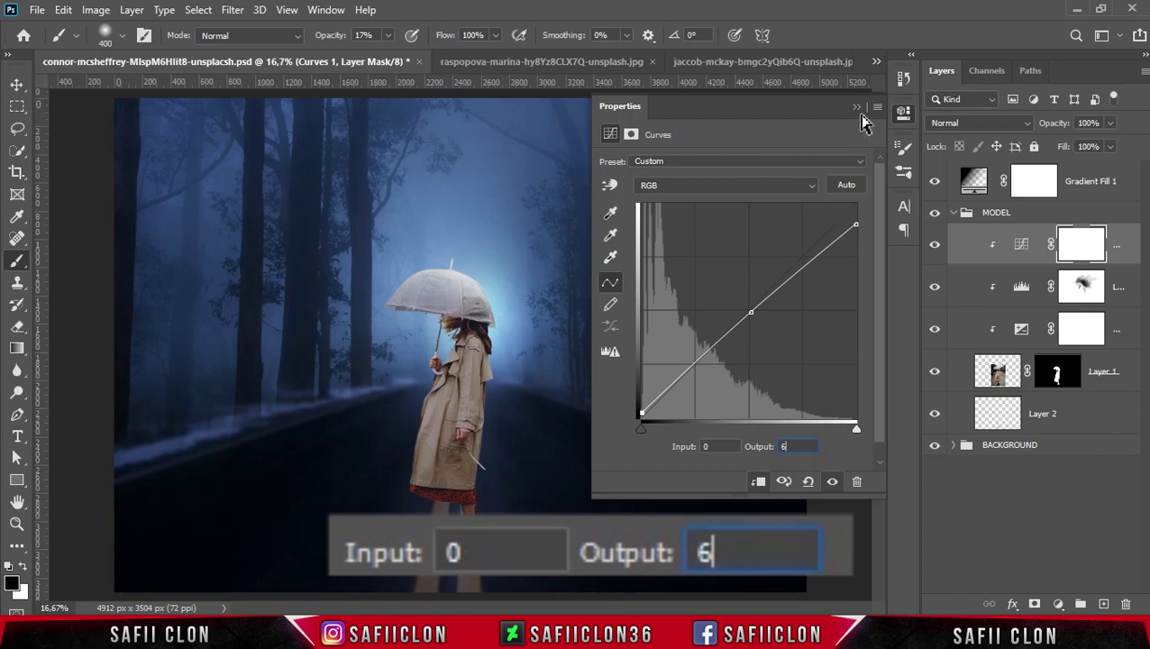
click(856, 107)
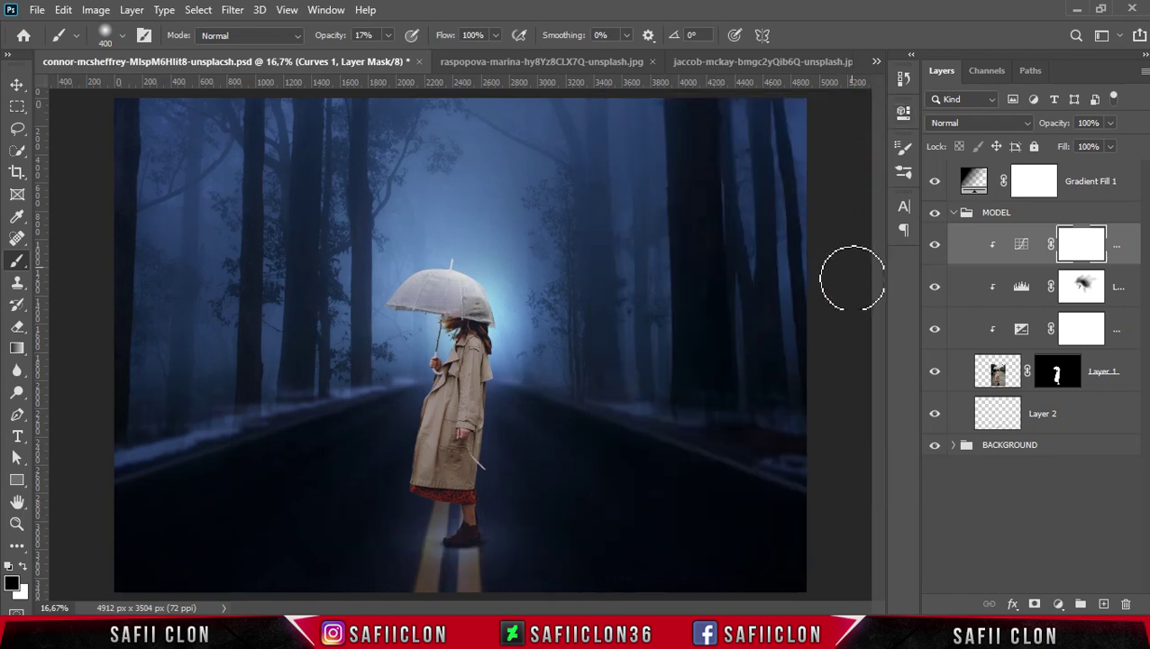
click(935, 246)
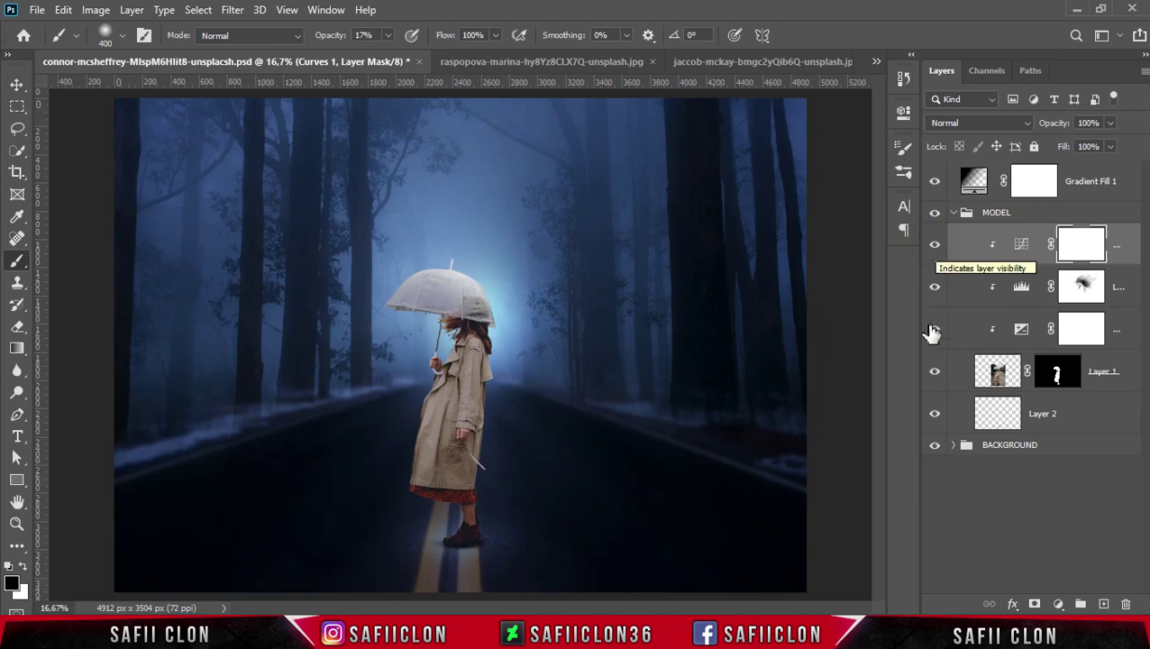
Step: Add a new Layer 5 in the MODEL group, placed just above Layer 1 and clipped
click(1101, 604)
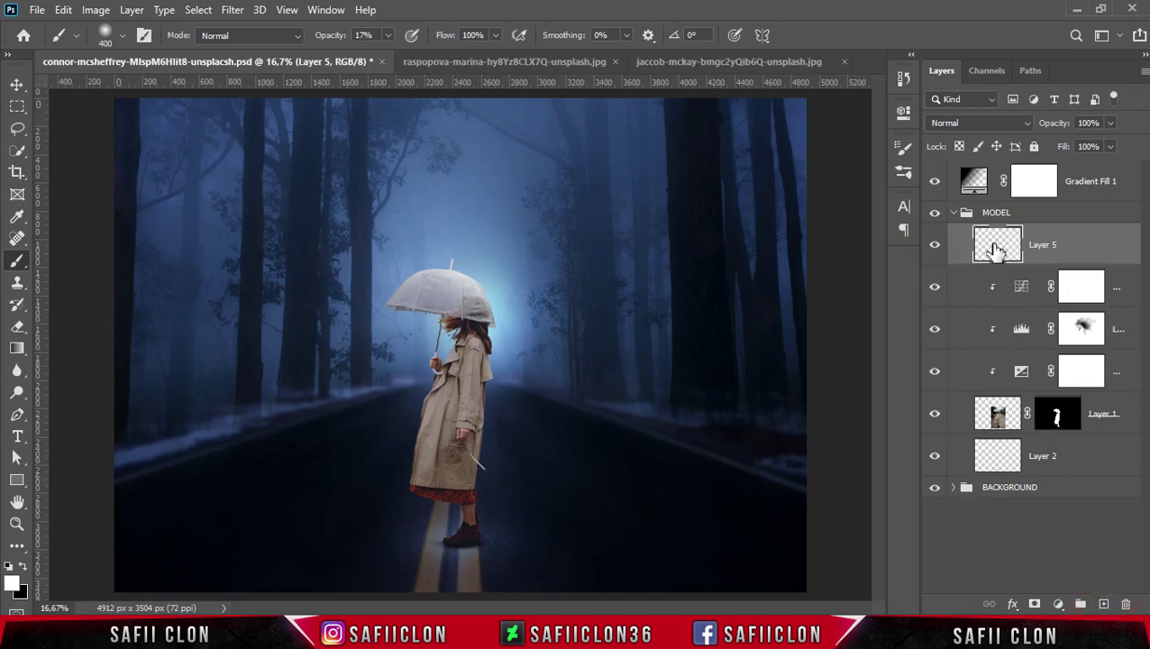
drag(995, 248, 1077, 293)
drag(1076, 292, 1083, 403)
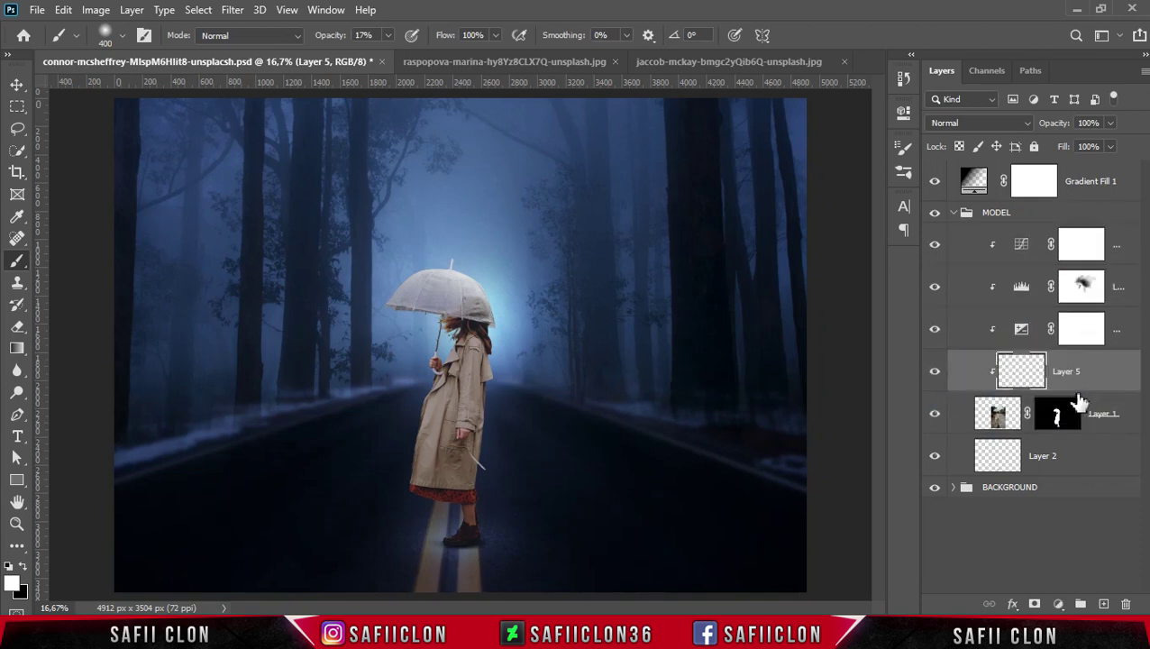
Step: Fill Layer 5 with 50% Gray
click(62, 11)
click(122, 270)
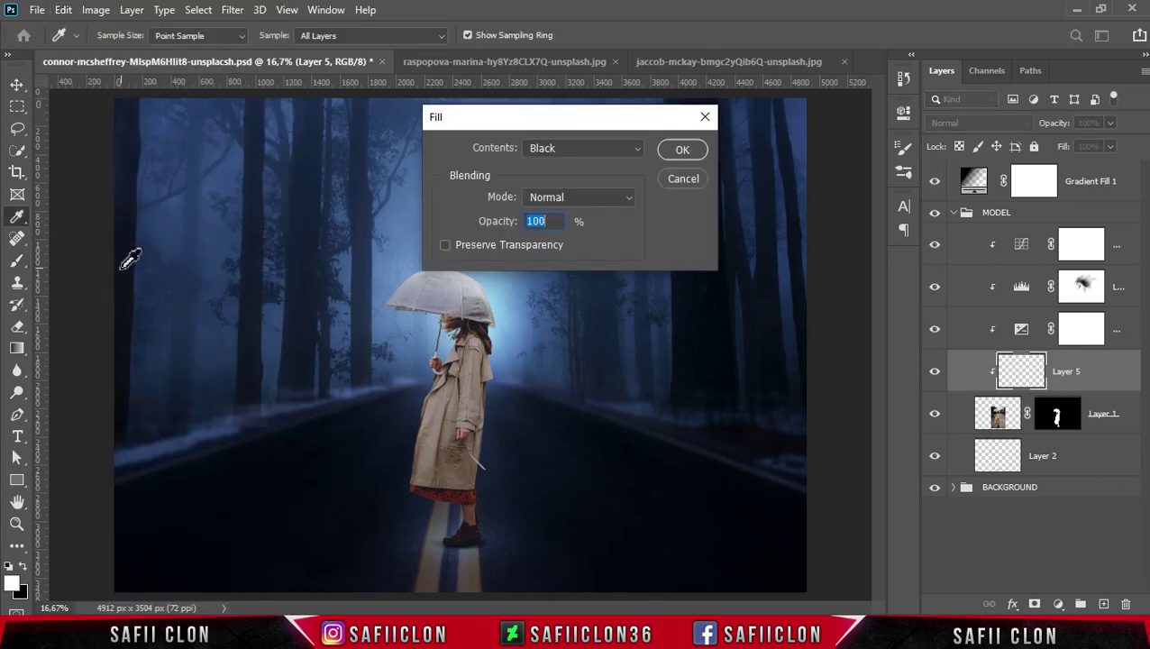
click(633, 148)
click(537, 297)
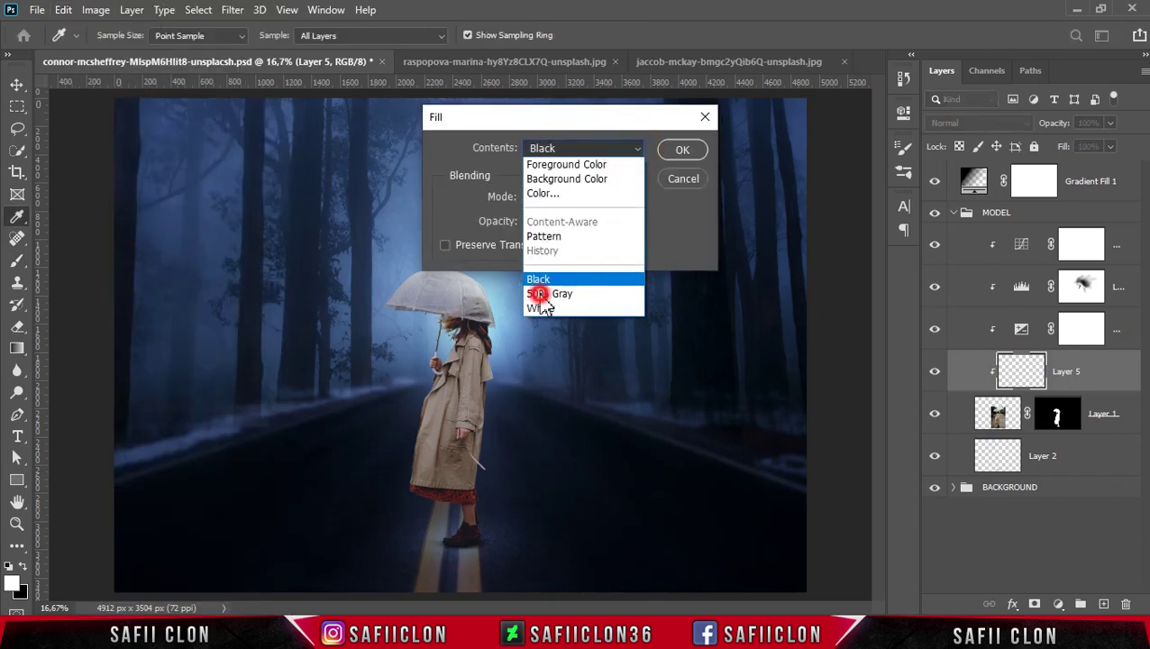
click(681, 153)
Step: Set Layer 5's blend mode to Soft Light
key(b)
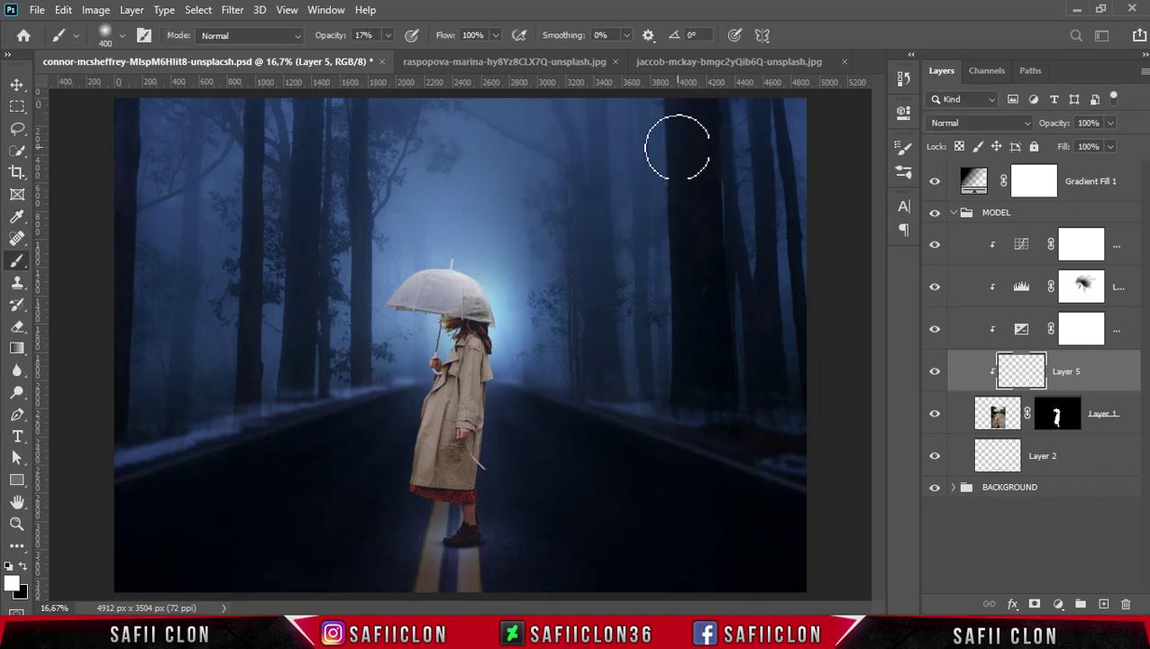
click(983, 123)
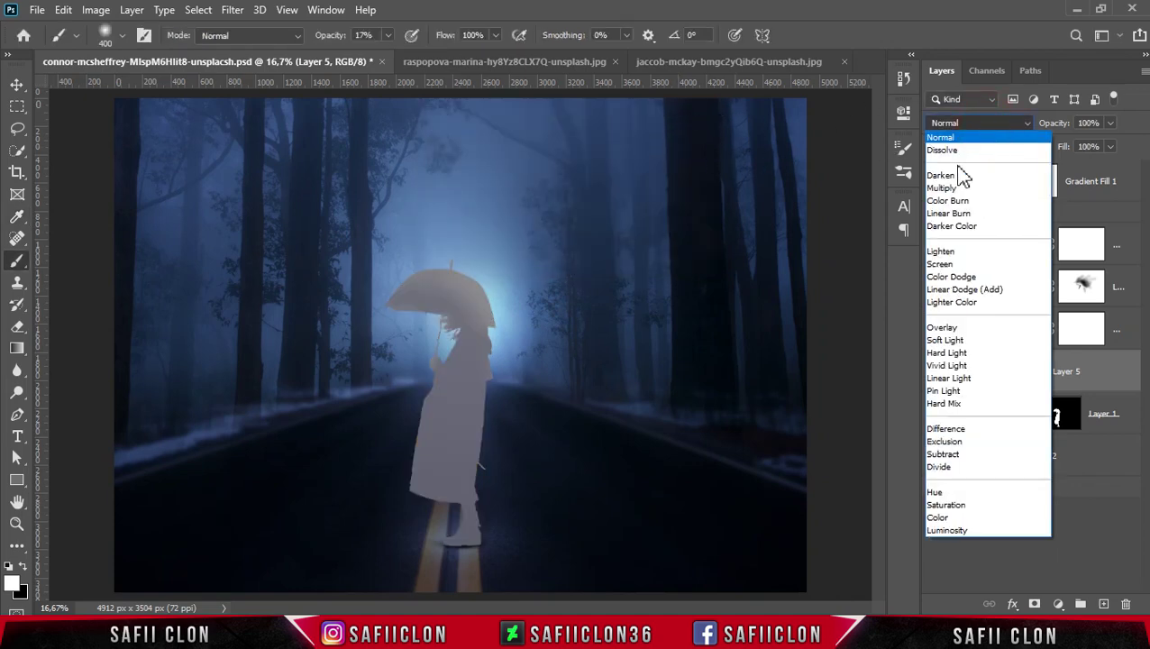
click(946, 341)
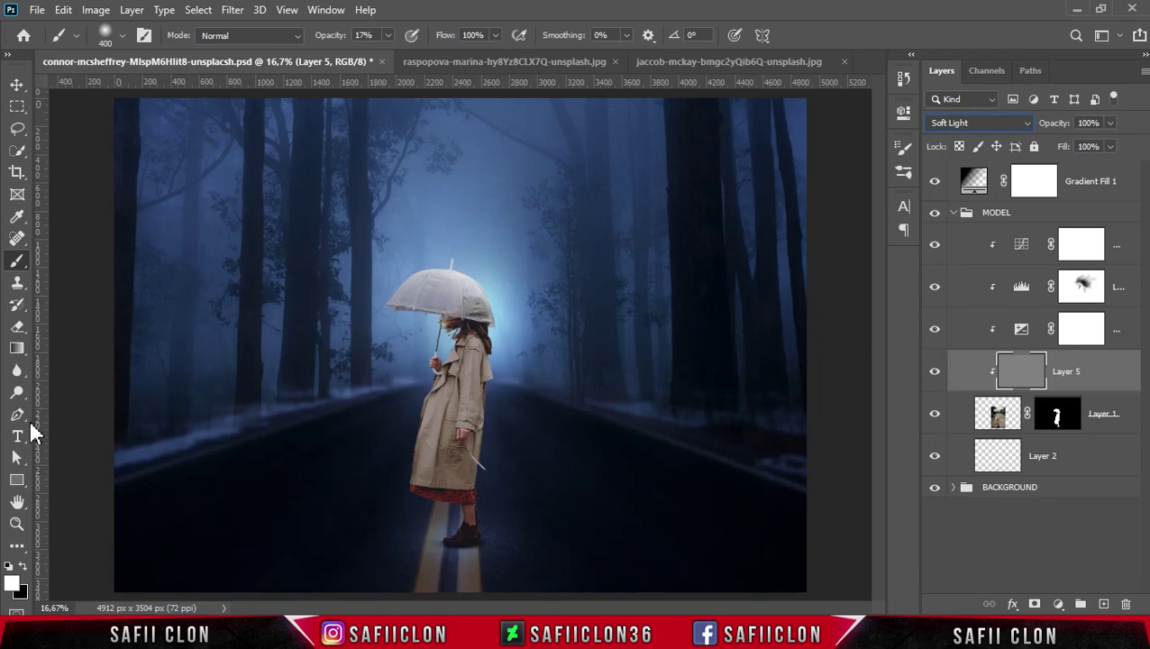
click(17, 393)
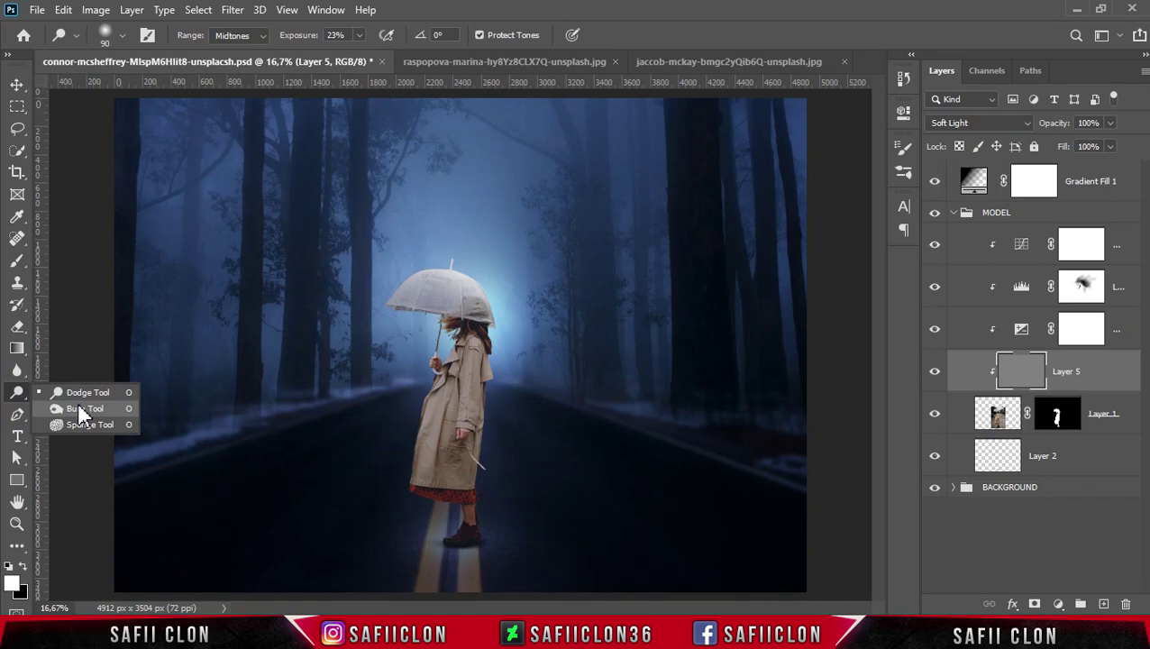
Step: Set up the Burn Tool with a 111 px Soft Round brush at 22% exposure
click(79, 409)
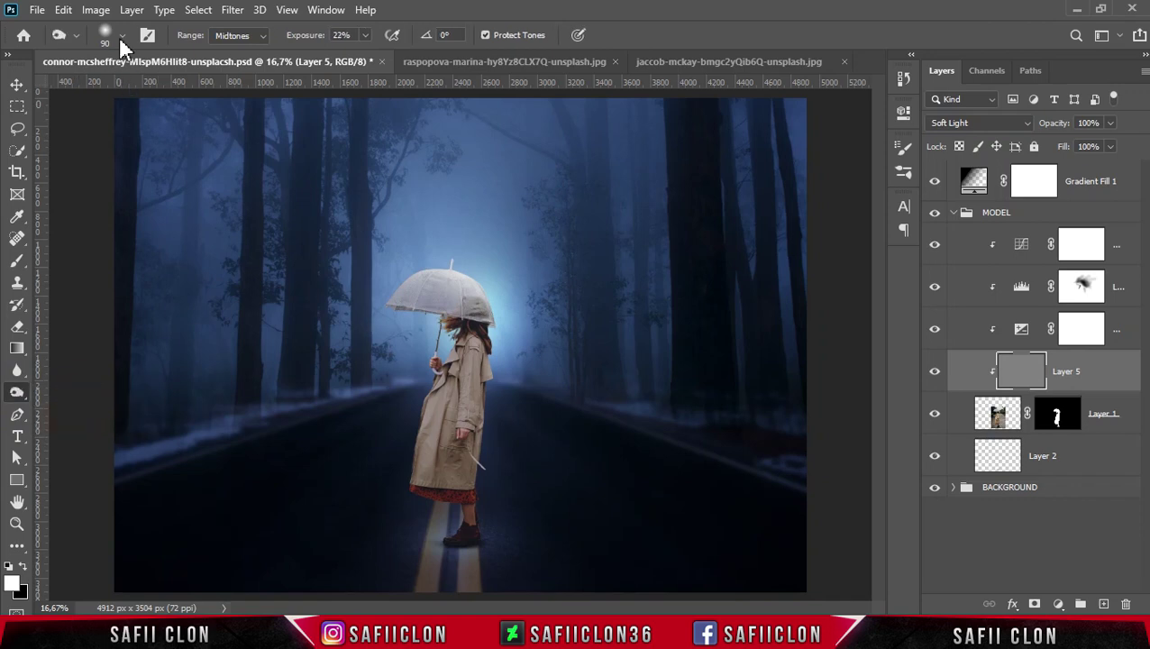
click(121, 36)
click(106, 223)
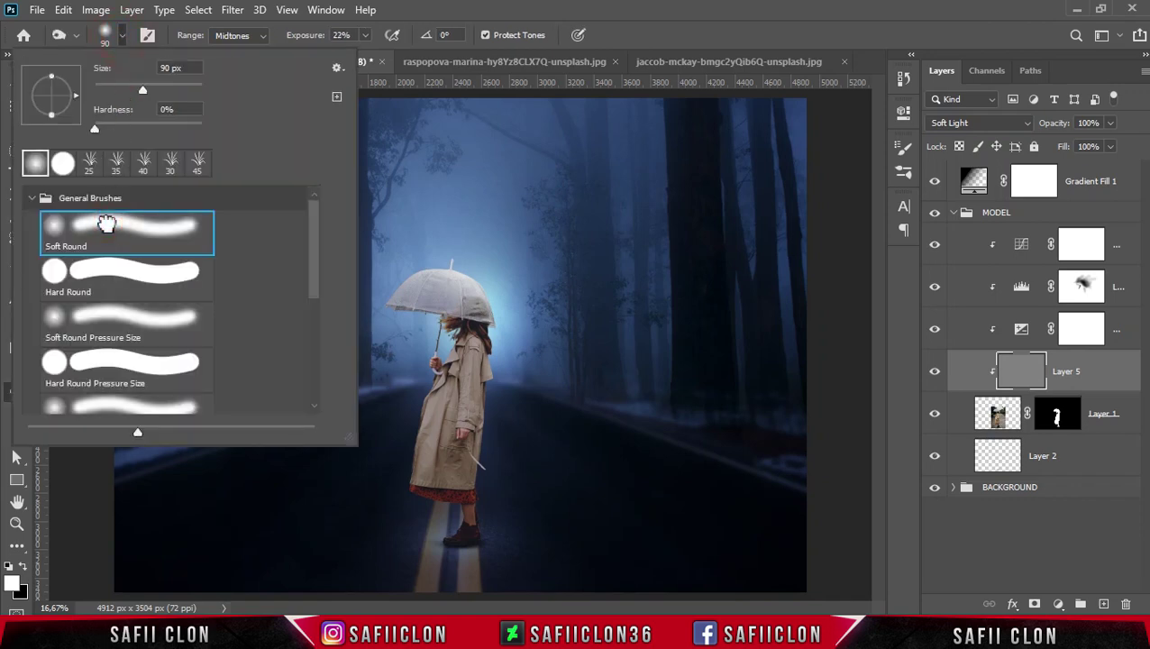
drag(142, 90, 150, 90)
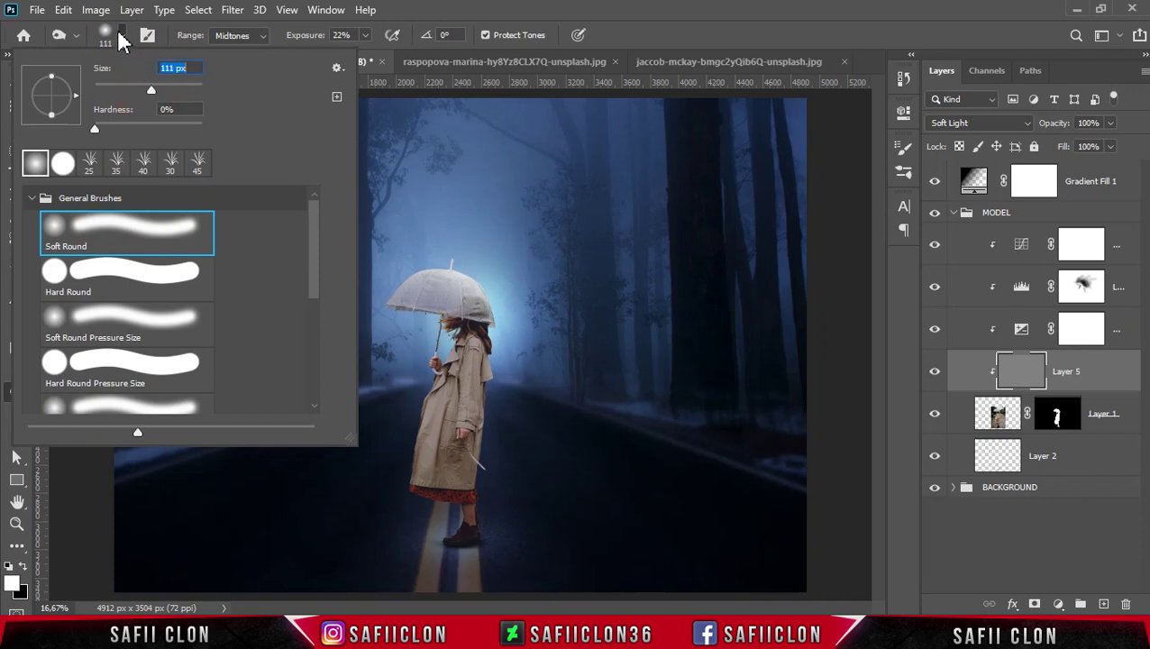
click(121, 38)
click(362, 36)
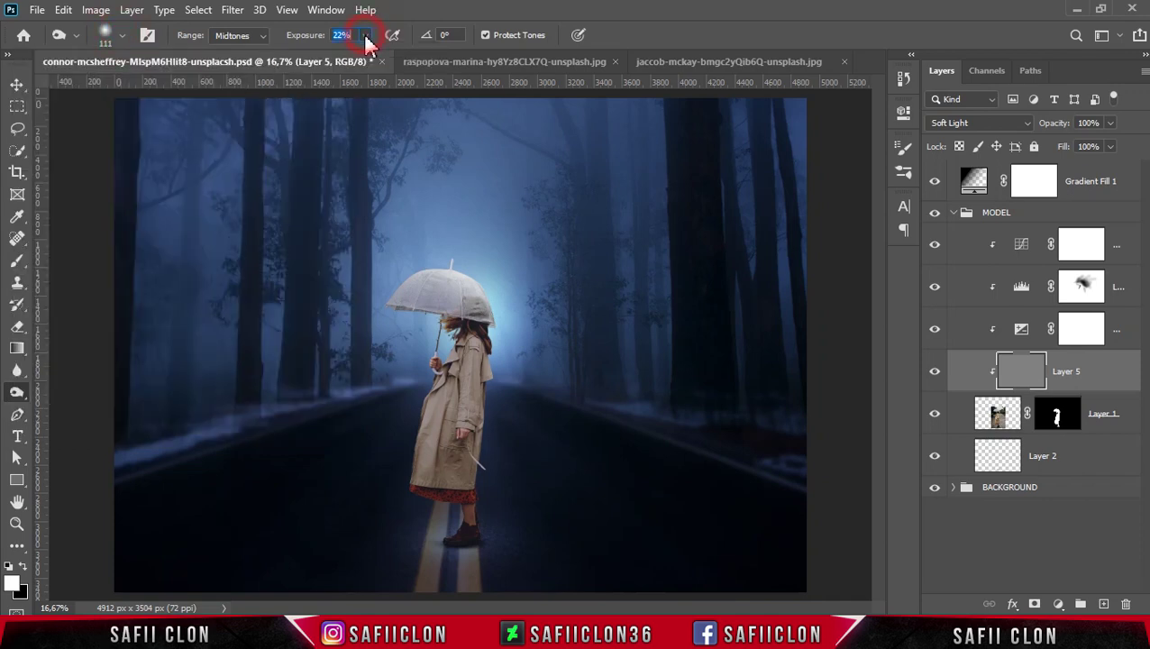
Step: Zoom to 25% and burn shading onto the girl's legs, skirt and lower coat
key(ctrl+plus)
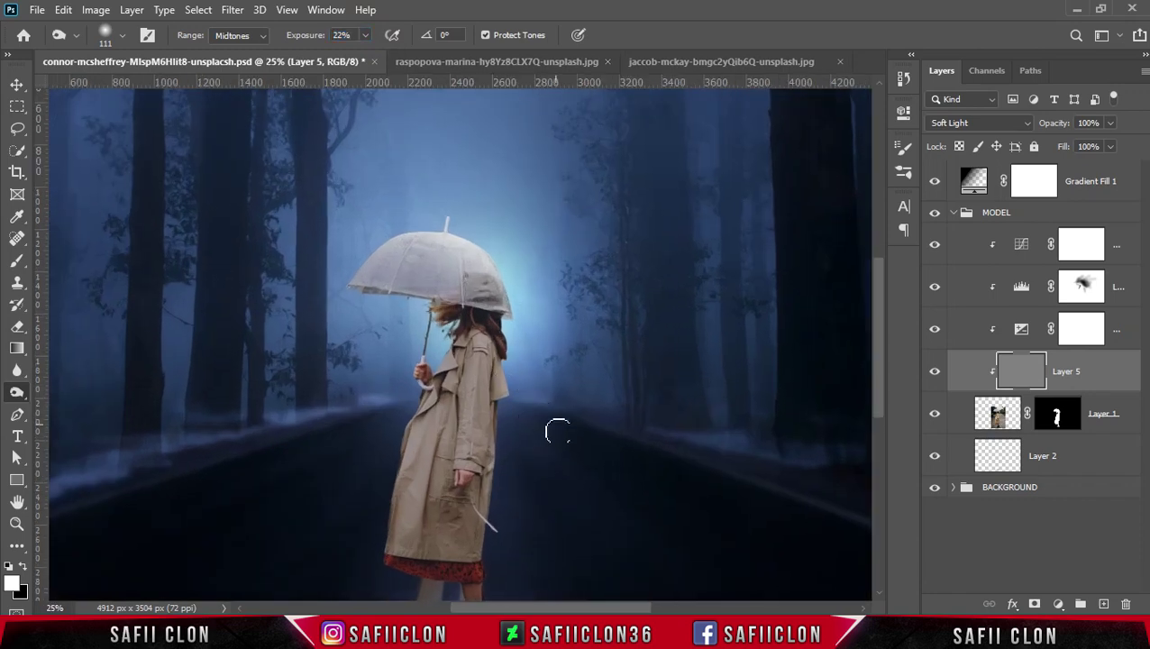
scroll(545, 425, down, 1)
scroll(541, 438, down, 1)
drag(471, 527, 464, 500)
mouse_move(449, 458)
mouse_down()
mouse_move(423, 462)
mouse_move(458, 505)
mouse_up()
key(bracketleft)
key(bracketleft)
key(bracketleft)
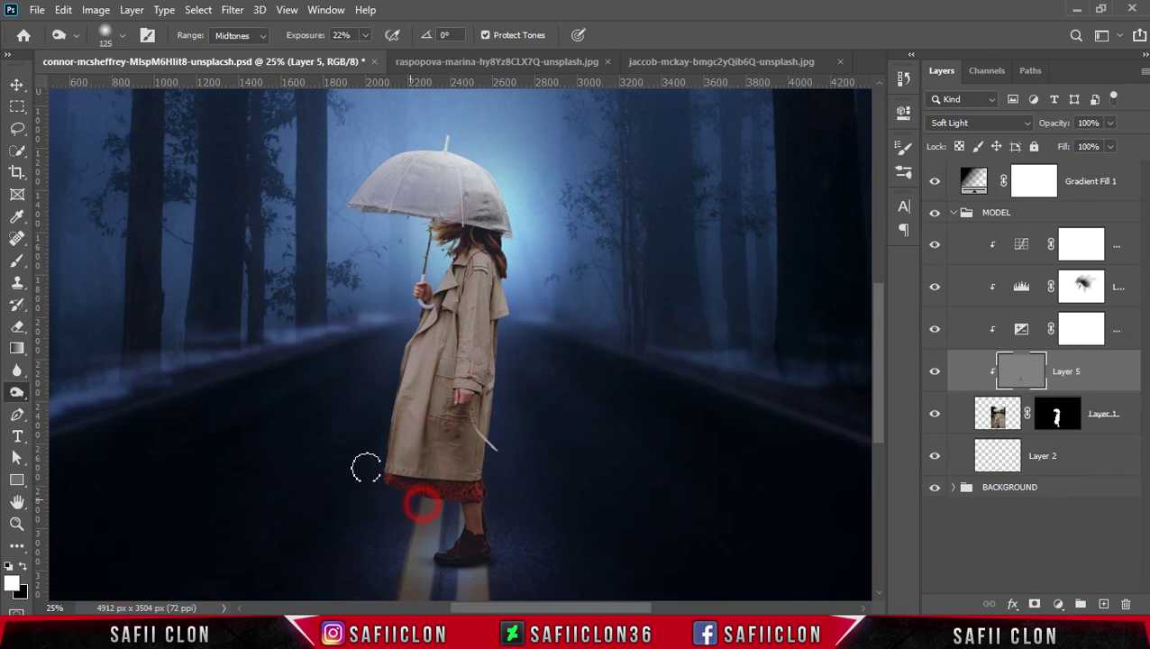
mouse_move(384, 452)
mouse_down()
mouse_move(418, 378)
mouse_move(410, 369)
mouse_move(460, 321)
mouse_up()
key(bracketright)
key(bracketright)
key(bracketleft)
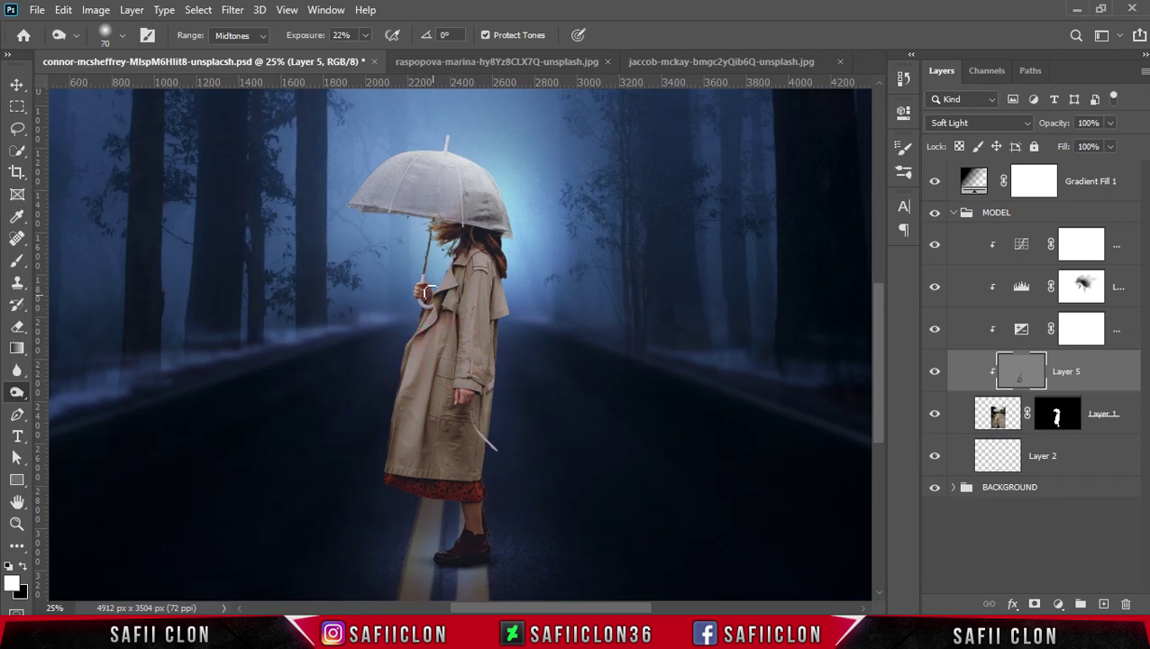
Step: Burn the upper coat, lower coat spots and the area near the legs with varied brush sizes
drag(486, 288, 485, 369)
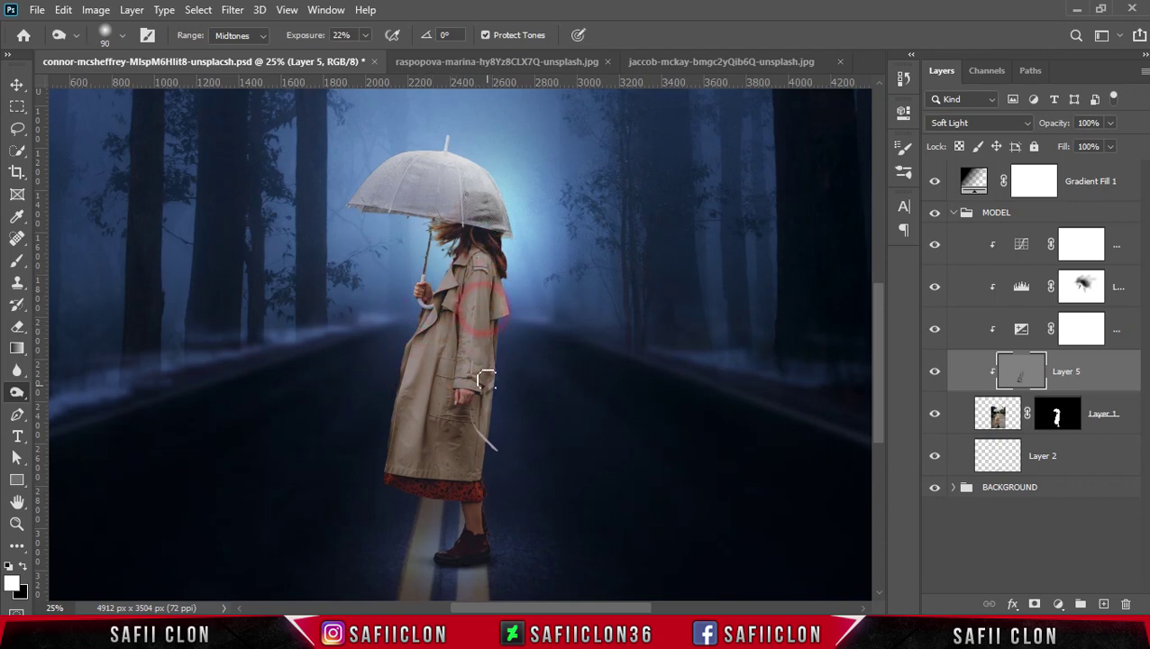
key(bracketright)
click(474, 440)
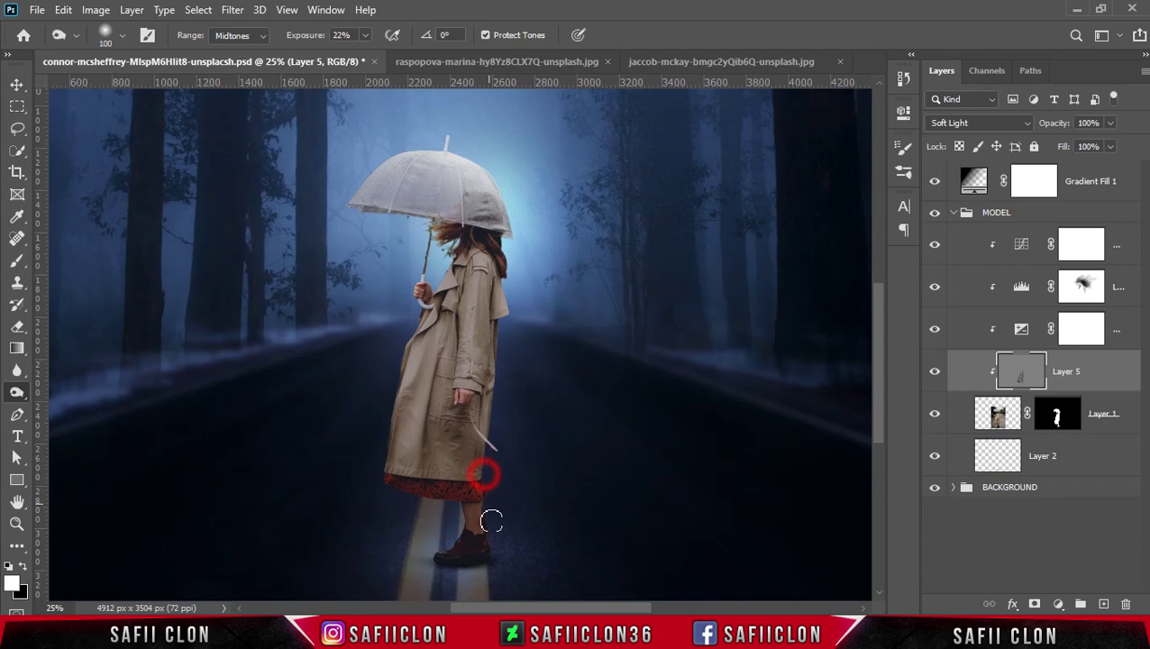
key(bracketright)
key(bracketright)
key(bracketright)
mouse_move(455, 547)
mouse_down()
mouse_move(442, 502)
mouse_move(397, 457)
mouse_up()
drag(384, 505, 406, 469)
key(bracketleft)
key(bracketleft)
key(bracketleft)
click(435, 357)
key(bracketleft)
key(bracketleft)
key(bracketleft)
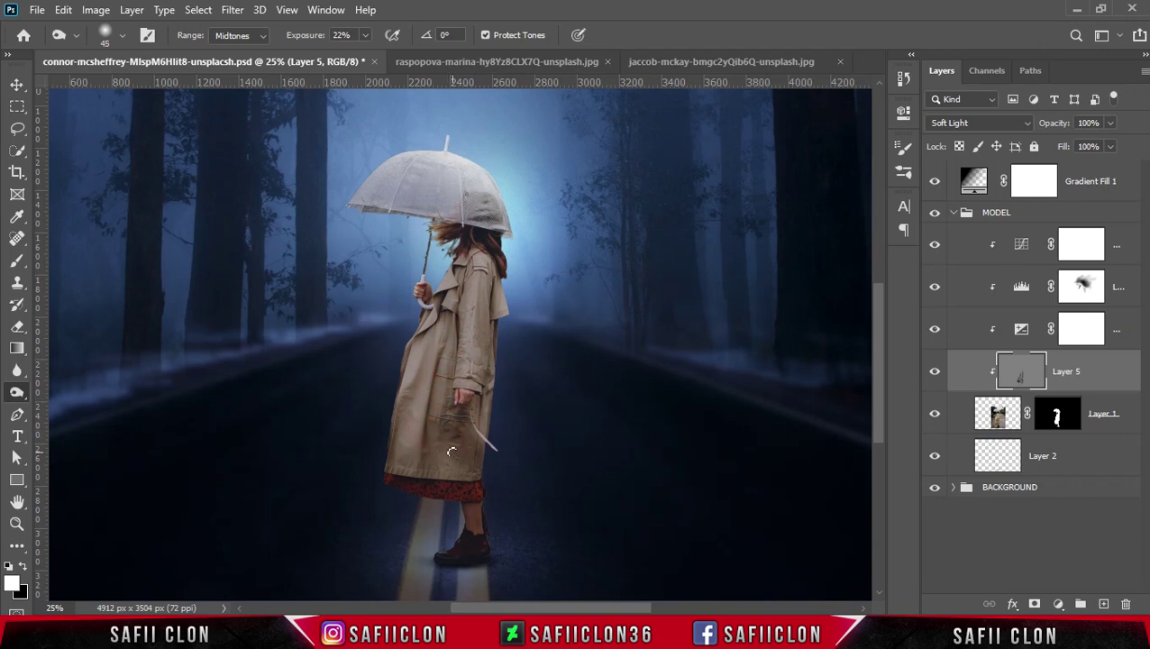
key(bracketleft)
click(405, 338)
Step: Switch to the Dodge Tool at 23% exposure
right_click(16, 392)
click(68, 403)
click(358, 37)
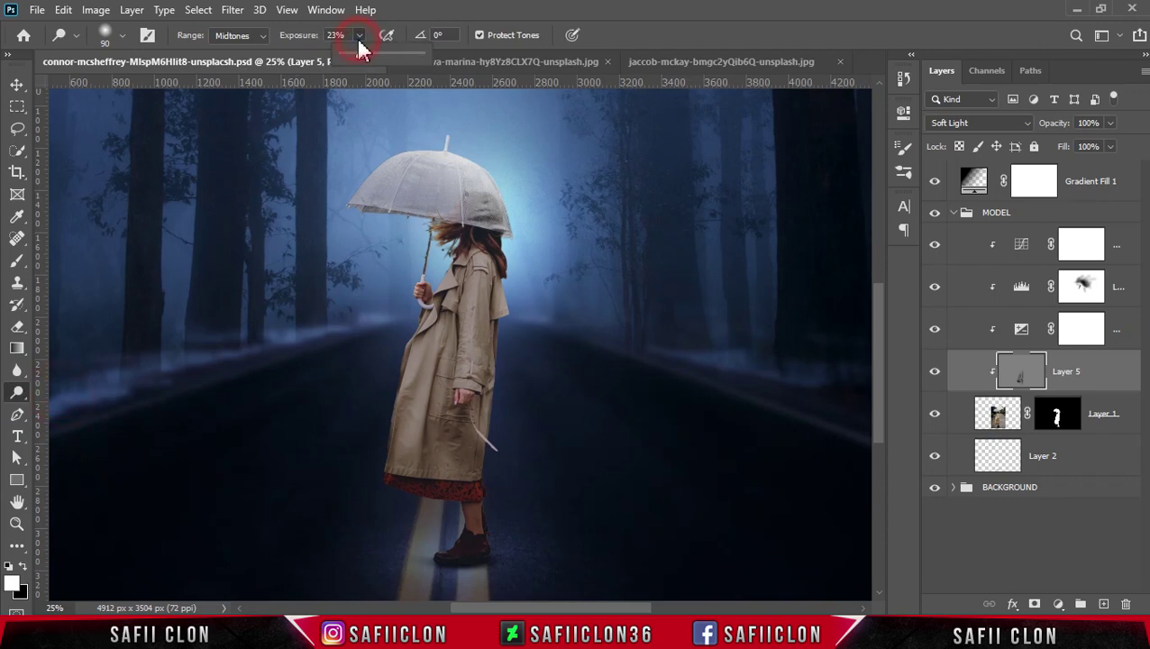
Step: Keep 23% exposure and settle the dodge brush at 60 px
click(358, 37)
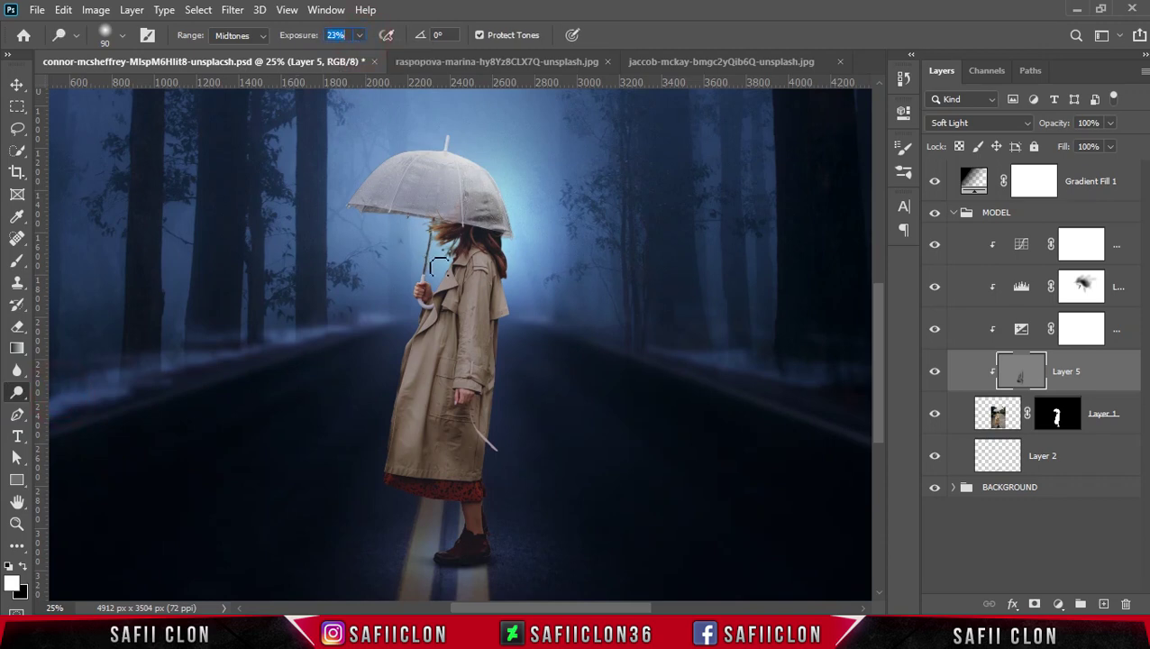
key(bracketright)
key(bracketright)
key(bracketright)
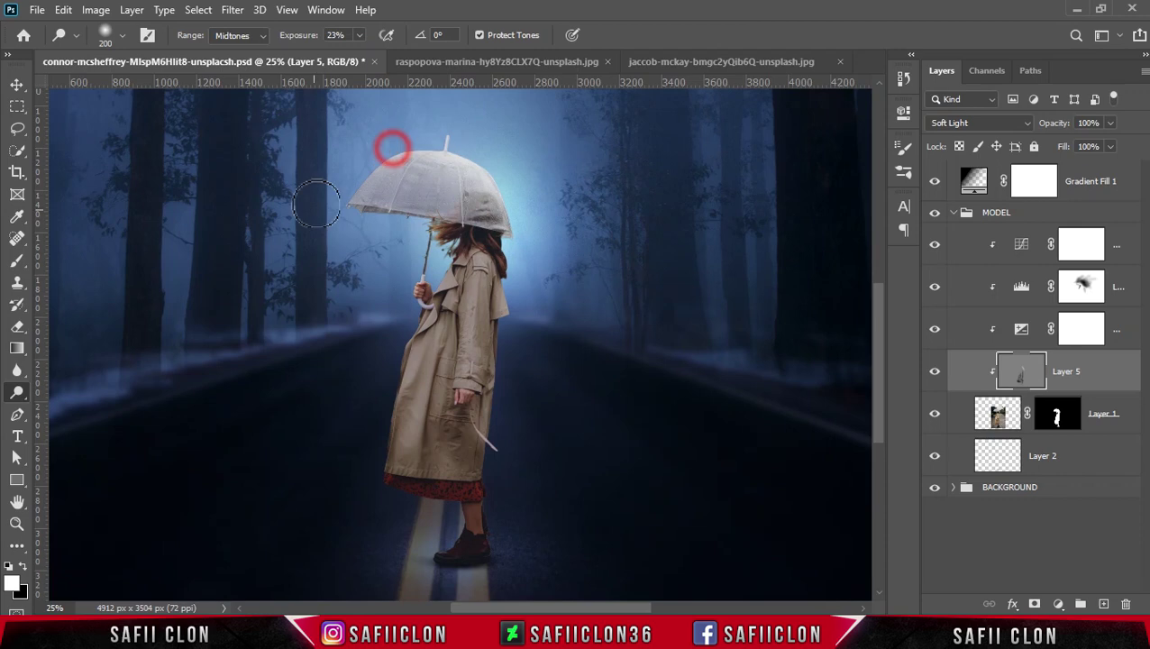
key(bracketright)
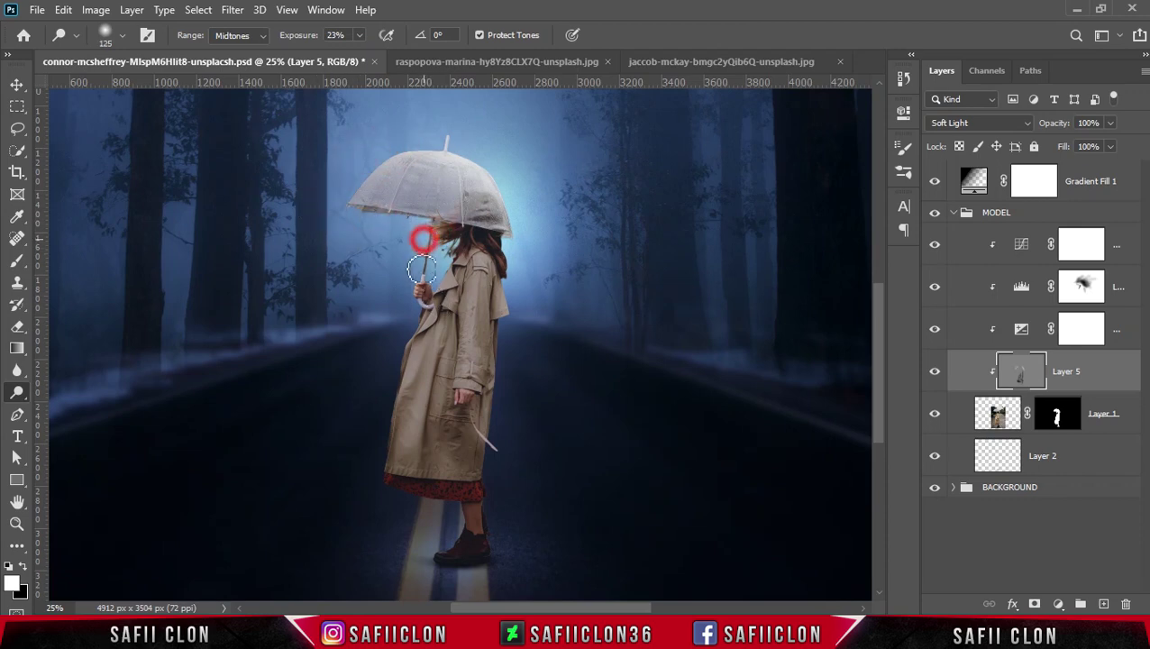
key(bracketright)
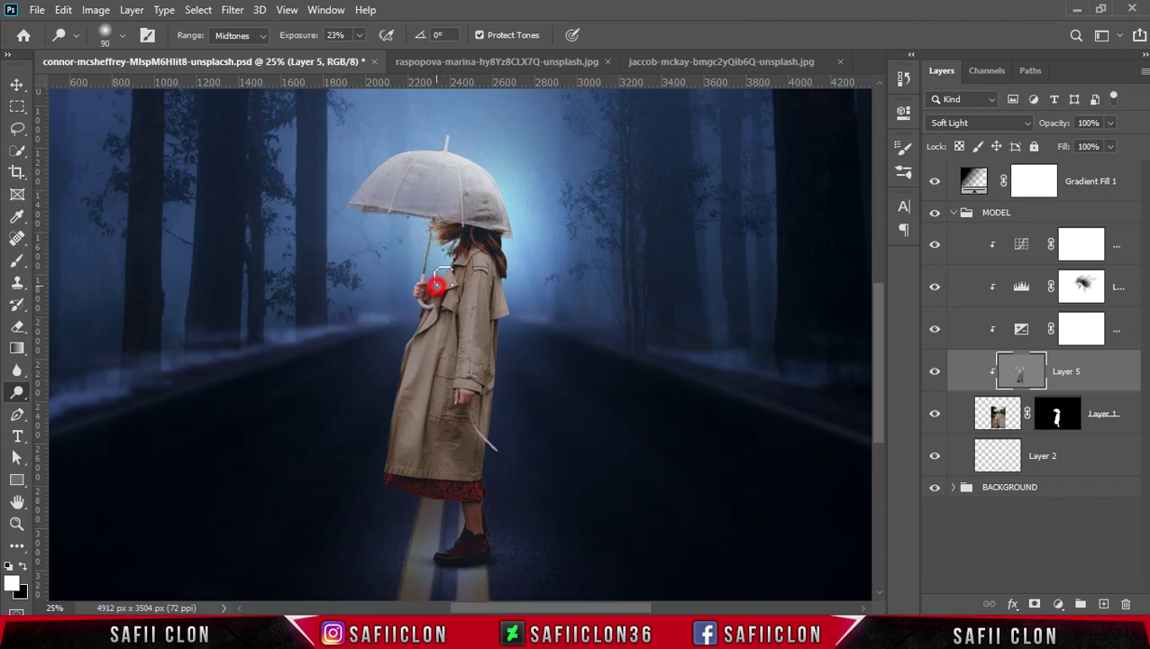
key(bracketleft)
key(bracketleft)
key(bracketleft)
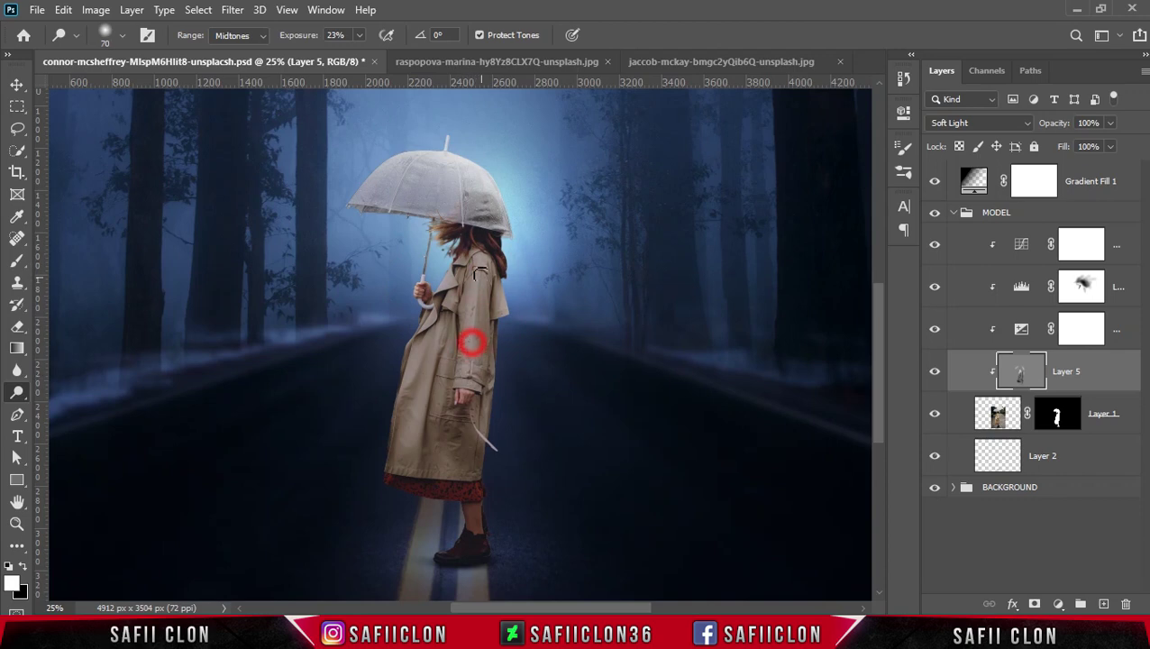
key(bracketright)
key(bracketright)
key(bracketright)
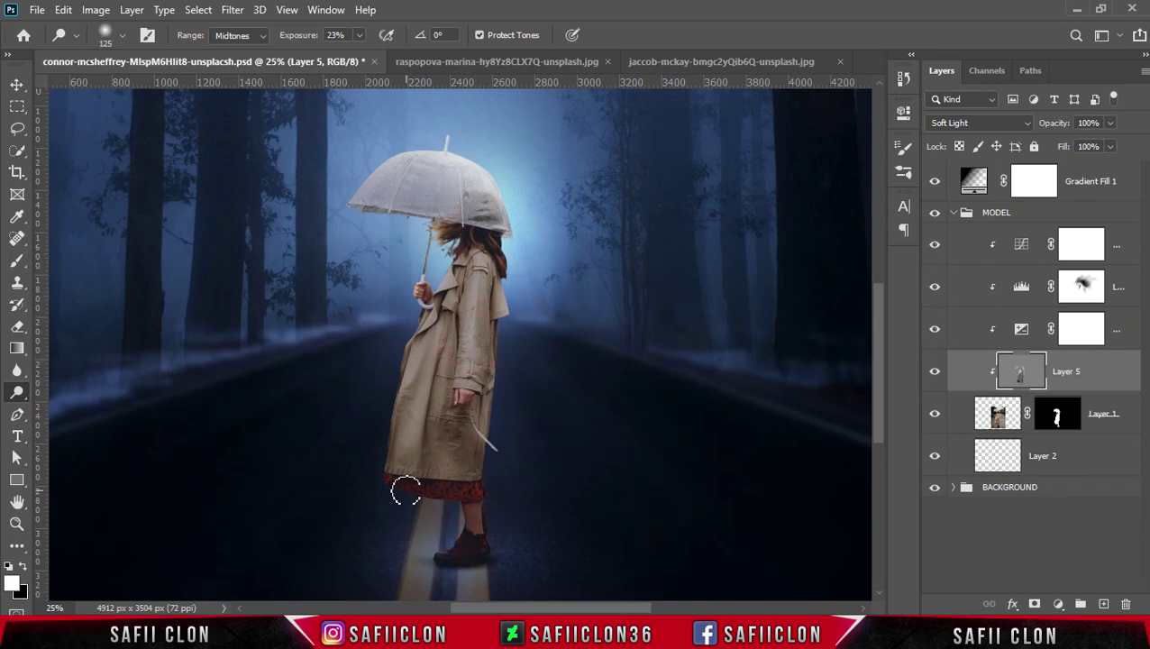
key(bracketleft)
key(bracketleft)
Step: Dodge the coat hem, umbrella, coat's right edge, hair and hand
click(447, 459)
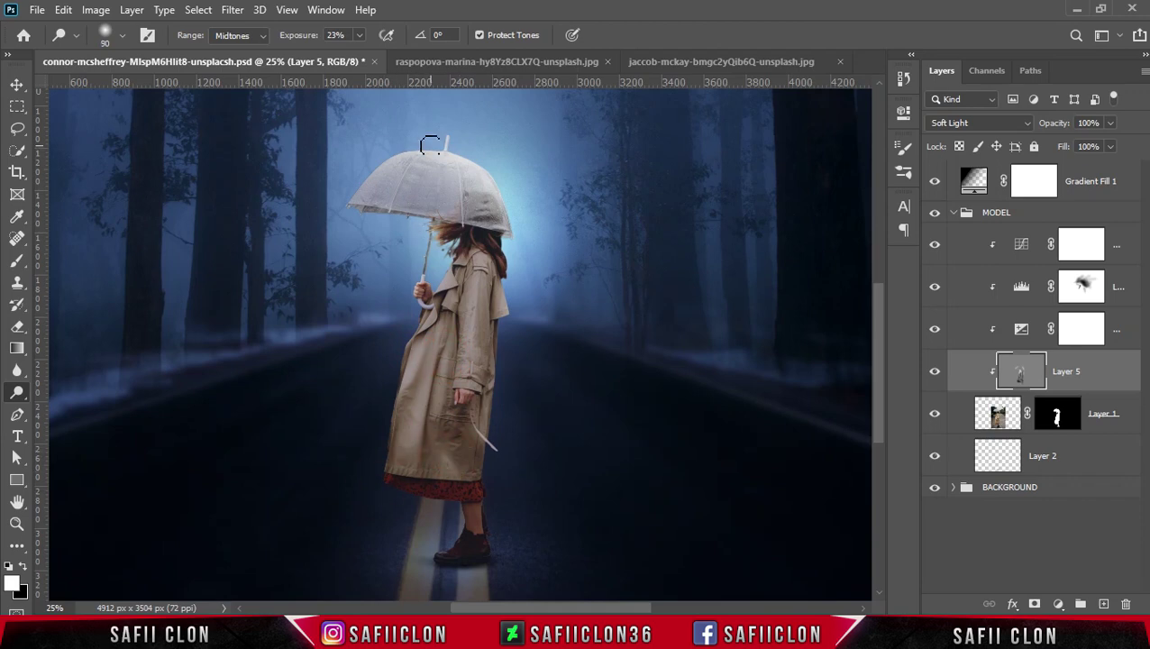
click(359, 170)
key(bracketright)
key(bracketright)
drag(481, 190, 505, 315)
key(bracketright)
drag(446, 261, 423, 288)
key(bracketleft)
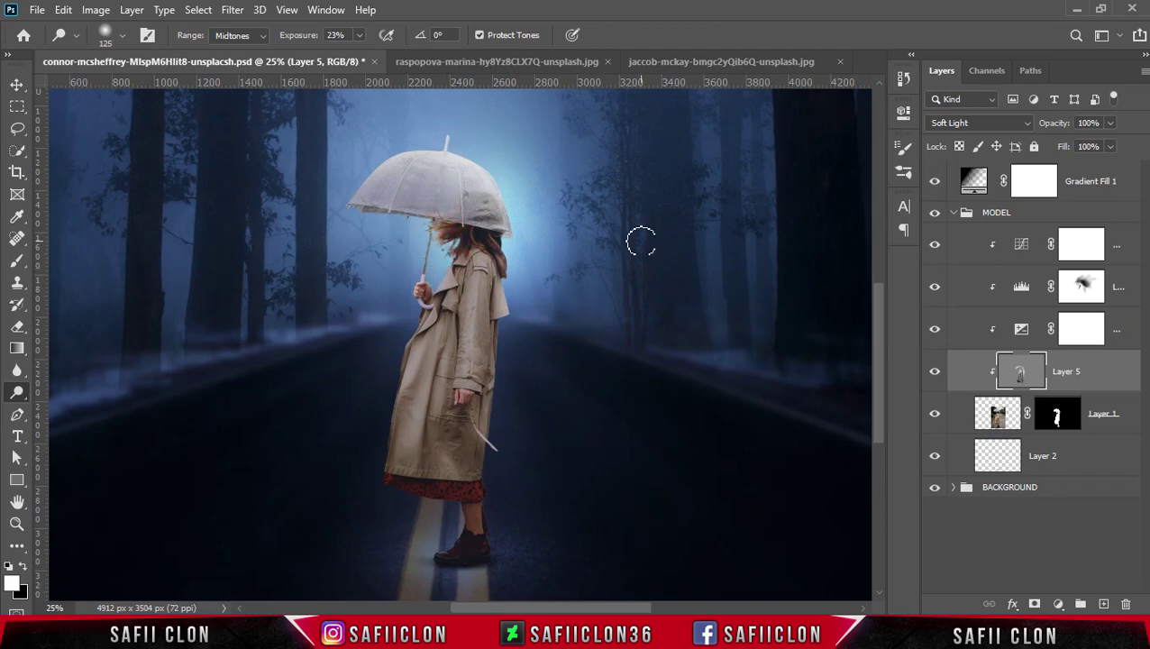
Step: Zoom out and toggle Layer 5 off and on to compare the shading, then target Curves 1
key(ctrl+minus)
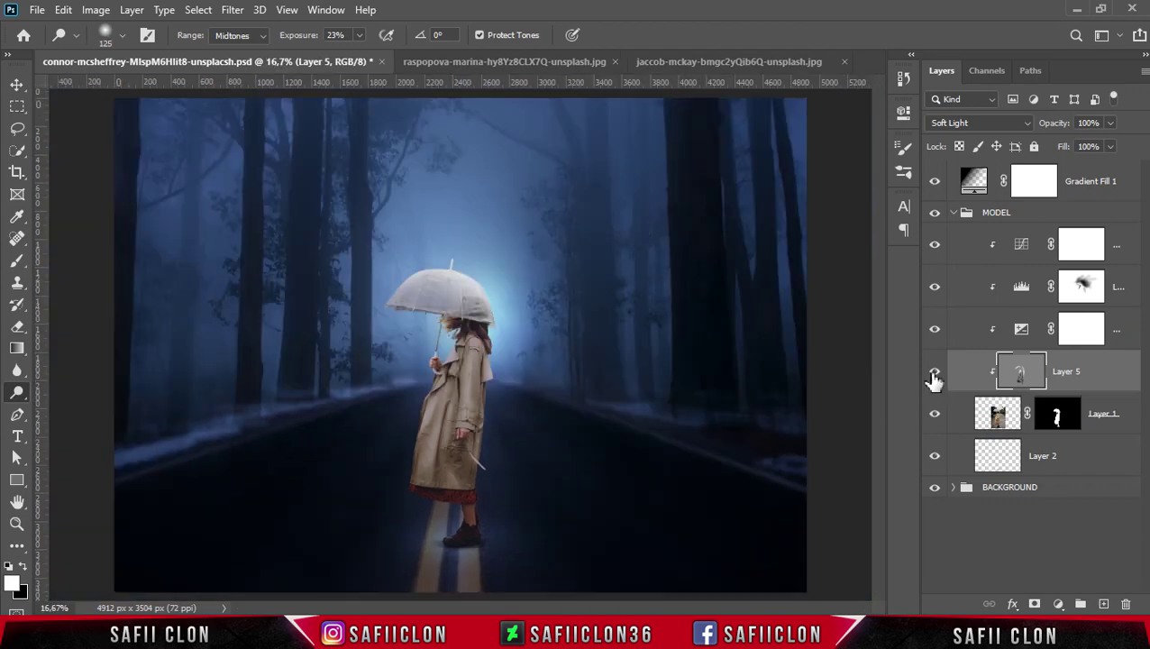
click(933, 372)
click(933, 372)
click(933, 372)
click(934, 372)
click(1118, 252)
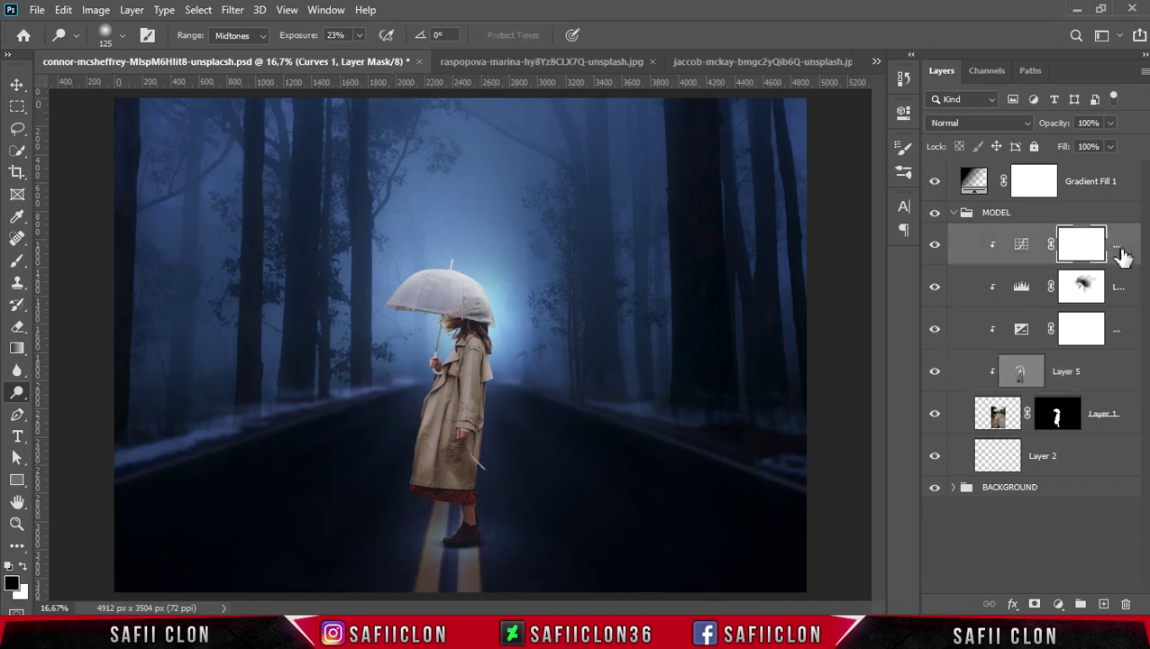
Step: Add a clipped Color Balance adjustment and push the shadows toward cyan and blue
click(1057, 604)
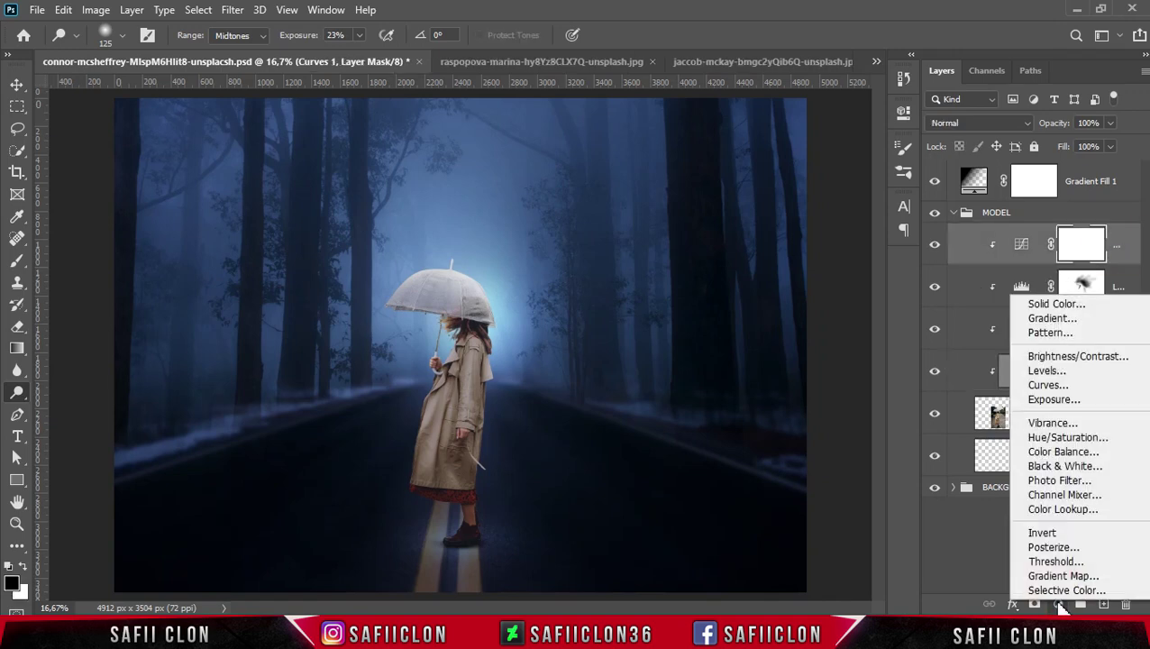
click(1063, 451)
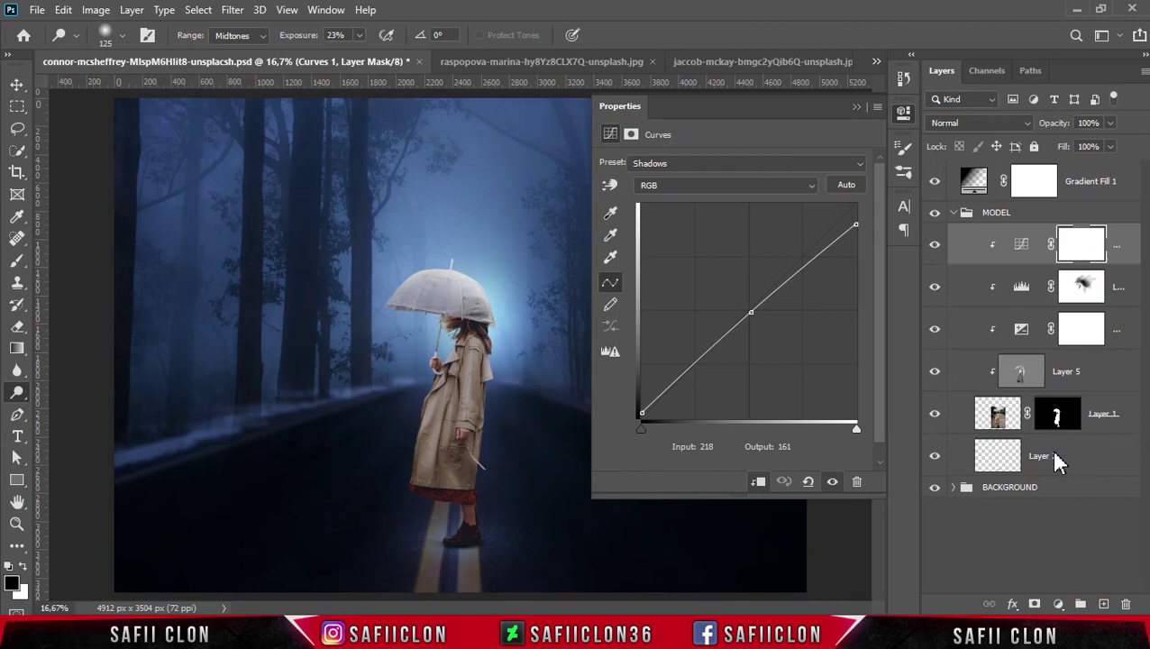
click(757, 481)
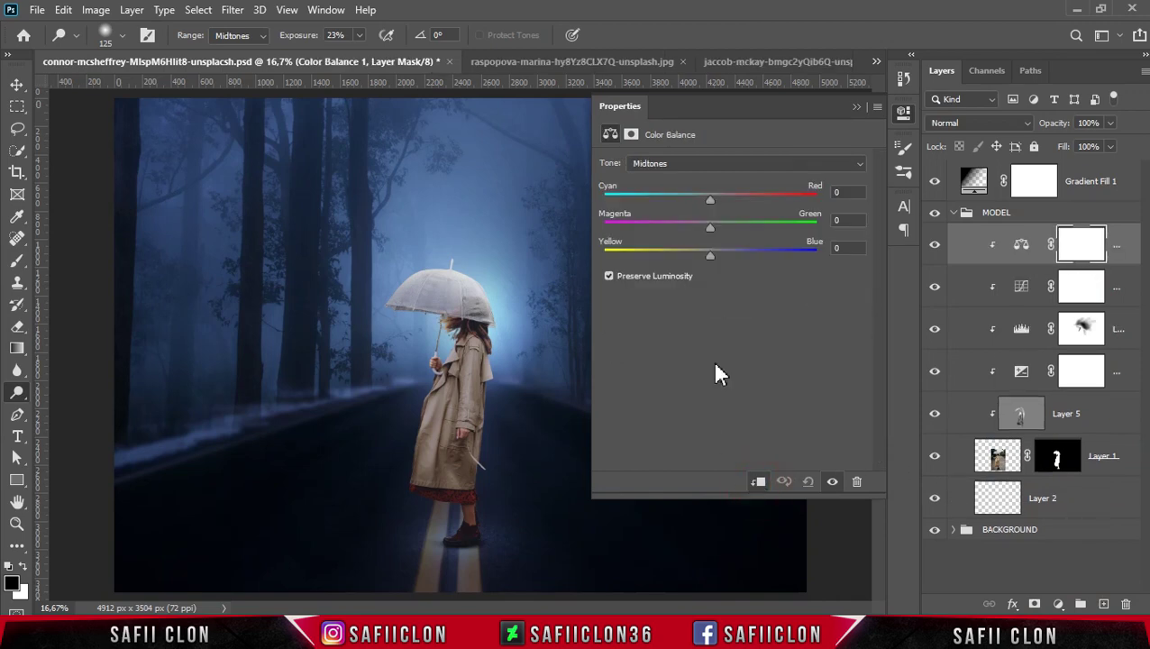
click(742, 164)
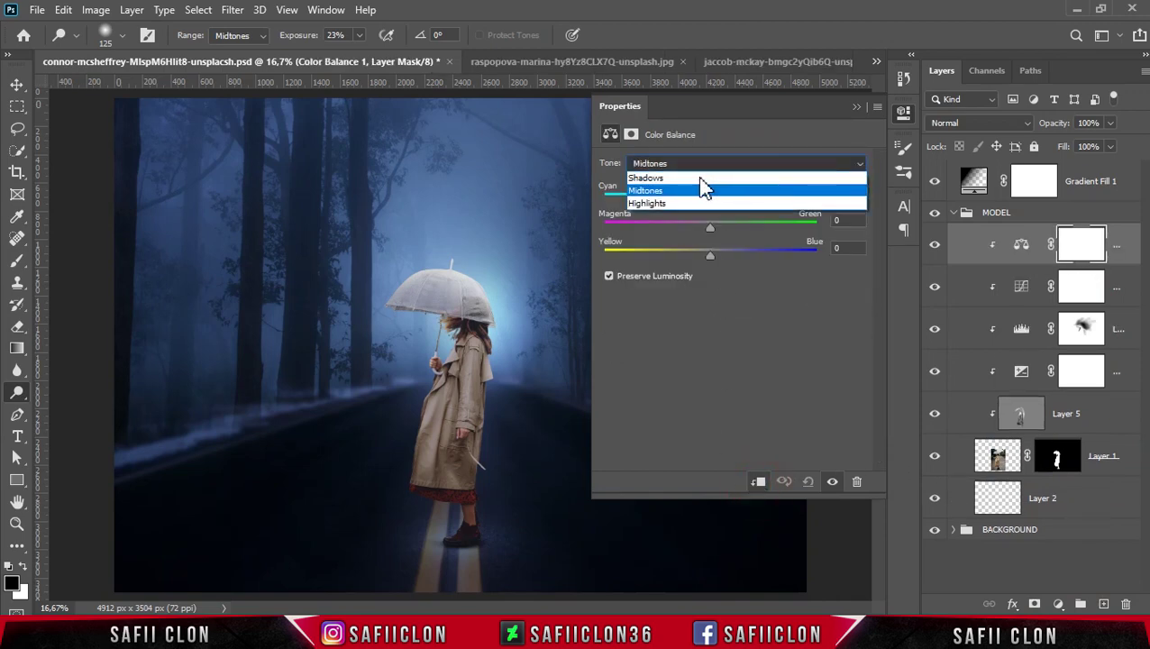
click(701, 173)
drag(709, 202, 705, 202)
click(711, 256)
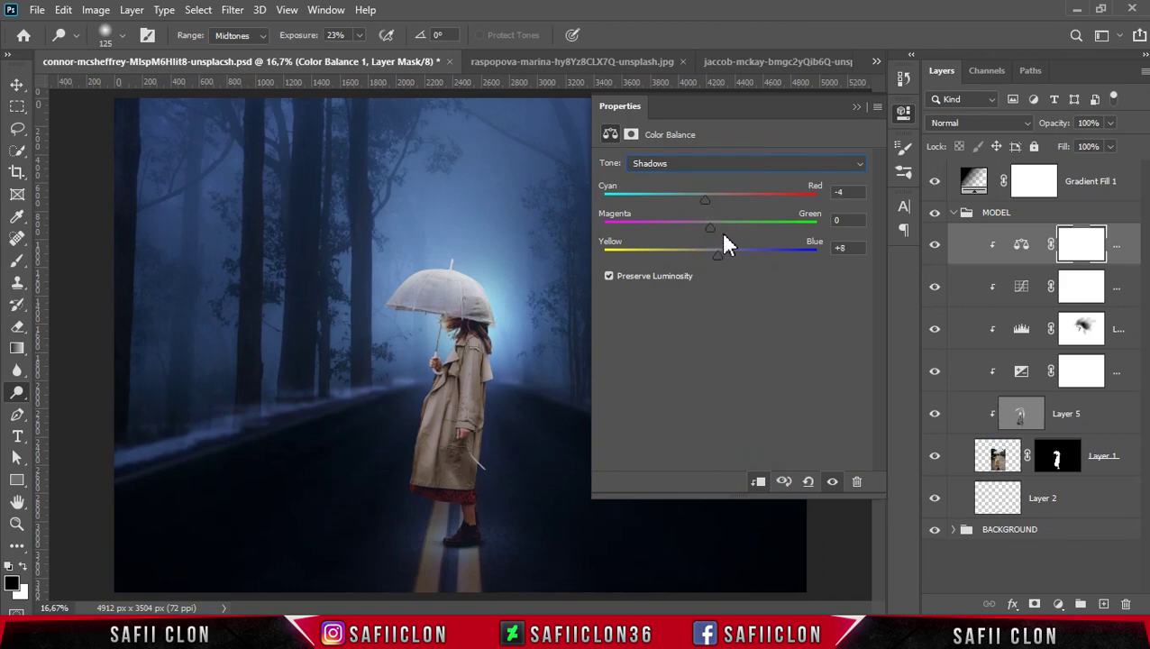
Step: Shift the Color Balance midtones toward blue
click(734, 166)
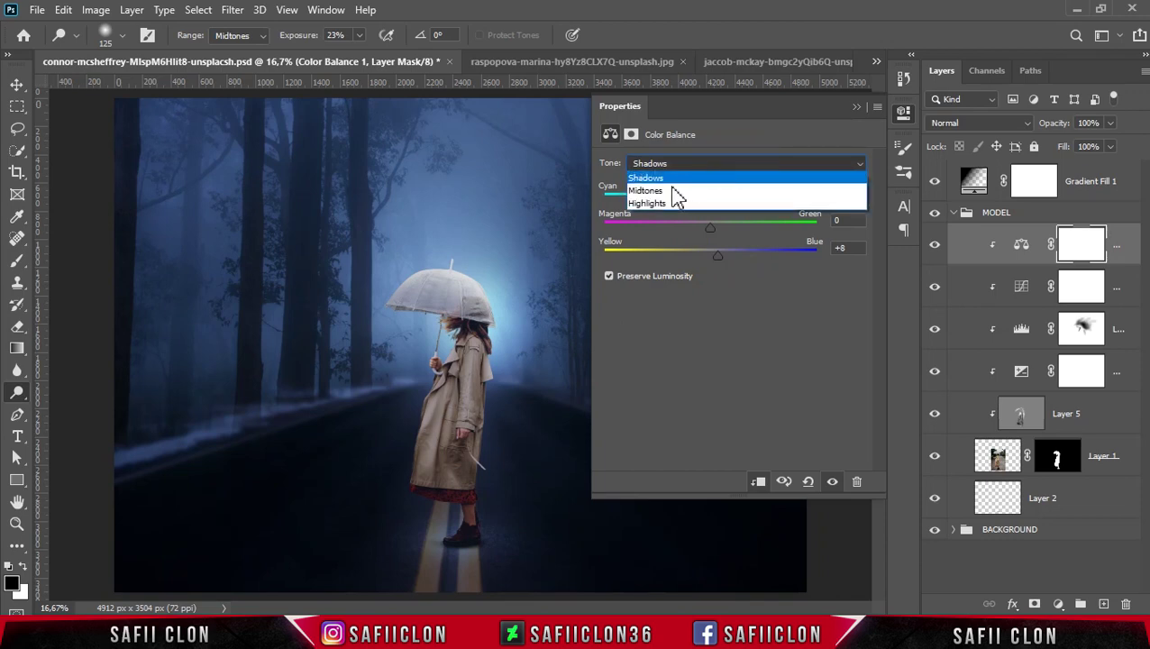
click(674, 192)
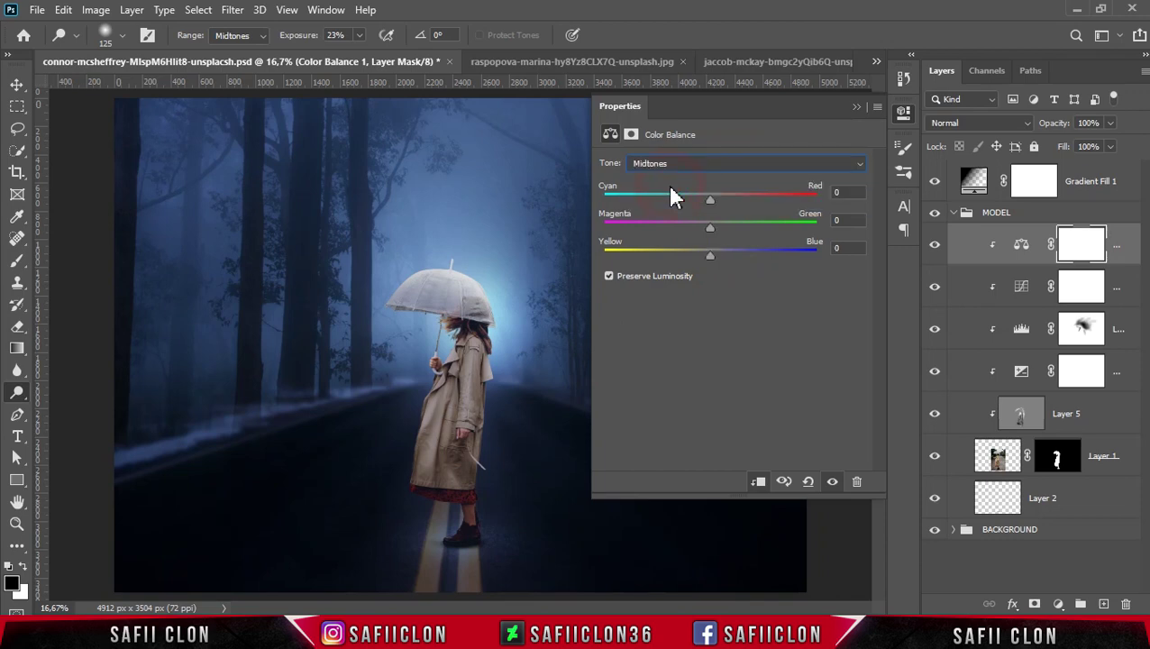
click(712, 256)
drag(717, 254, 725, 256)
Step: Set the highlights to Cyan/Red -6, Magenta/Green +7, Yellow/Blue +32
click(731, 166)
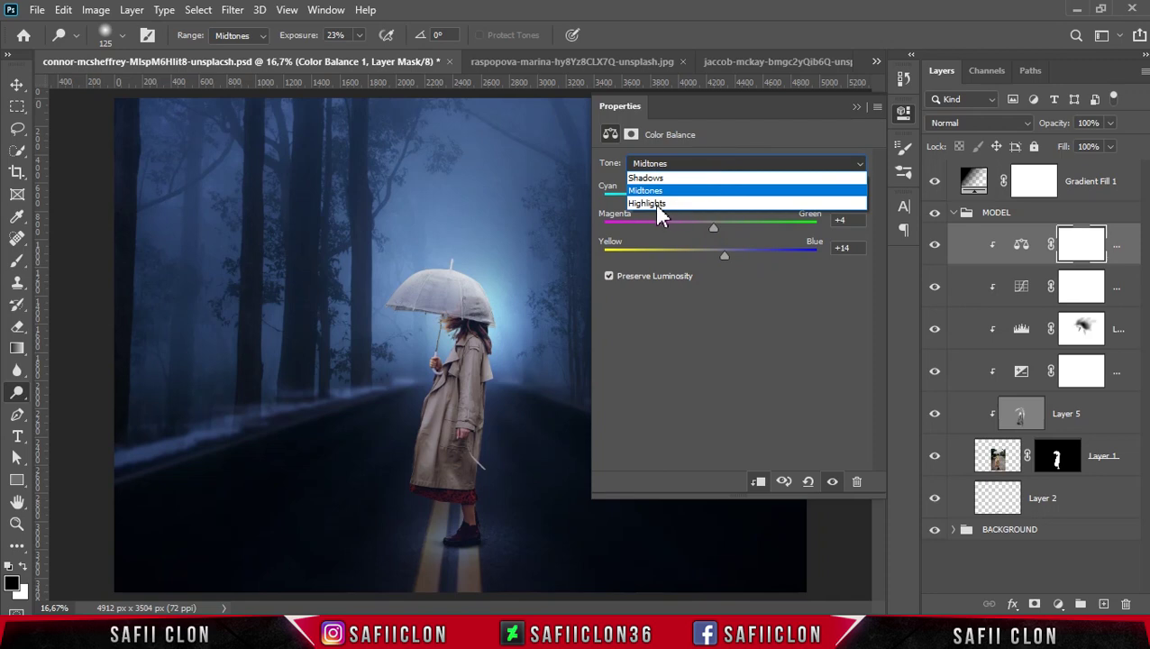
click(655, 213)
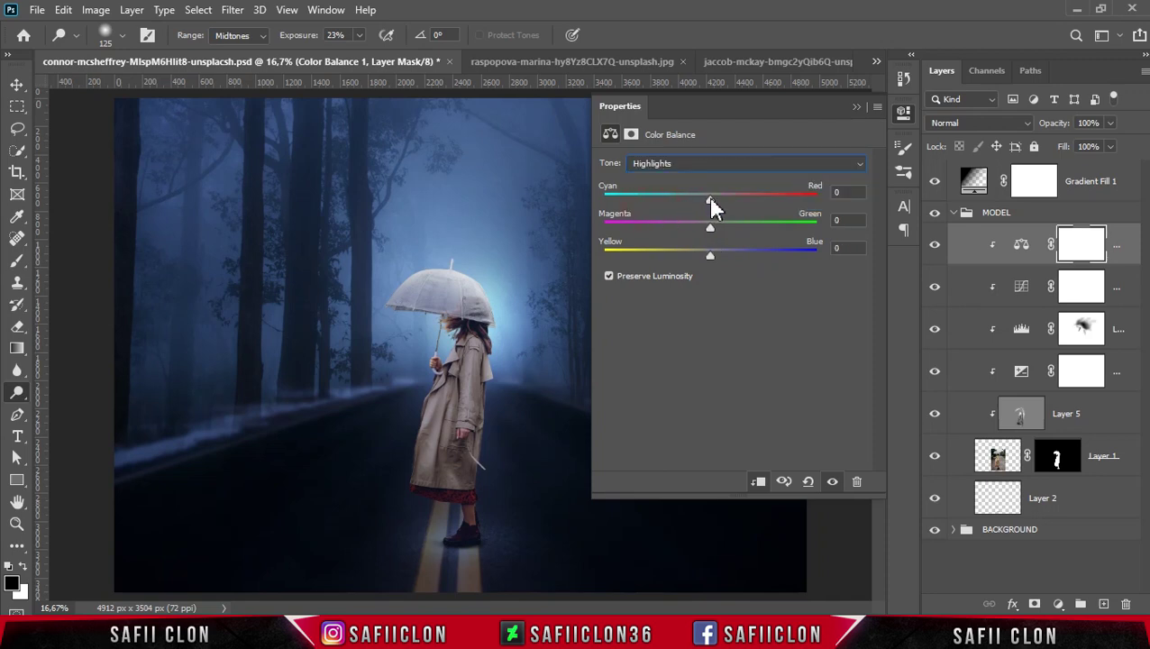
drag(709, 200, 706, 200)
drag(710, 228, 714, 228)
drag(713, 222, 714, 221)
drag(711, 261, 732, 263)
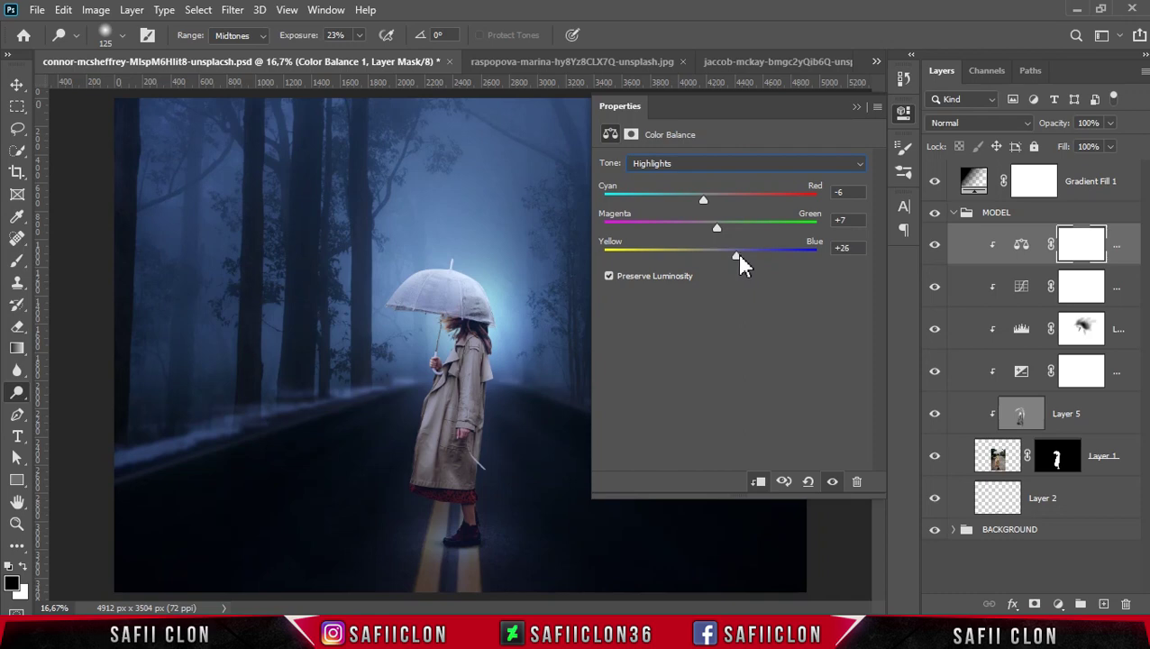
drag(739, 254, 740, 254)
click(854, 107)
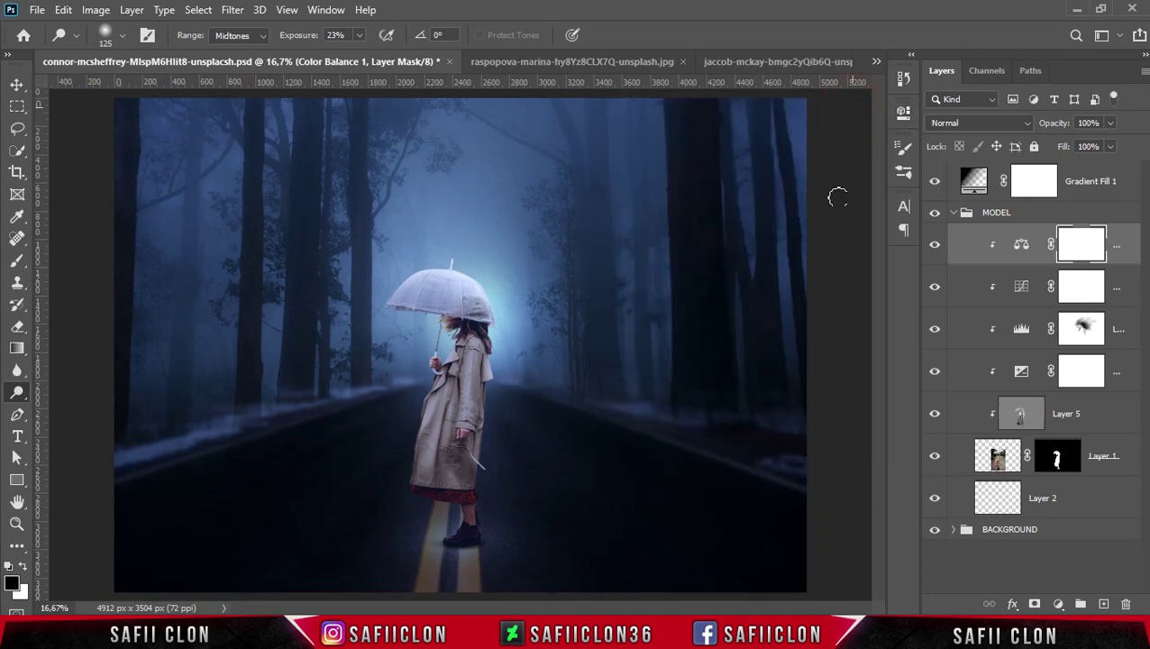
Step: Compare the Color Balance on and off, collapse MODEL, and add Layer 6 above it
click(934, 248)
click(934, 247)
click(953, 213)
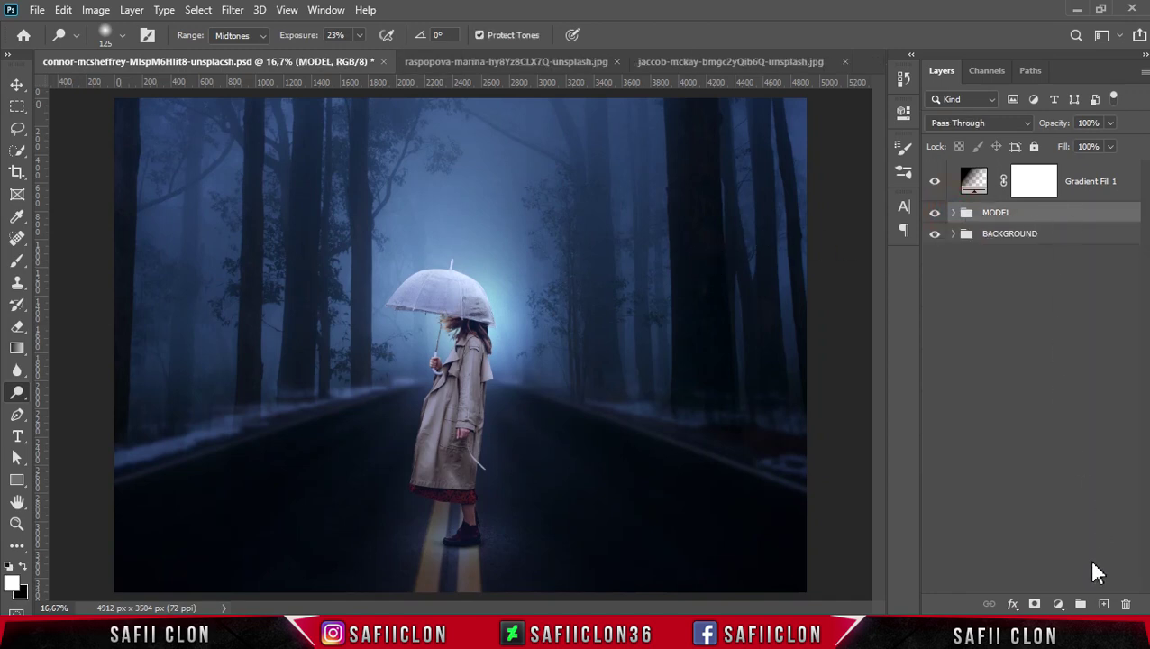
click(1104, 604)
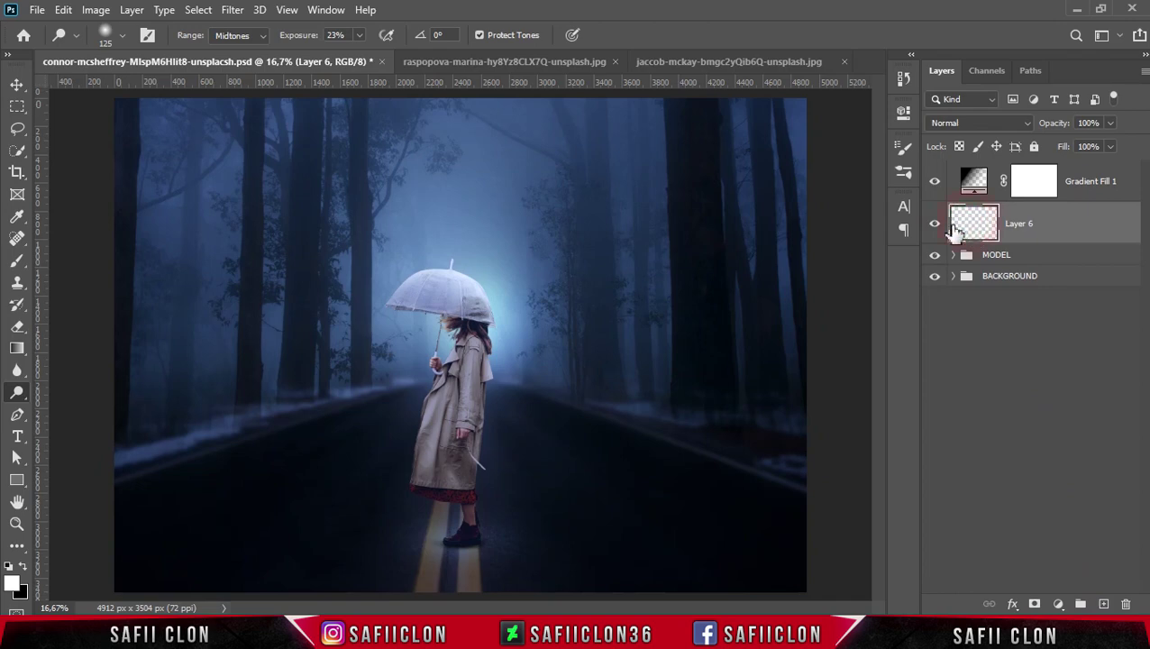
Step: Load the Cloud_31 brush at 1102 px and raise the brush opacity
right_click(17, 262)
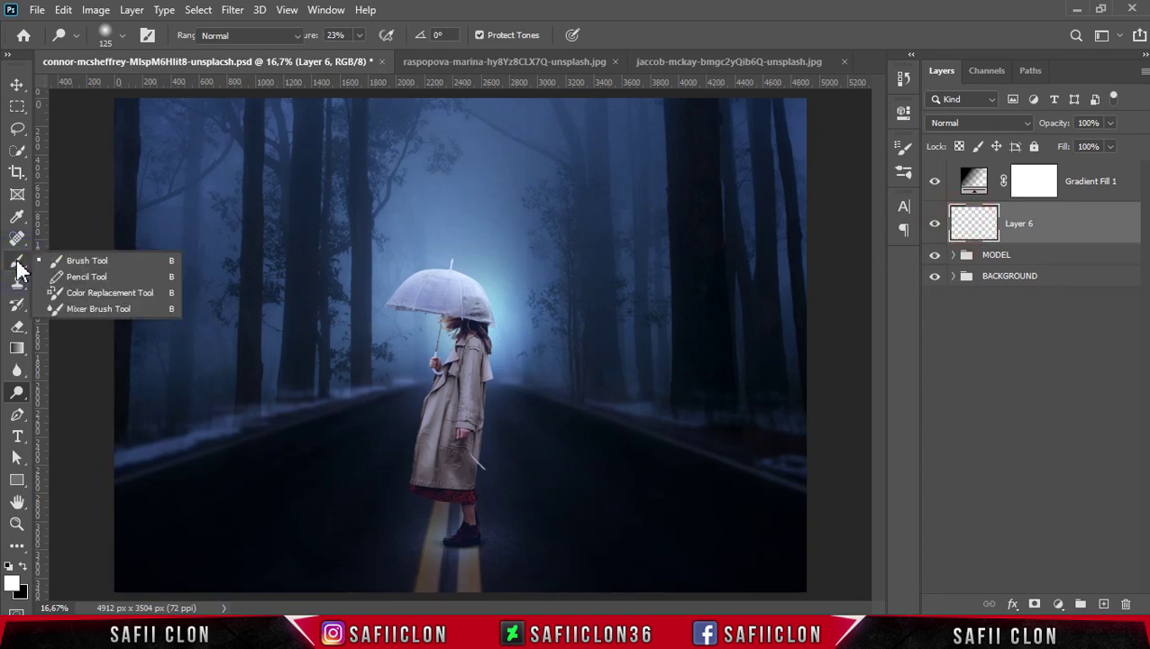
click(123, 36)
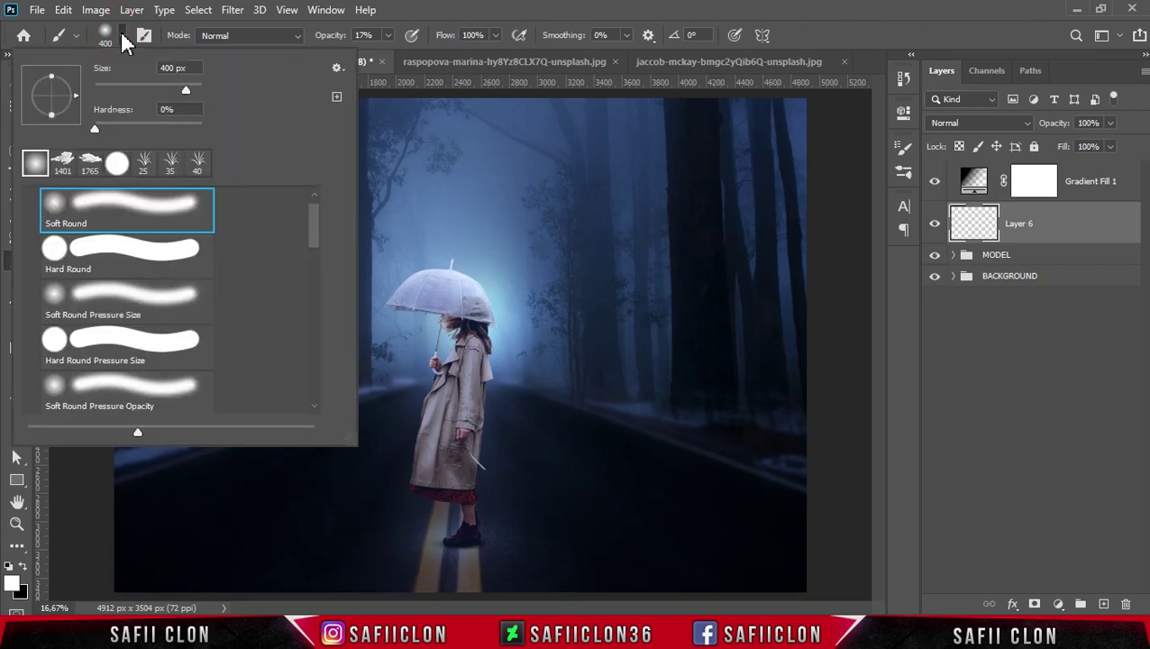
scroll(325, 374, down, 1)
scroll(326, 401, down, 10)
scroll(326, 416, down, 2)
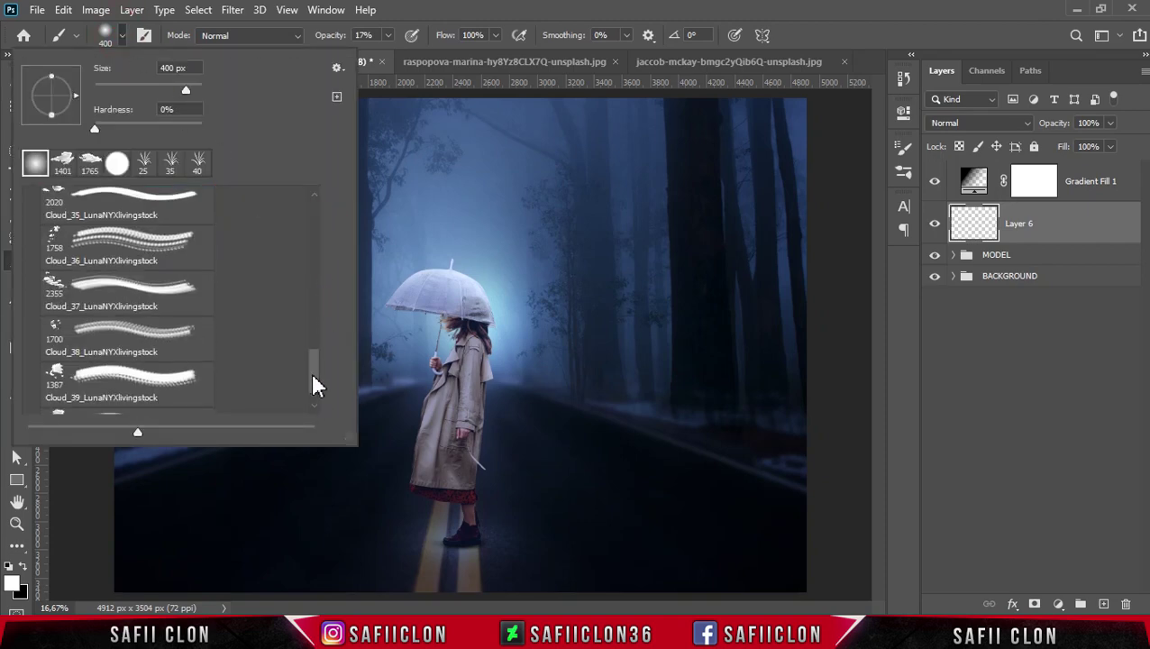
scroll(315, 349, up, 2)
scroll(317, 338, up, 1)
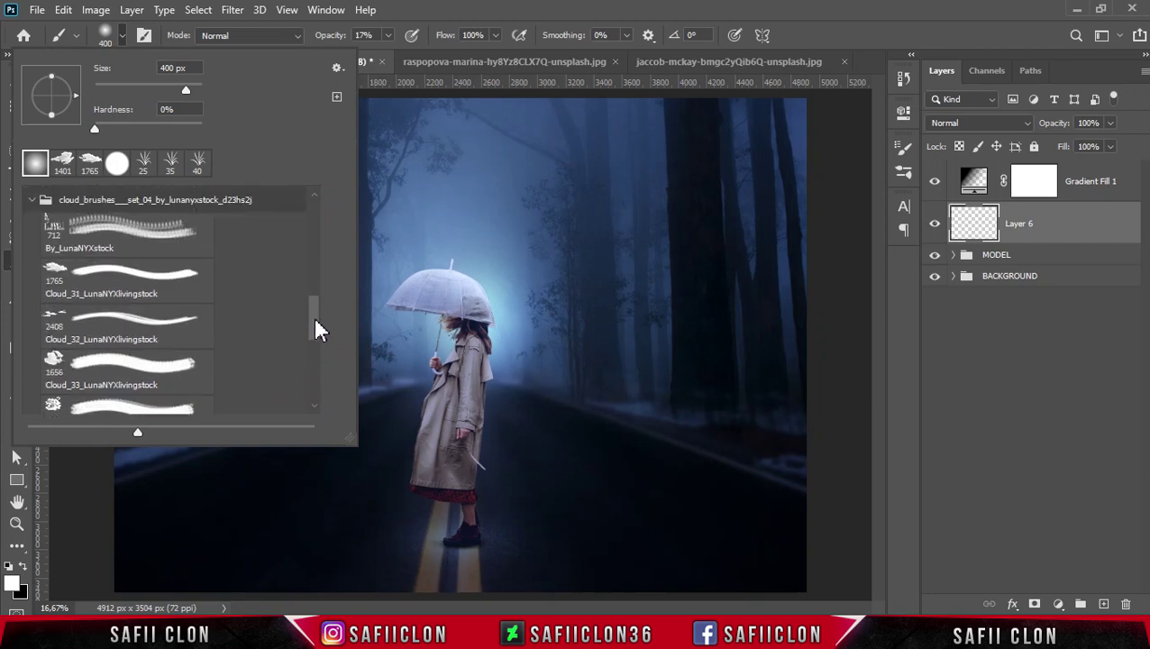
scroll(320, 326, up, 2)
click(169, 236)
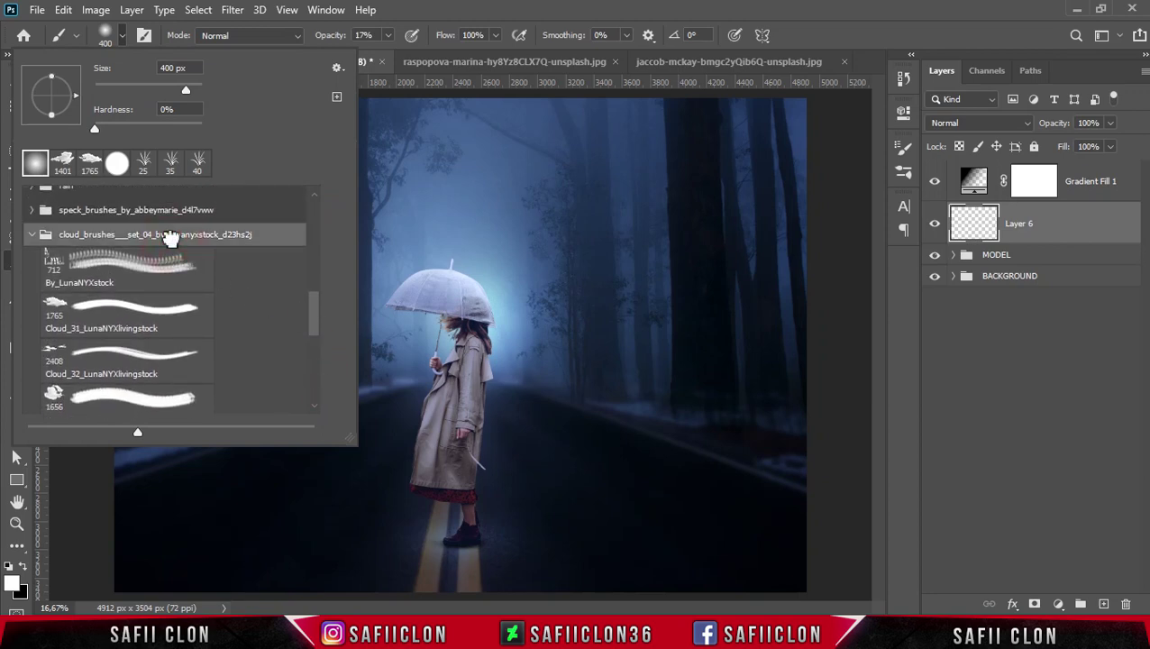
drag(318, 326, 321, 336)
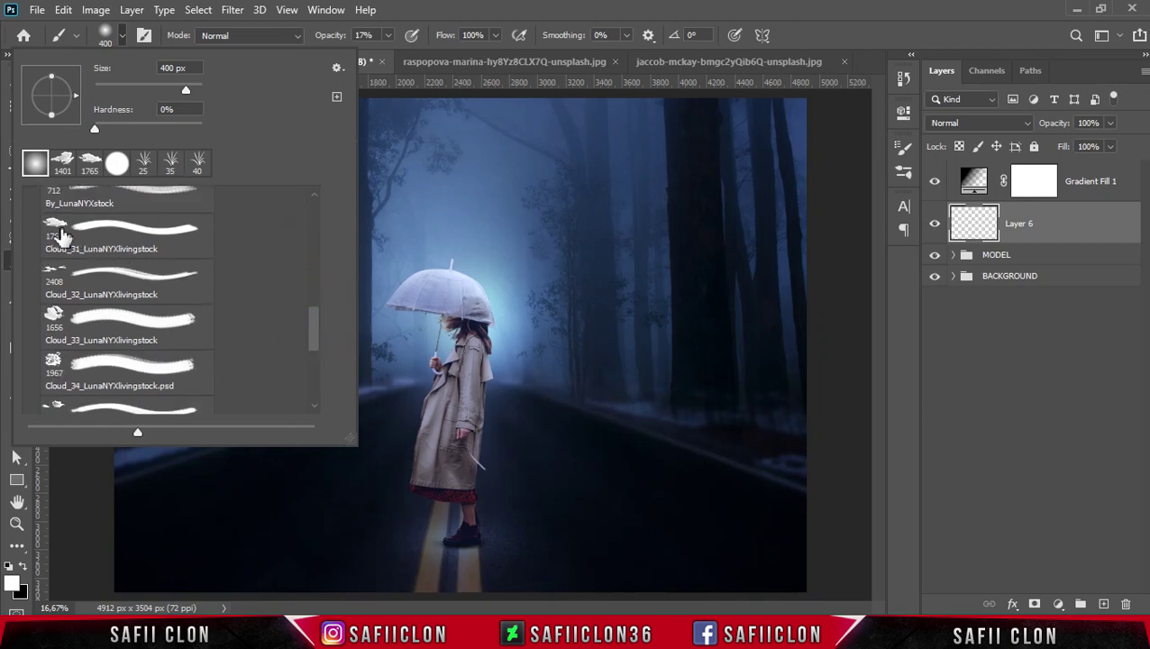
click(60, 231)
click(56, 227)
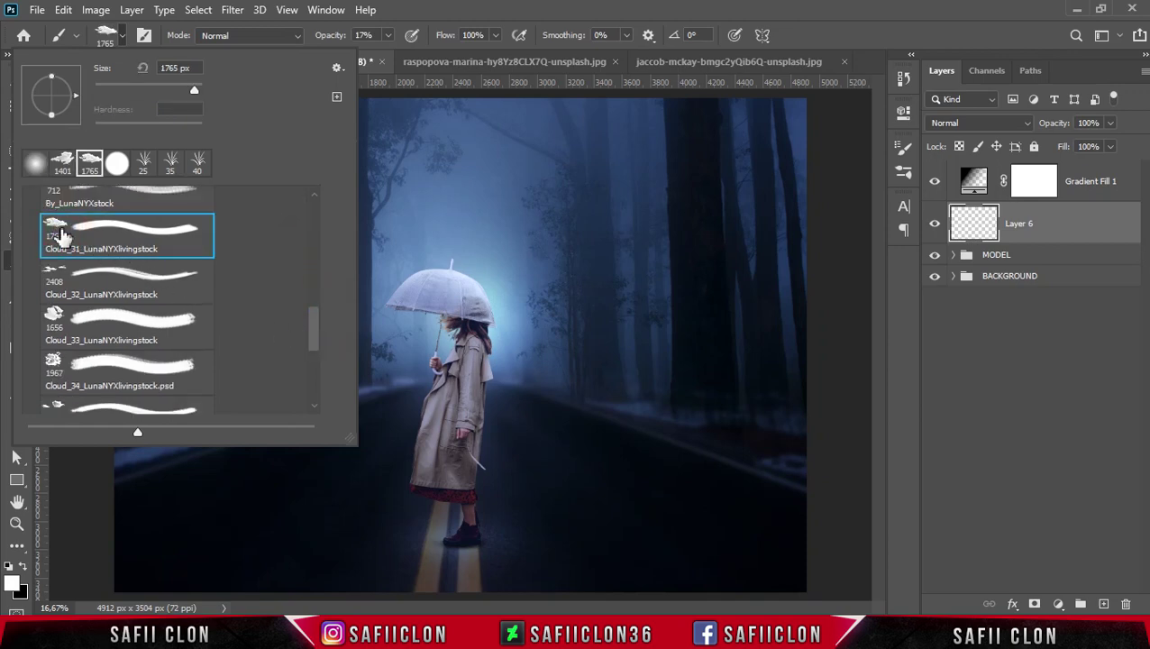
drag(193, 91, 192, 91)
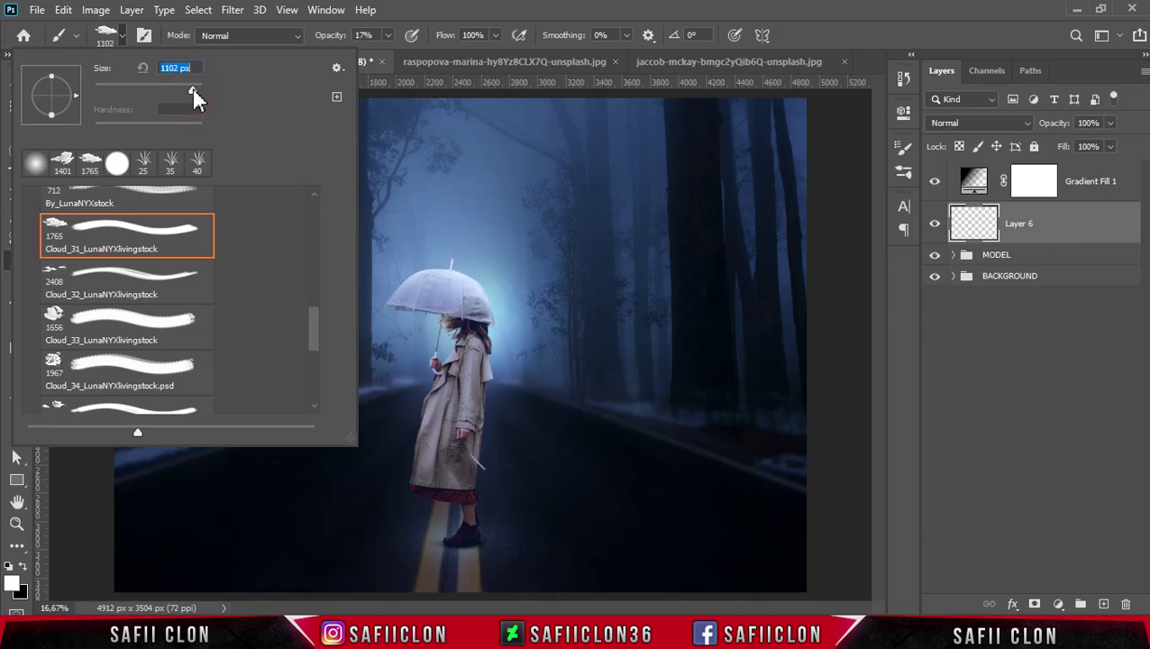
click(124, 38)
click(386, 35)
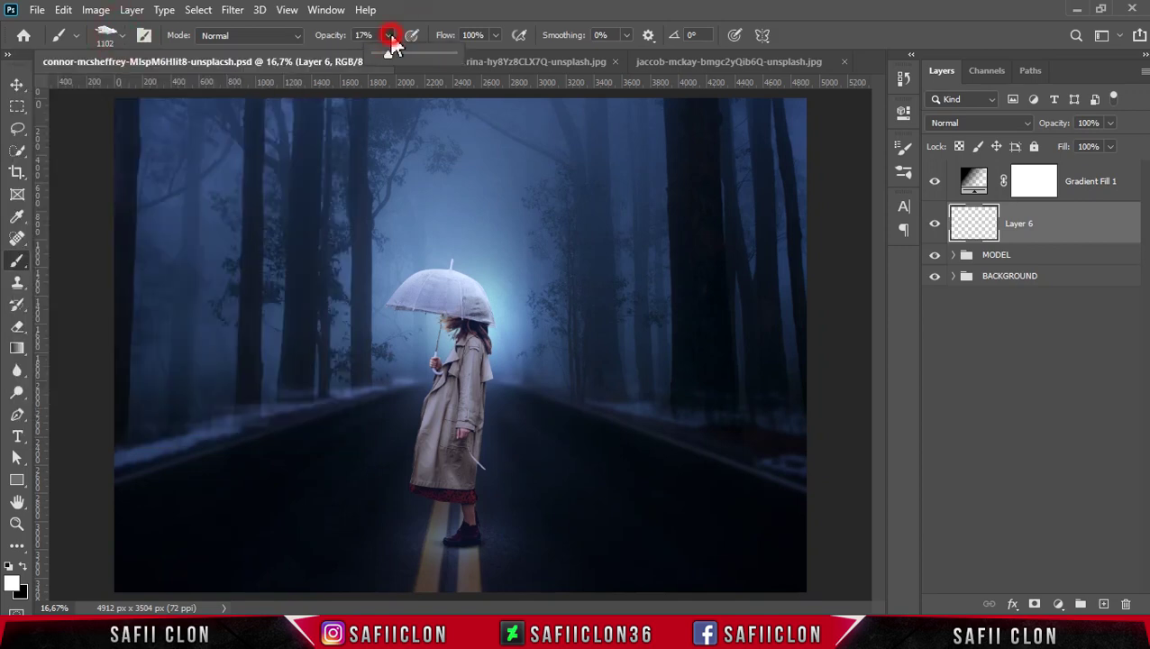
drag(391, 54, 452, 54)
Step: Stamp a white cloud above the girl at 100% opacity
click(388, 35)
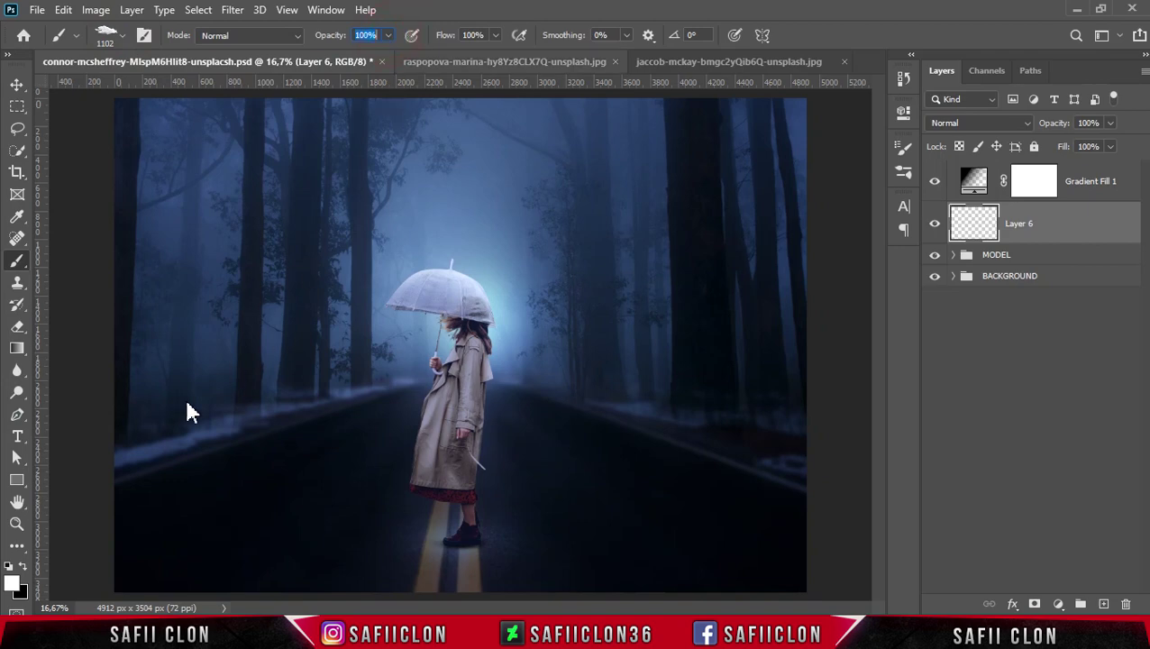
click(13, 584)
drag(744, 175, 677, 122)
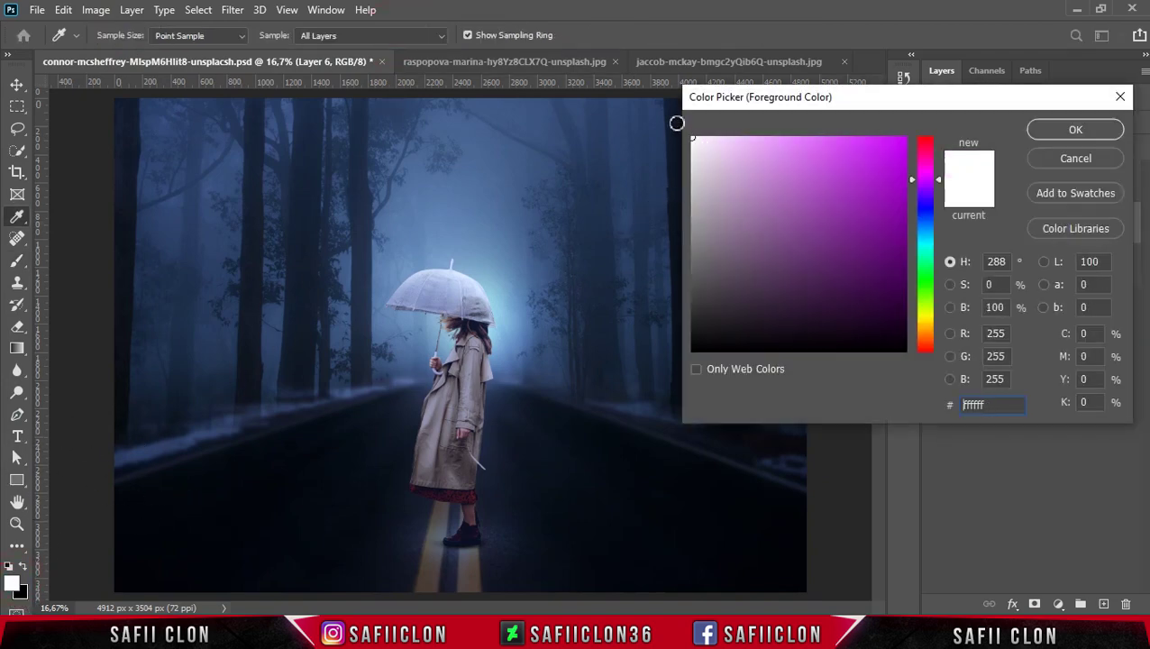
click(1072, 131)
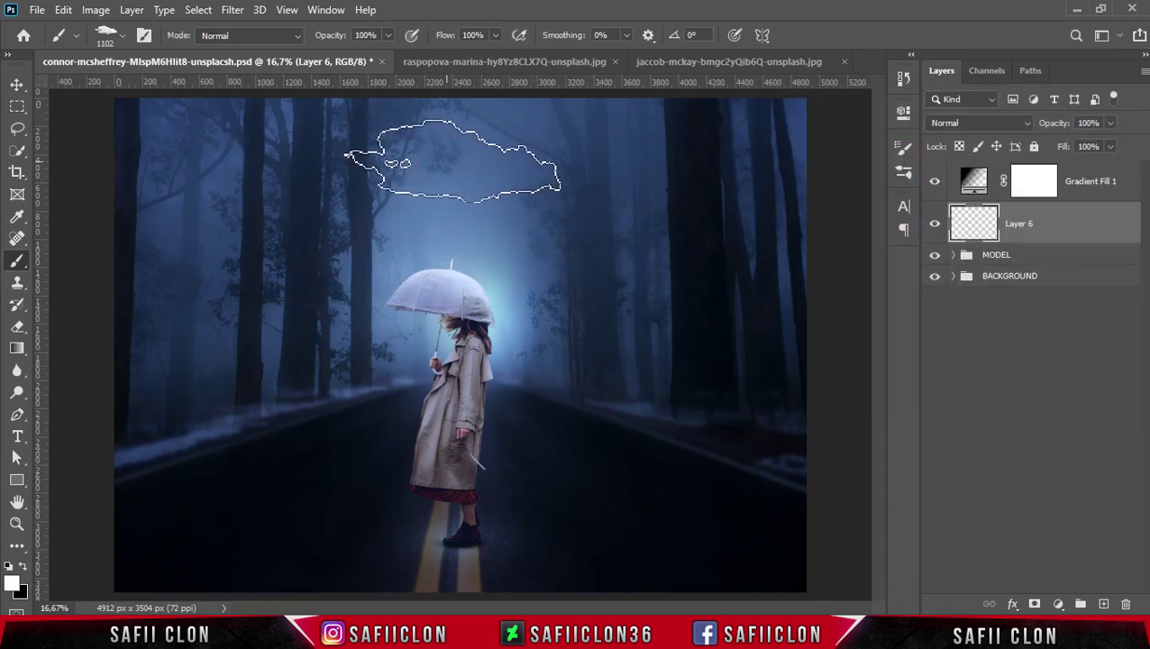
click(450, 160)
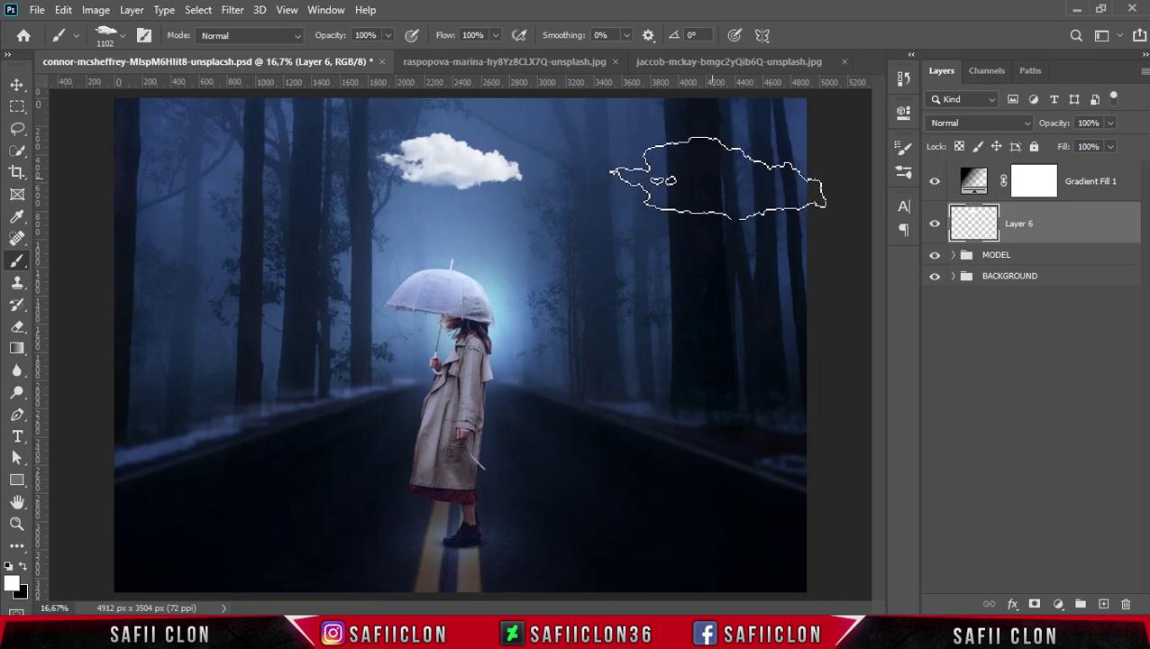
Step: Transform the cloud slightly up and right above the umbrella
key(ctrl+t)
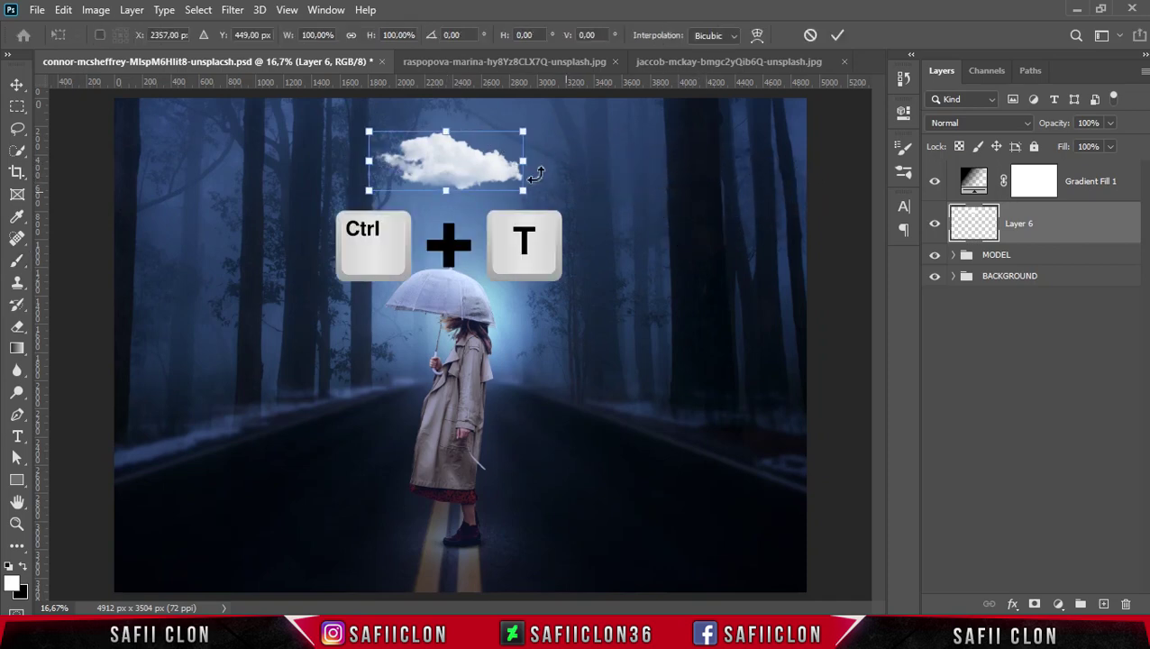
mouse_move(462, 169)
mouse_down()
mouse_move(473, 160)
mouse_move(466, 168)
mouse_up()
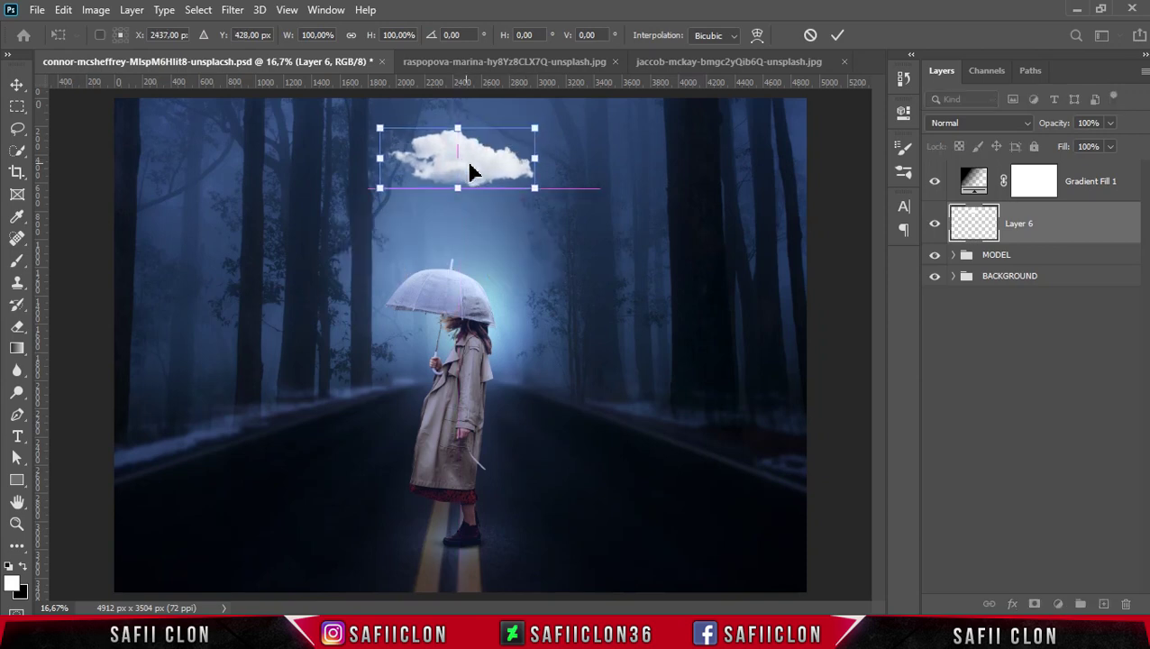
key(Up)
key(Right)
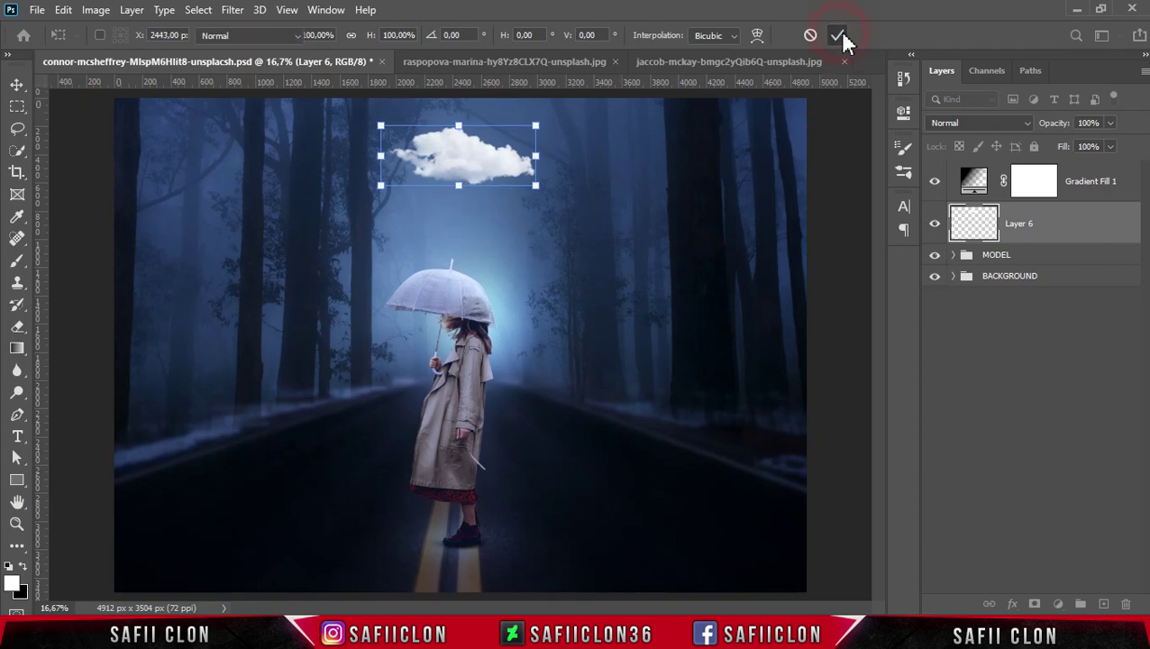
click(839, 36)
key(b)
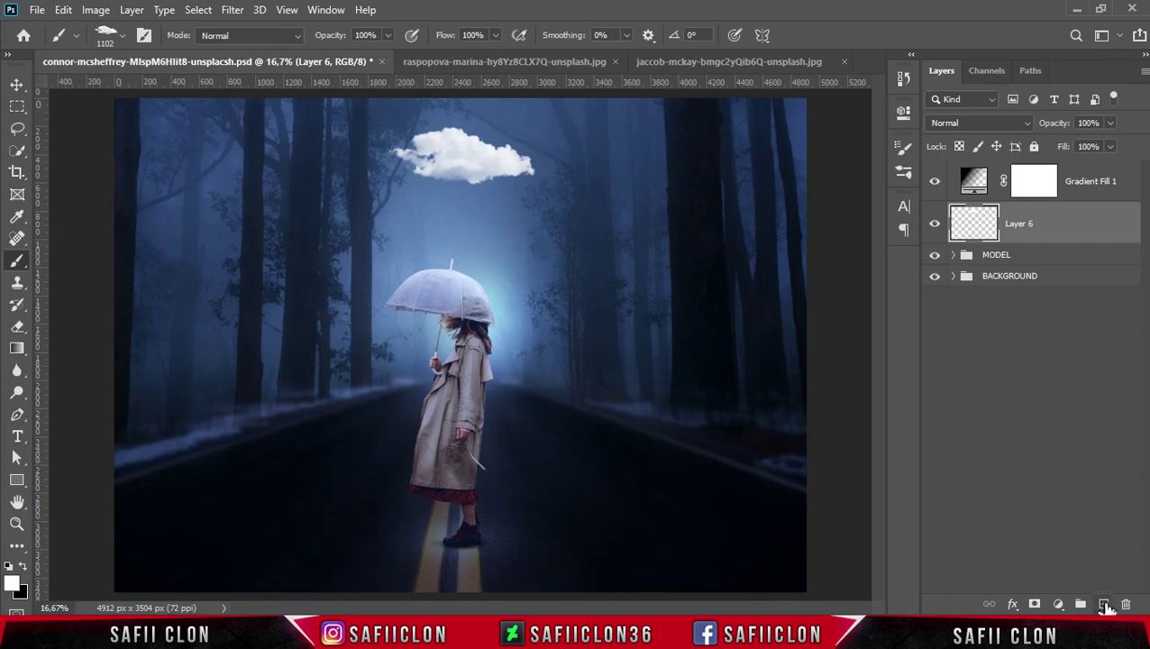
Step: Add a new Layer 7 and choose the Brush Tool
click(1103, 603)
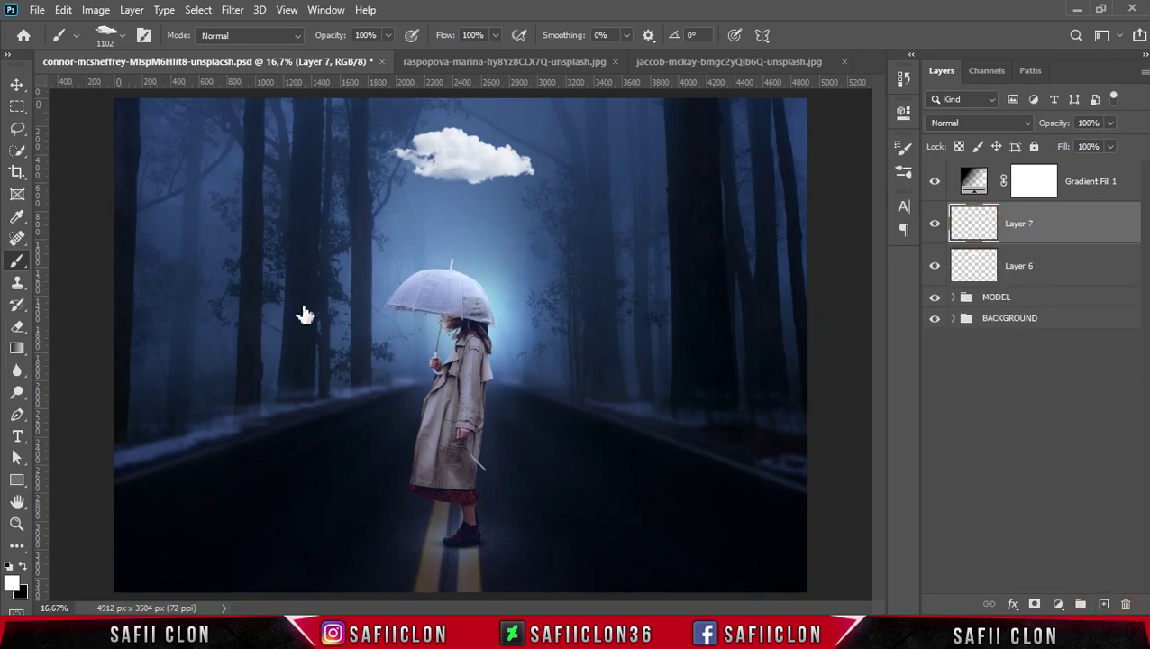
right_click(19, 262)
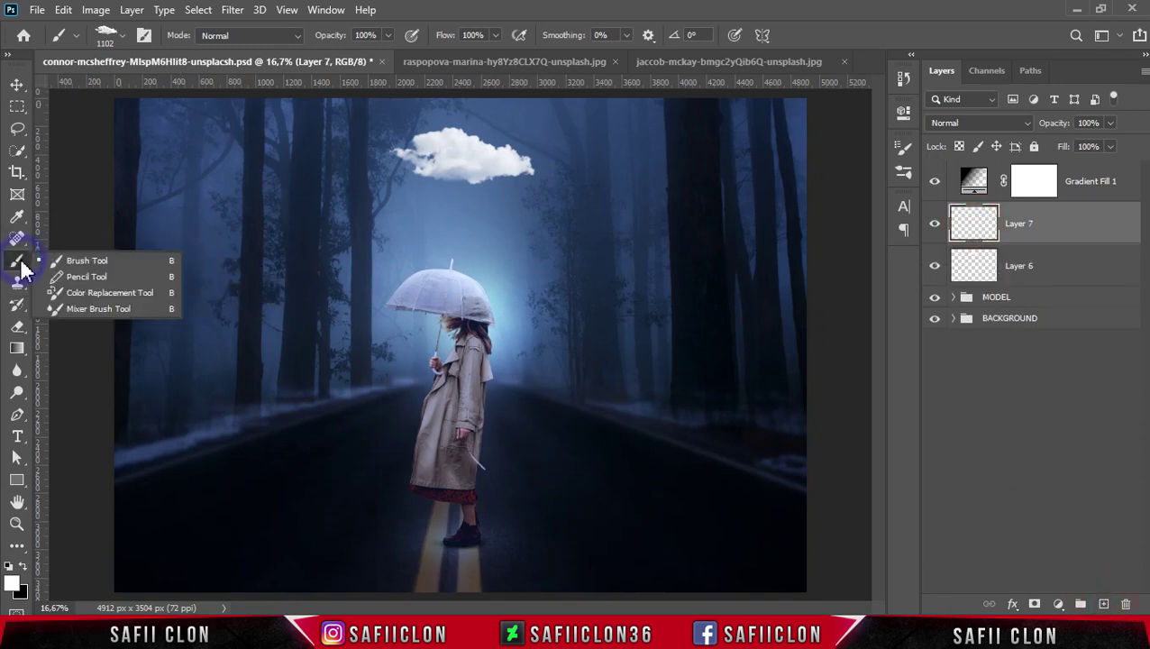
click(69, 261)
Step: Load the rain3 brush from the rain set, keeping opacity at 100%
click(118, 38)
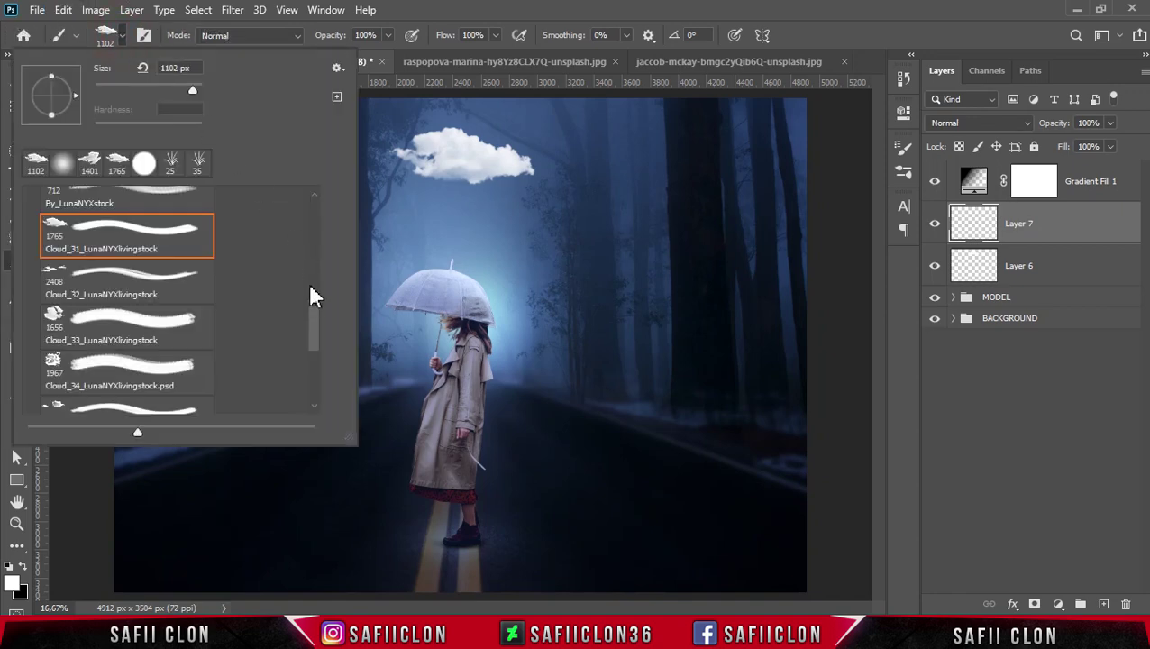
drag(315, 329, 316, 305)
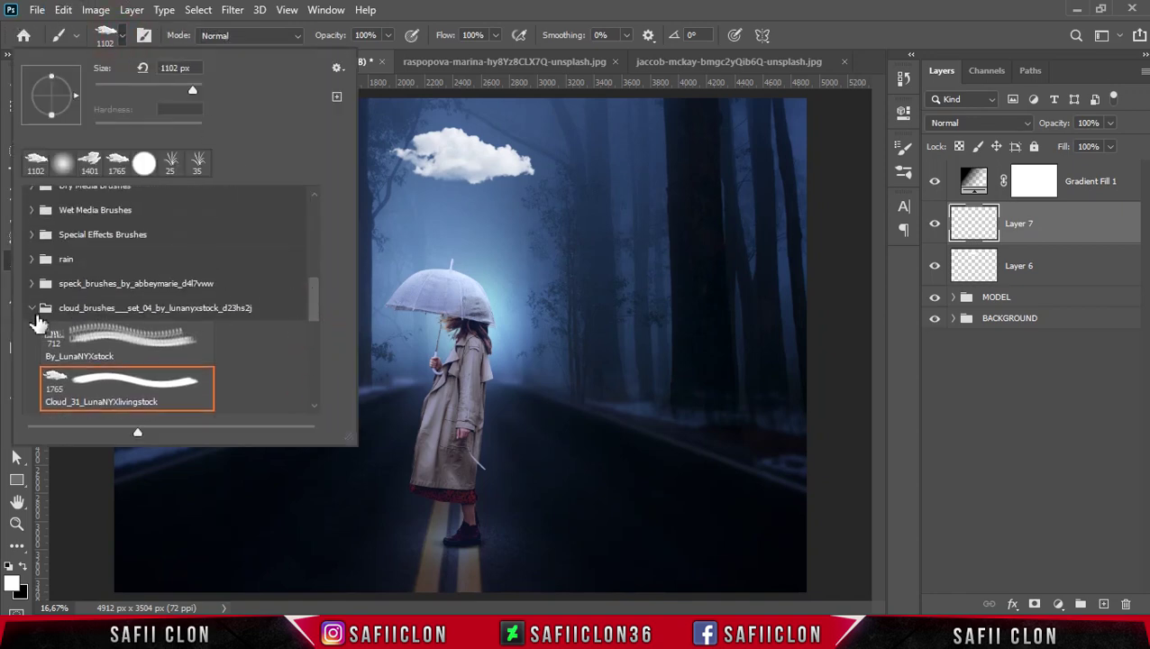
click(32, 307)
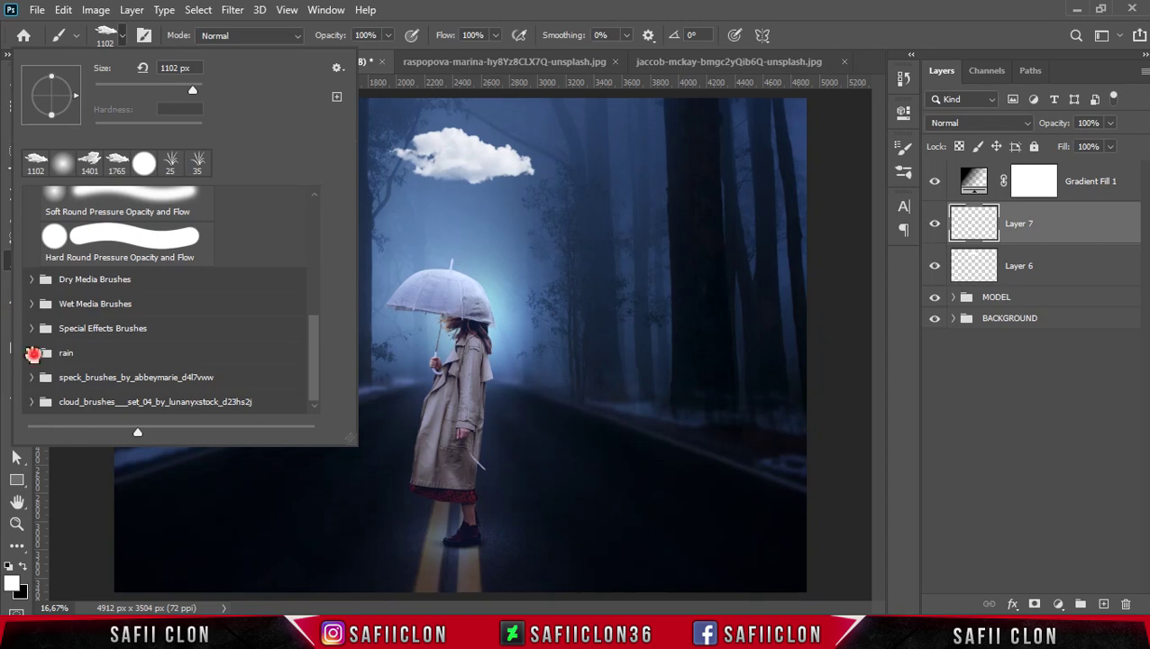
click(33, 353)
mouse_move(317, 302)
mouse_down()
mouse_move(326, 385)
mouse_move(326, 341)
mouse_up()
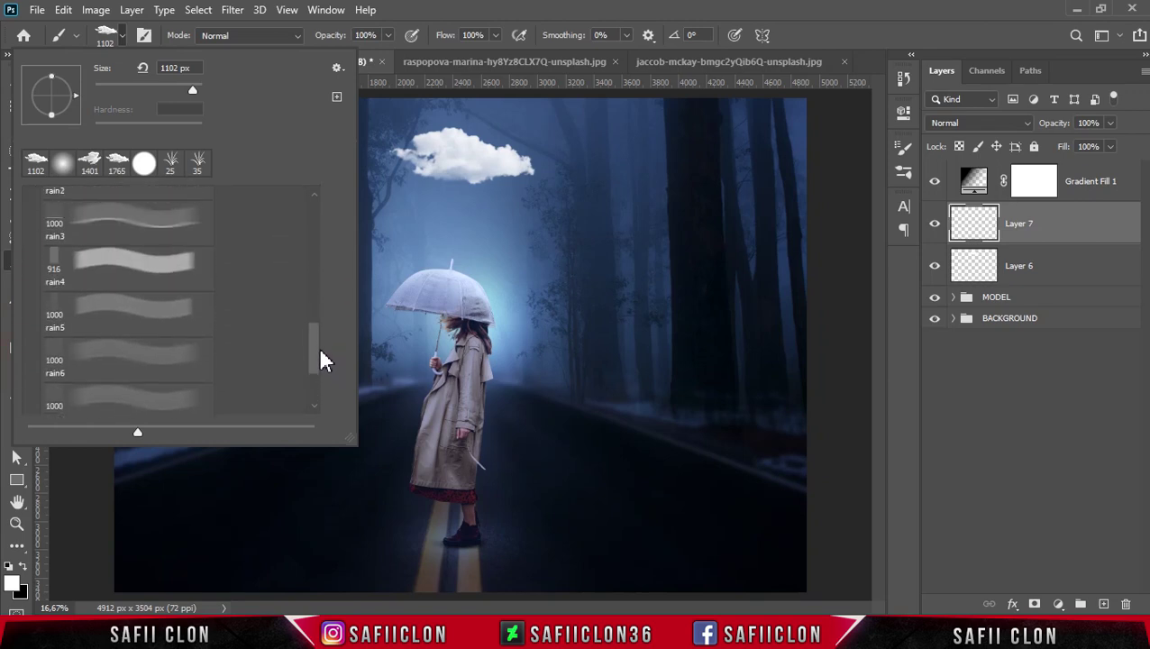
click(103, 332)
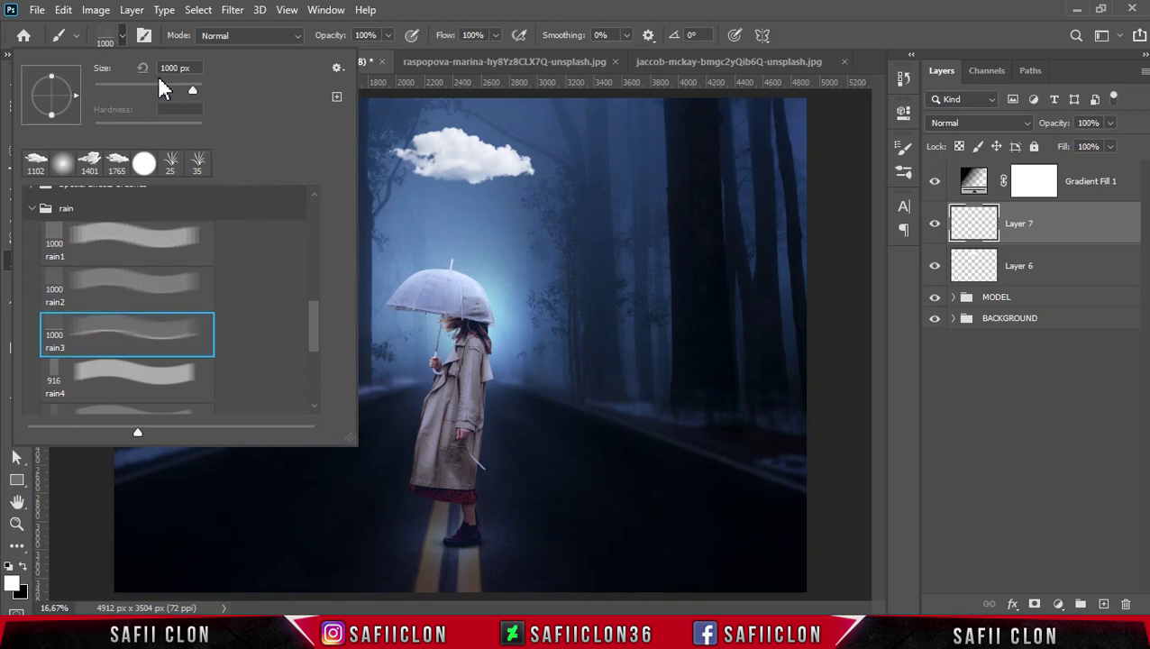
click(124, 38)
click(389, 35)
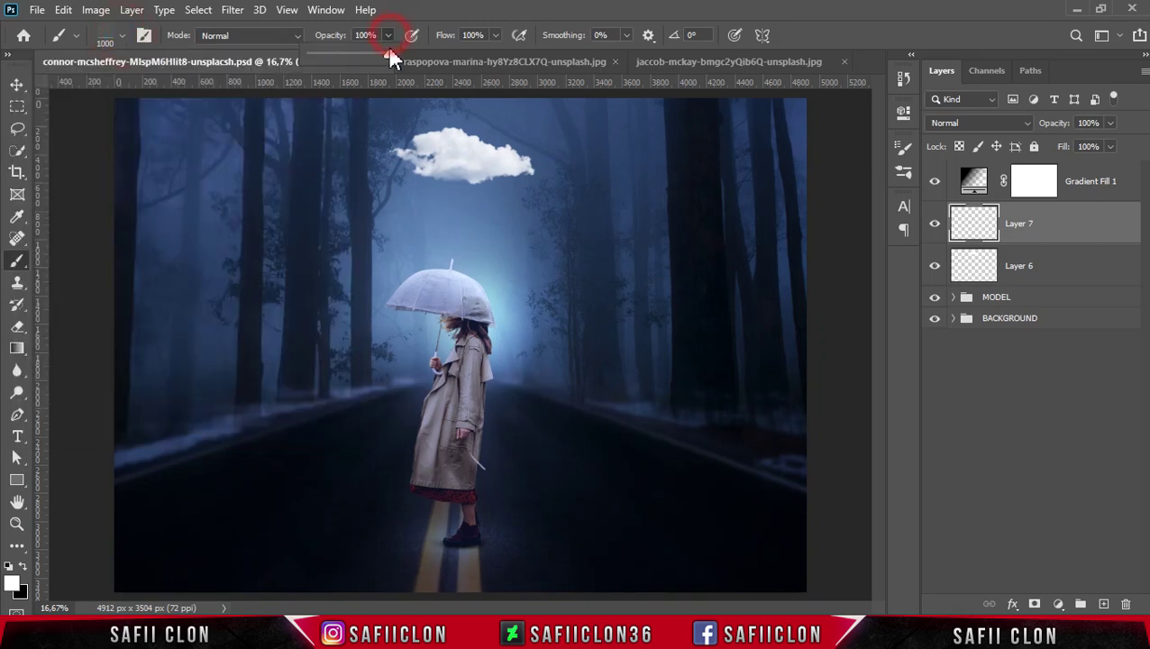
click(388, 37)
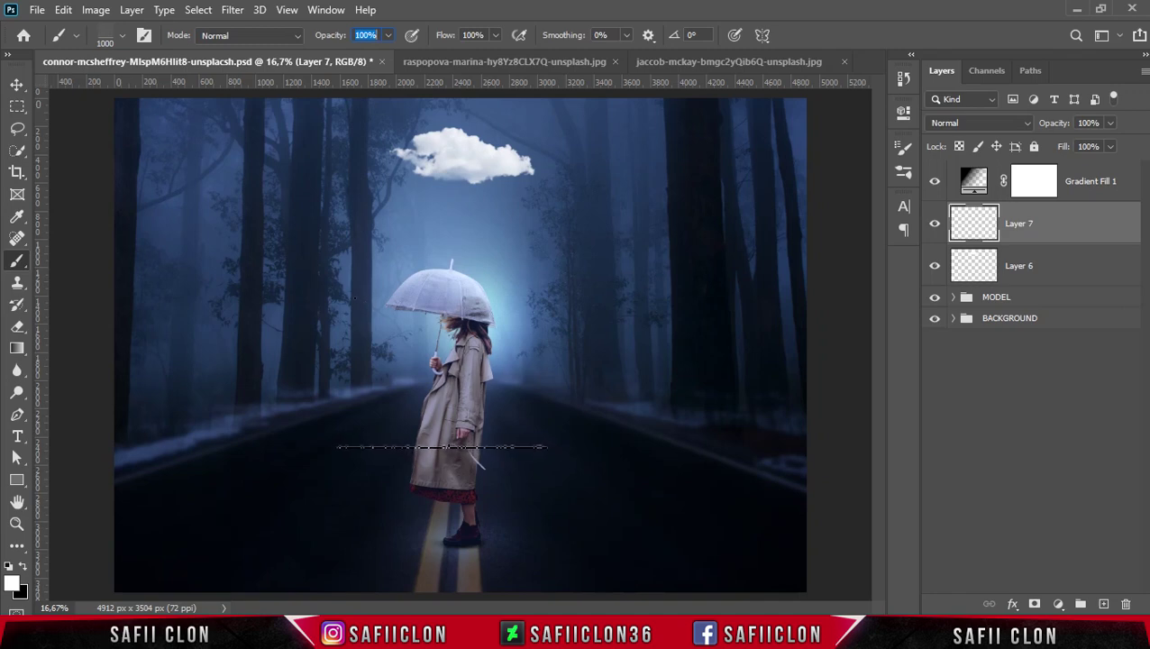
Step: Enlarge the rain brush to 1600 and stamp rain streaks around the girl
key(bracketright)
key(bracketright)
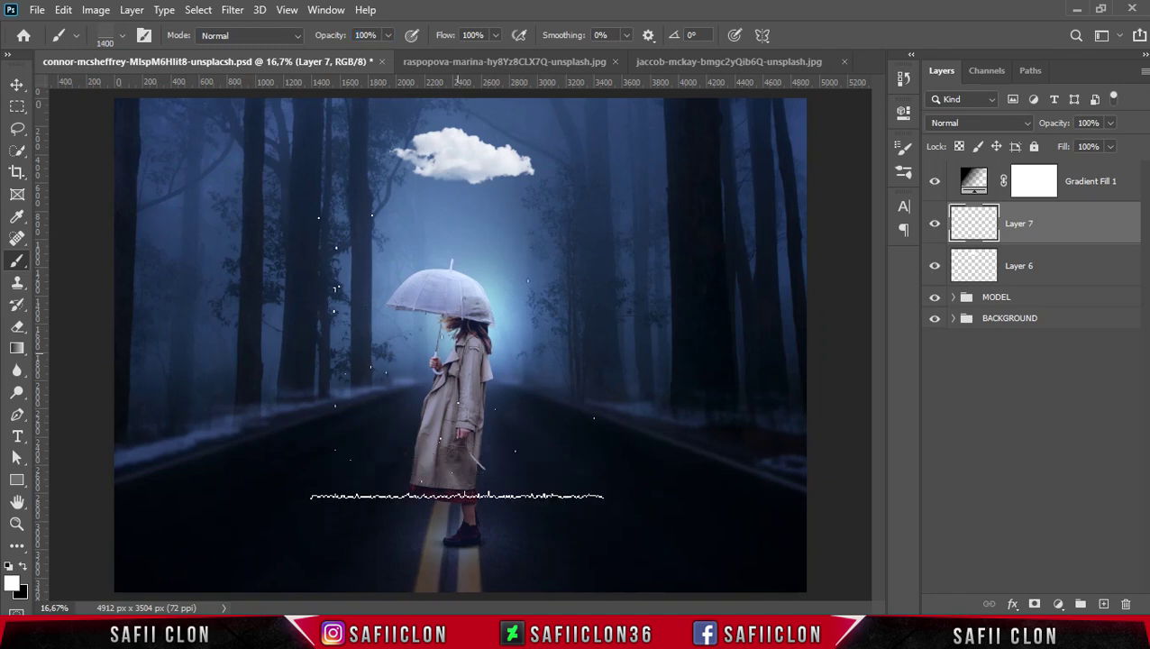
key(bracketright)
click(455, 491)
click(455, 494)
key(bracketright)
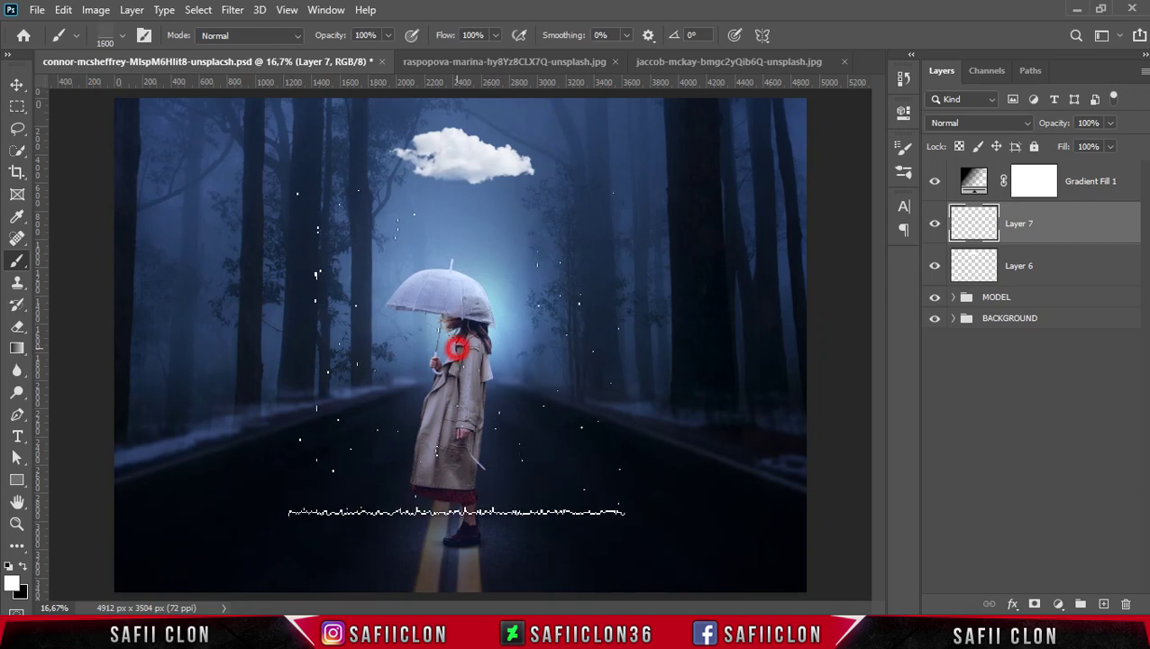
click(456, 347)
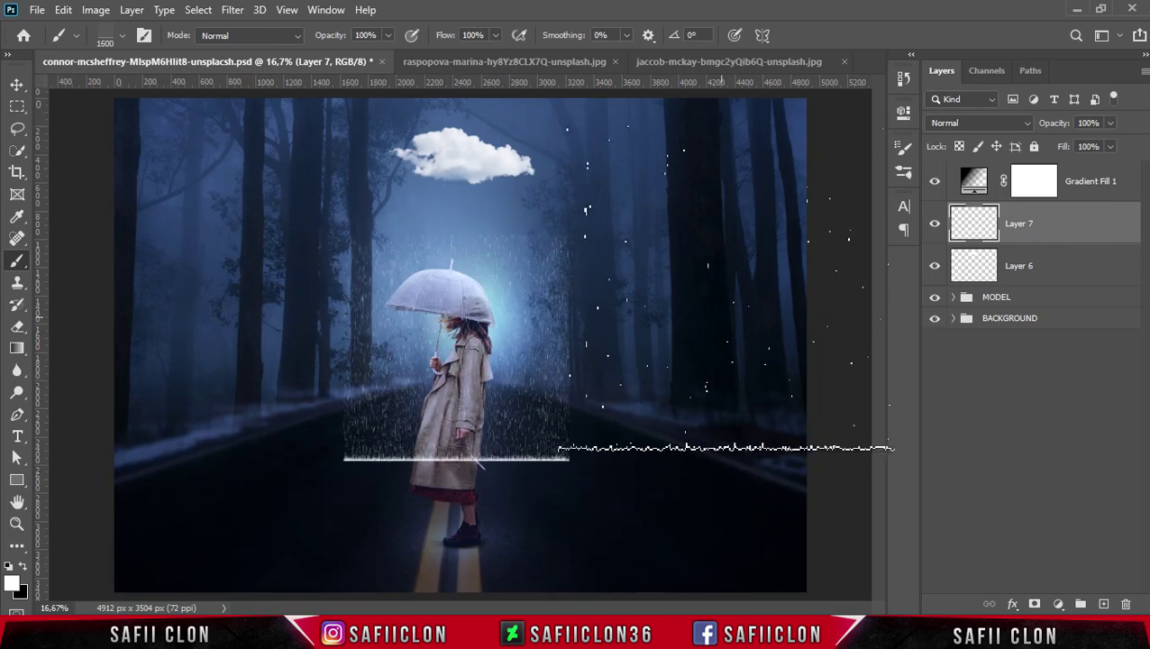
Step: Stretch the rain block from under the cloud to the road, then mask Layer 7
key(ctrl+t)
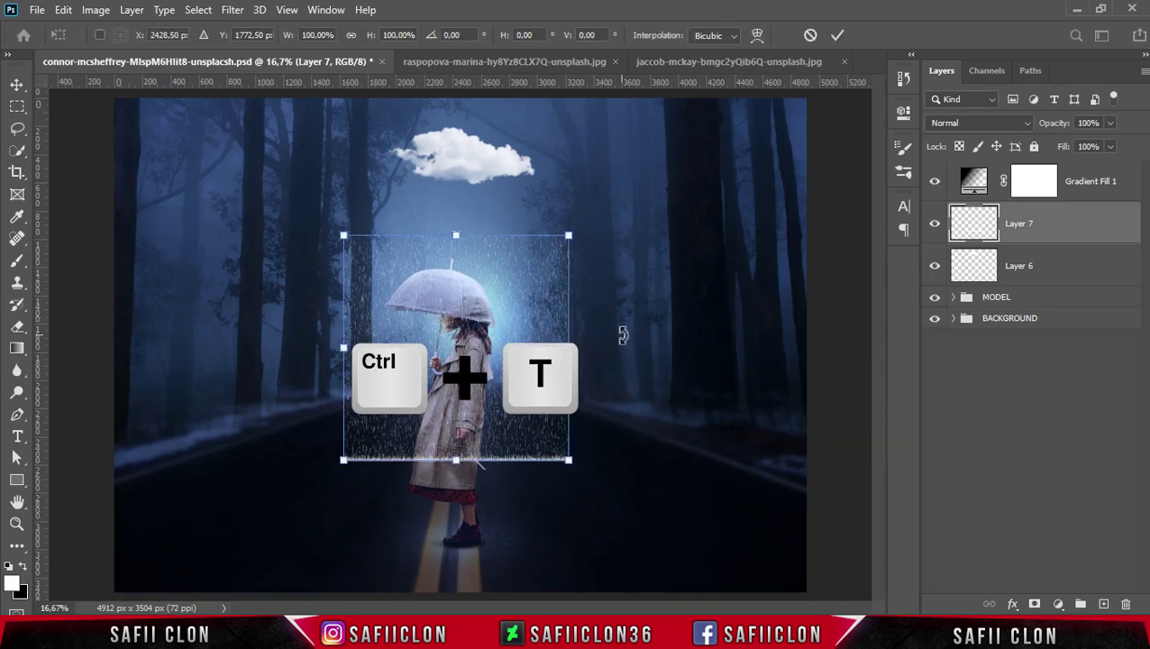
drag(569, 236, 618, 187)
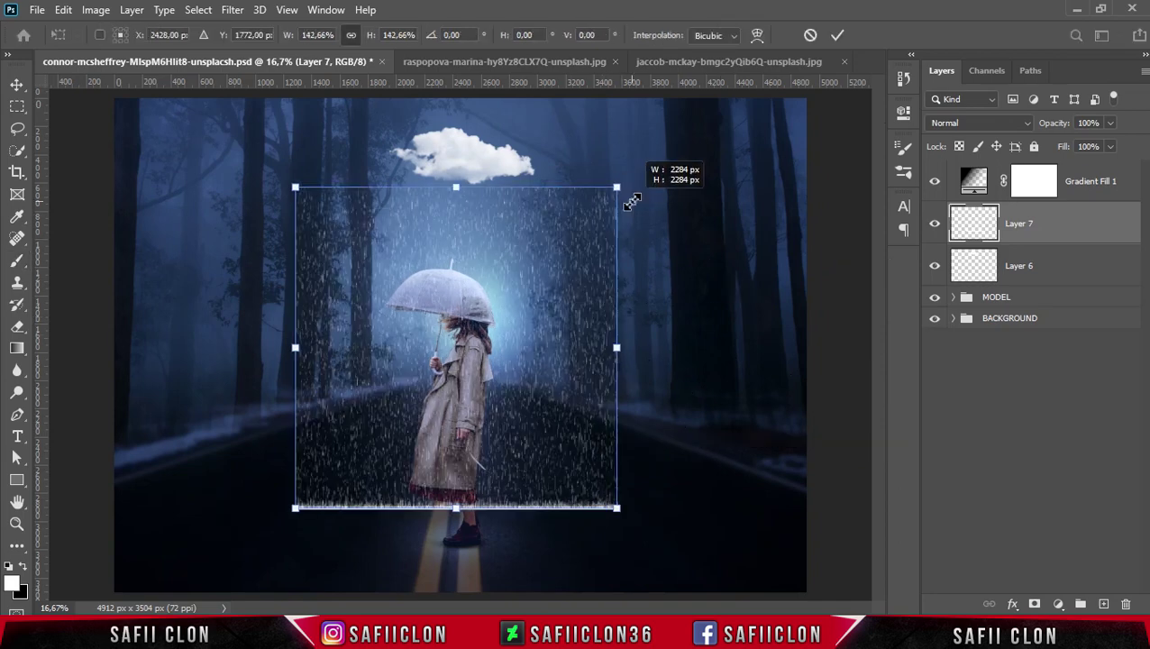
drag(480, 308, 475, 289)
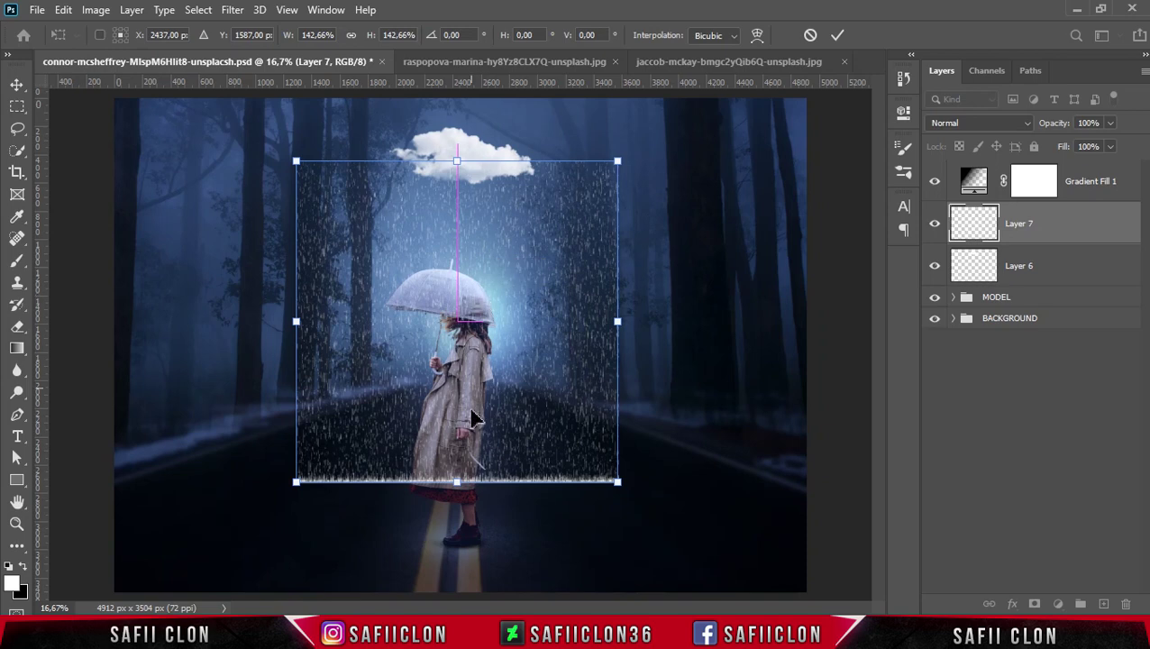
drag(456, 480, 457, 509)
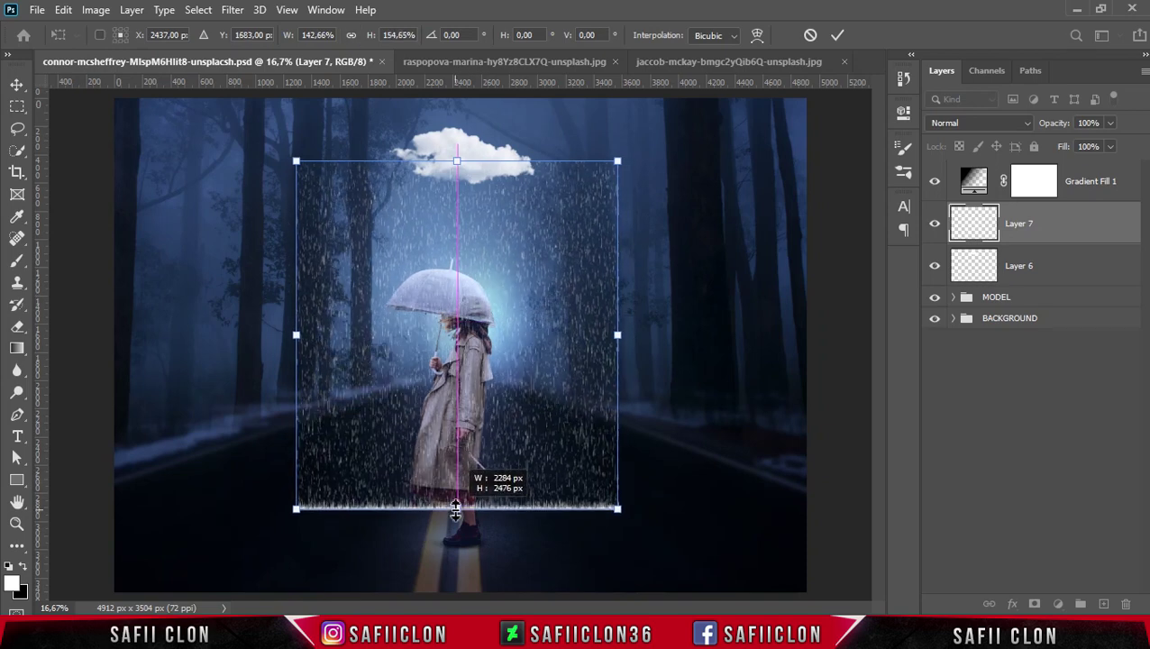
drag(620, 161, 620, 158)
drag(480, 229, 477, 225)
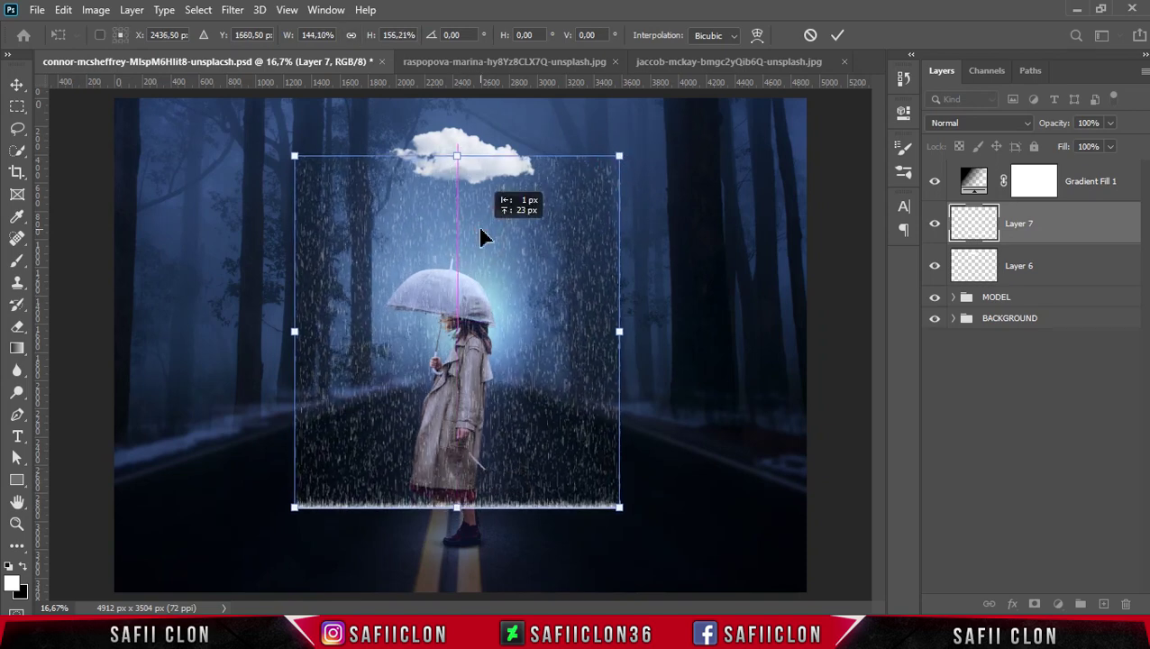
click(839, 36)
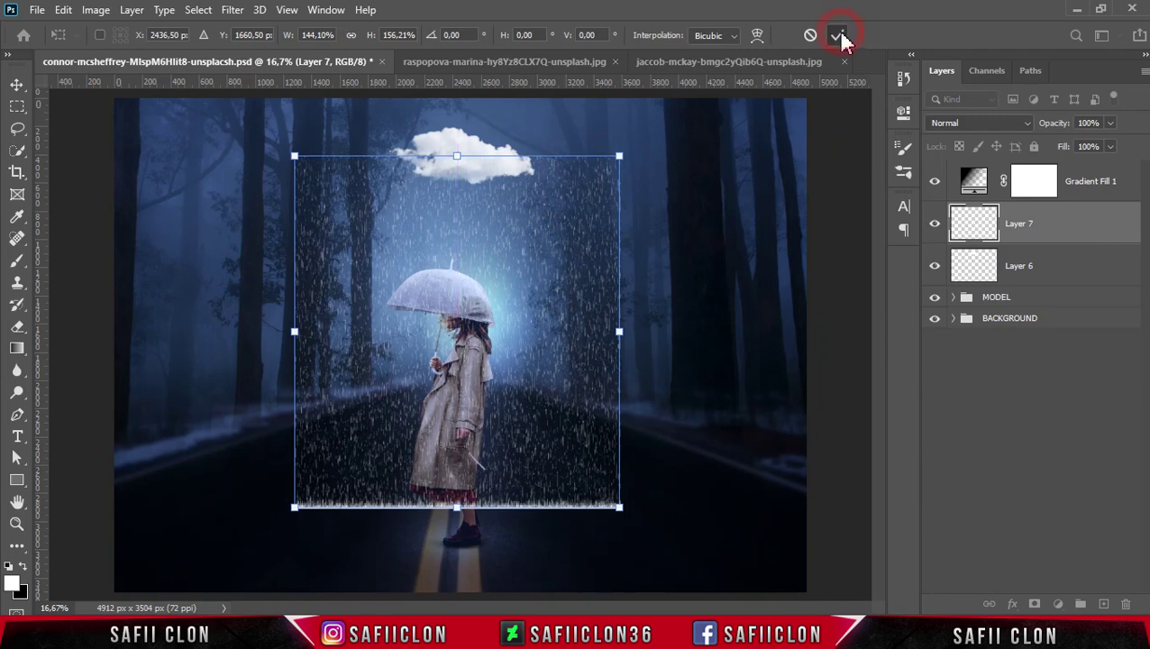
key(b)
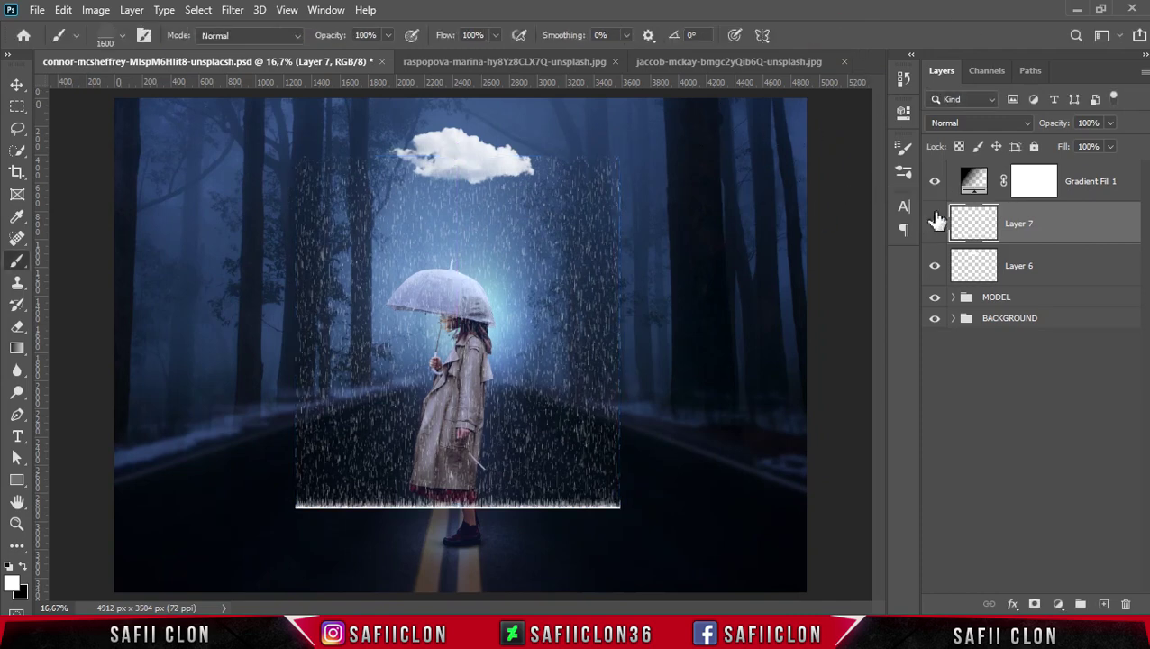
click(964, 224)
click(1036, 603)
Step: Invert Layer 7's mask to hide all rain, and ready a white Soft Round brush at 100% opacity
click(1034, 225)
key(ctrl+i)
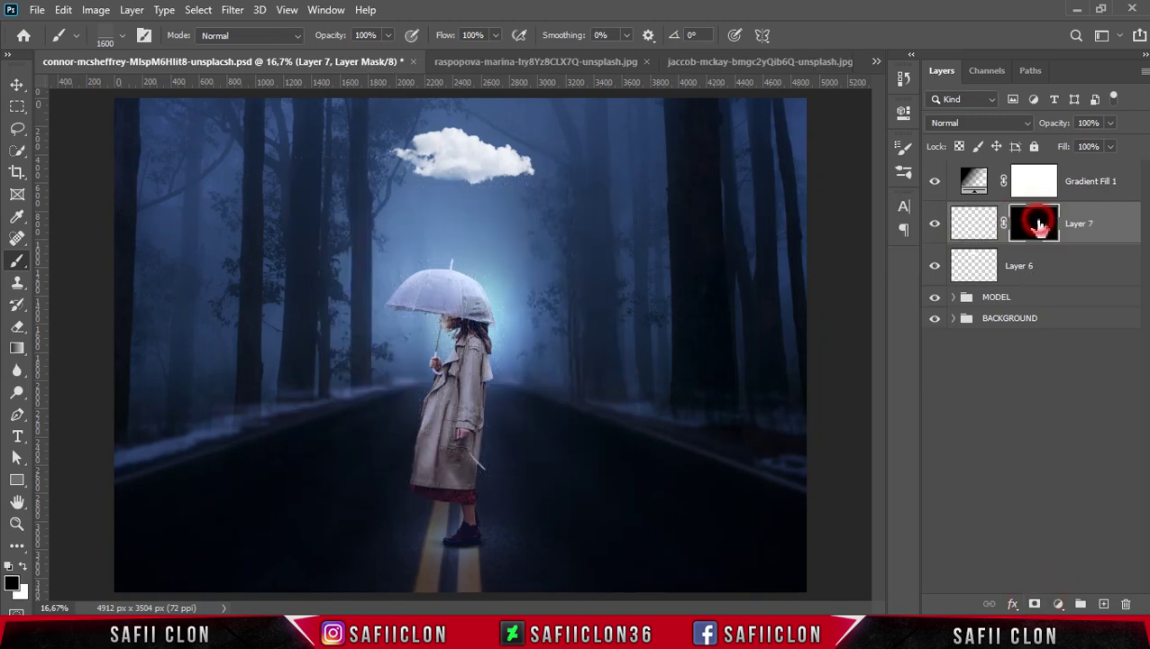
right_click(11, 270)
click(86, 260)
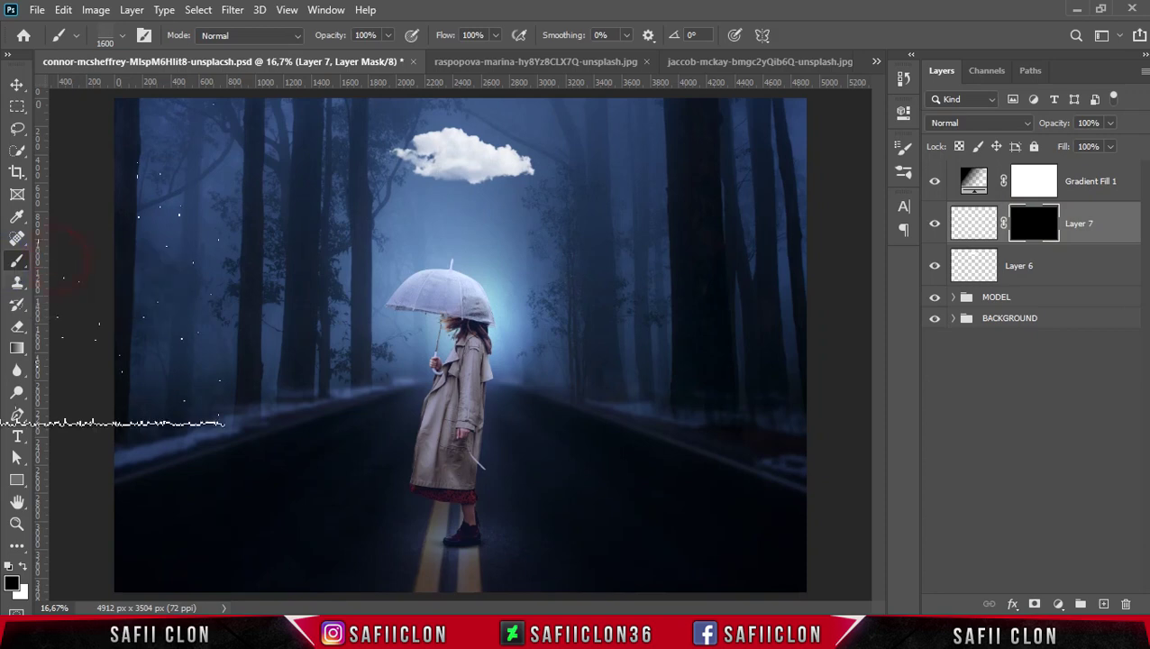
click(125, 40)
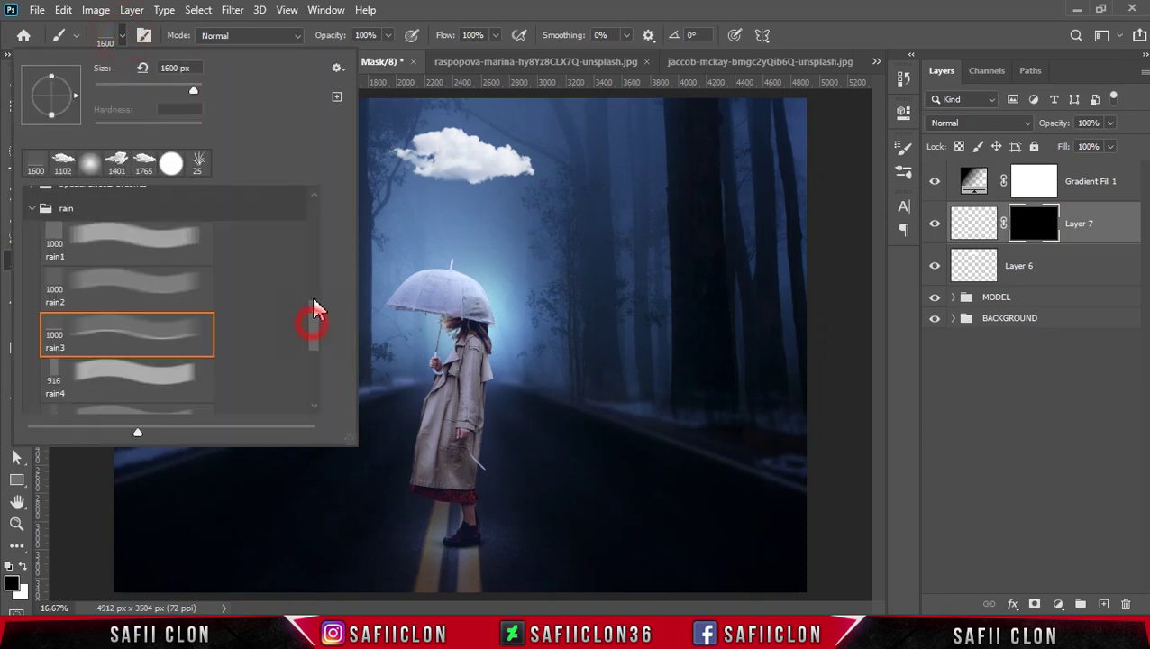
drag(313, 318, 318, 226)
click(164, 231)
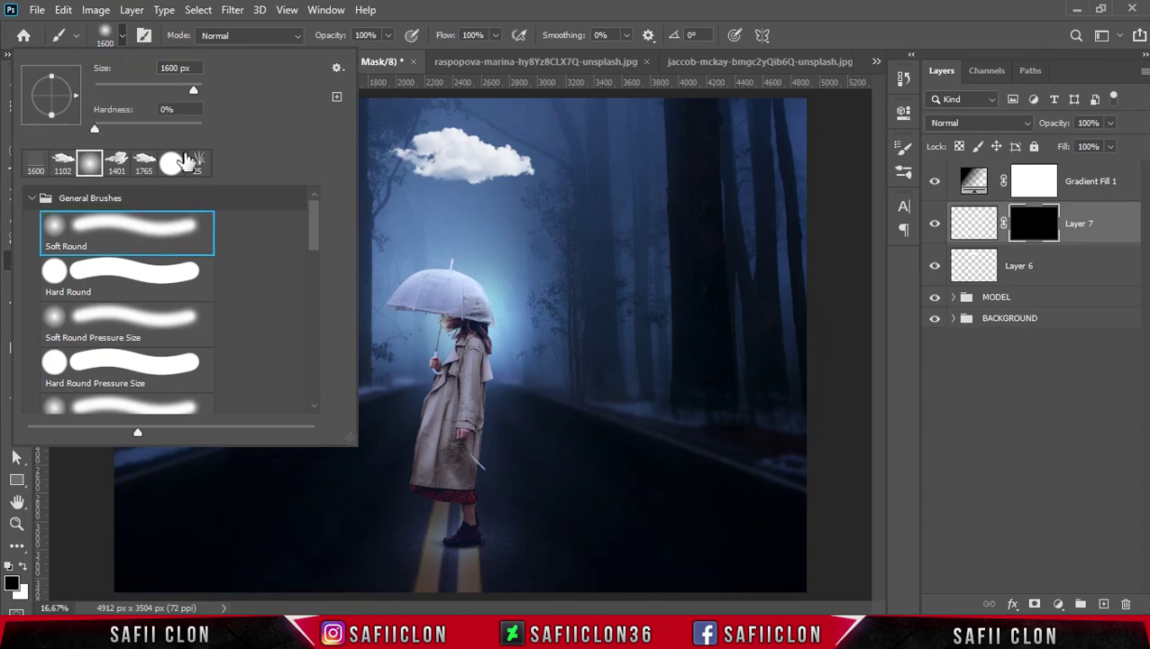
drag(193, 91, 191, 90)
click(123, 42)
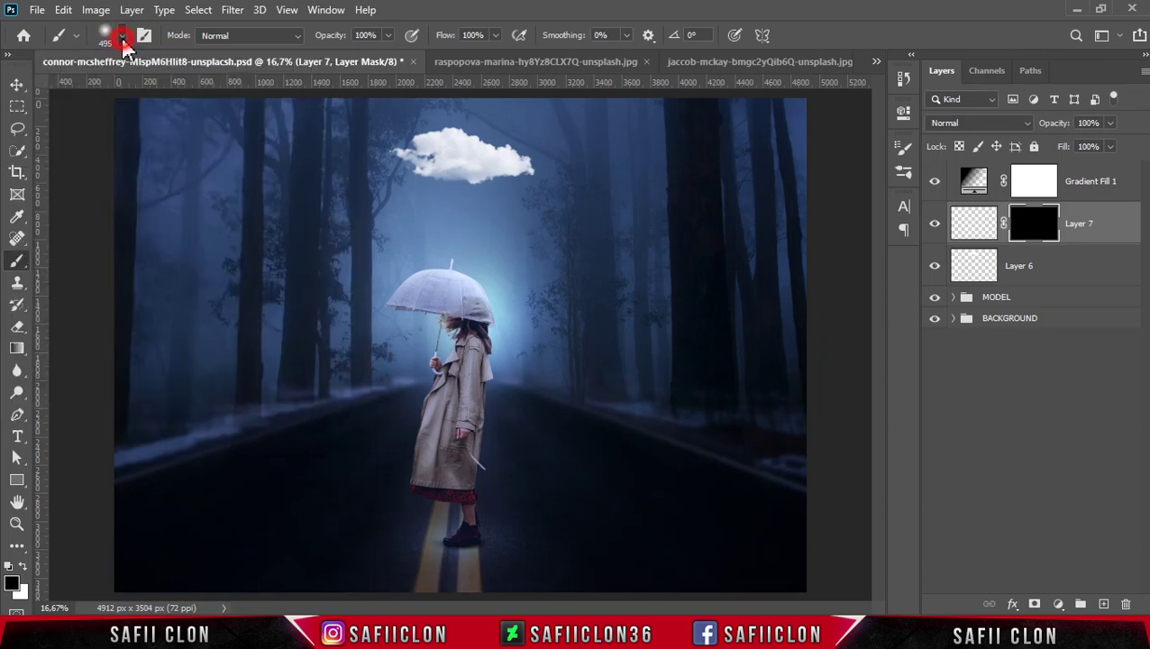
click(388, 36)
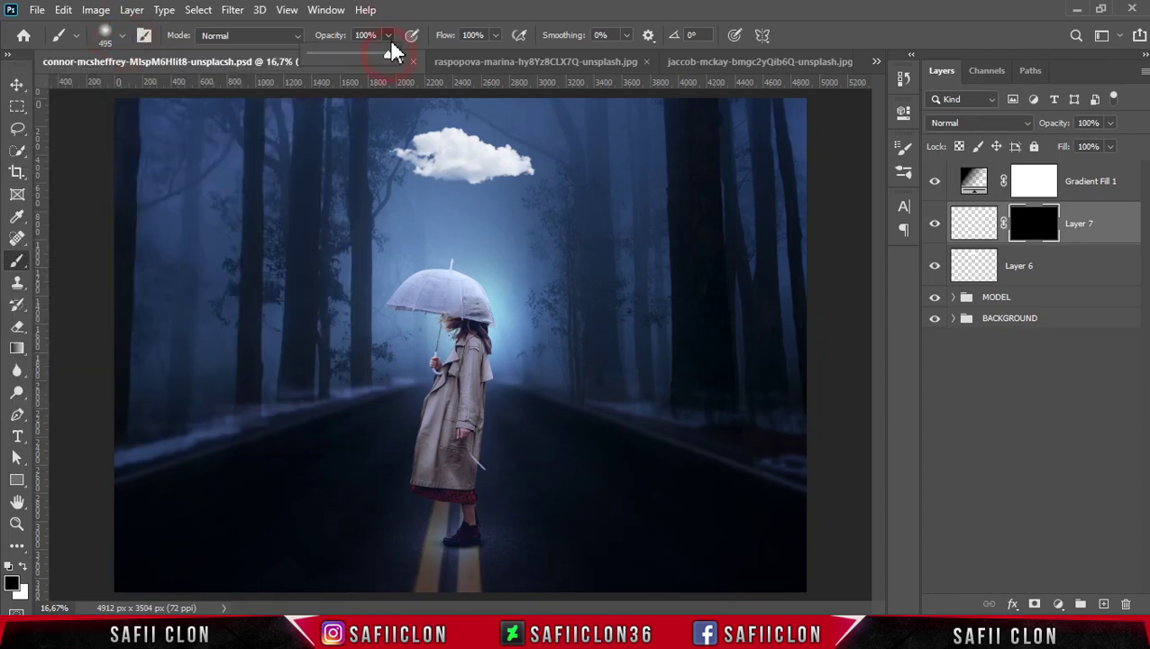
click(392, 52)
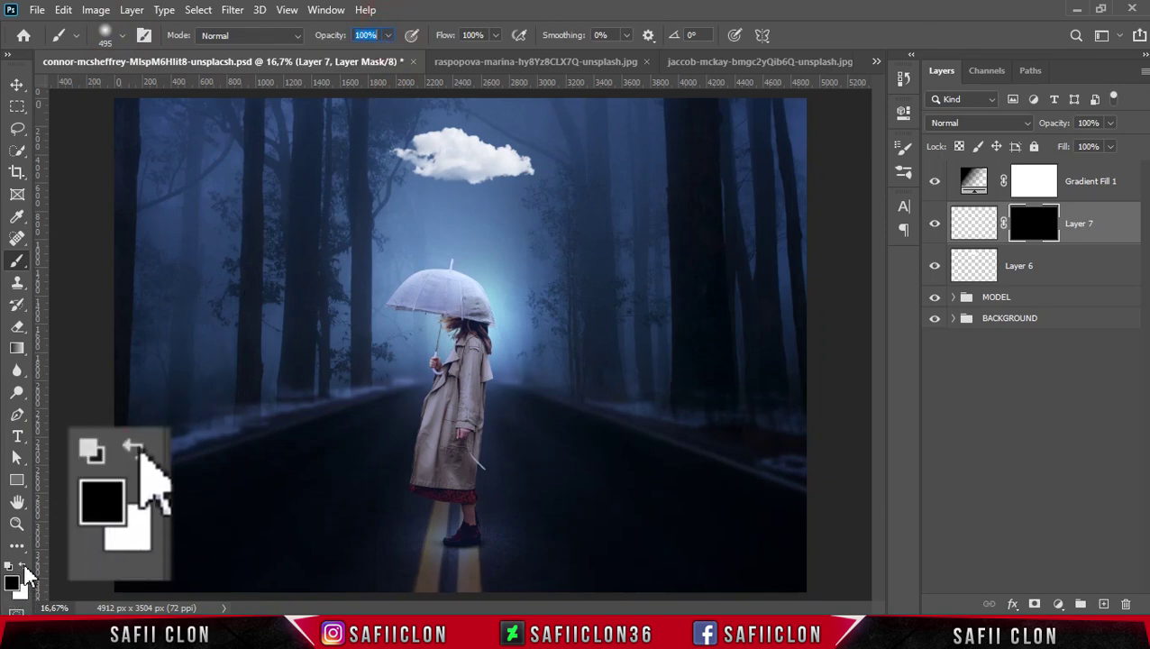
click(25, 568)
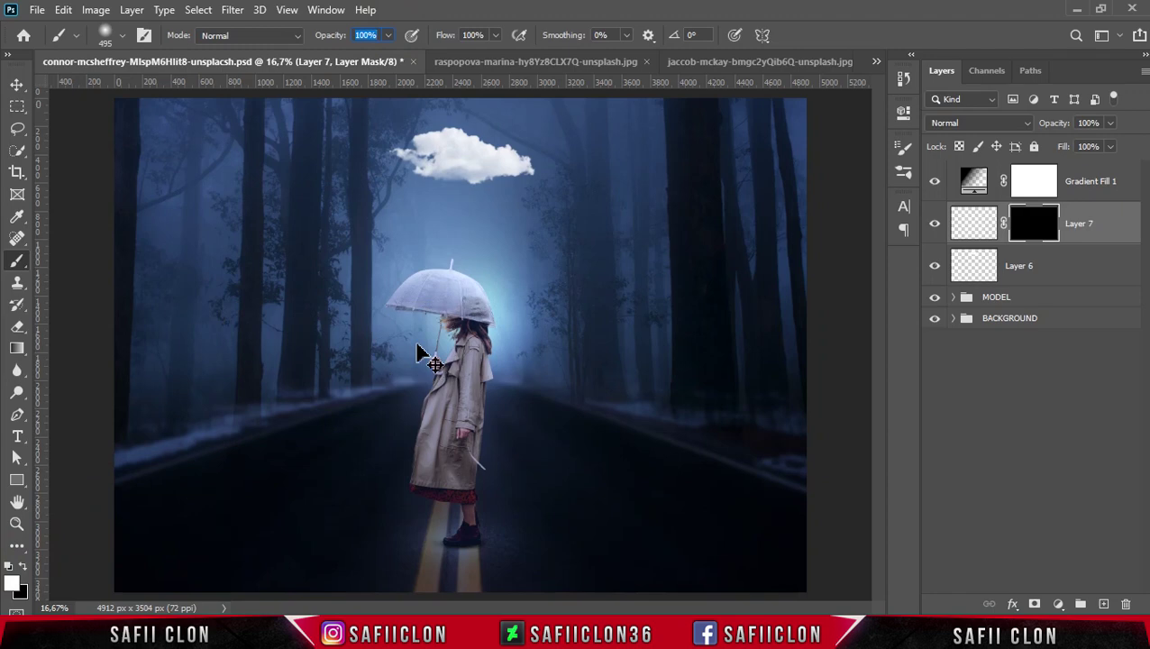
Step: Paint rain back in as a narrow column from the cloud onto the umbrella, at brush sizes 175 and 125
scroll(417, 350, up, 1)
scroll(417, 342, up, 2)
scroll(486, 333, up, 2)
key(bracketleft)
key(bracketleft)
key(bracketleft)
drag(454, 195, 451, 288)
mouse_move(438, 185)
mouse_down()
mouse_move(456, 261)
mouse_move(505, 175)
mouse_move(482, 321)
mouse_move(408, 318)
mouse_up()
drag(420, 250, 395, 296)
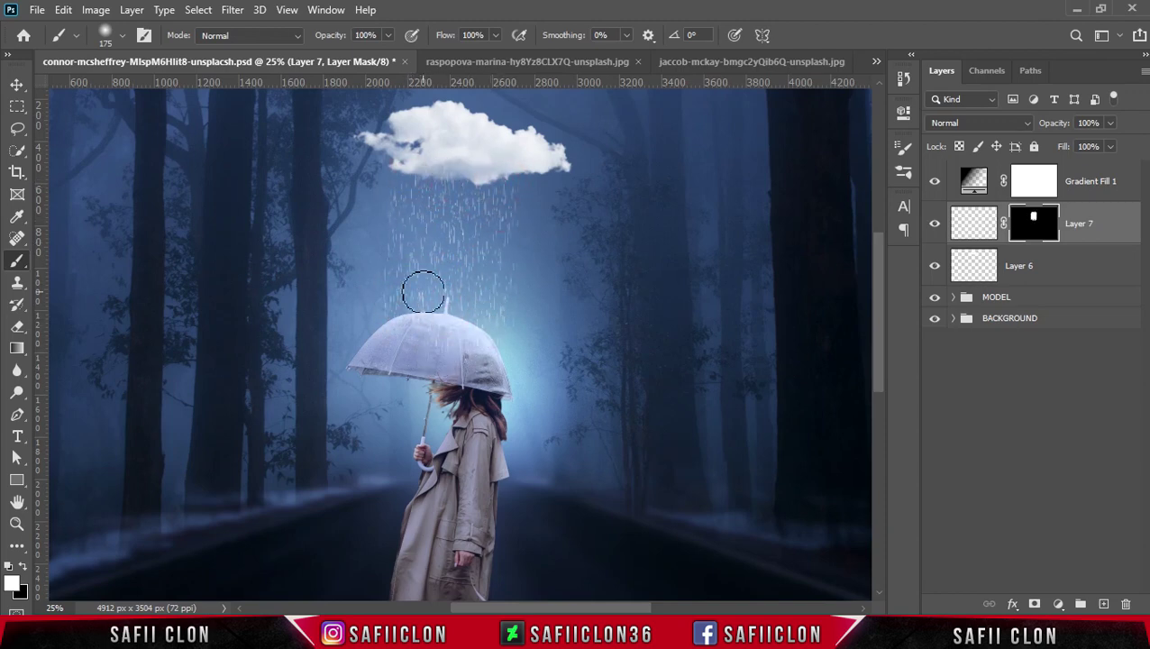
mouse_move(462, 243)
mouse_down()
mouse_move(479, 310)
mouse_move(500, 175)
mouse_move(461, 216)
mouse_up()
key(bracketleft)
key(bracketleft)
key(bracketleft)
key(bracketleft)
key(bracketleft)
drag(379, 333, 442, 326)
drag(493, 353, 508, 164)
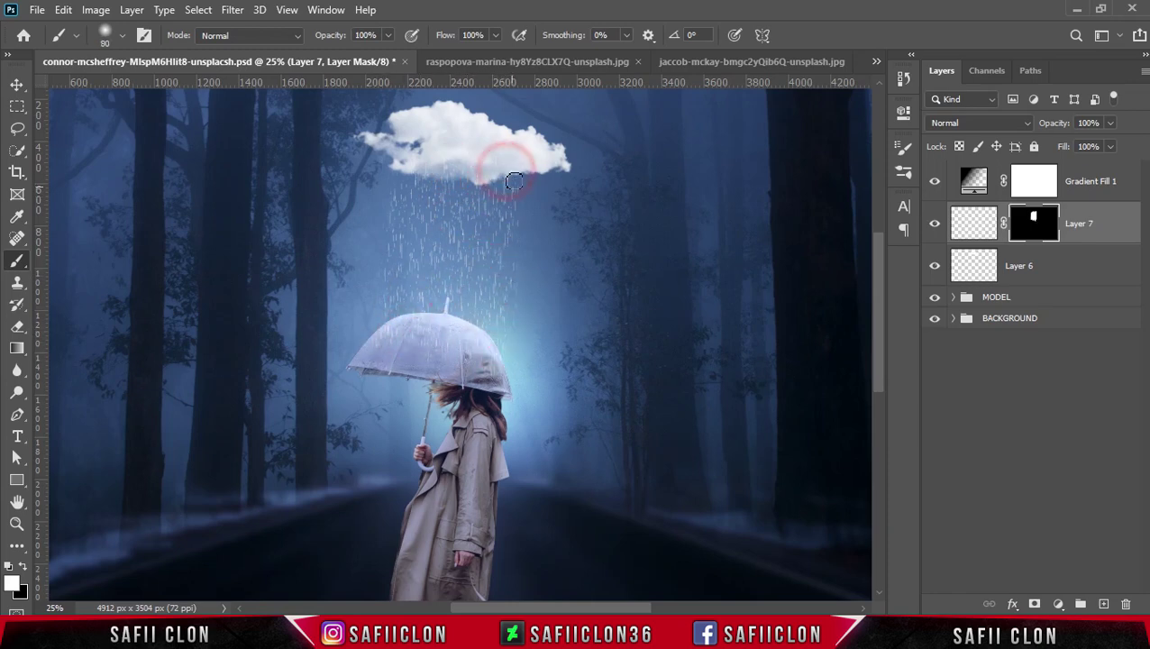
drag(434, 257, 396, 320)
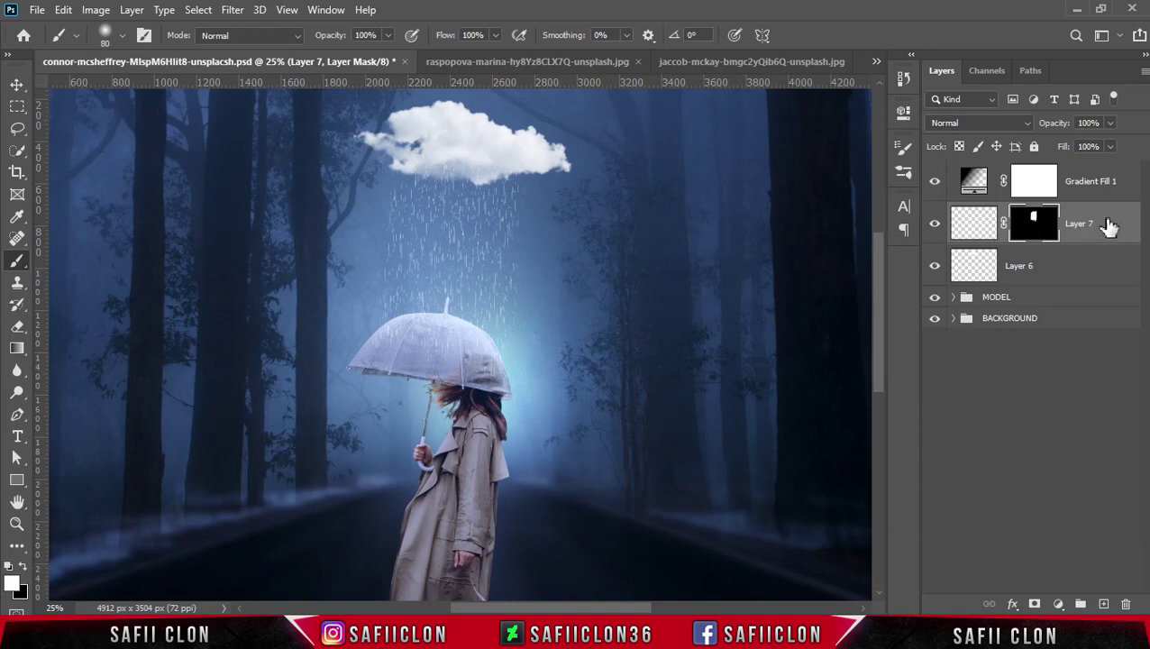
Step: Duplicate Layer 7 as Layer 7 copy and toggle its visibility to compare
right_click(1109, 225)
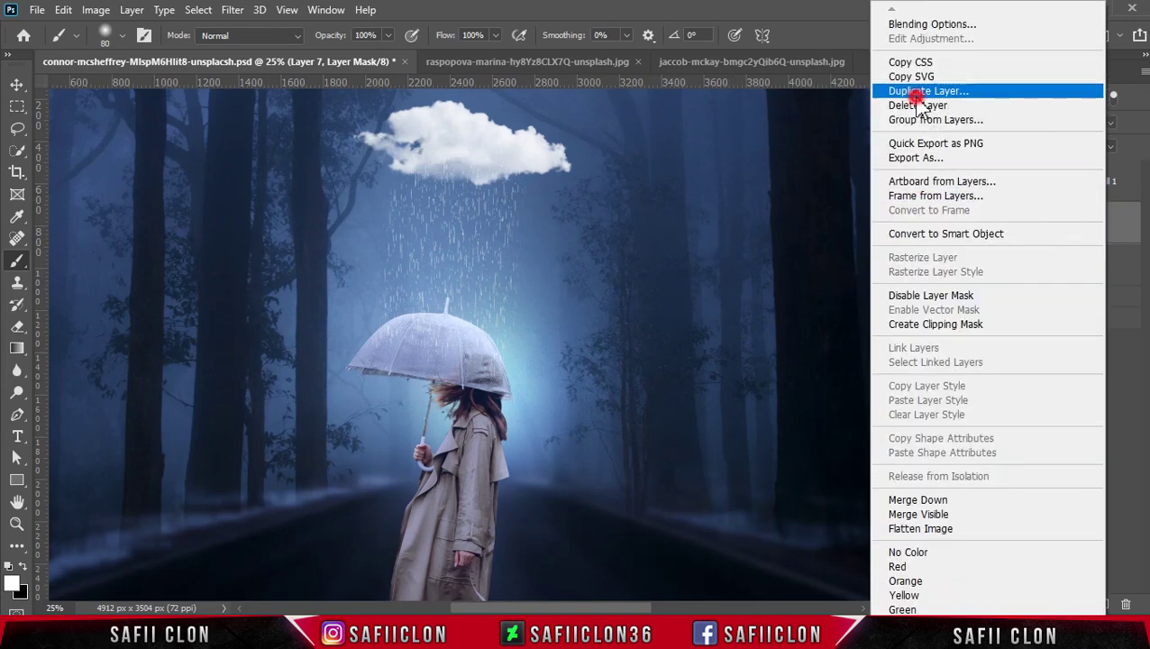
click(928, 91)
click(716, 164)
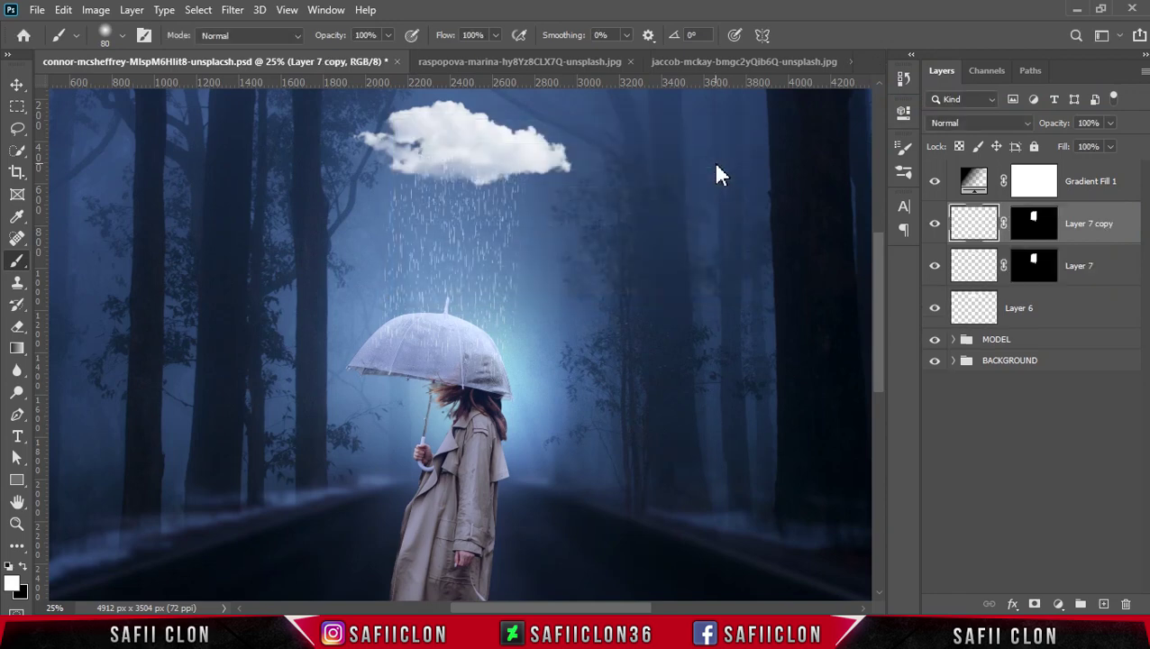
click(935, 227)
click(934, 226)
Step: Add an empty Layer 8 and switch to the regular Brush tool
click(1102, 604)
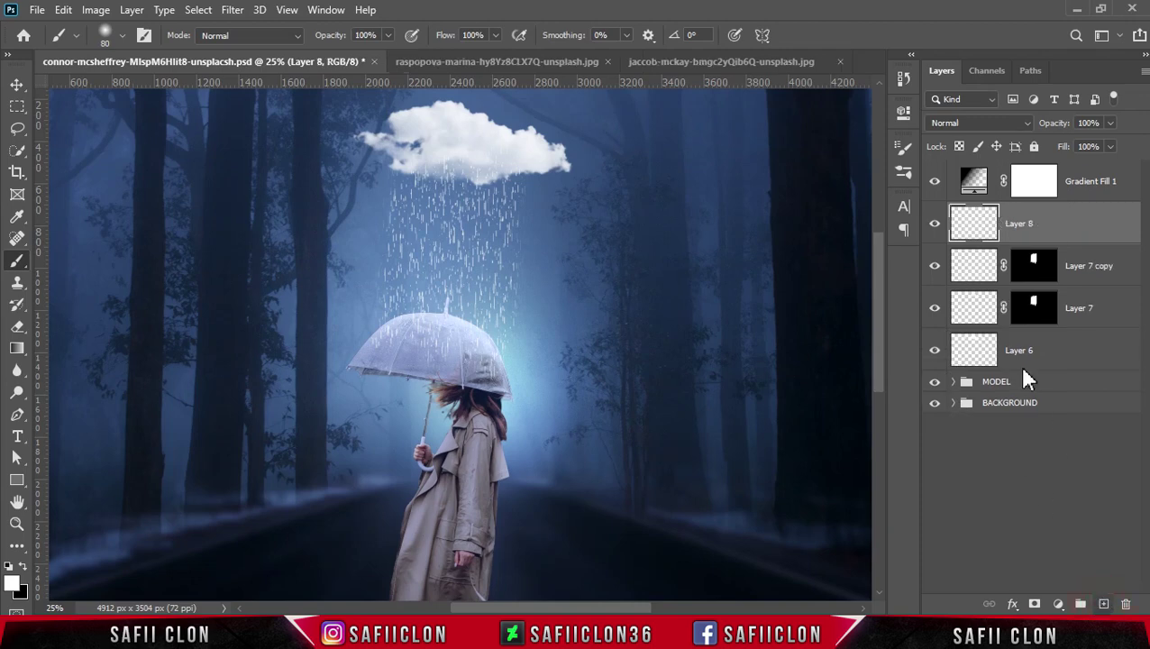
right_click(18, 261)
click(61, 257)
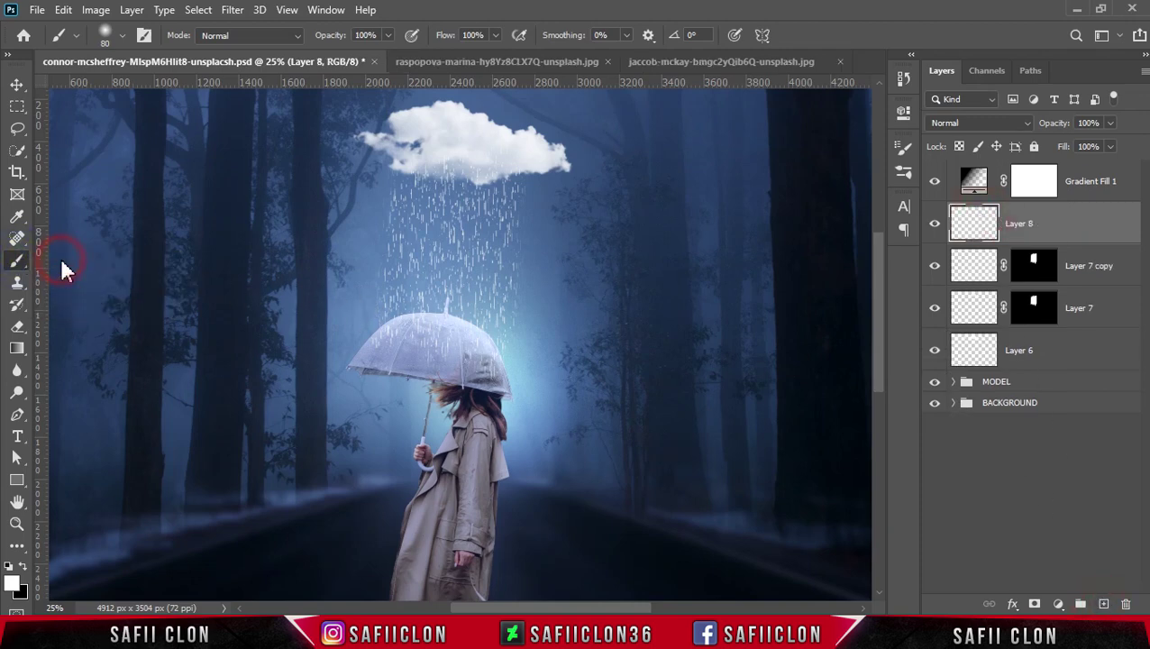
click(121, 36)
Step: Choose the speck - light brush at about 72 px with 29% opacity
drag(311, 225, 318, 395)
click(31, 377)
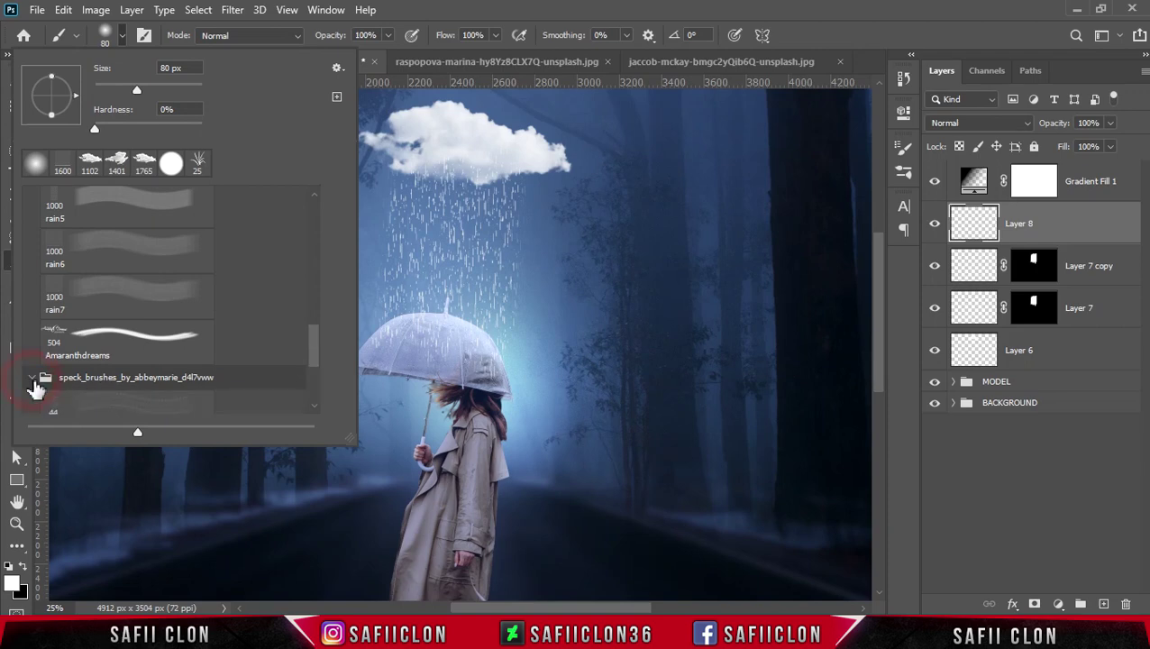
drag(313, 352, 321, 398)
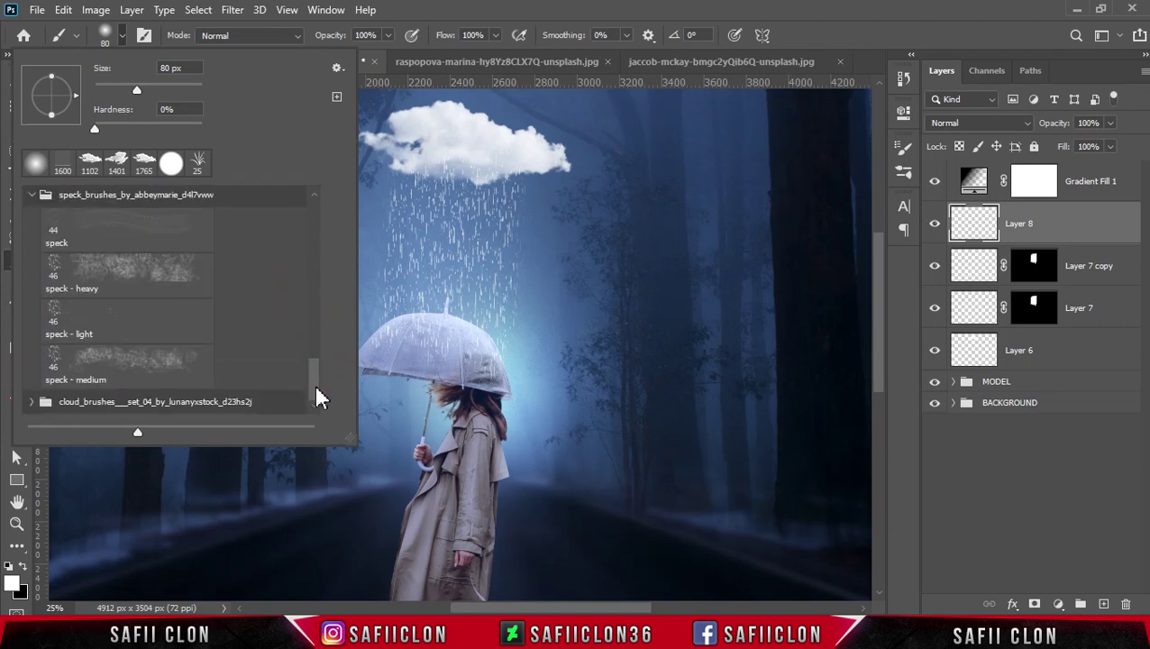
click(51, 312)
drag(120, 94, 135, 99)
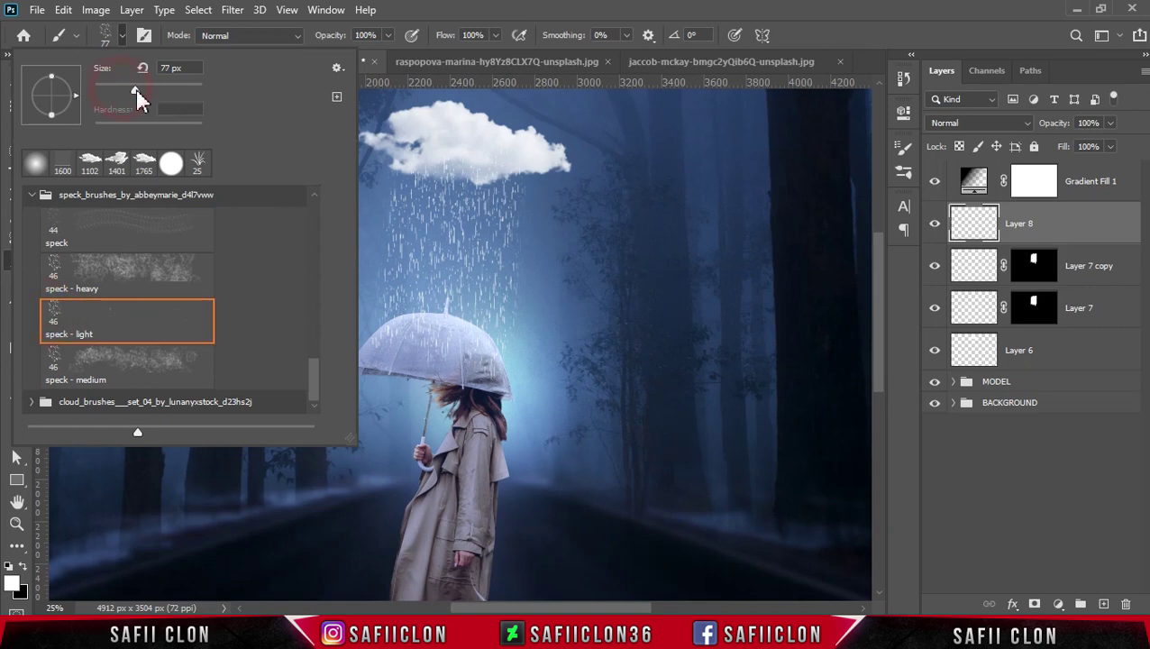
key(Return)
click(389, 36)
drag(387, 54, 380, 54)
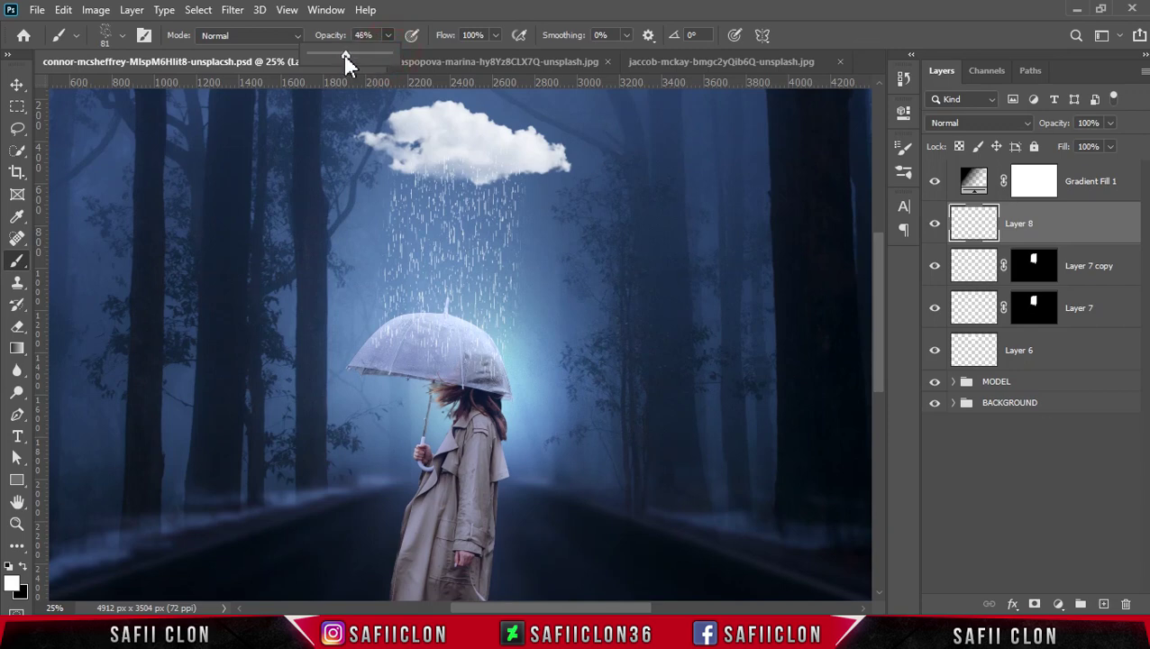
drag(334, 53, 331, 53)
click(390, 39)
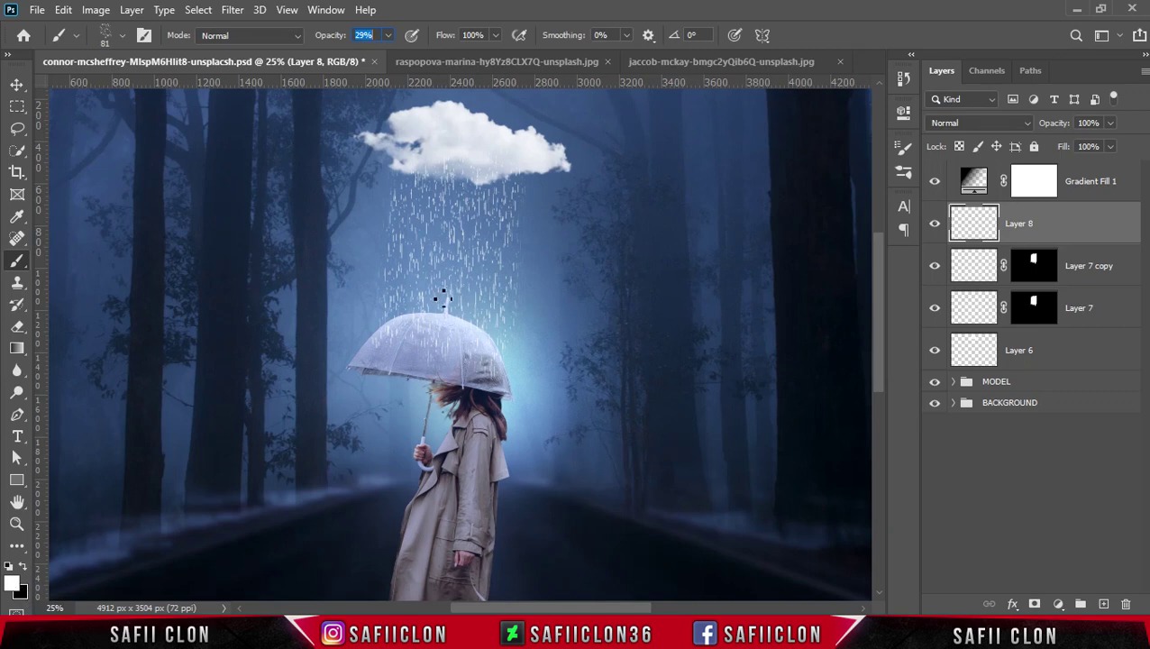
Step: Dab faint specks on the umbrella, shrink the brush to 70, and hide Layer 7 copy
scroll(444, 297, up, 1)
scroll(443, 298, up, 1)
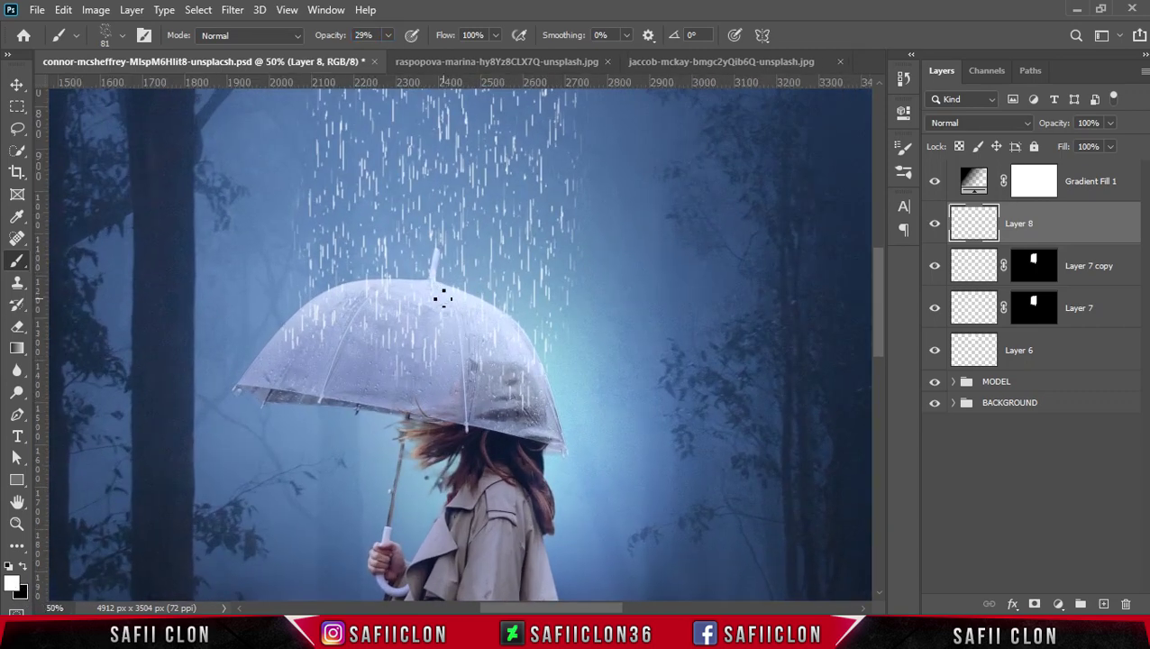
click(359, 281)
click(390, 279)
click(357, 275)
click(387, 35)
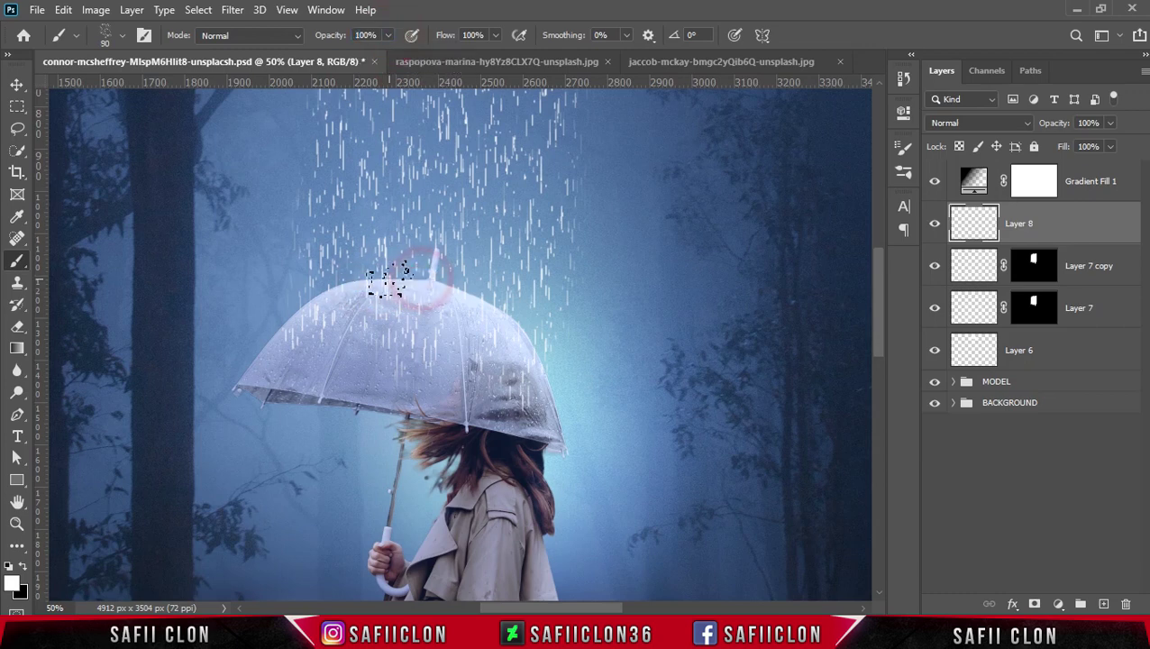
key(bracketleft)
key(bracketleft)
click(453, 294)
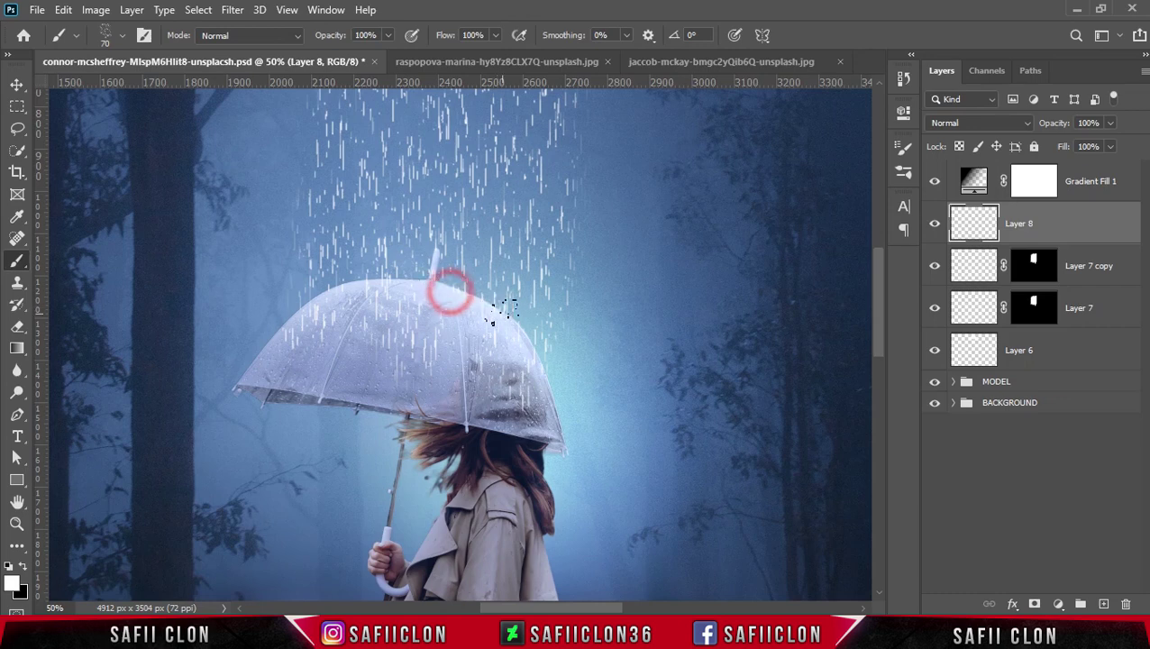
click(934, 266)
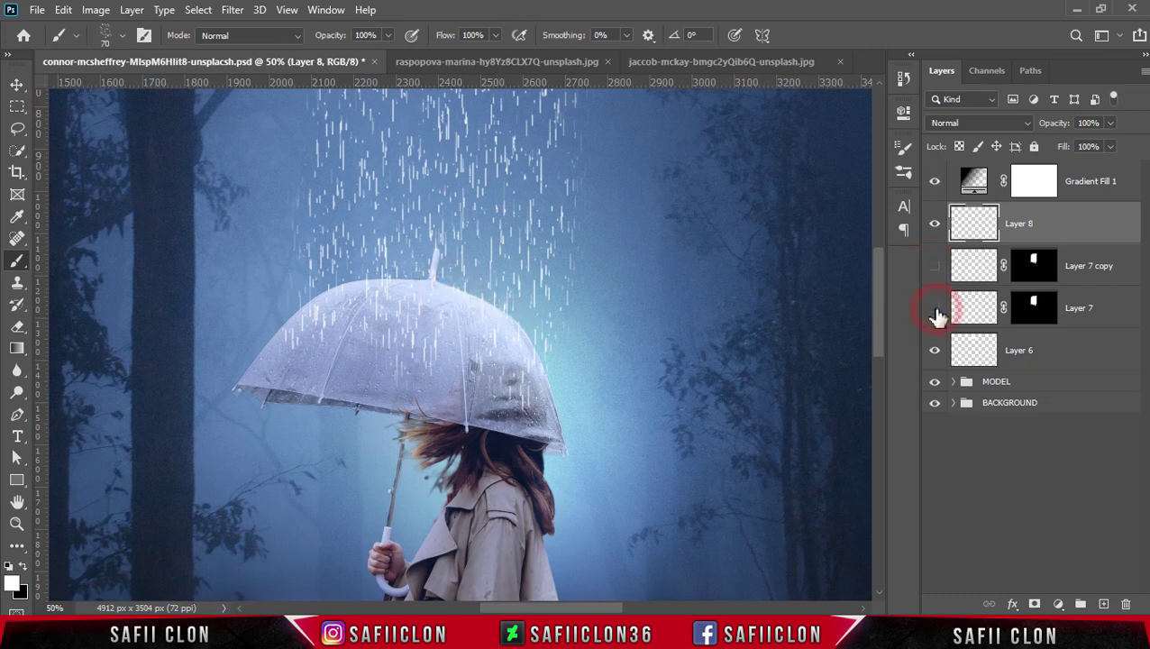
Step: Stamp splash droplets along the umbrella's top, left and right edges on Layer 8
click(336, 279)
click(402, 271)
click(299, 303)
key(bracketright)
key(bracketright)
key(bracketright)
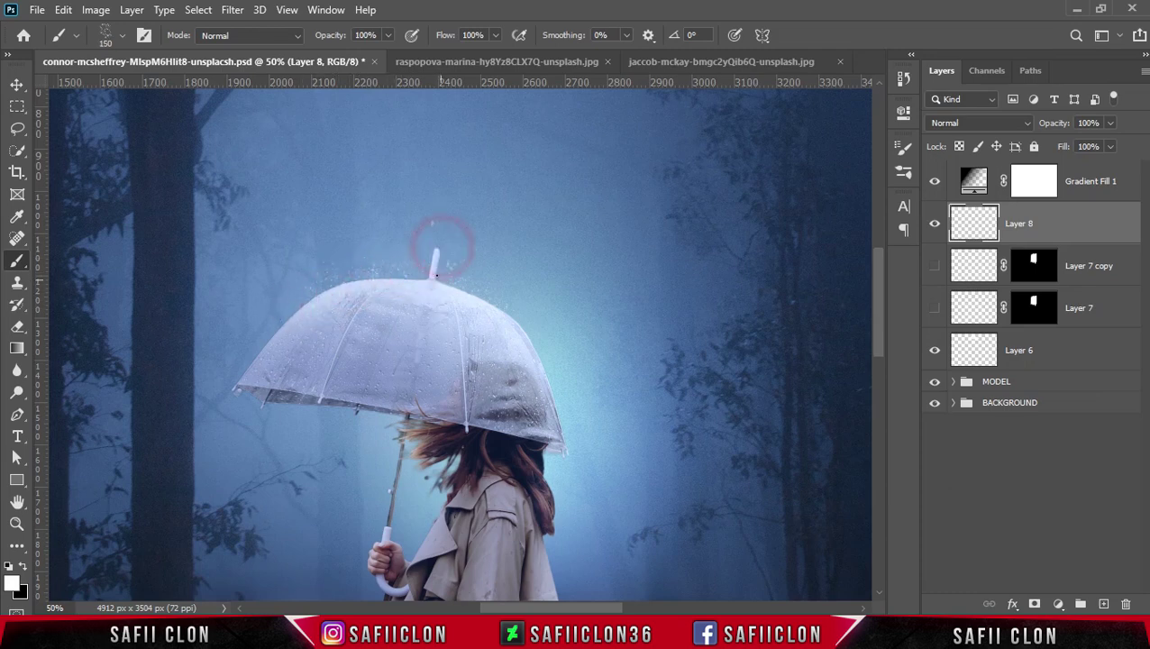
key(bracketleft)
click(537, 365)
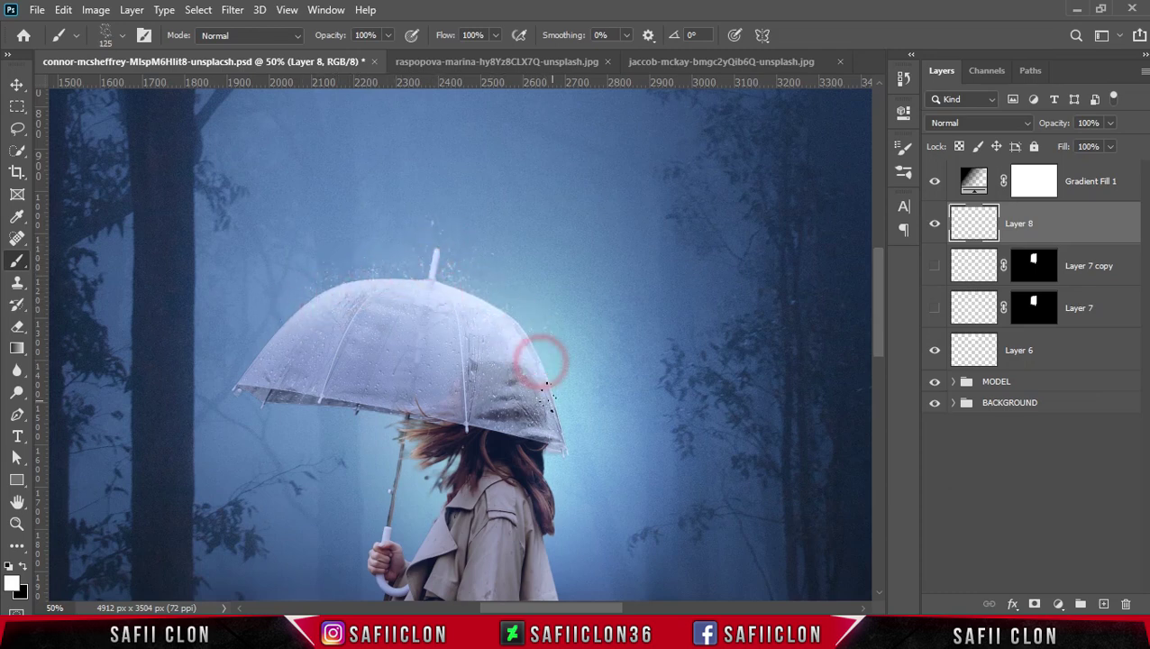
click(266, 342)
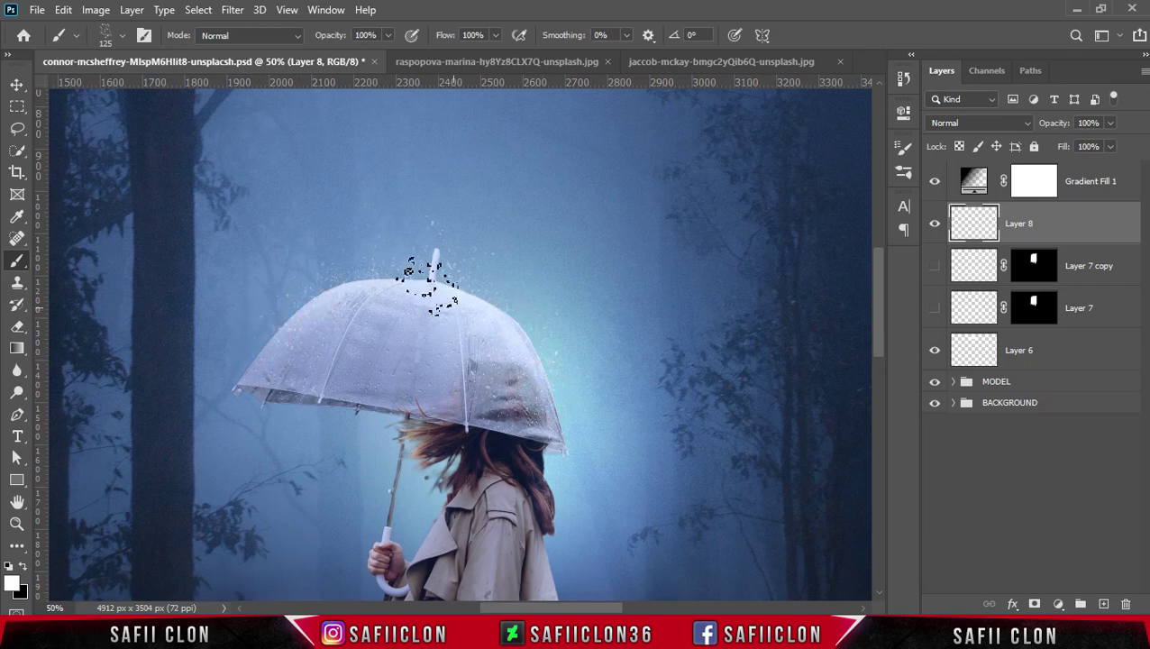
Step: Spray speckles along the umbrella's edges and tip with a 30 px speck - heavy brush
click(118, 36)
click(90, 274)
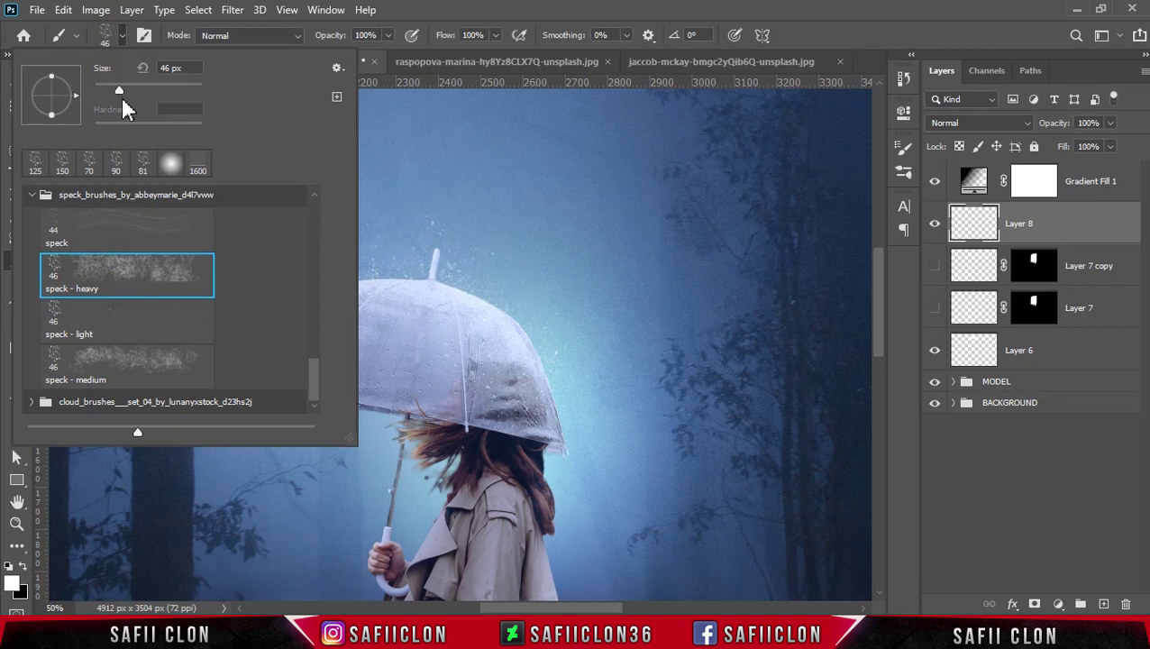
drag(123, 93, 127, 93)
click(125, 37)
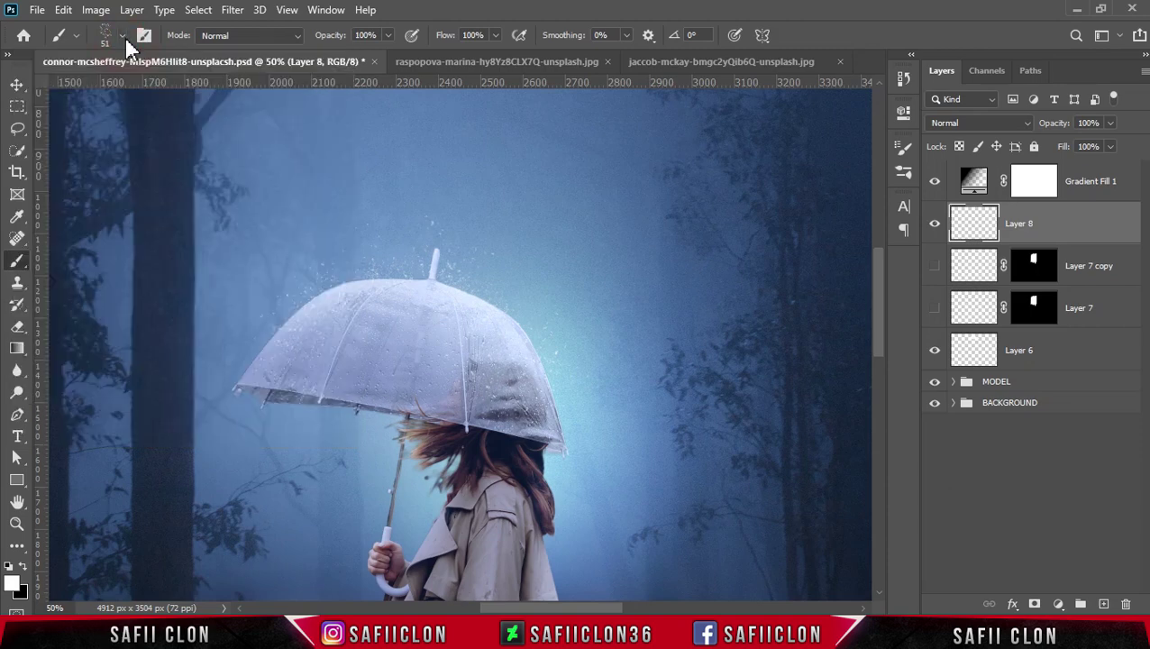
drag(403, 274, 411, 277)
drag(478, 300, 543, 383)
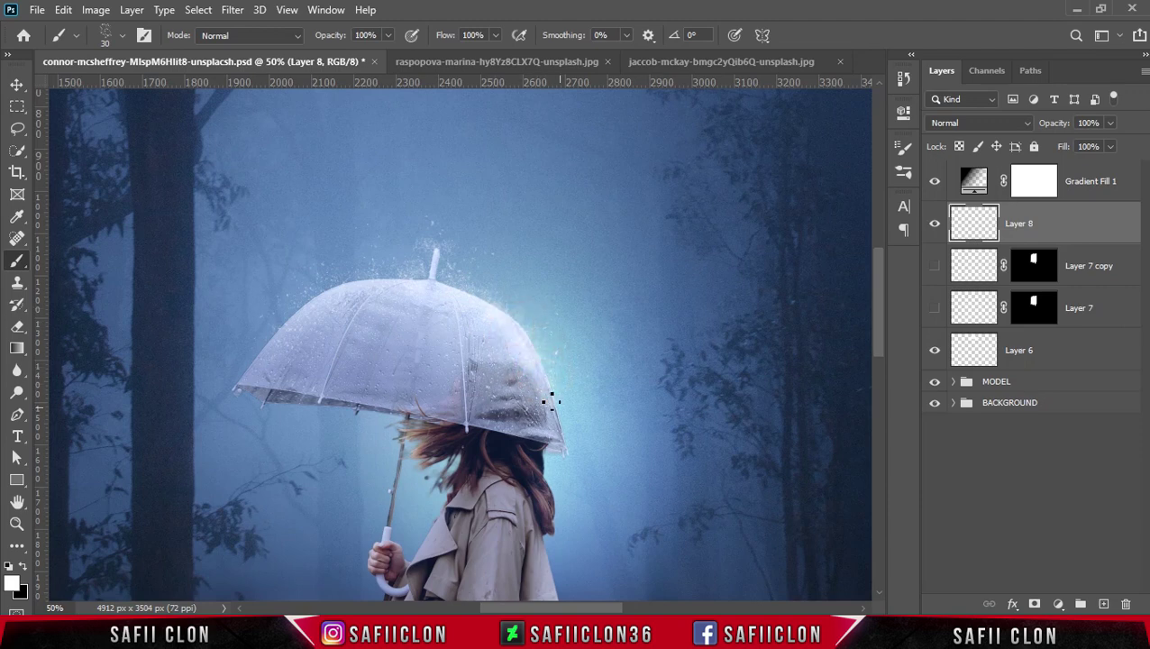
drag(393, 282, 290, 325)
mouse_move(348, 299)
mouse_down()
mouse_move(451, 300)
mouse_move(495, 315)
mouse_move(523, 366)
mouse_up()
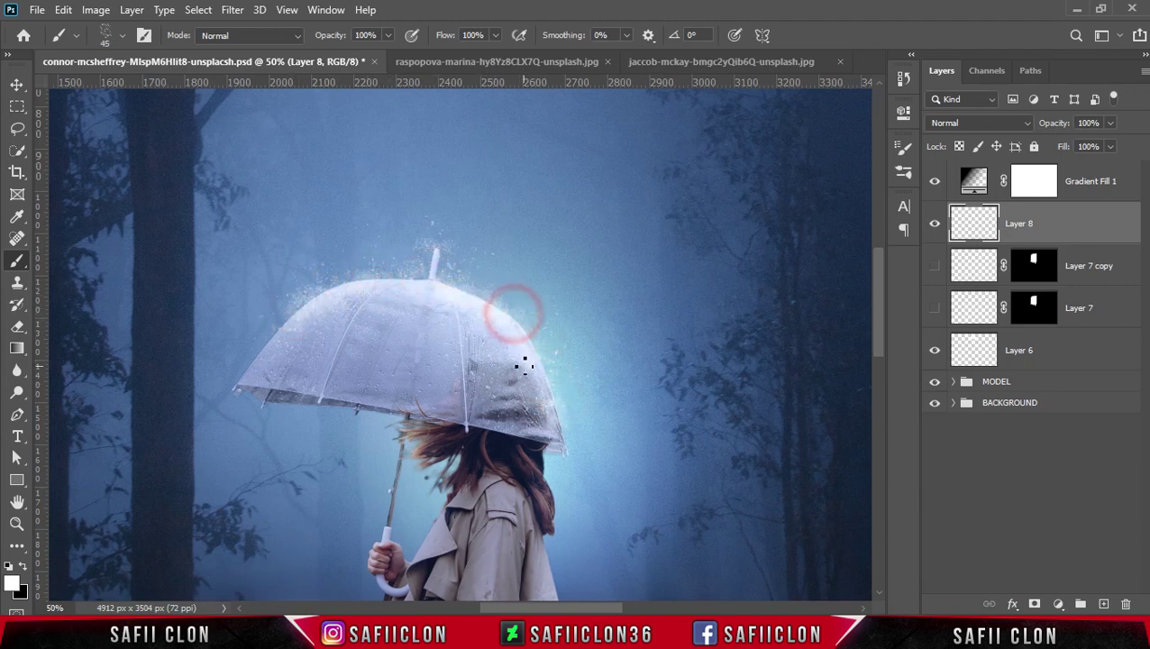
drag(275, 329, 362, 300)
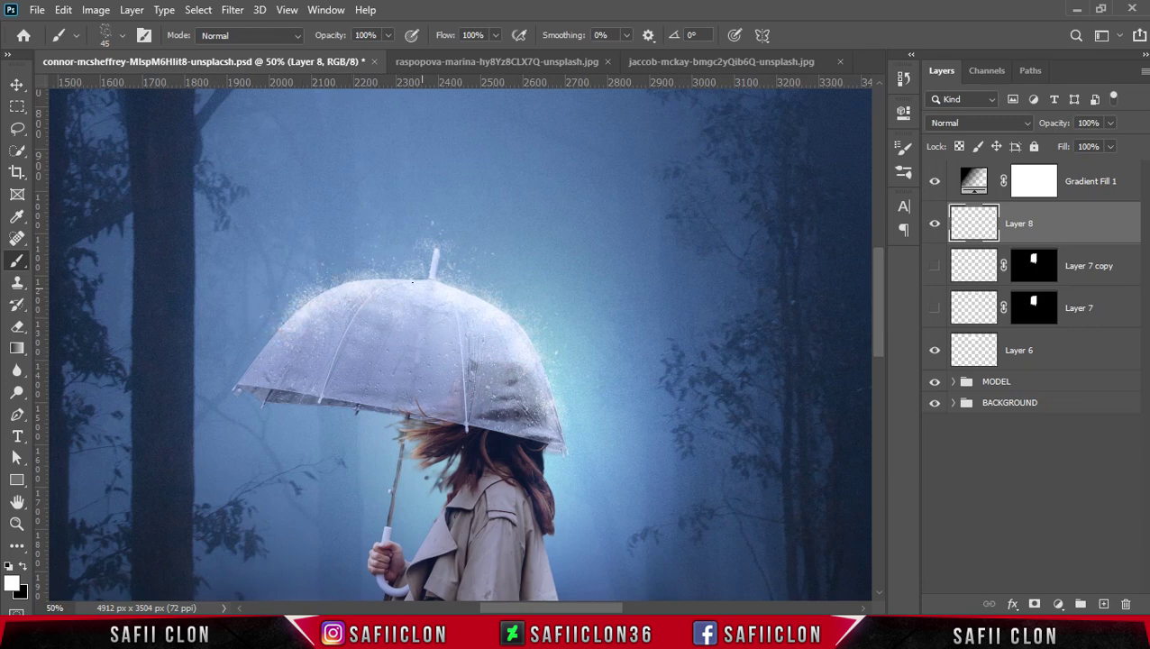
drag(423, 248, 464, 315)
Step: Show Layer 7 and Layer 7 copy again and zoom out to the whole scene
click(934, 307)
click(934, 266)
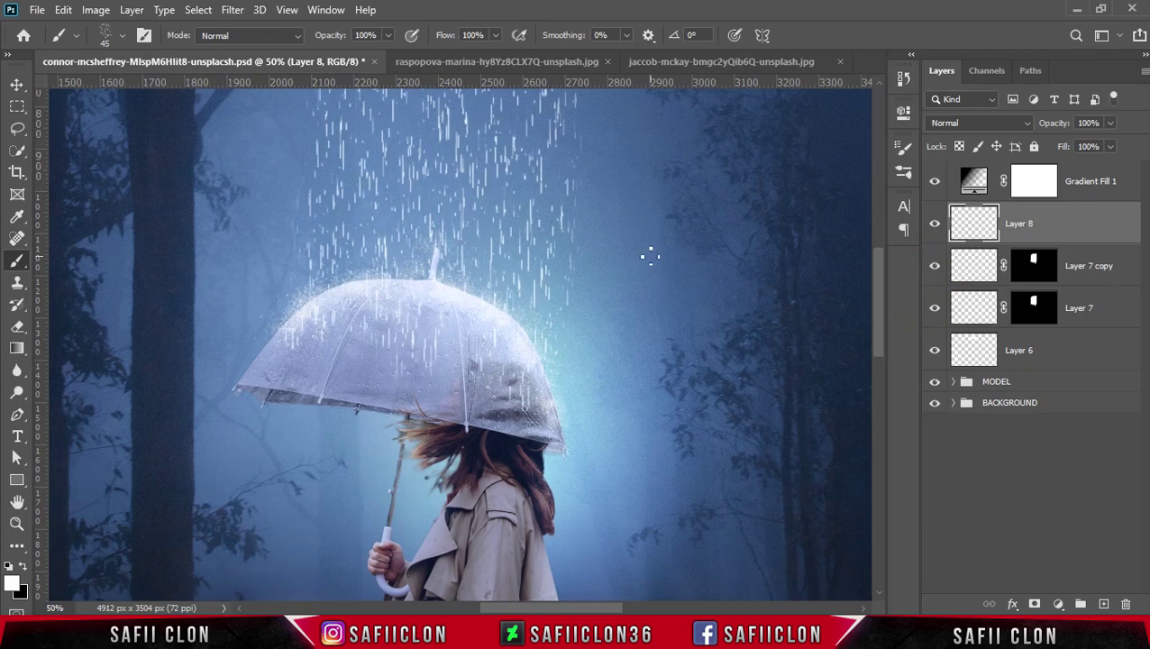
key(ctrl+minus)
key(ctrl+minus)
key(ctrl+minus)
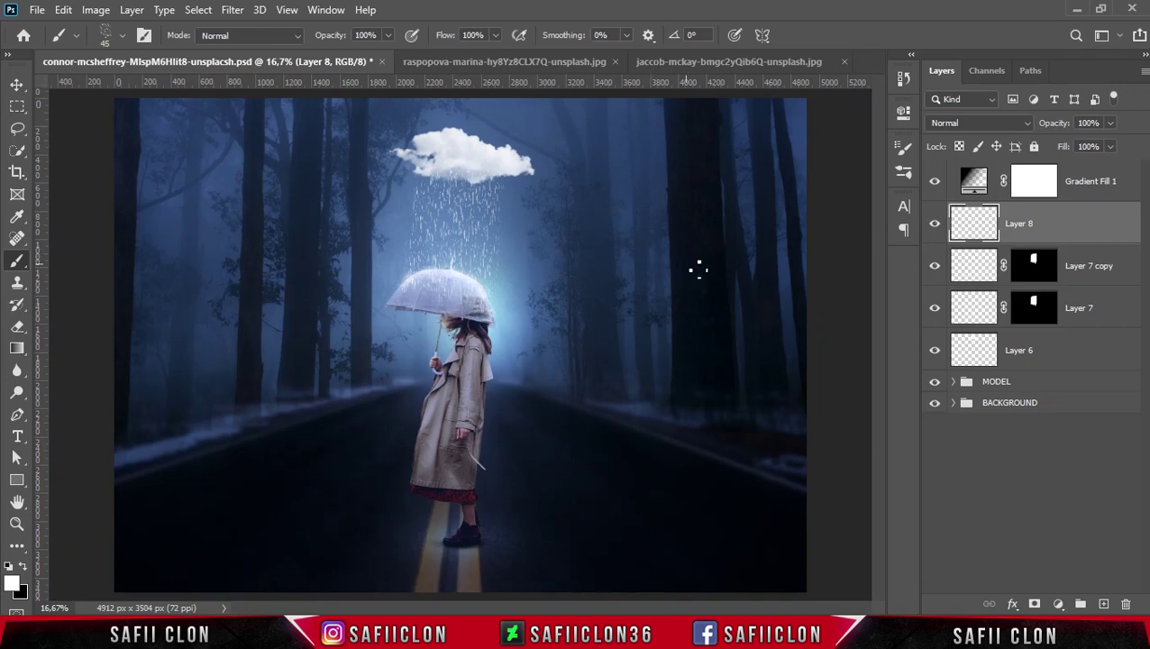
Step: Add Layer 9 and set up a 300 px Soft Round brush at 16% opacity
click(1102, 605)
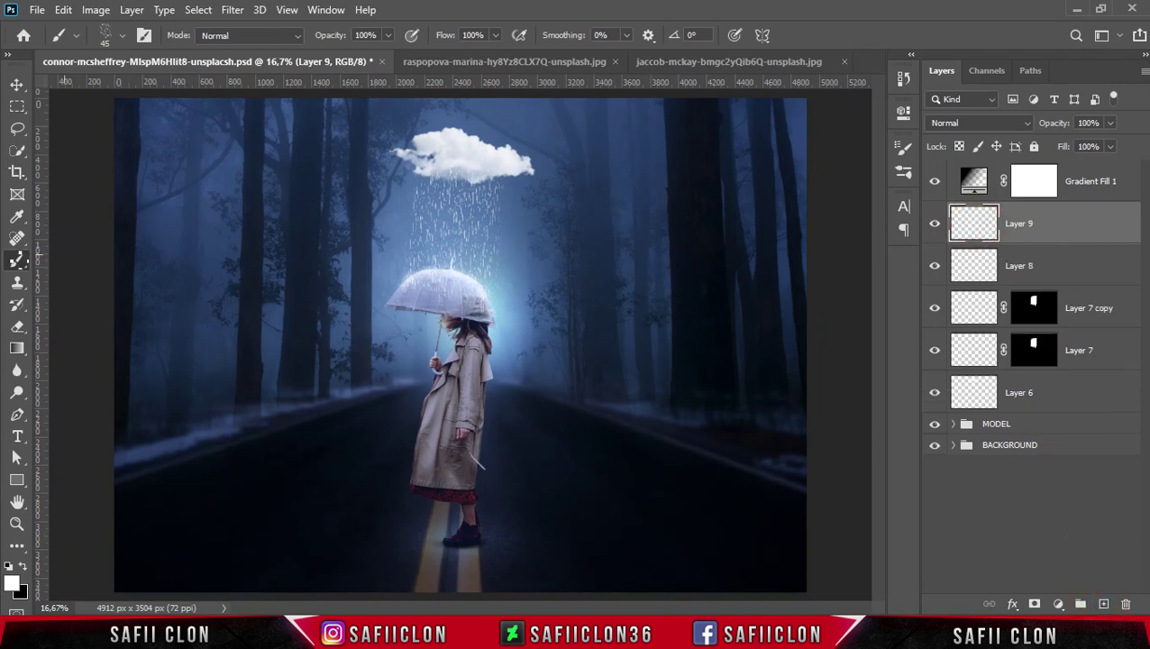
right_click(18, 261)
click(59, 262)
click(121, 35)
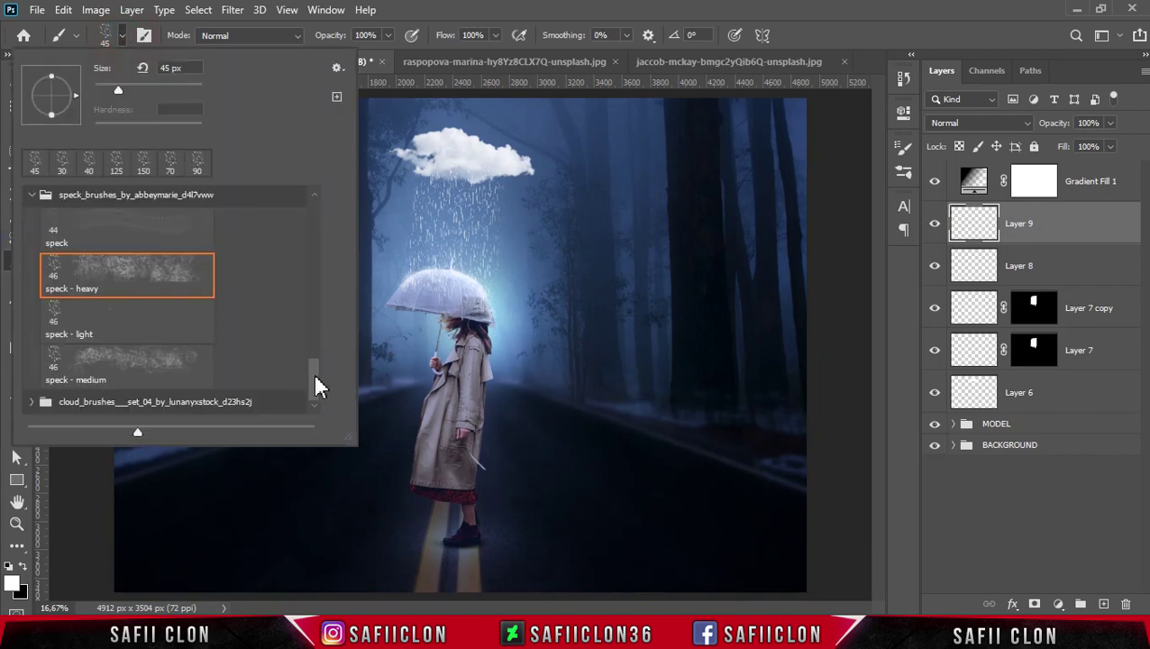
drag(315, 386, 318, 205)
click(153, 239)
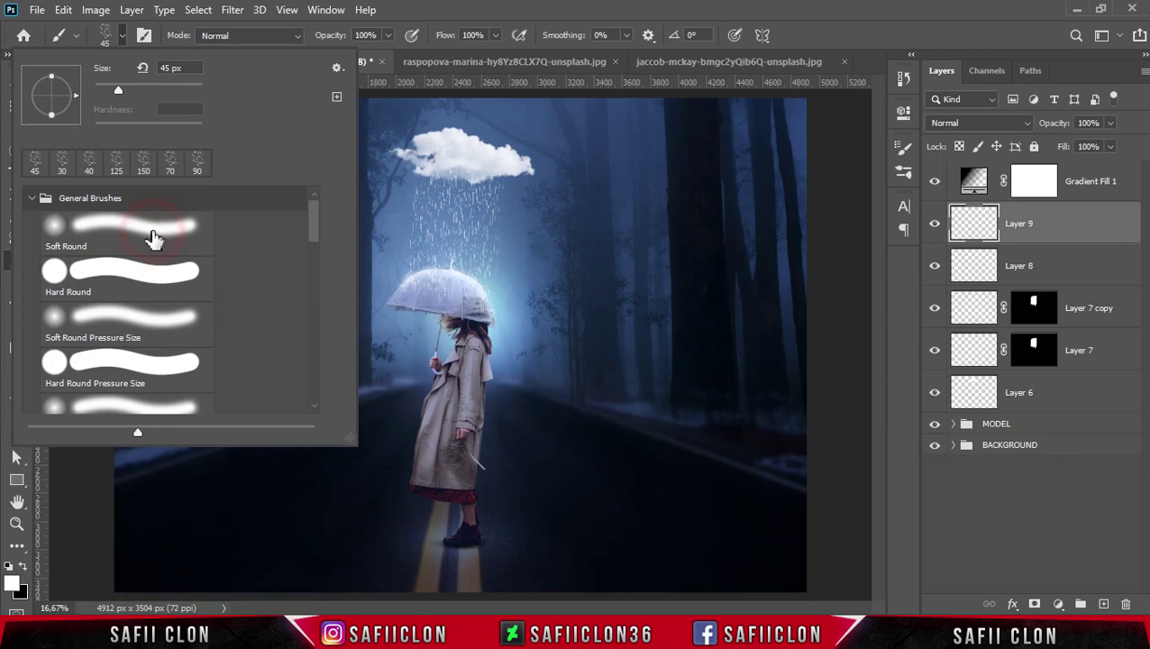
click(121, 35)
click(387, 34)
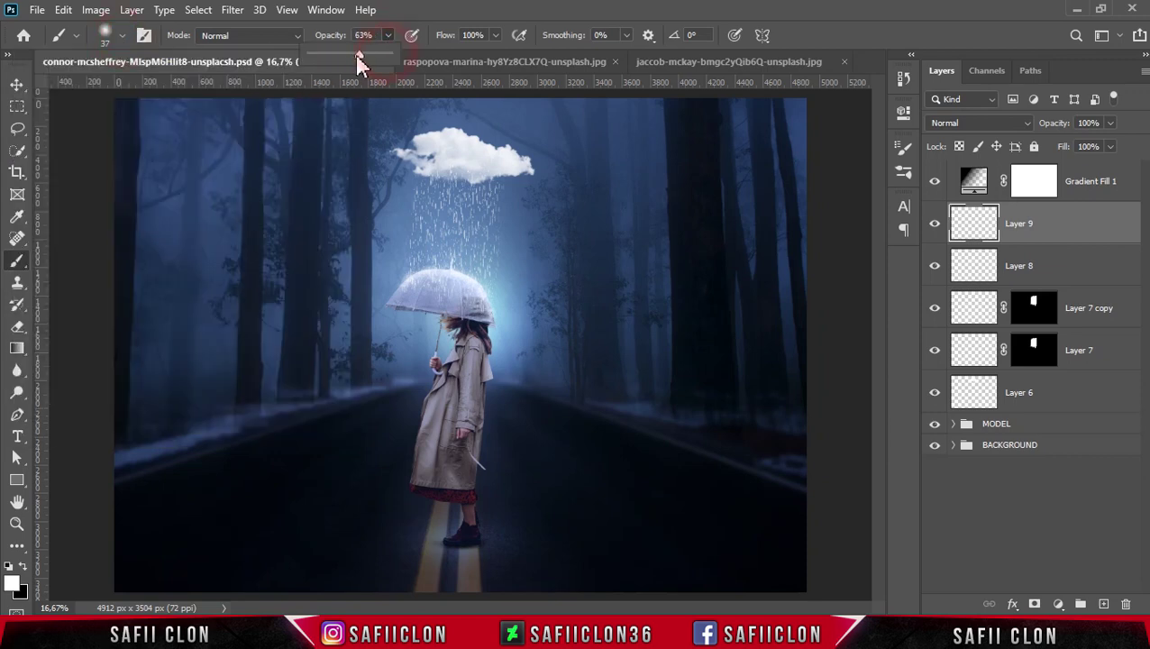
drag(331, 57, 323, 55)
click(392, 40)
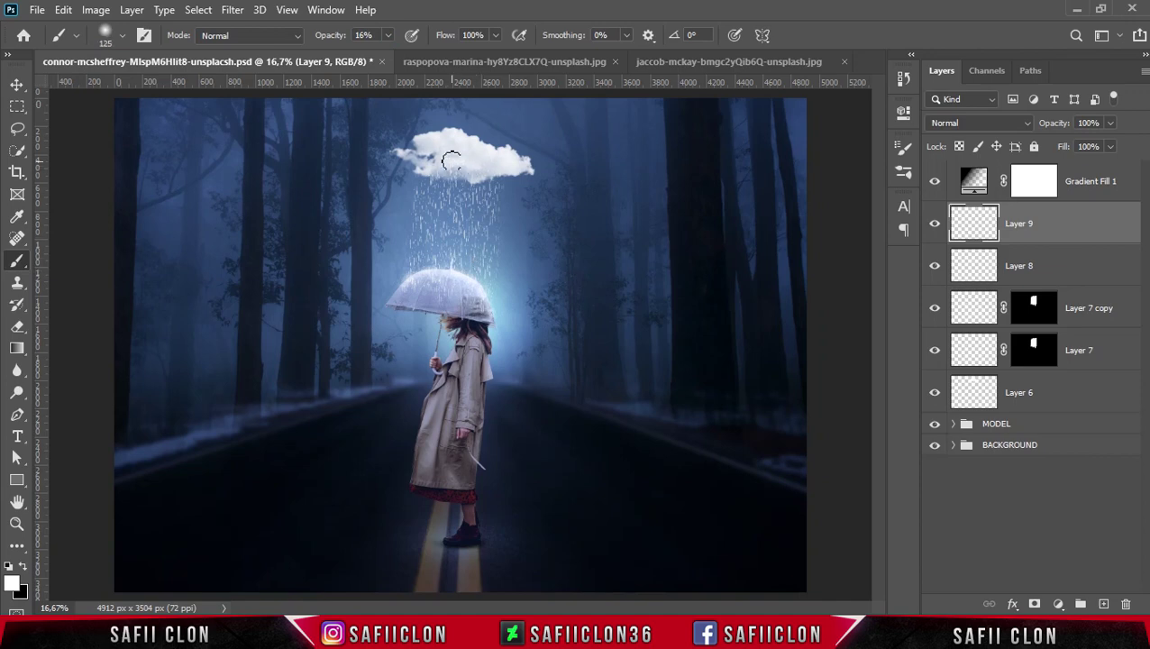
drag(451, 161, 488, 180)
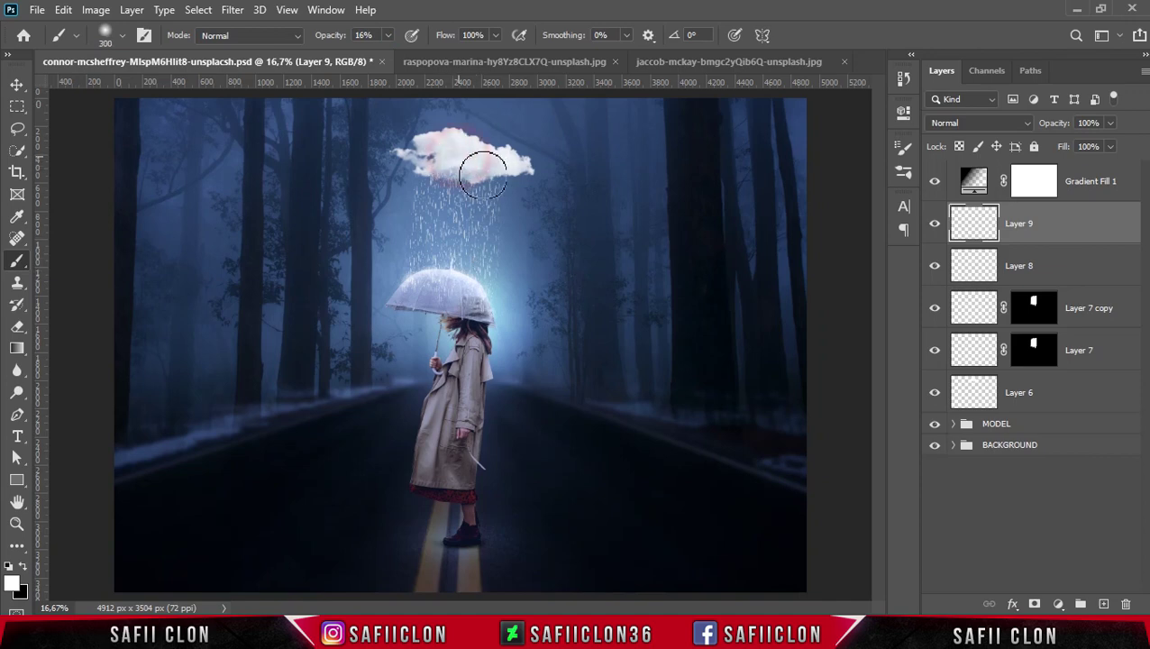
Step: Set Layer 9 to Overlay and paint soft white brightness over the cloud
click(955, 122)
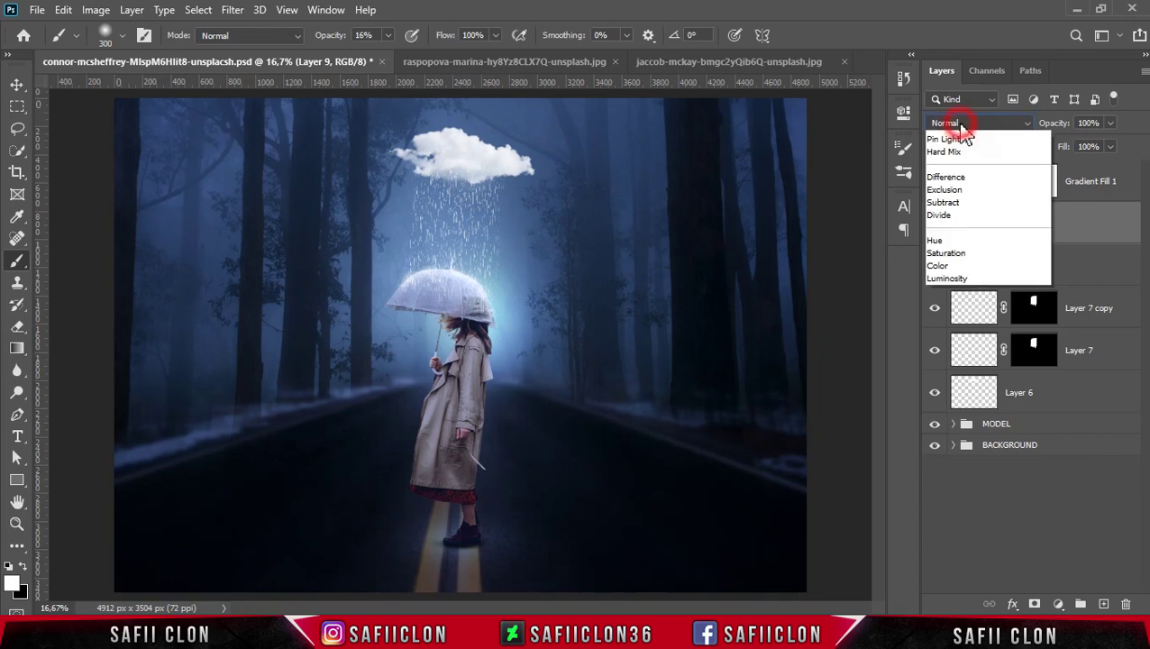
click(946, 327)
mouse_move(475, 153)
mouse_down()
mouse_move(515, 176)
mouse_move(410, 148)
mouse_up()
drag(475, 174, 440, 165)
key(bracketleft)
key(bracketleft)
key(bracketleft)
click(496, 163)
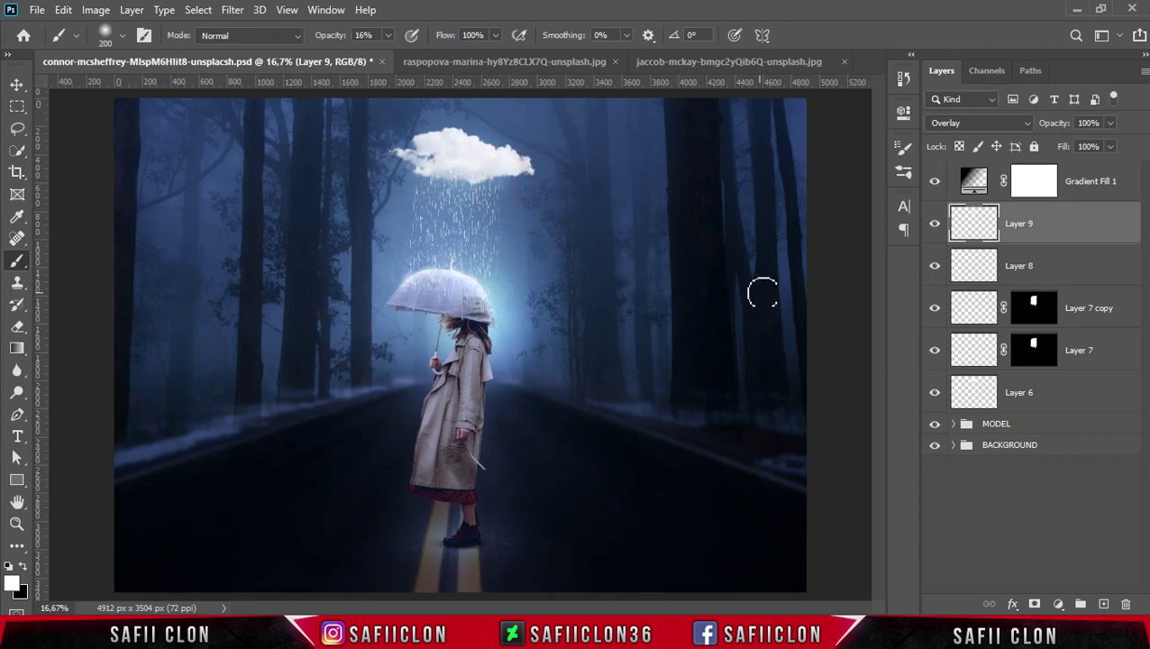
click(1065, 401)
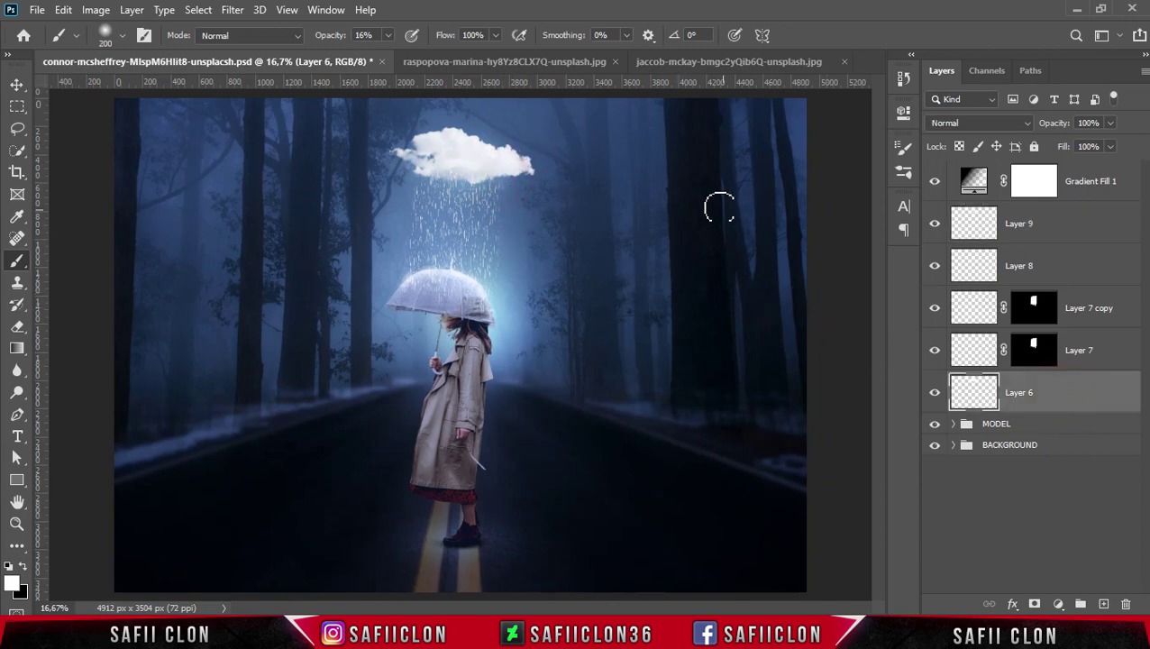
Step: Scale the Layer 6 cloud to 122.41%, nudge it slightly left, and commit the transform
key(ctrl+t)
drag(536, 126, 552, 118)
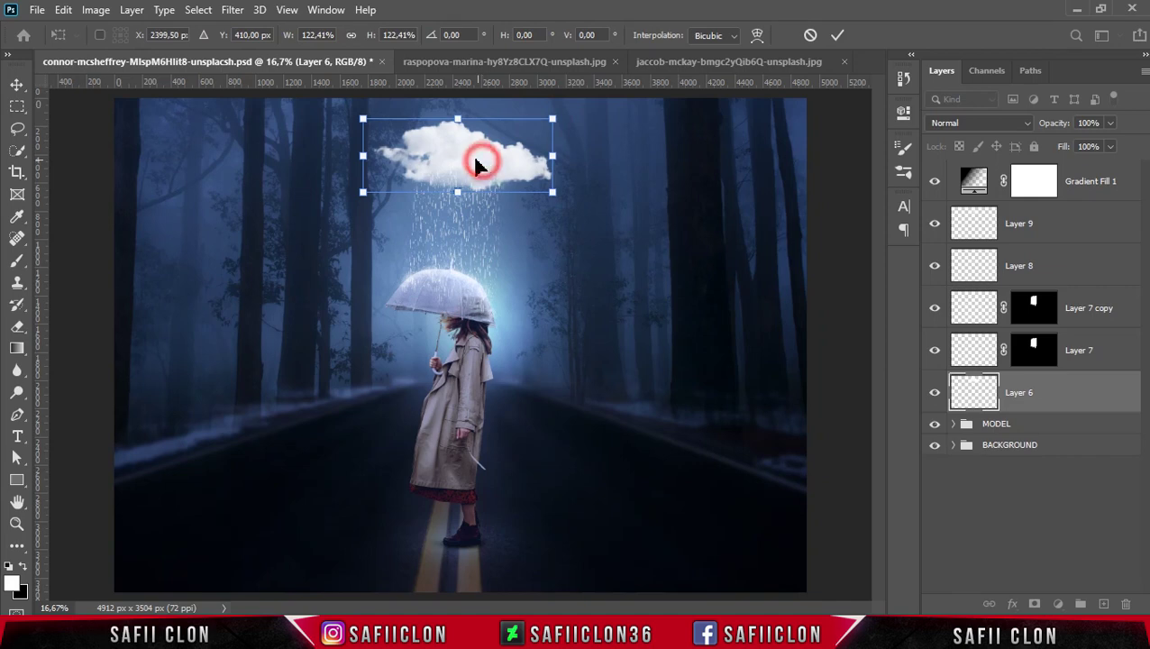
drag(484, 169, 477, 166)
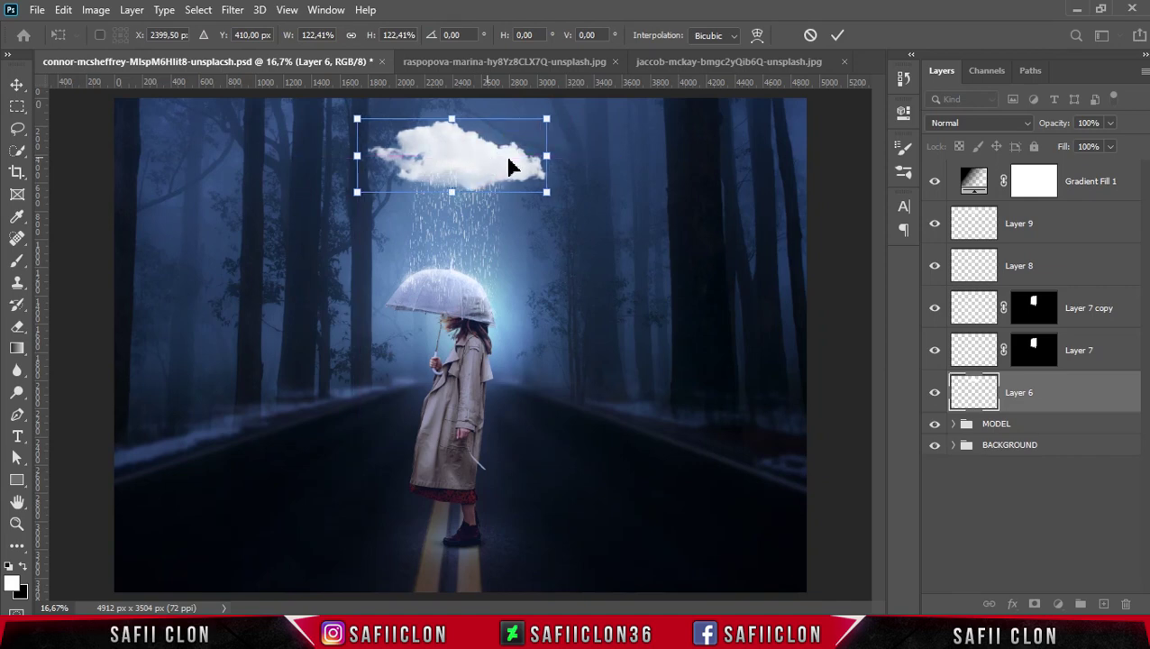
click(836, 36)
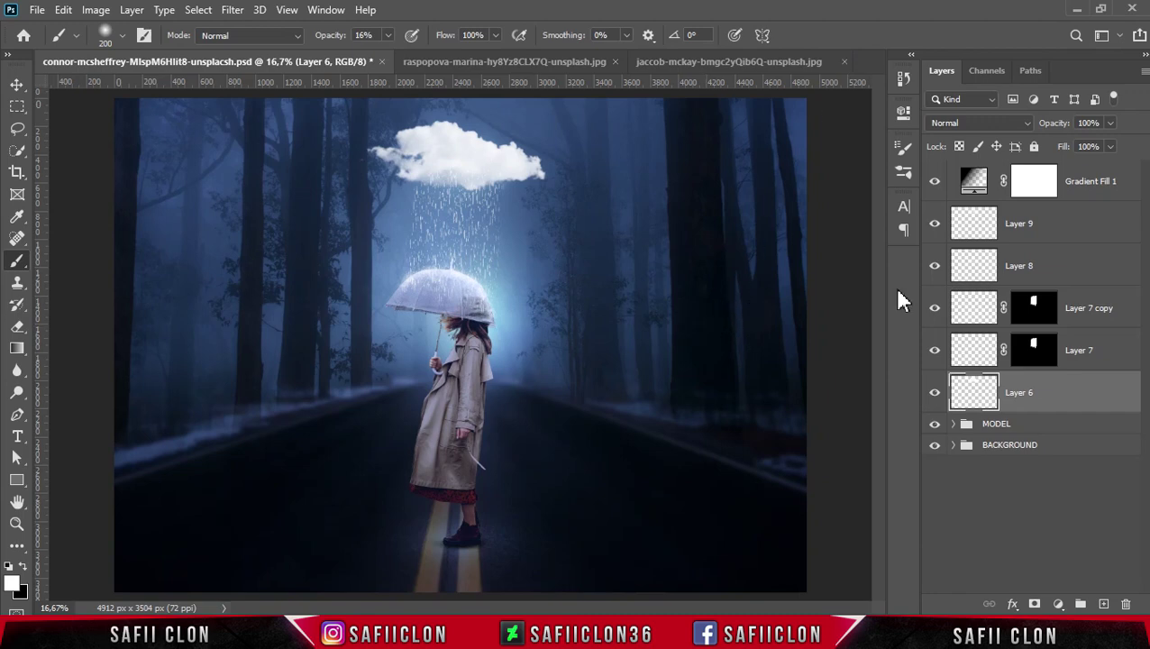
click(1080, 391)
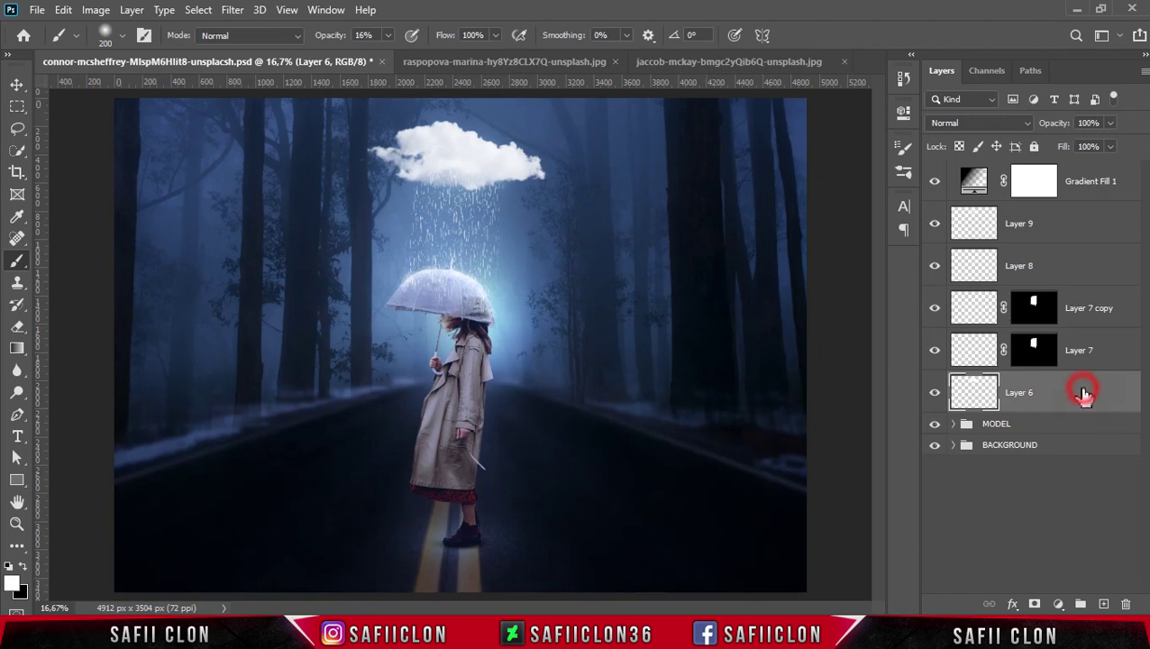
Step: Select Layers 6 to 9 and put them in a new group named 'CLOUD & RAIN'
shift+click(1078, 229)
right_click(1079, 230)
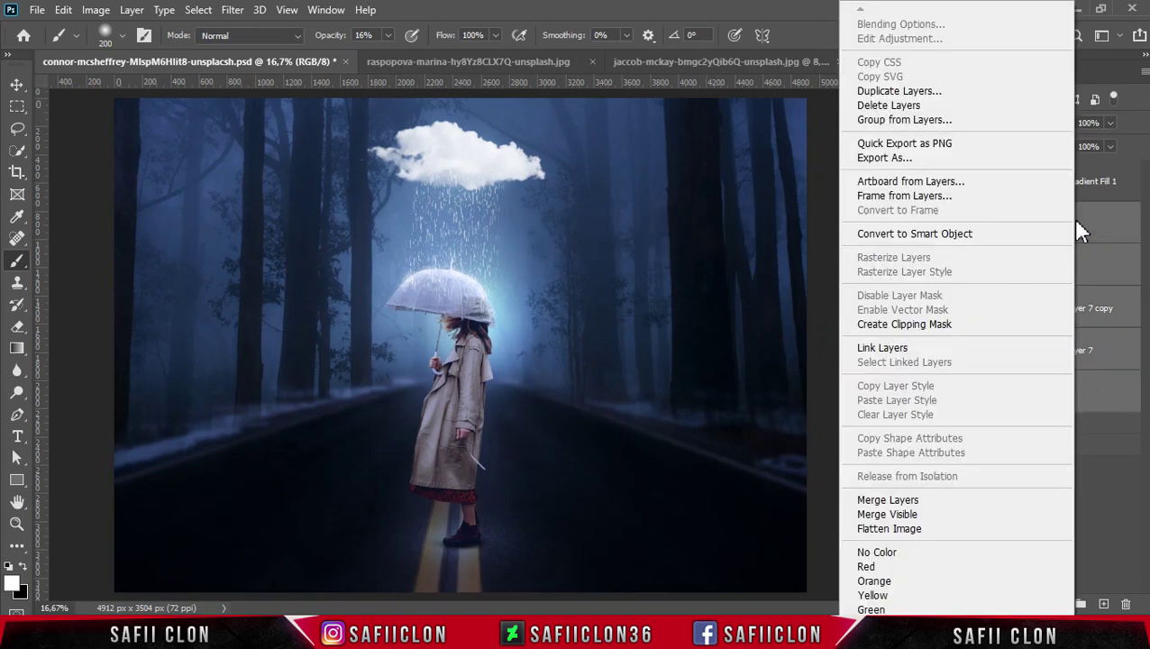
click(937, 120)
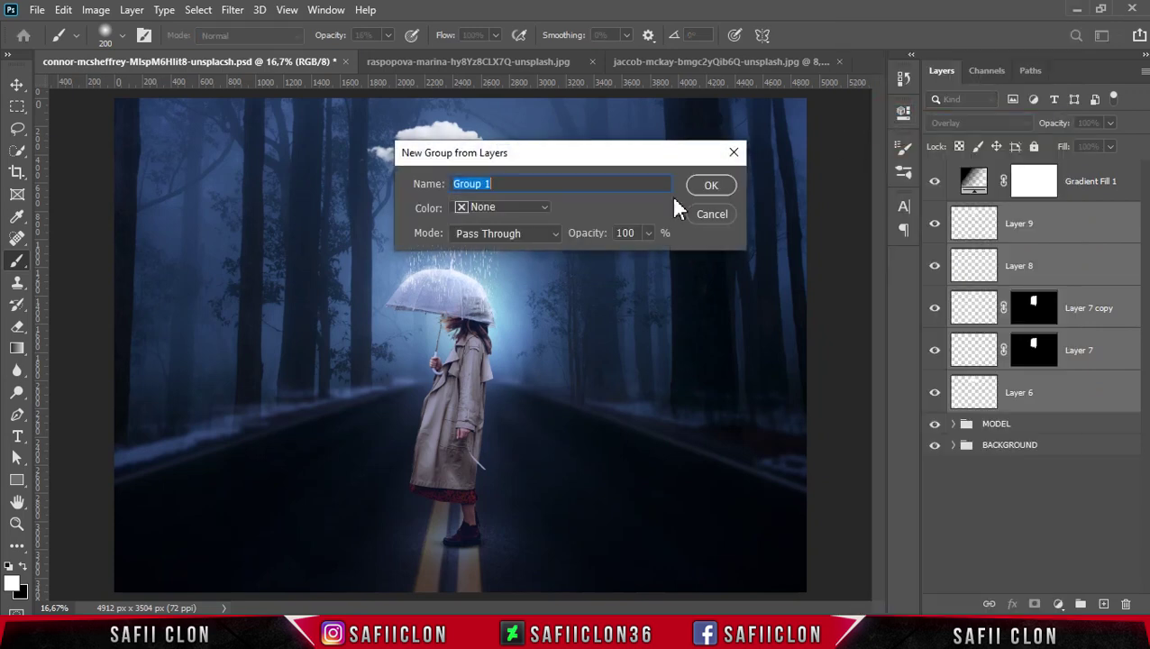
drag(521, 185, 458, 181)
text(CLOUD & RAIN)
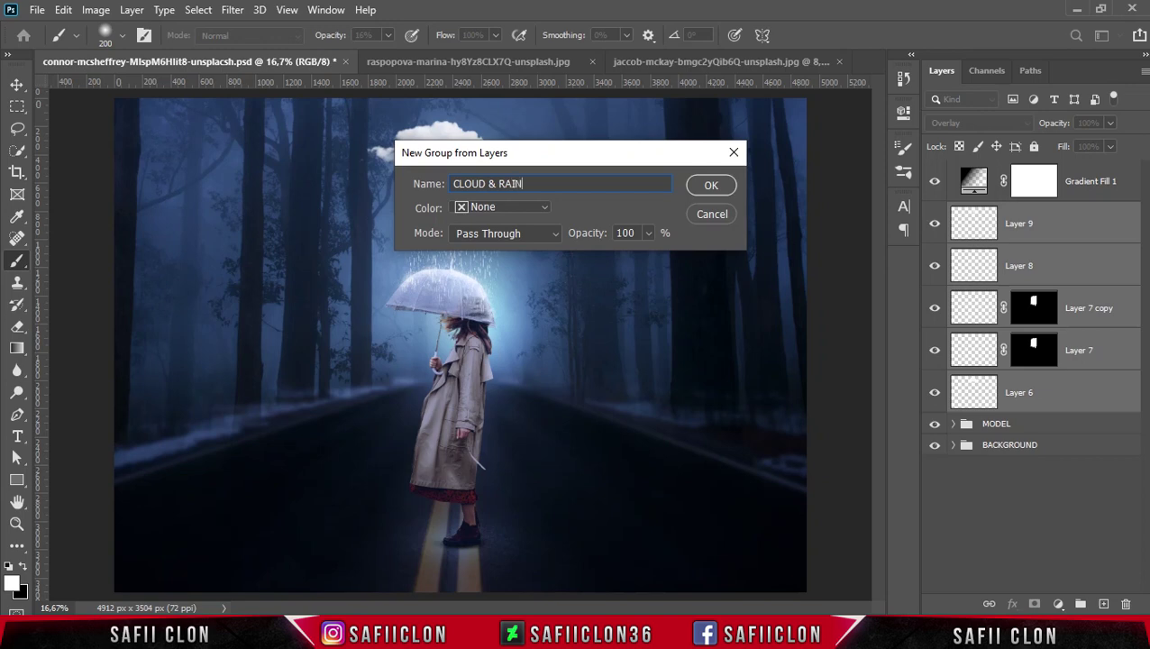
click(722, 185)
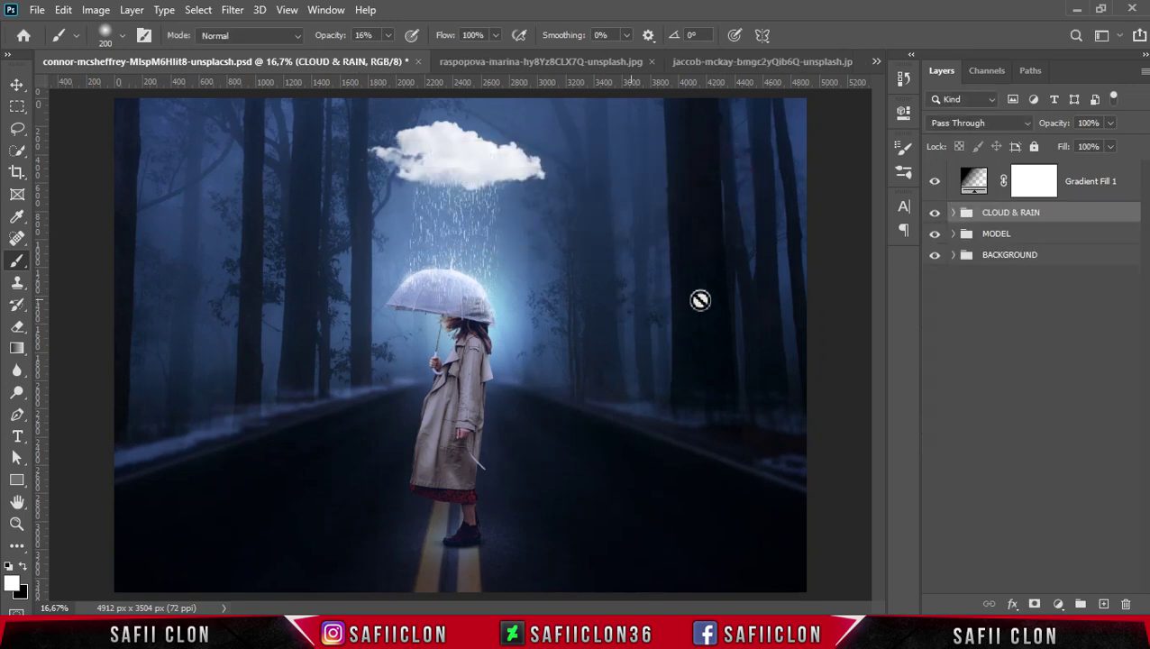
click(1091, 186)
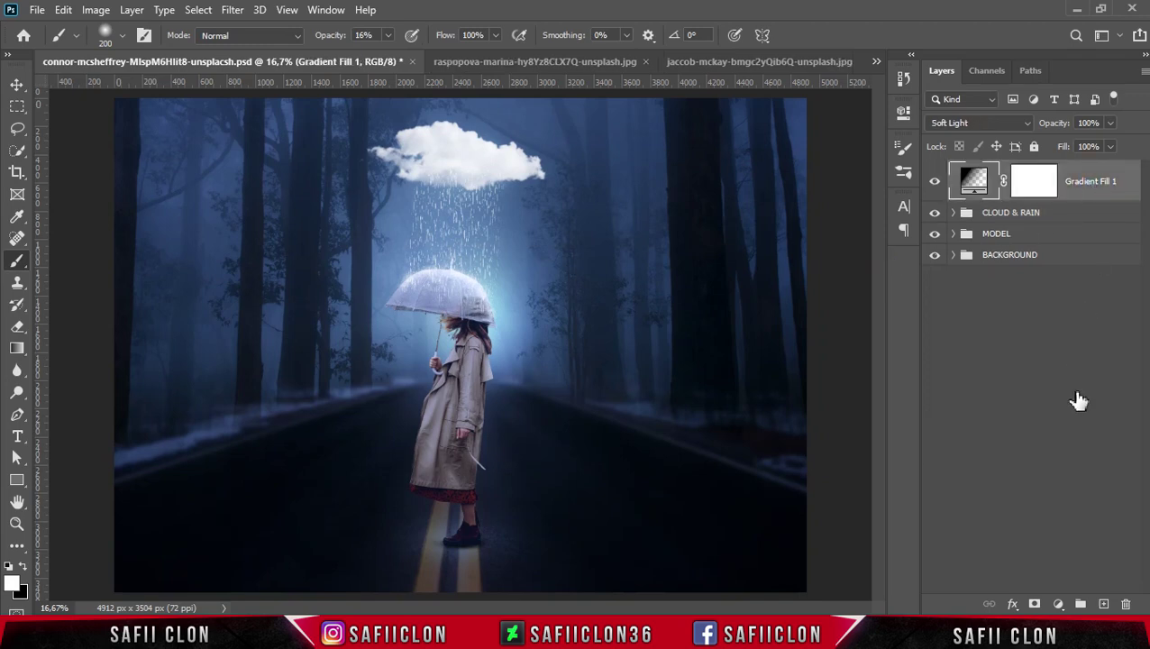
Step: Add Layer 10 above Gradient Fill 1 with a Soft Round brush at 13% opacity
click(1103, 605)
click(974, 179)
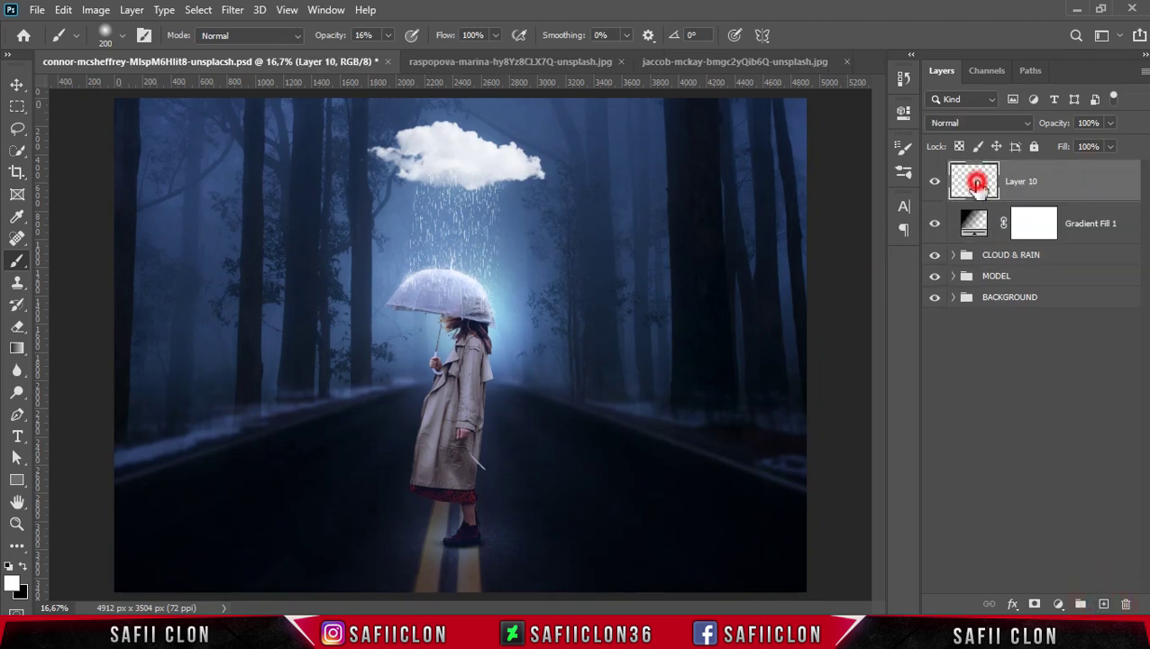
right_click(17, 260)
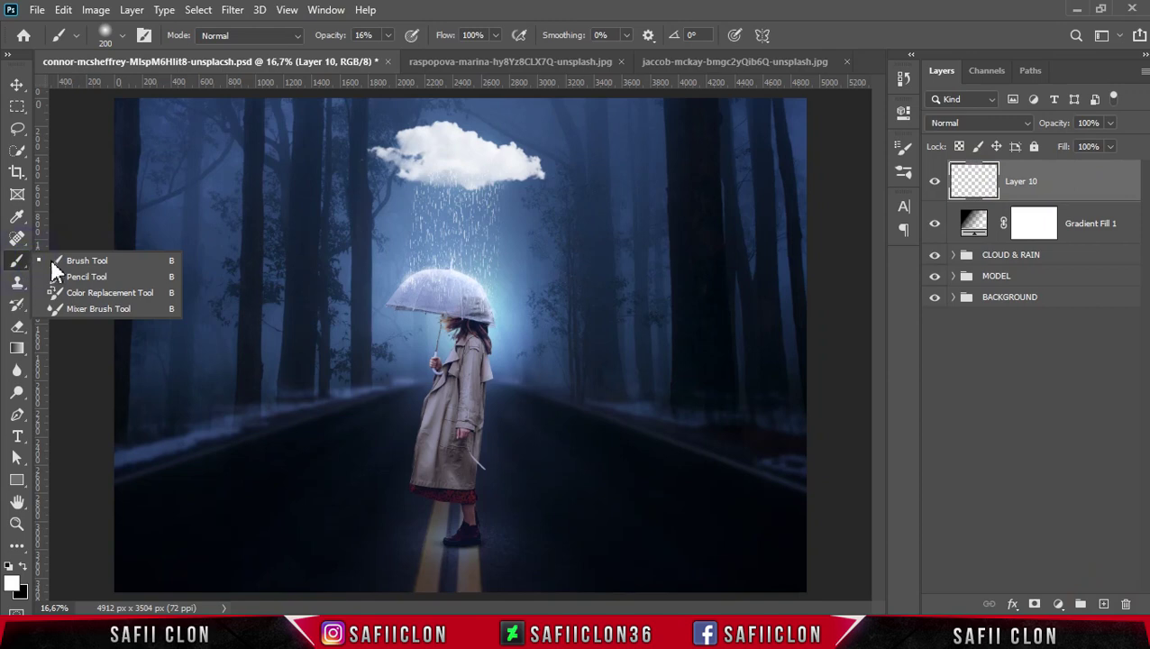
click(54, 257)
click(122, 36)
click(103, 226)
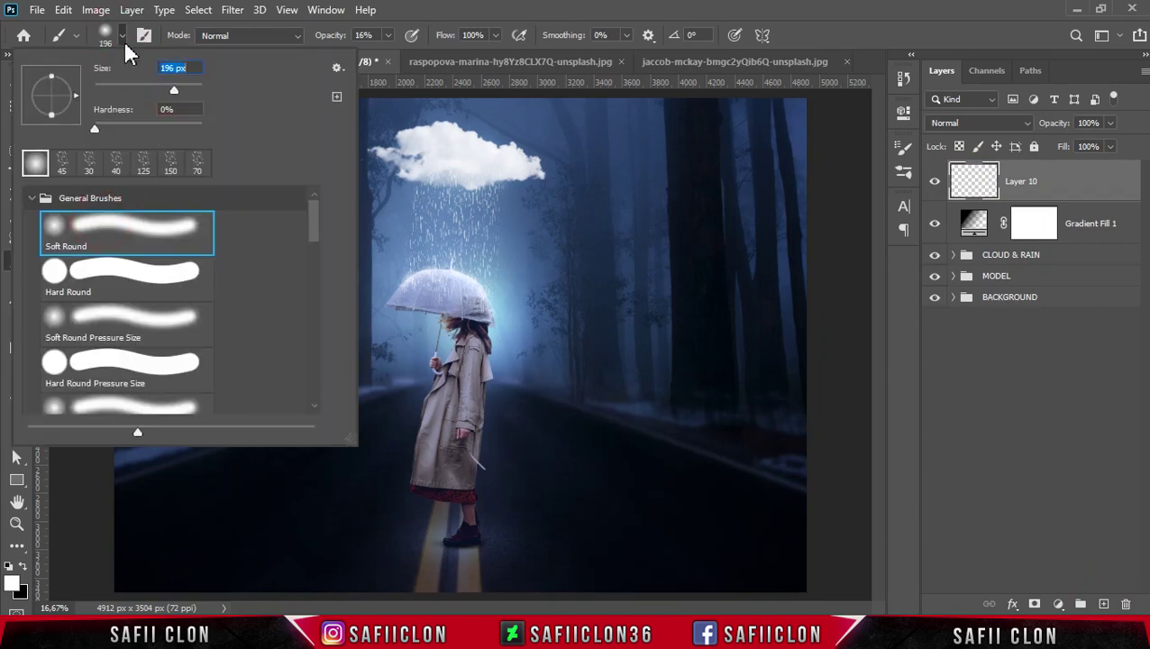
click(121, 38)
click(388, 36)
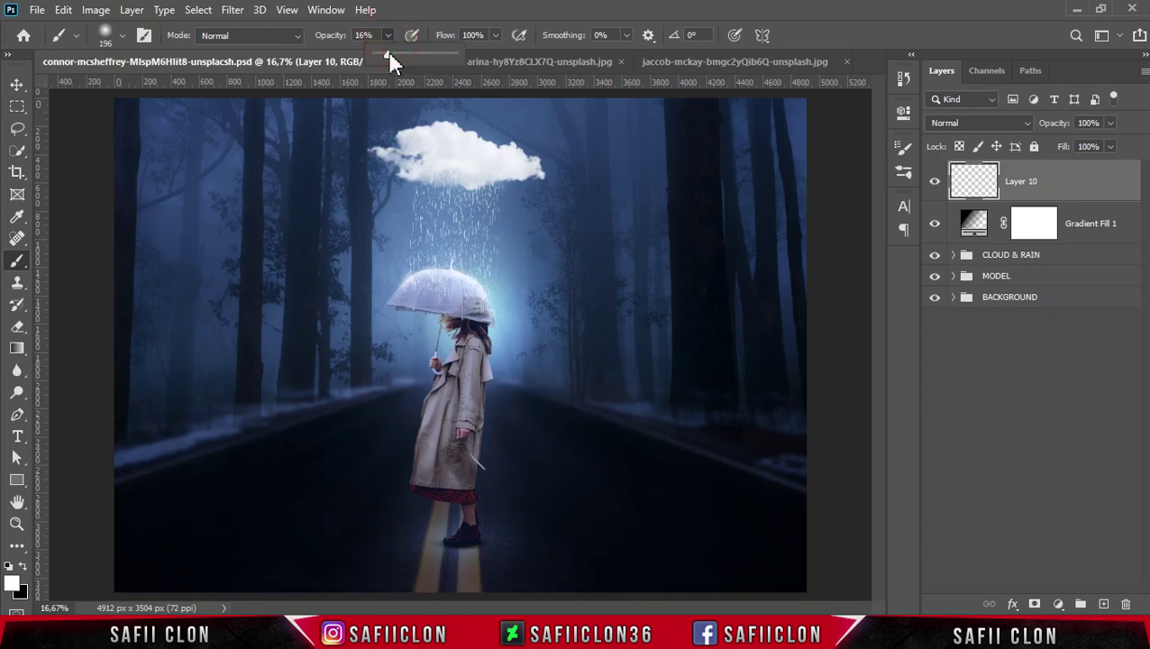
click(384, 51)
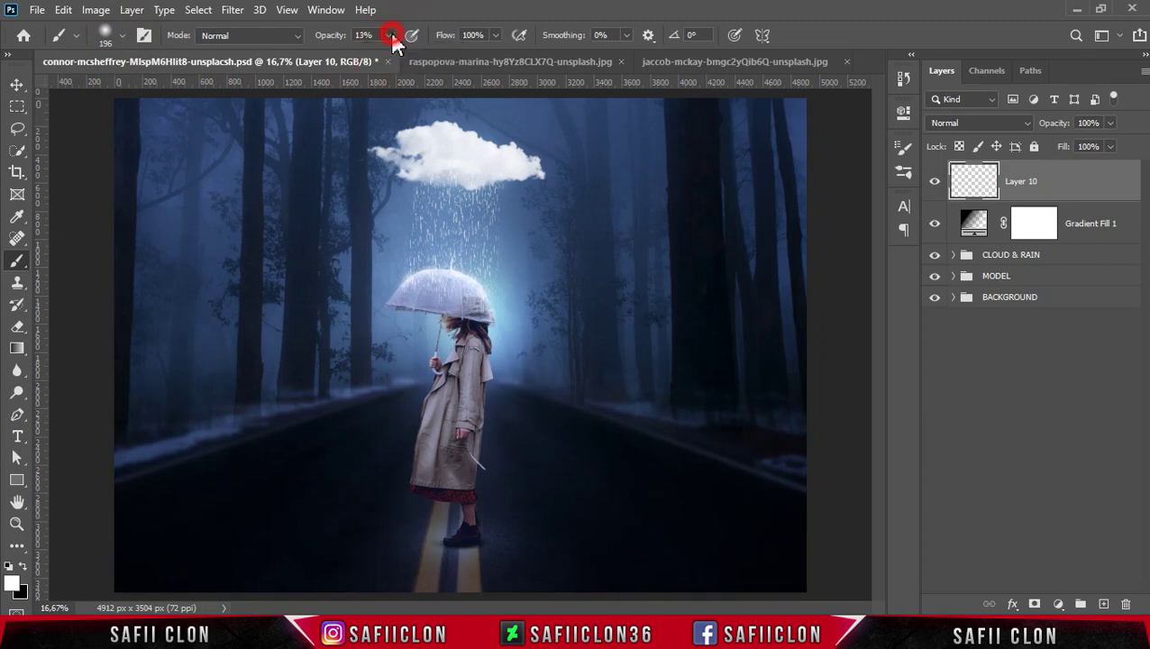
Step: Set the foreground colour to pure black and enlarge the brush to 1000 px
click(23, 566)
click(13, 583)
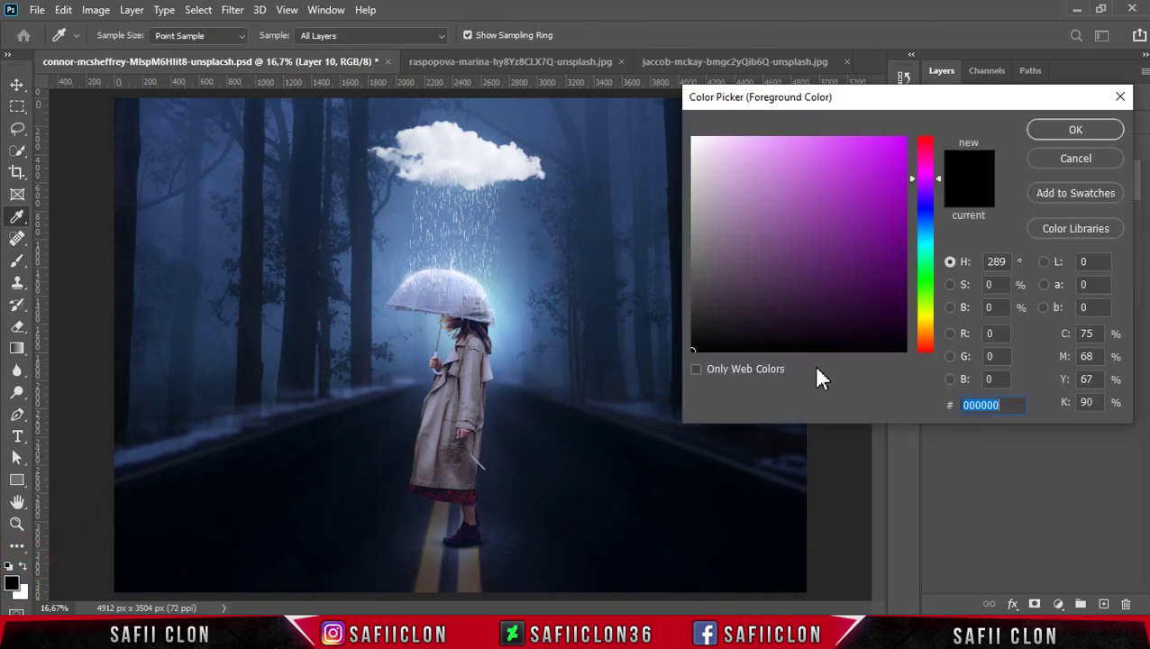
drag(732, 329, 692, 351)
click(1051, 131)
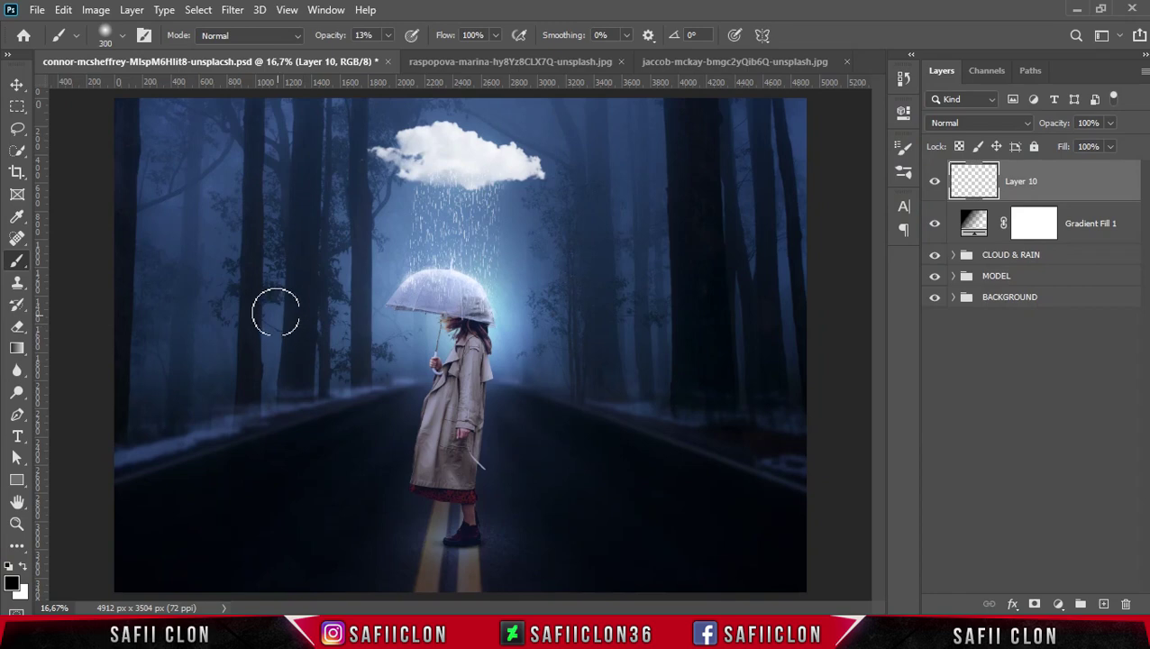
key(bracketright)
key(bracketright)
key(bracketright)
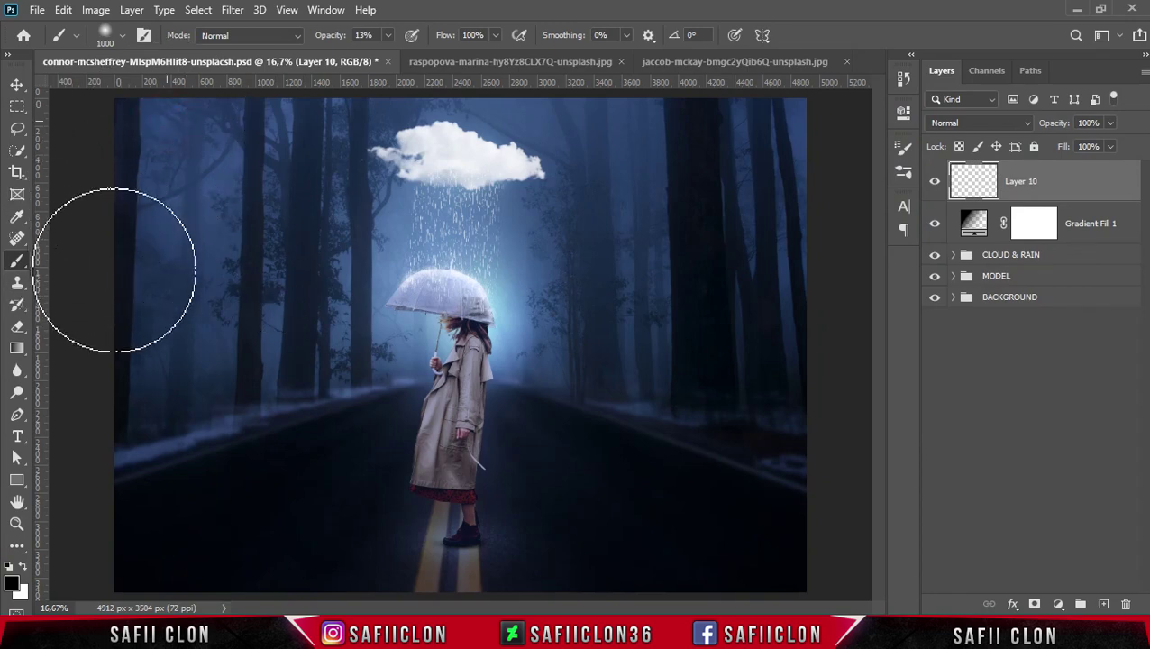
Step: Darken the left and right tree lines and upper-right corner with faint black strokes at 9% opacity
click(167, 379)
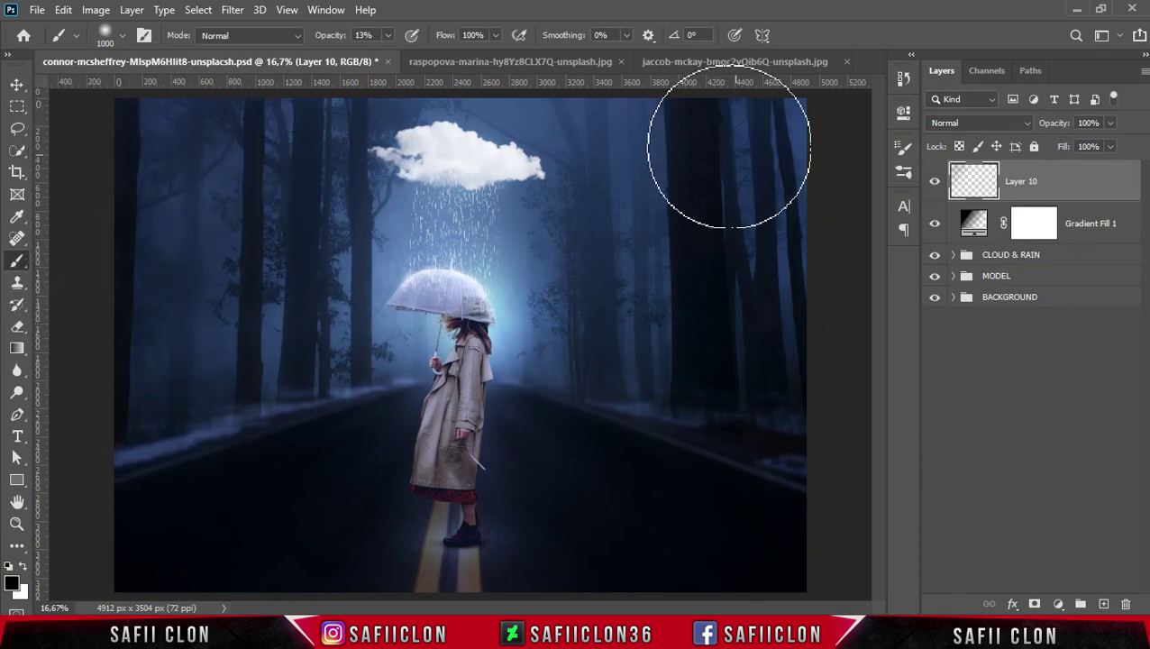
key(ctrl+minus)
click(570, 160)
click(713, 160)
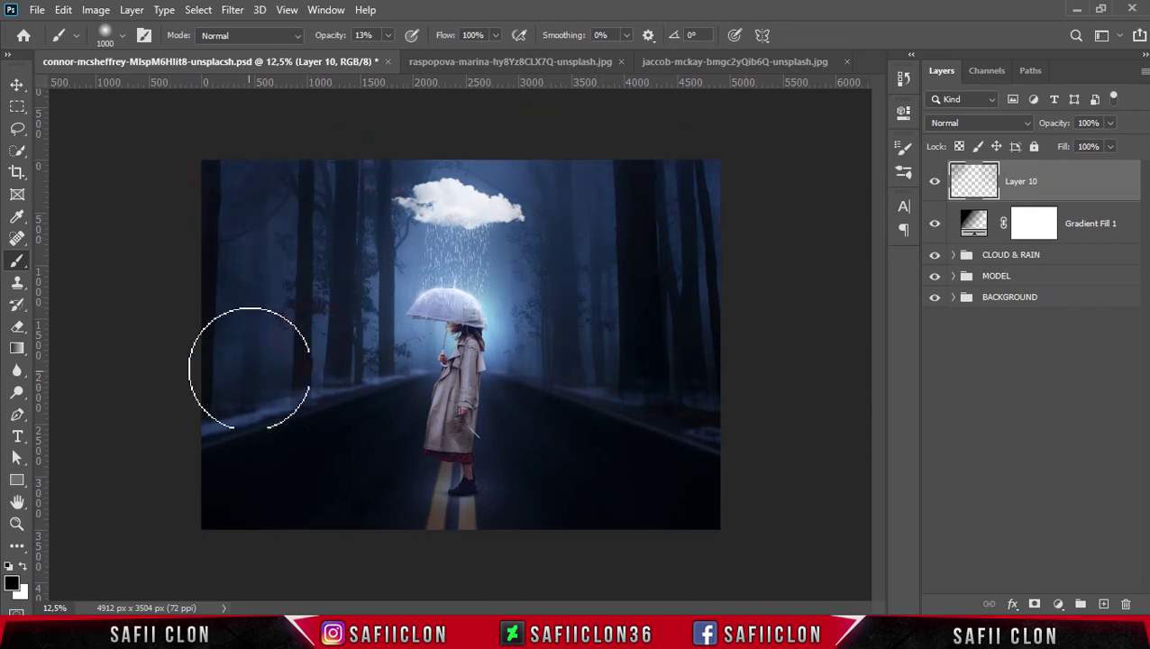
drag(387, 35, 381, 55)
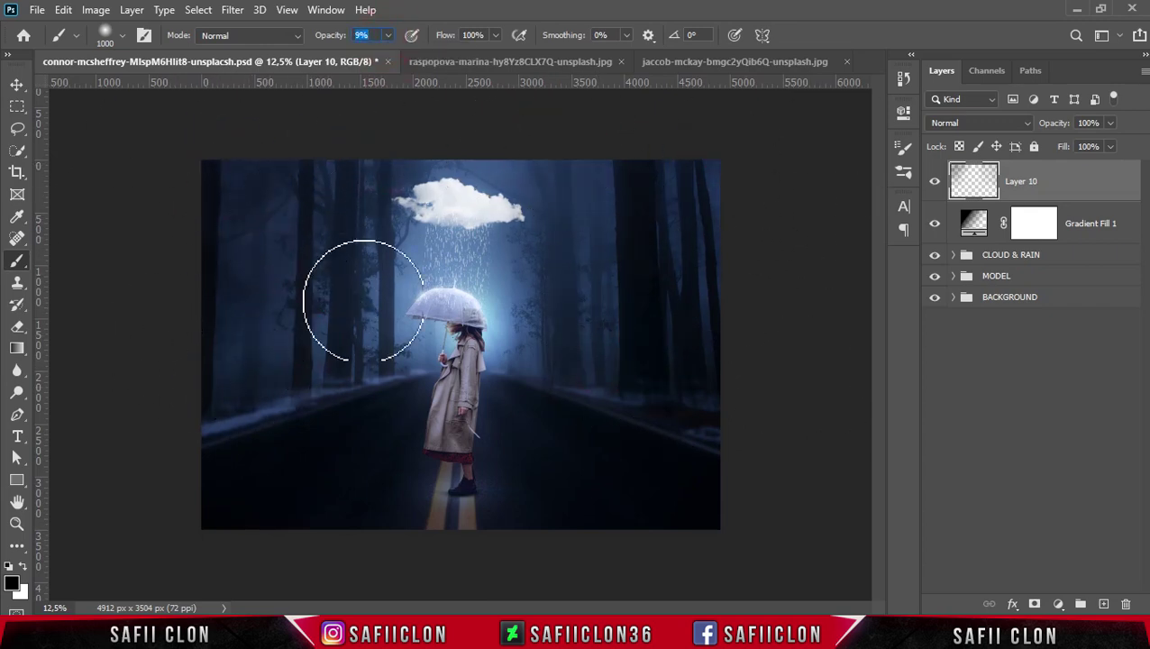
click(276, 195)
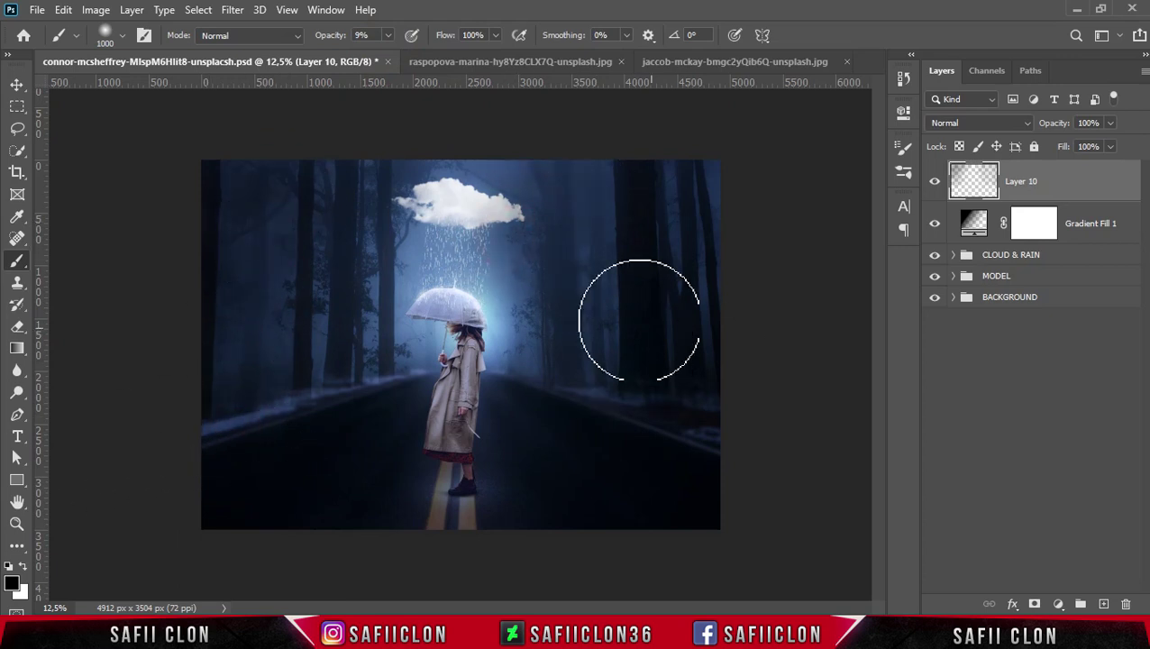
drag(385, 360, 300, 390)
drag(535, 347, 667, 362)
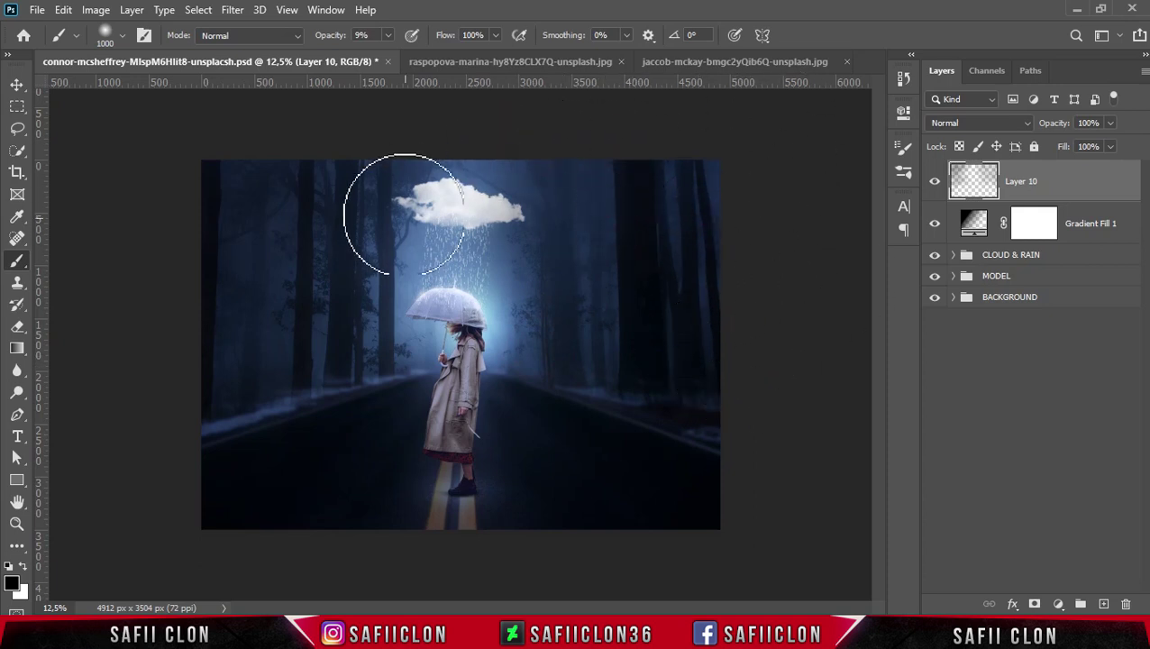
Step: Toggle Layer 10 on and off to compare the darkened edges, then expand the MODEL group
click(934, 183)
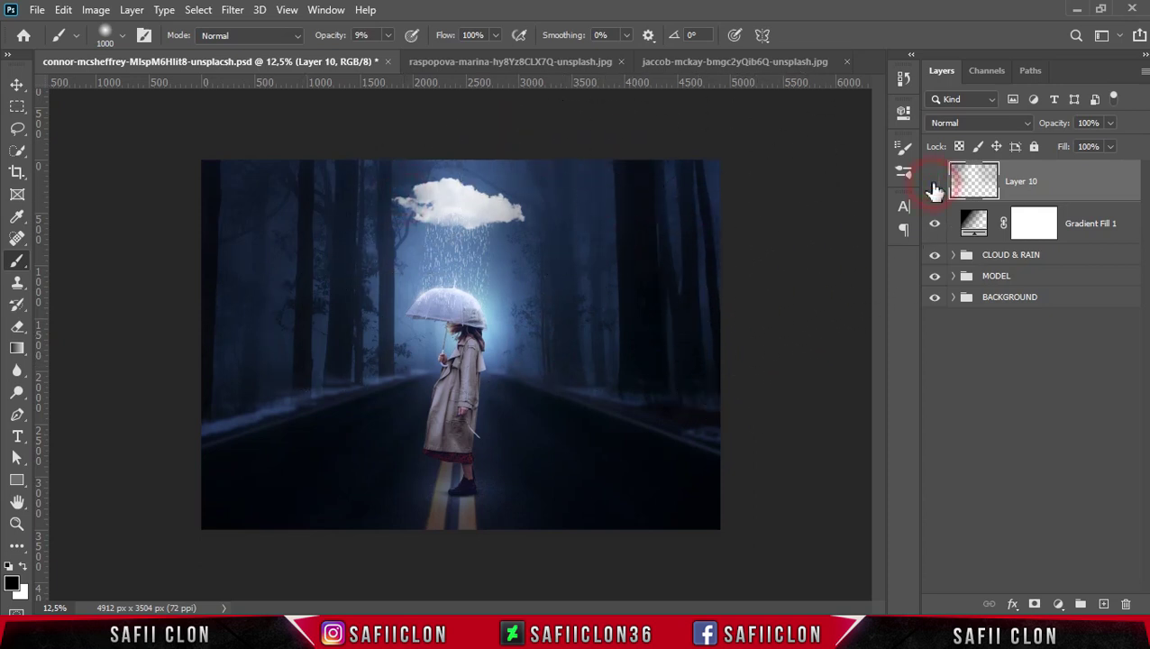
click(934, 184)
click(934, 187)
click(934, 185)
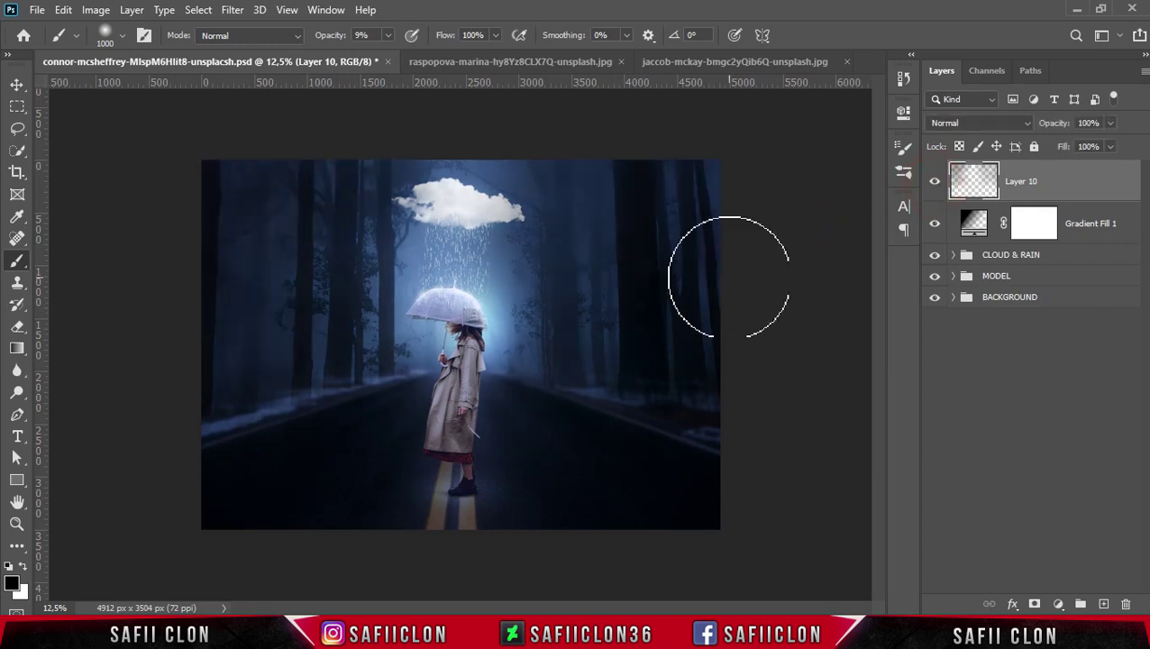
key(ctrl+plus)
key(ctrl+plus)
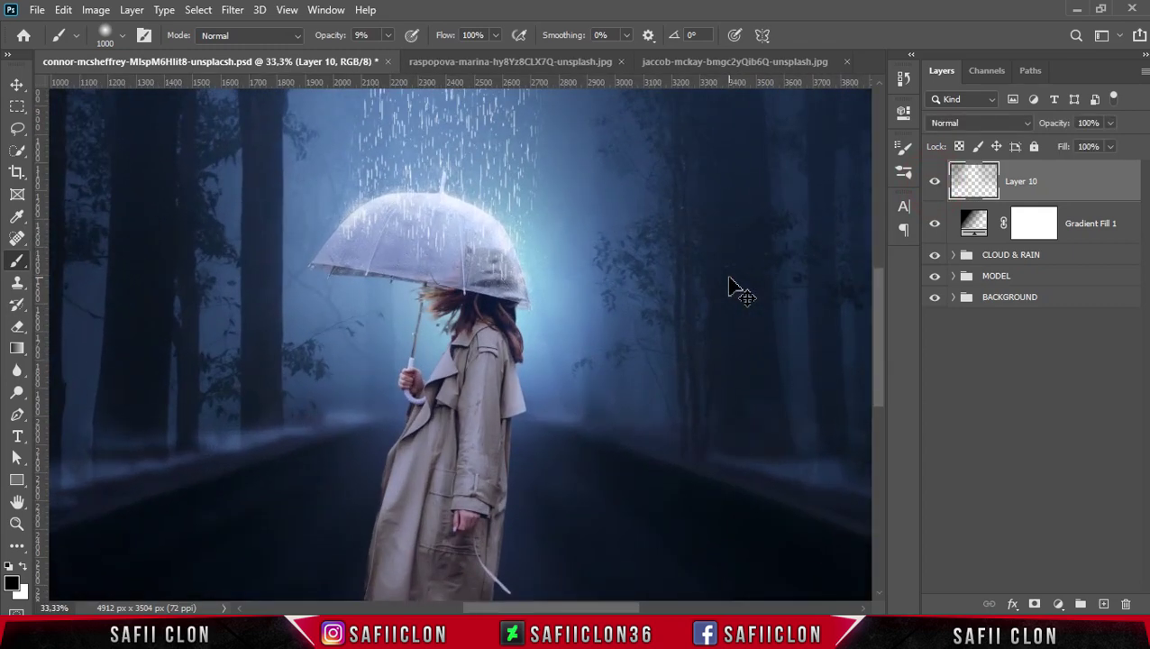
key(ctrl+minus)
key(ctrl+minus)
key(ctrl+plus)
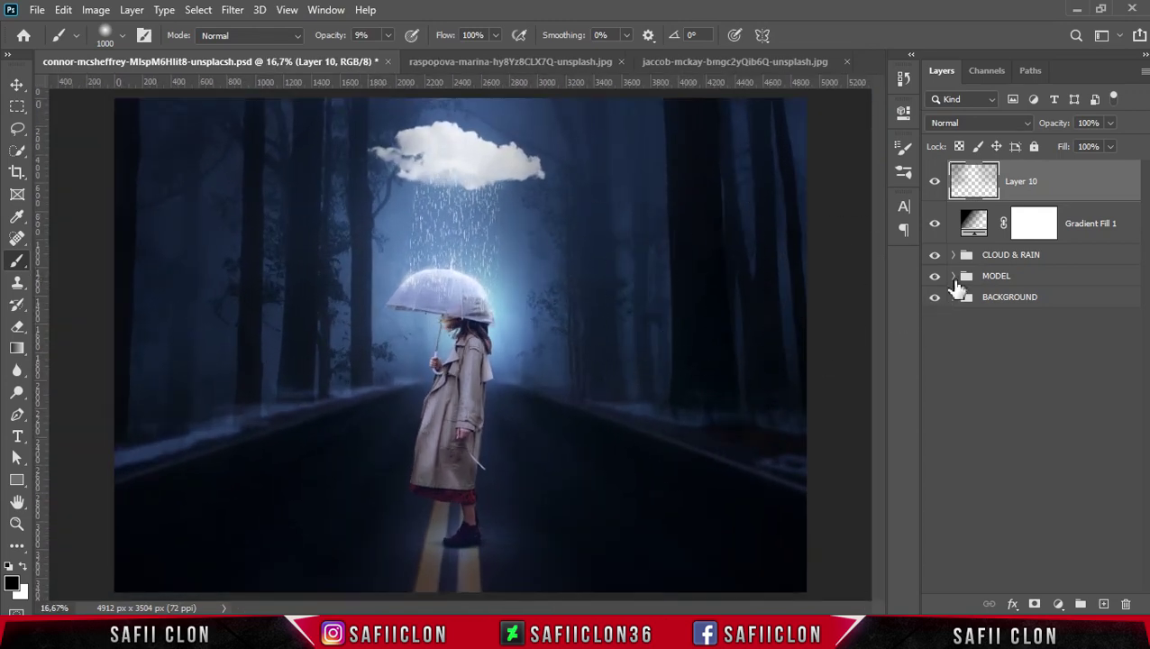
click(953, 277)
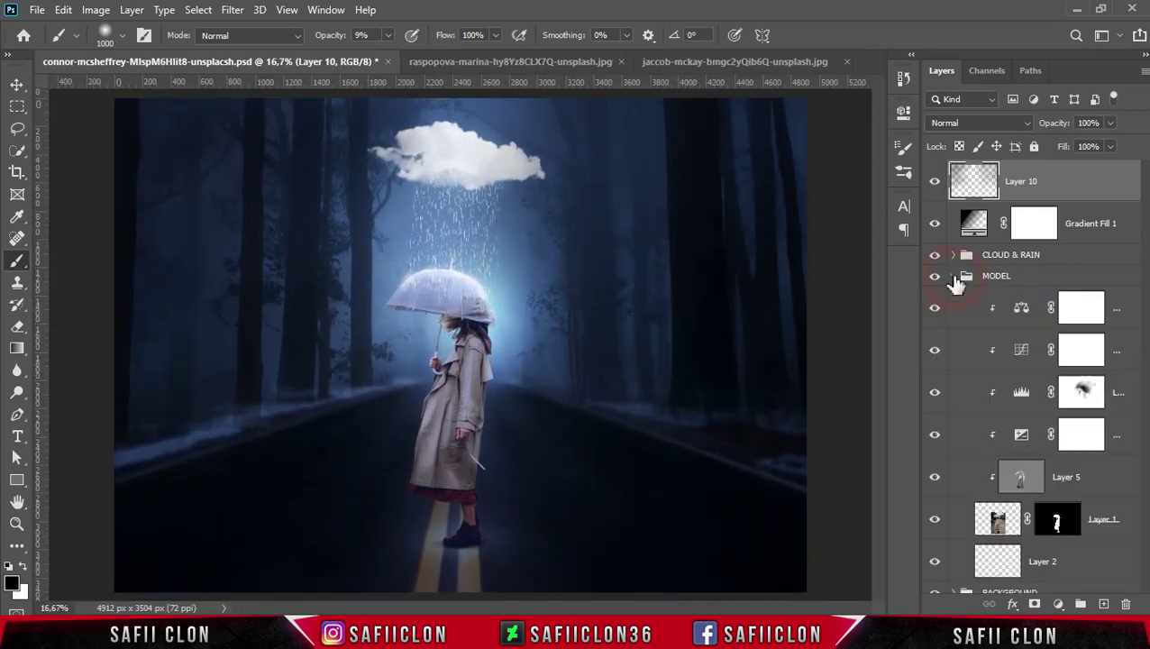
Step: Refine Layer 1's mask with a 33 px Refine Edge Brush in Select and Mask, then collapse MODEL
click(1048, 530)
right_click(1049, 527)
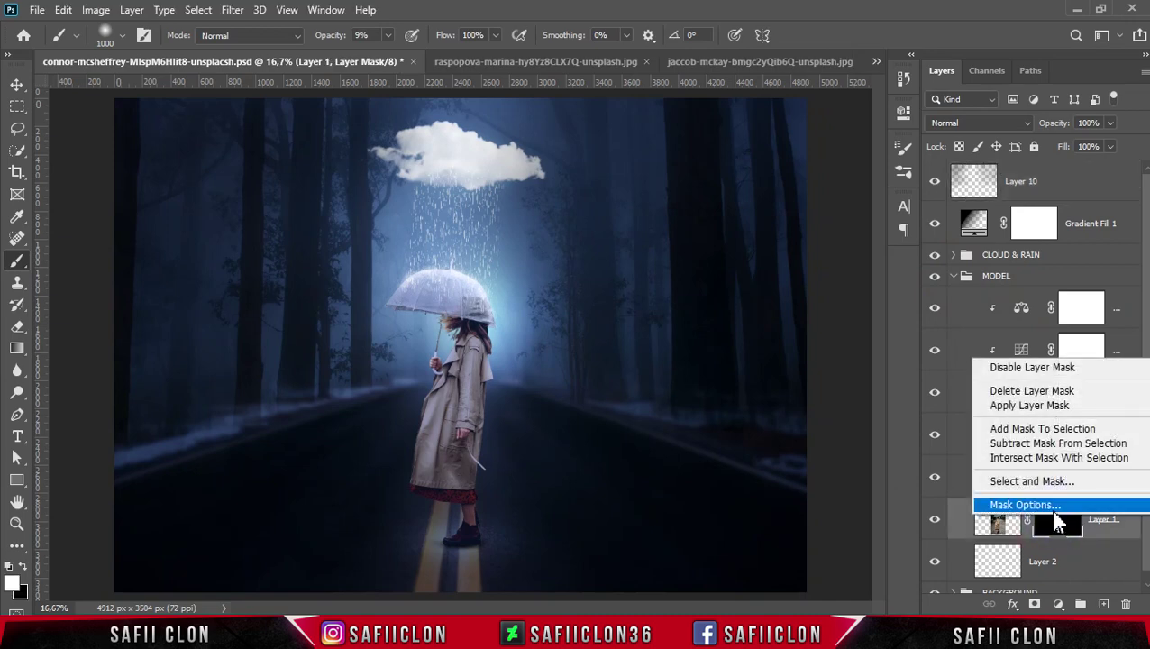
click(1046, 483)
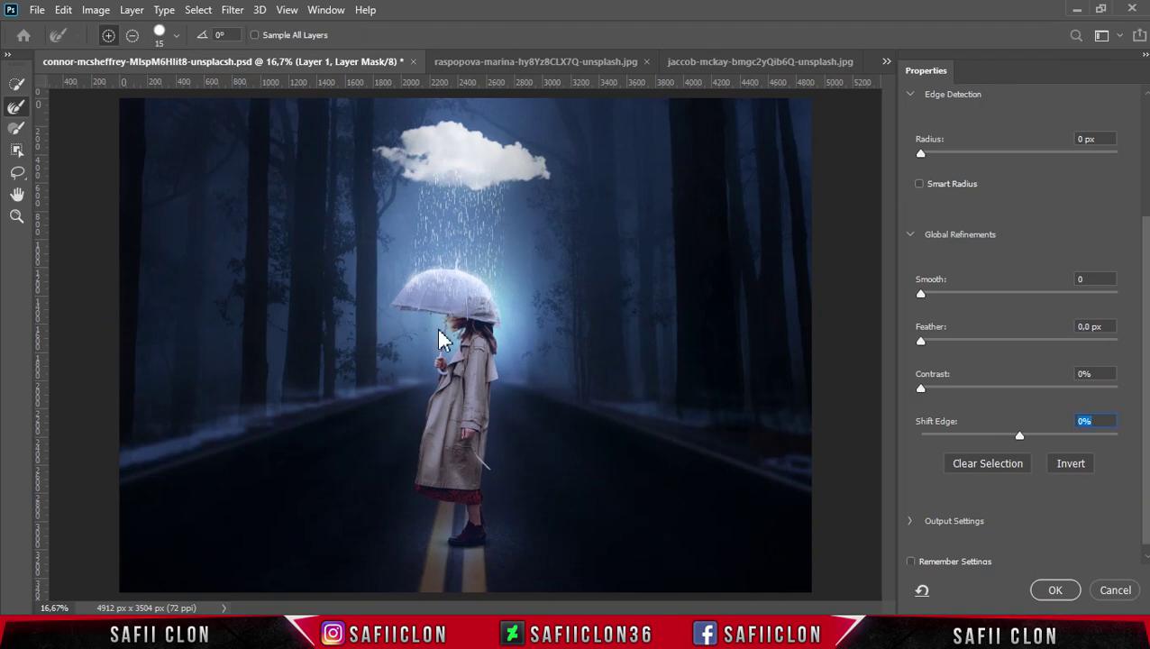
click(17, 109)
click(175, 35)
drag(99, 86, 108, 86)
click(177, 34)
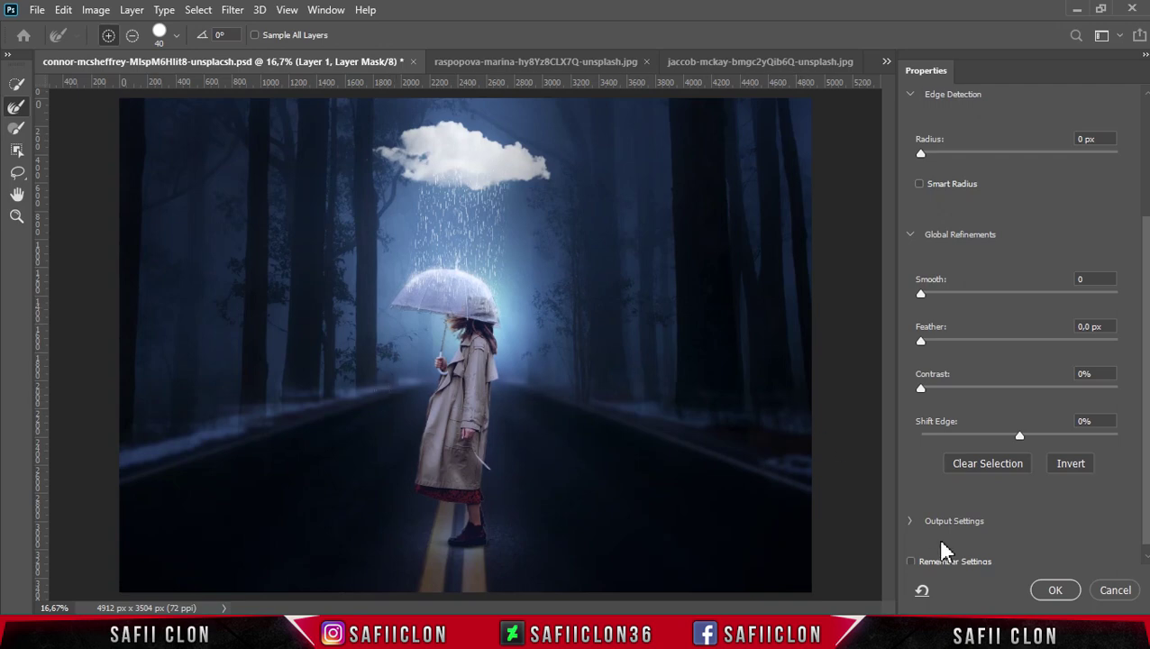
click(1054, 591)
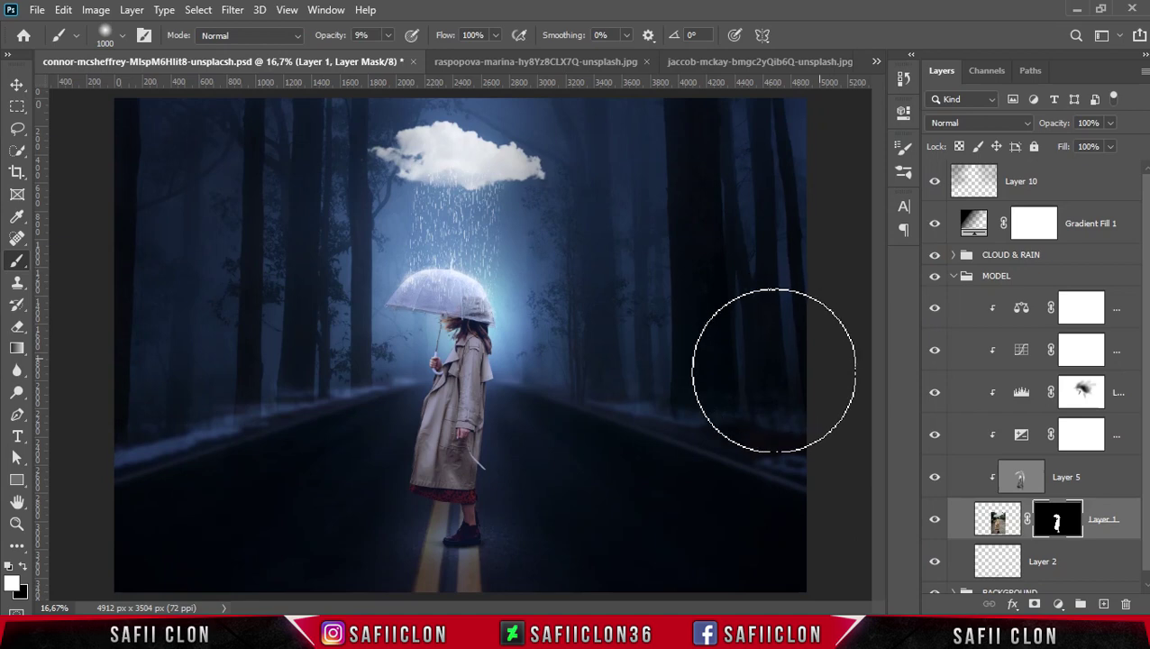
click(953, 276)
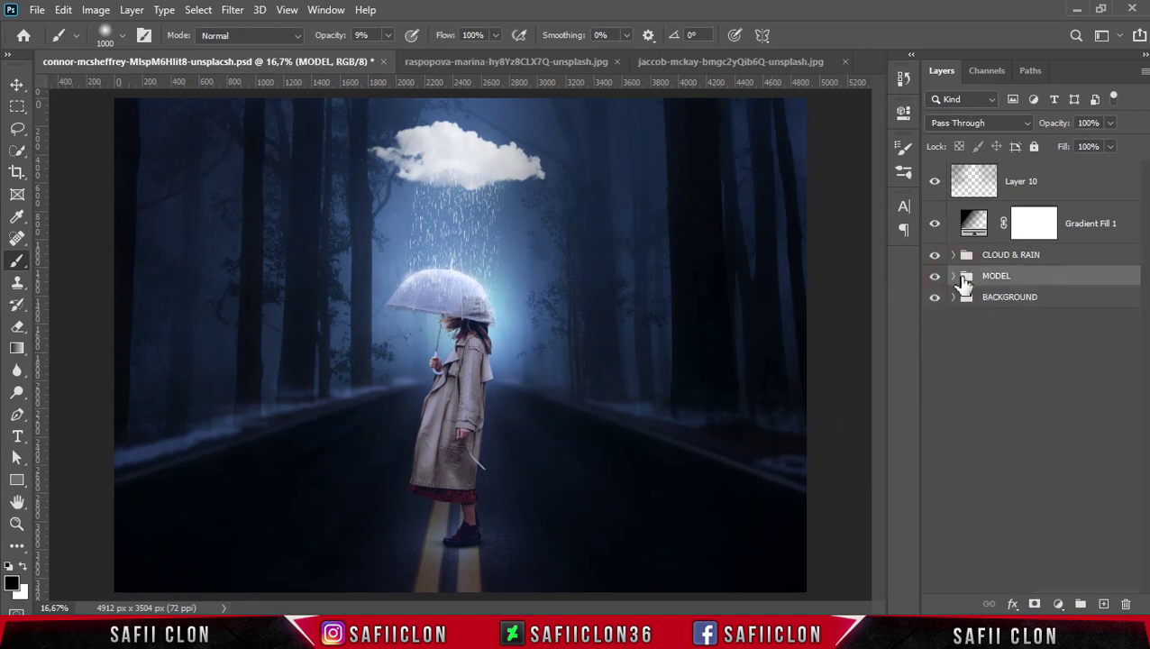
click(1025, 185)
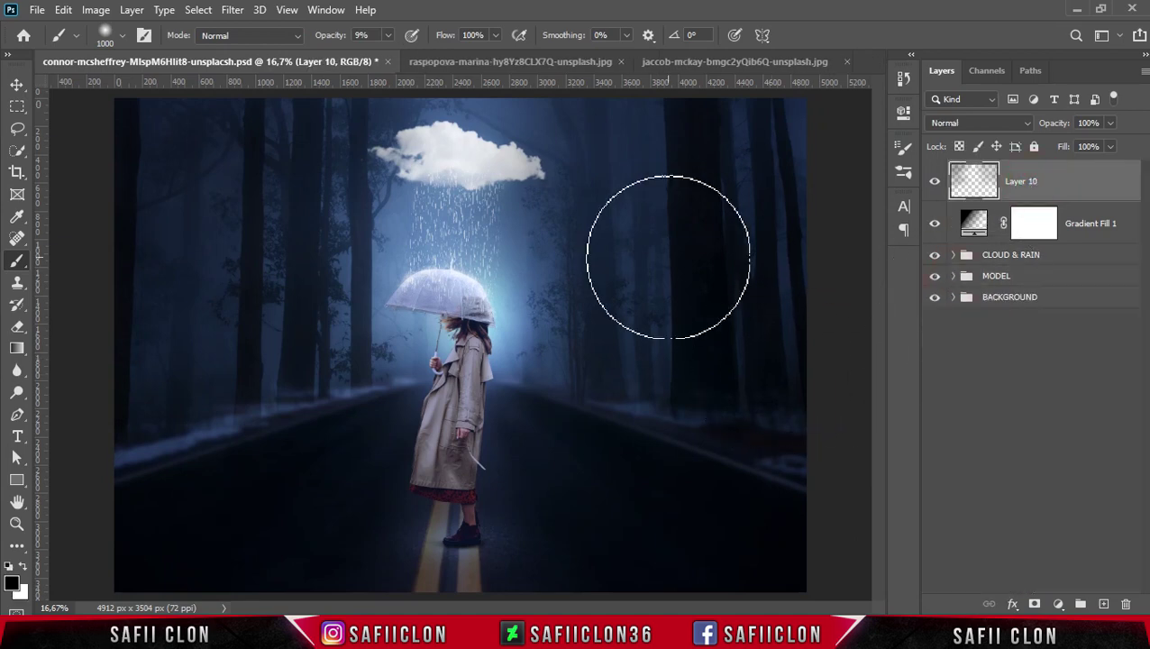
key(ctrl+minus)
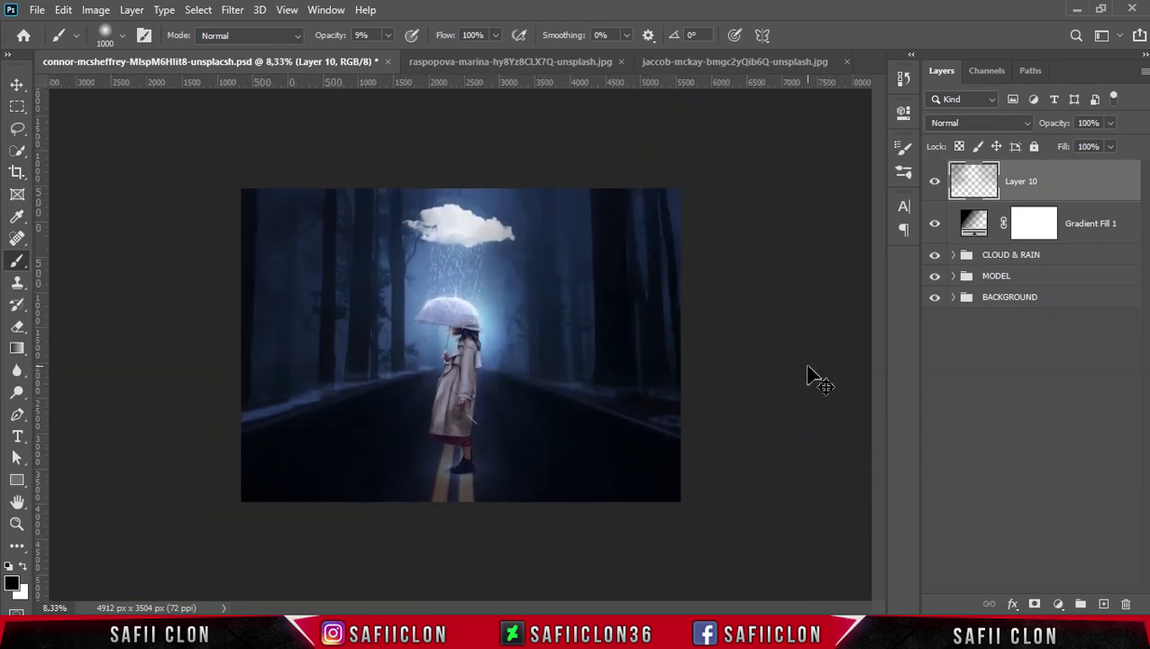
key(ctrl+0)
key(ctrl+plus)
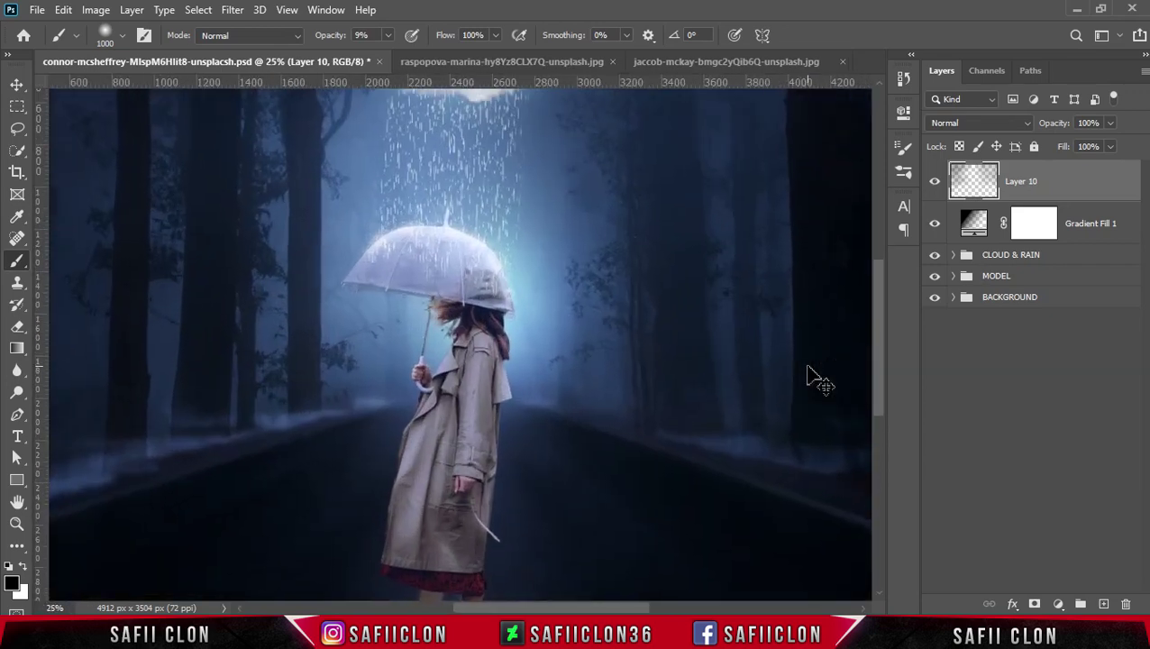
key(ctrl+minus)
key(ctrl+minus)
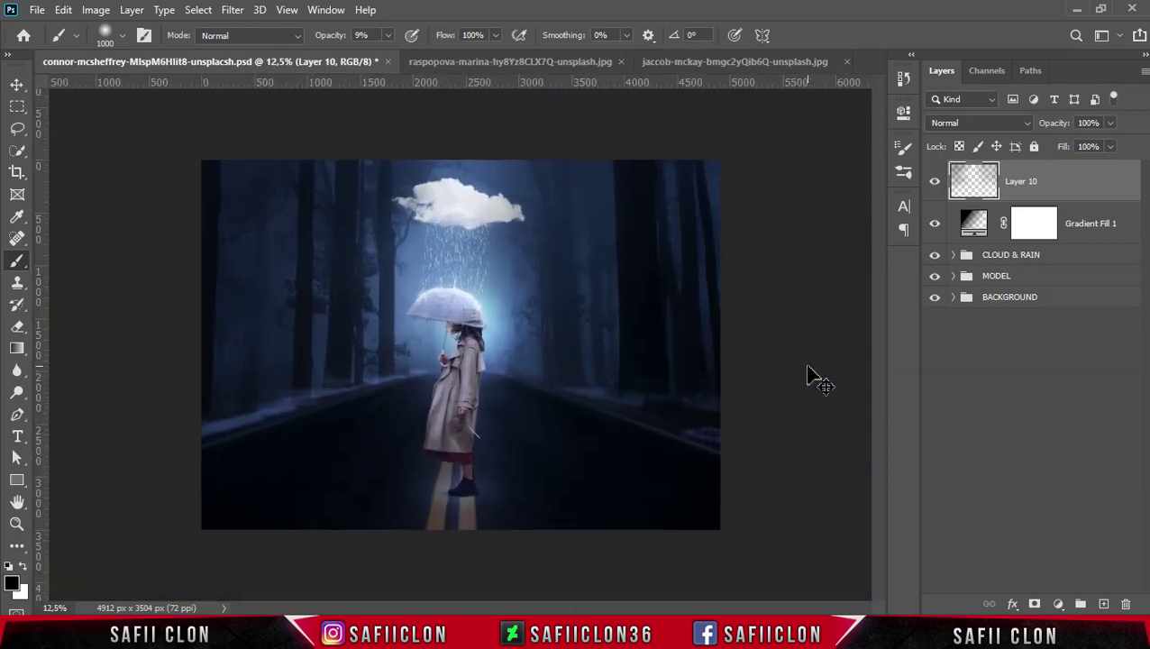
key(ctrl+plus)
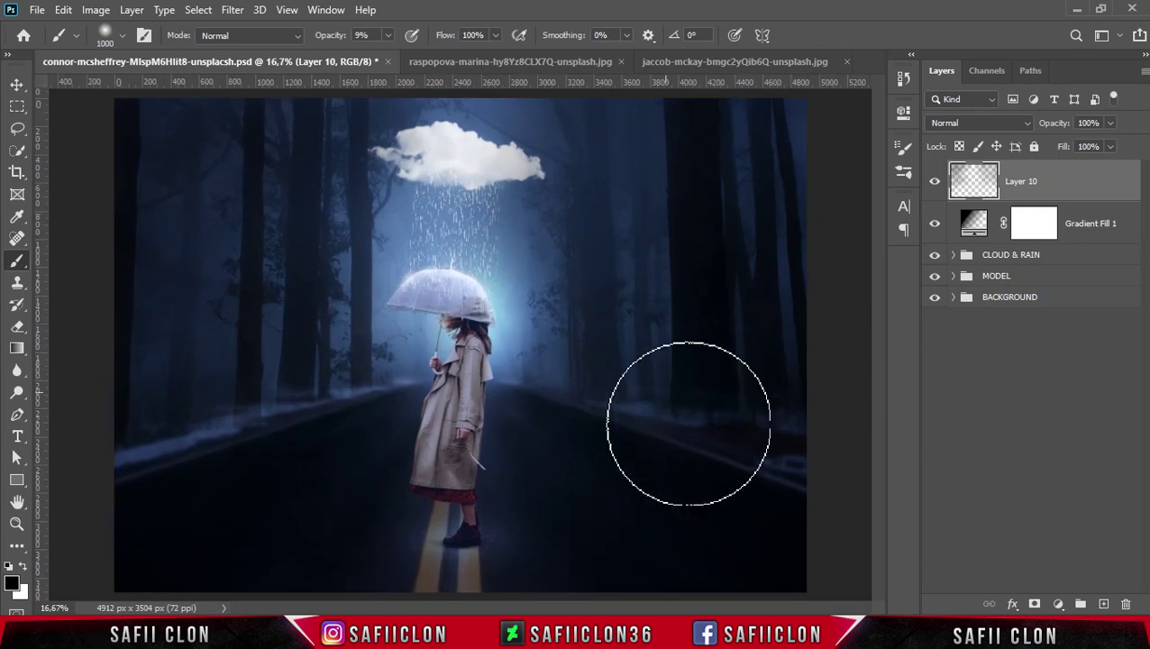